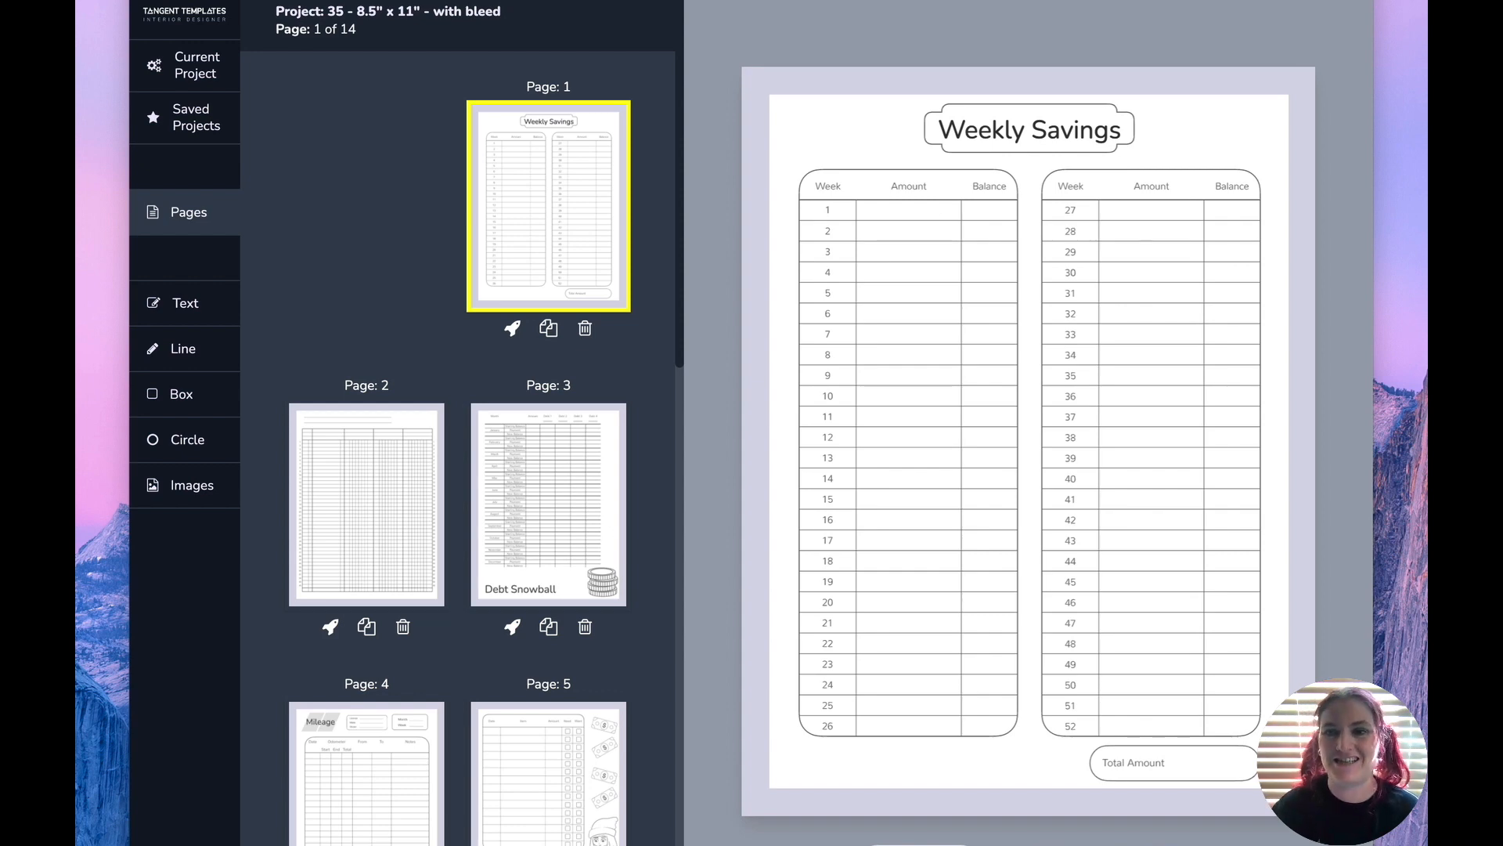
View the Mileage page and add a blank page 15 at the end of the project
{"action": "left_click", "coordinate": [392, 797]}
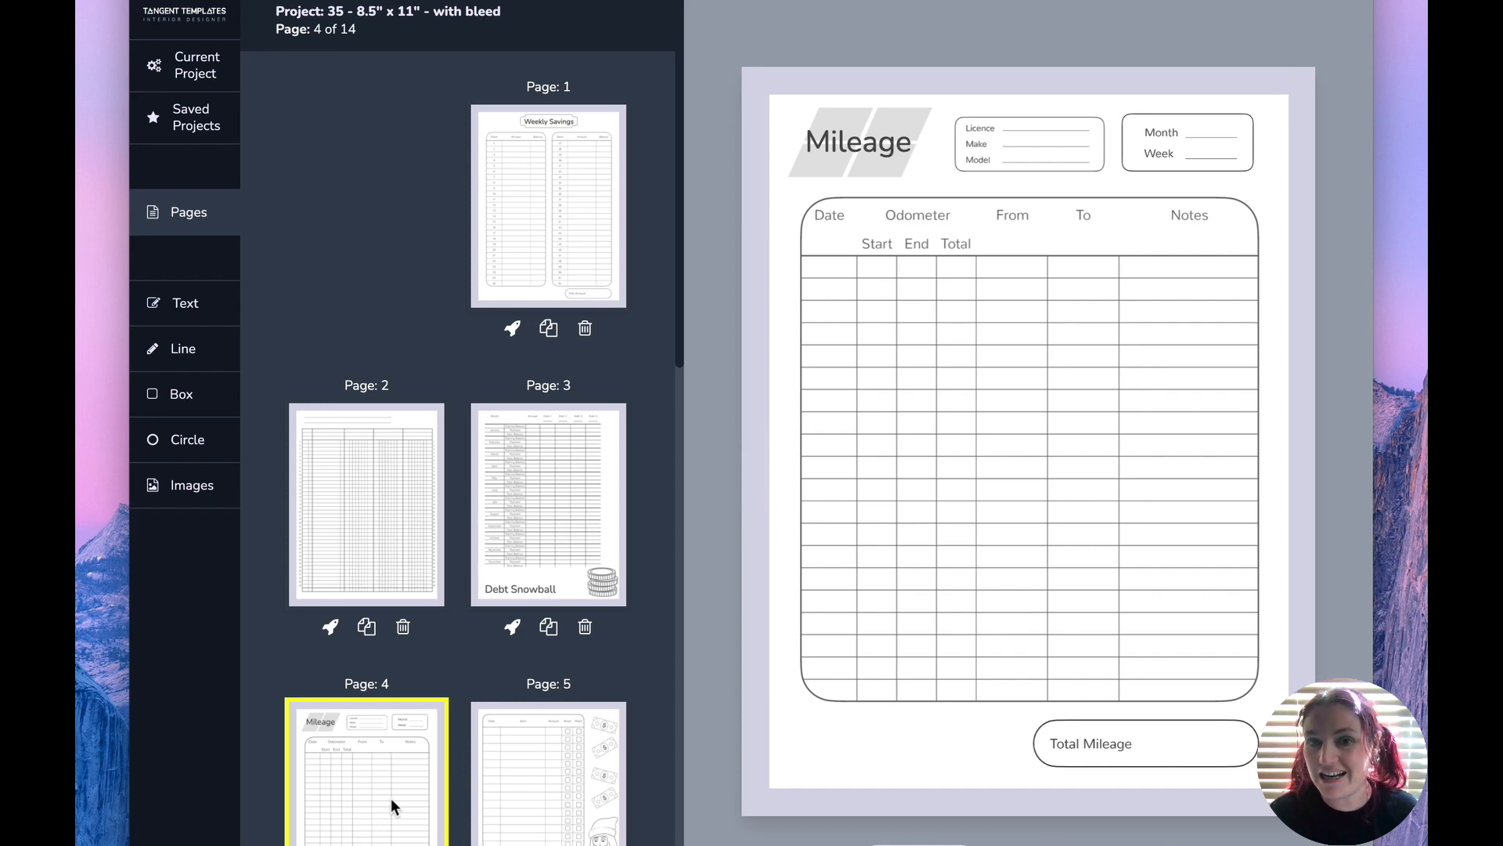
{"action": "left_click", "coordinate": [392, 539]}
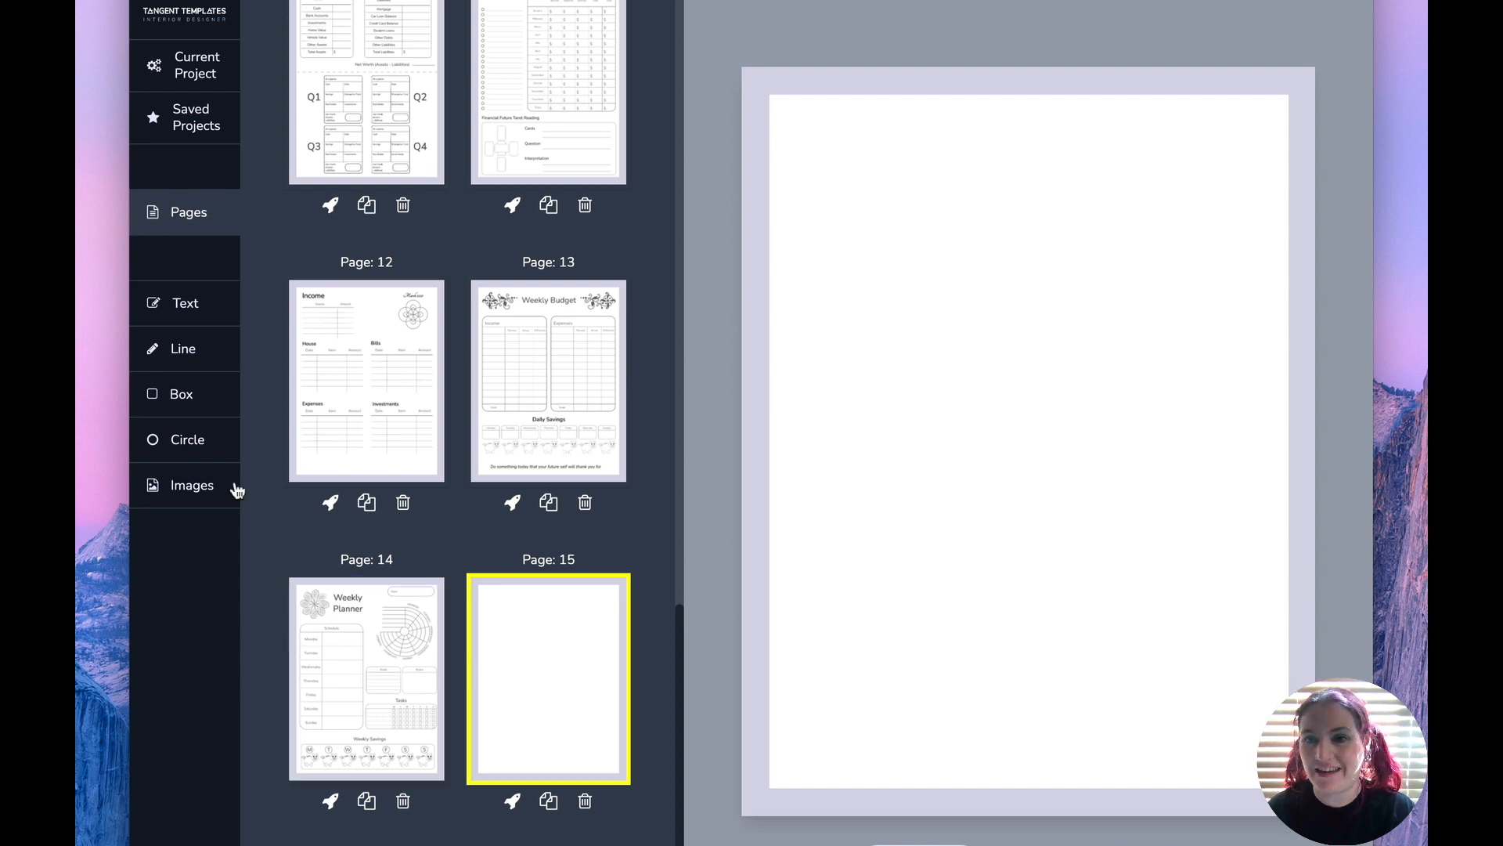
Browse the Money image category and add the side-view piggy bank to the blank page
{"action": "left_click", "coordinate": [203, 487]}
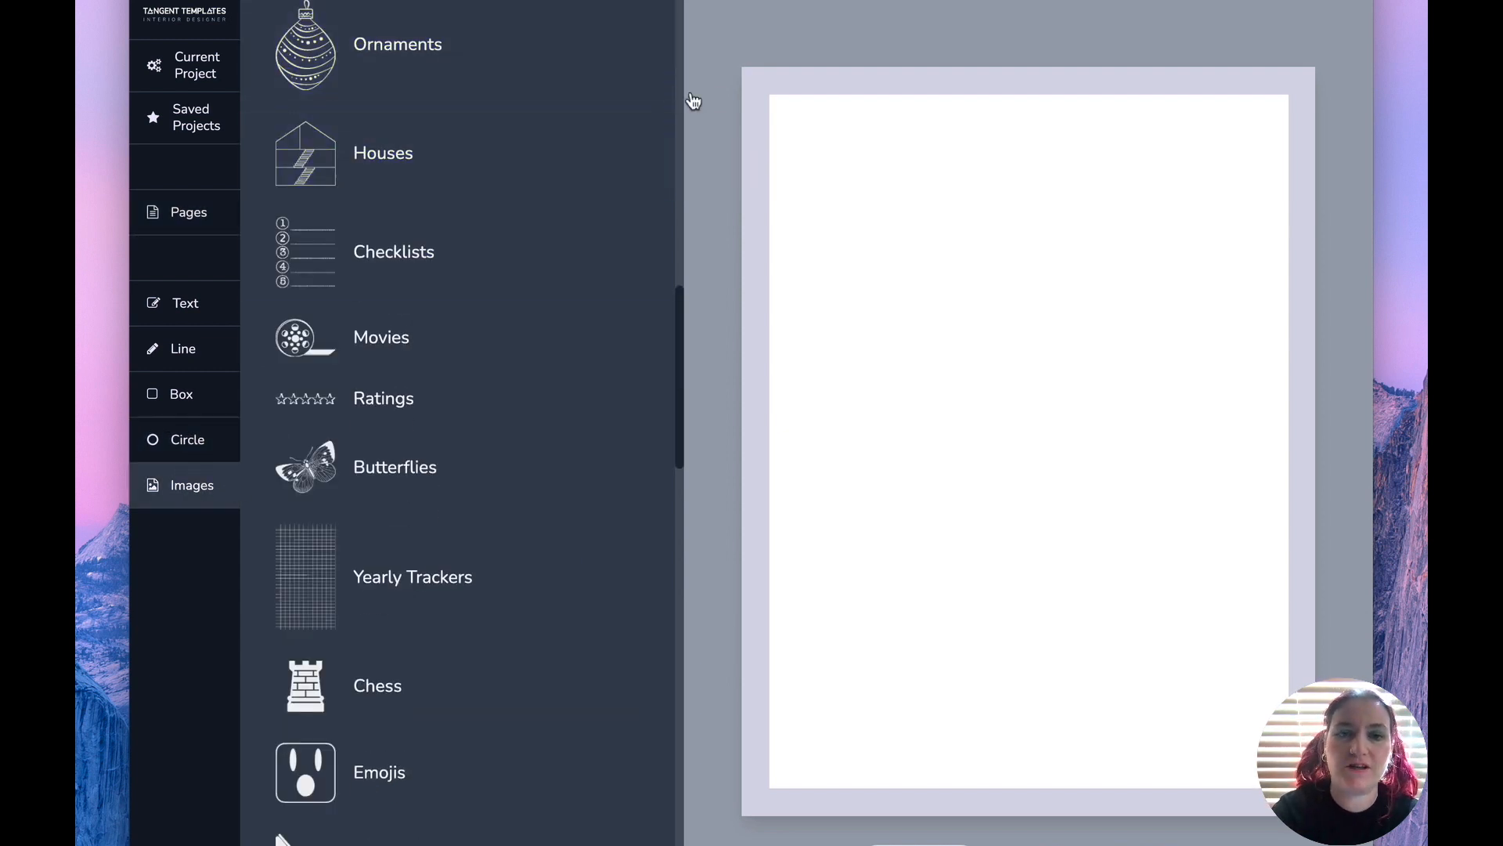
{"action": "scroll", "coordinate": [678, 102], "scroll_direction": "up", "scroll_amount": 10}
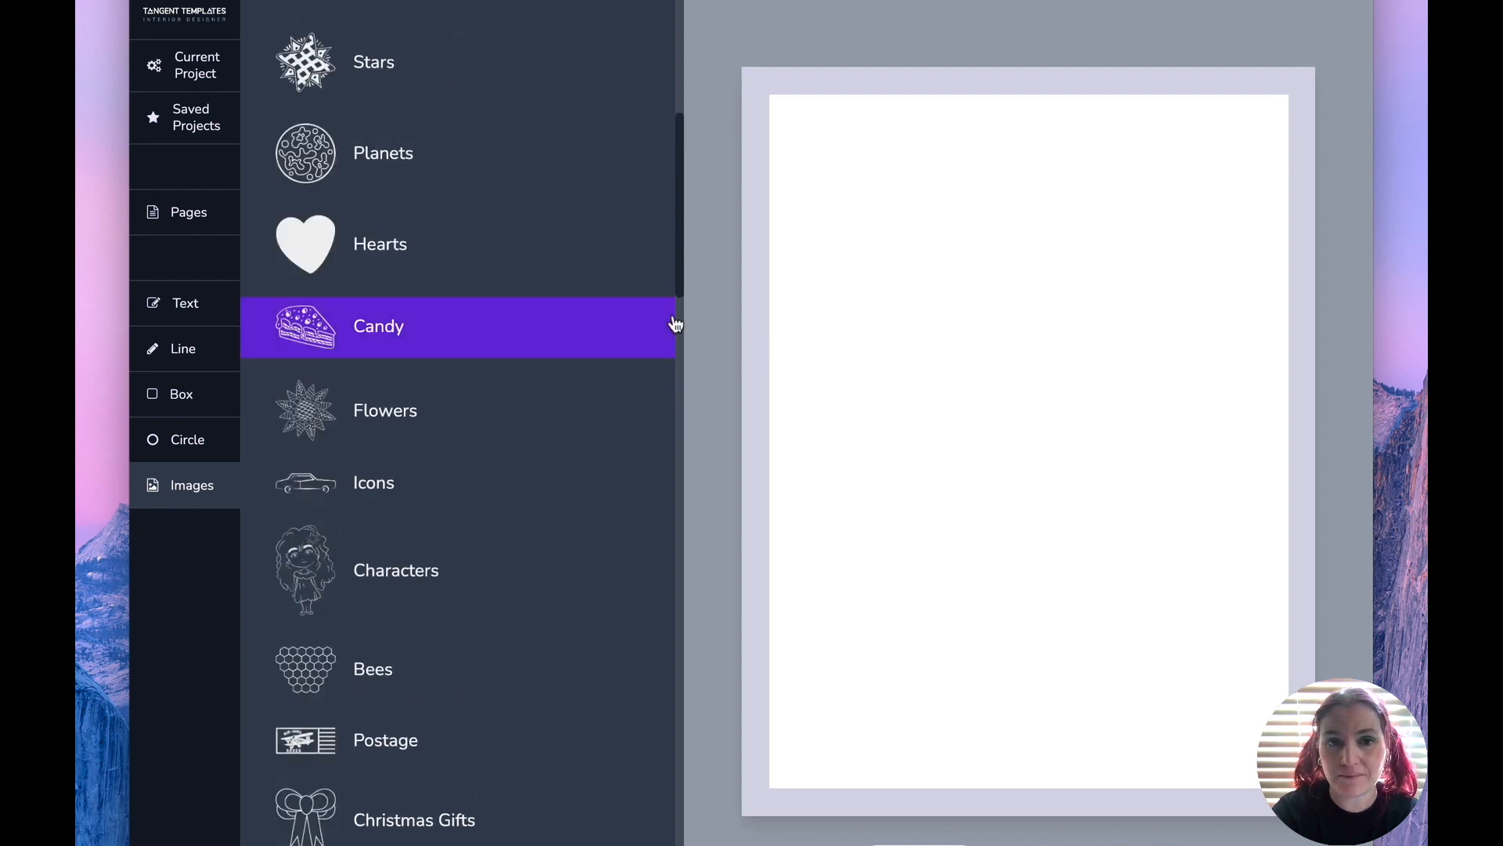
{"action": "left_click_drag", "start_coordinate": [678, 249], "coordinate": [673, 823]}
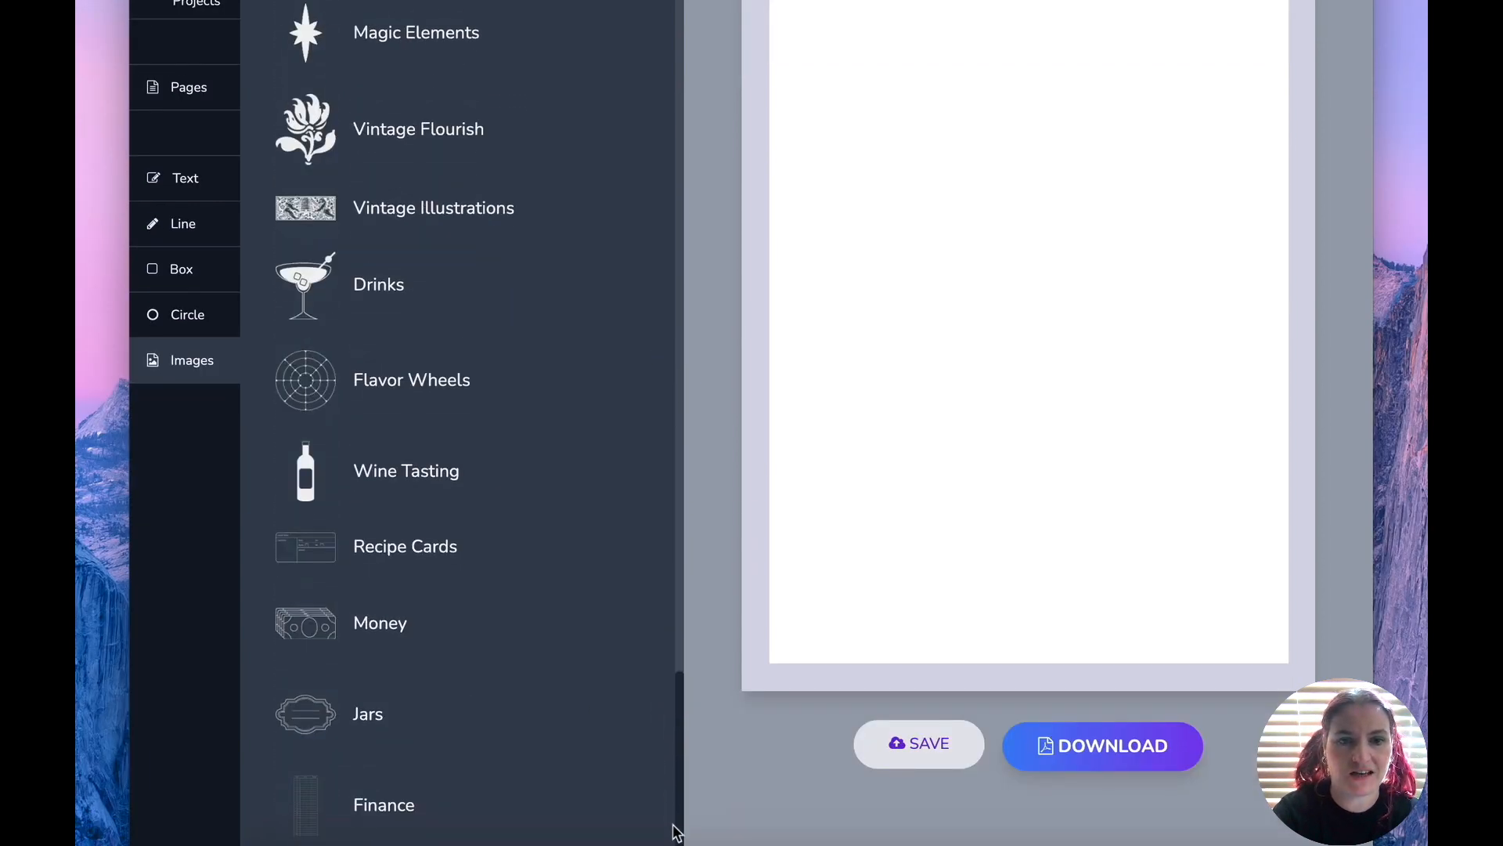
{"action": "left_click", "coordinate": [431, 634]}
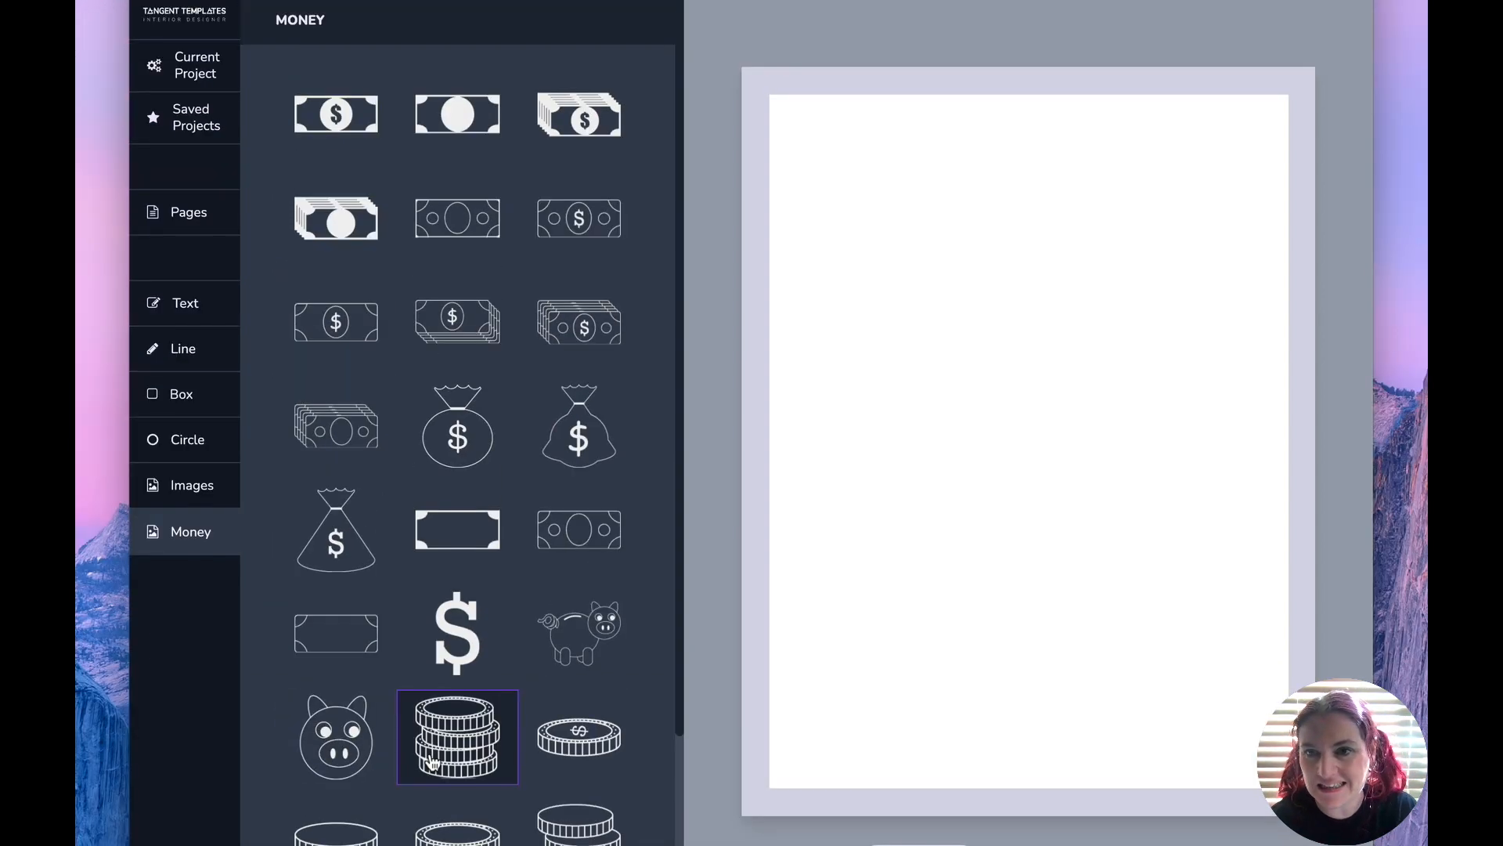
{"action": "scroll", "coordinate": [440, 216], "scroll_direction": "down", "scroll_amount": 4}
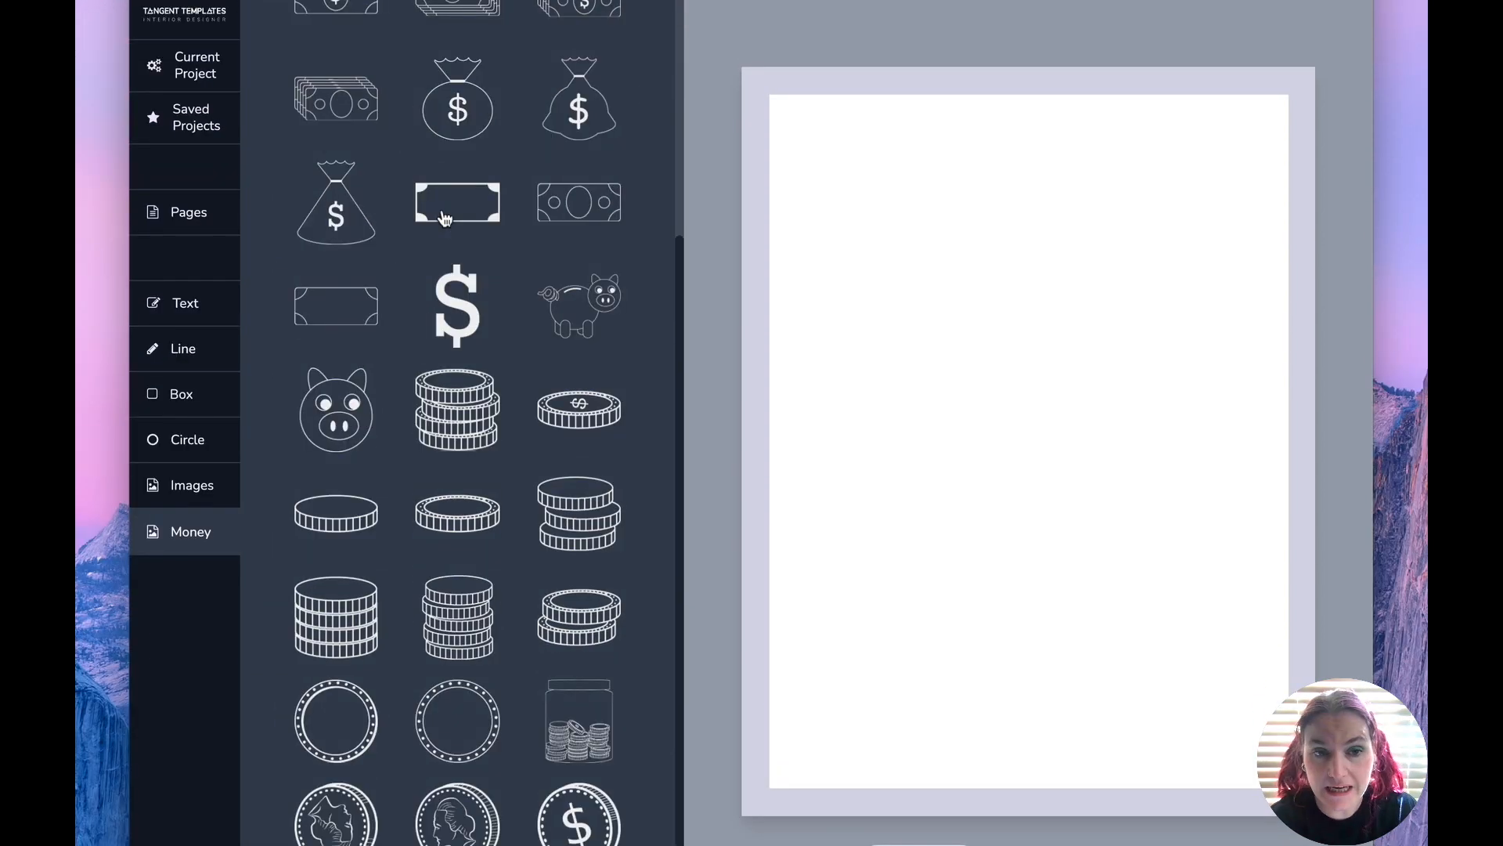
{"action": "scroll", "coordinate": [443, 217], "scroll_direction": "up", "scroll_amount": 4}
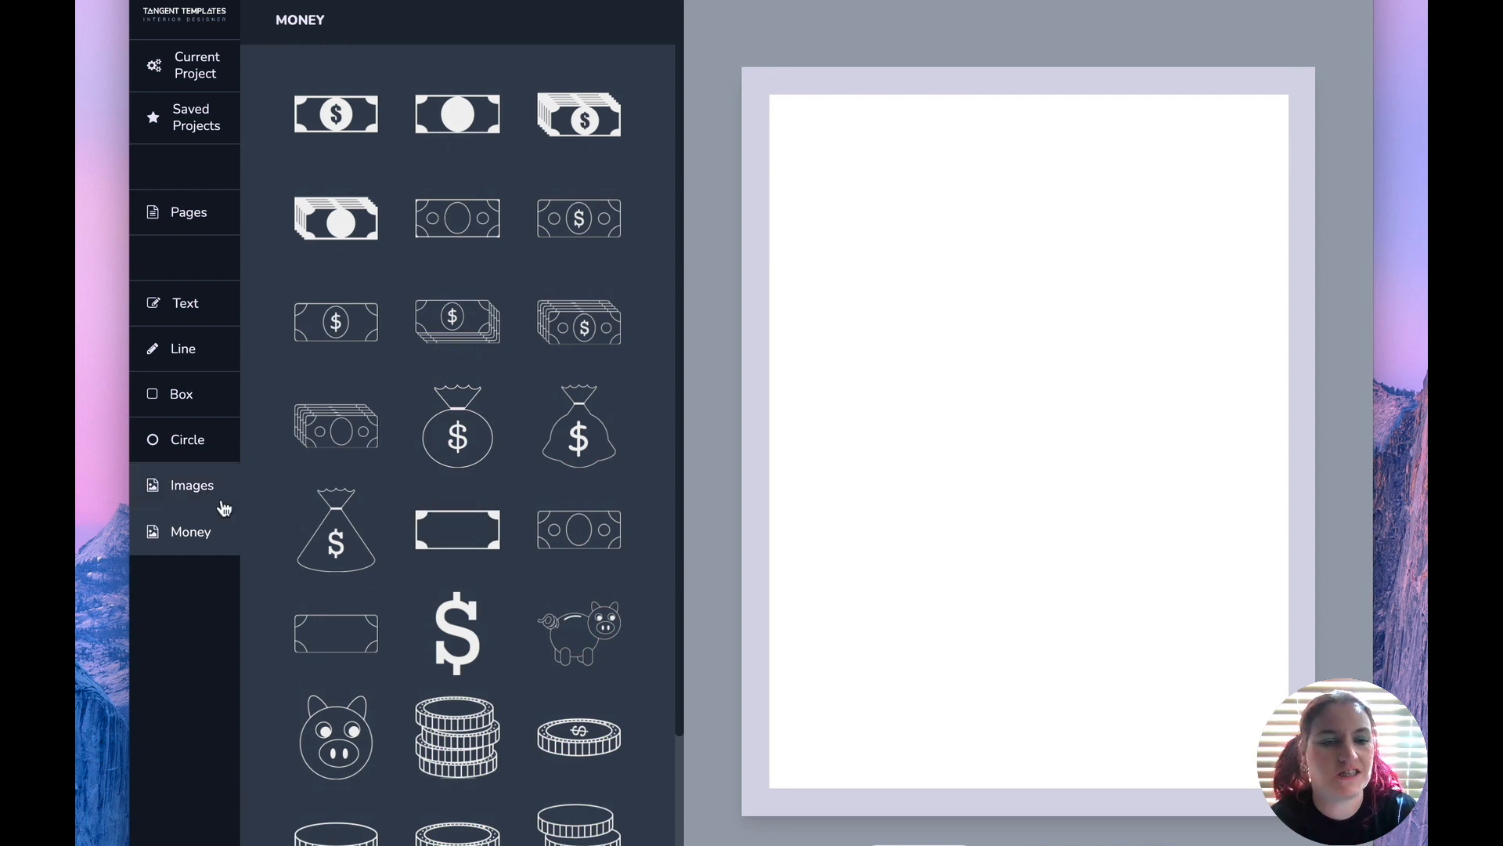
{"action": "left_click", "coordinate": [613, 627]}
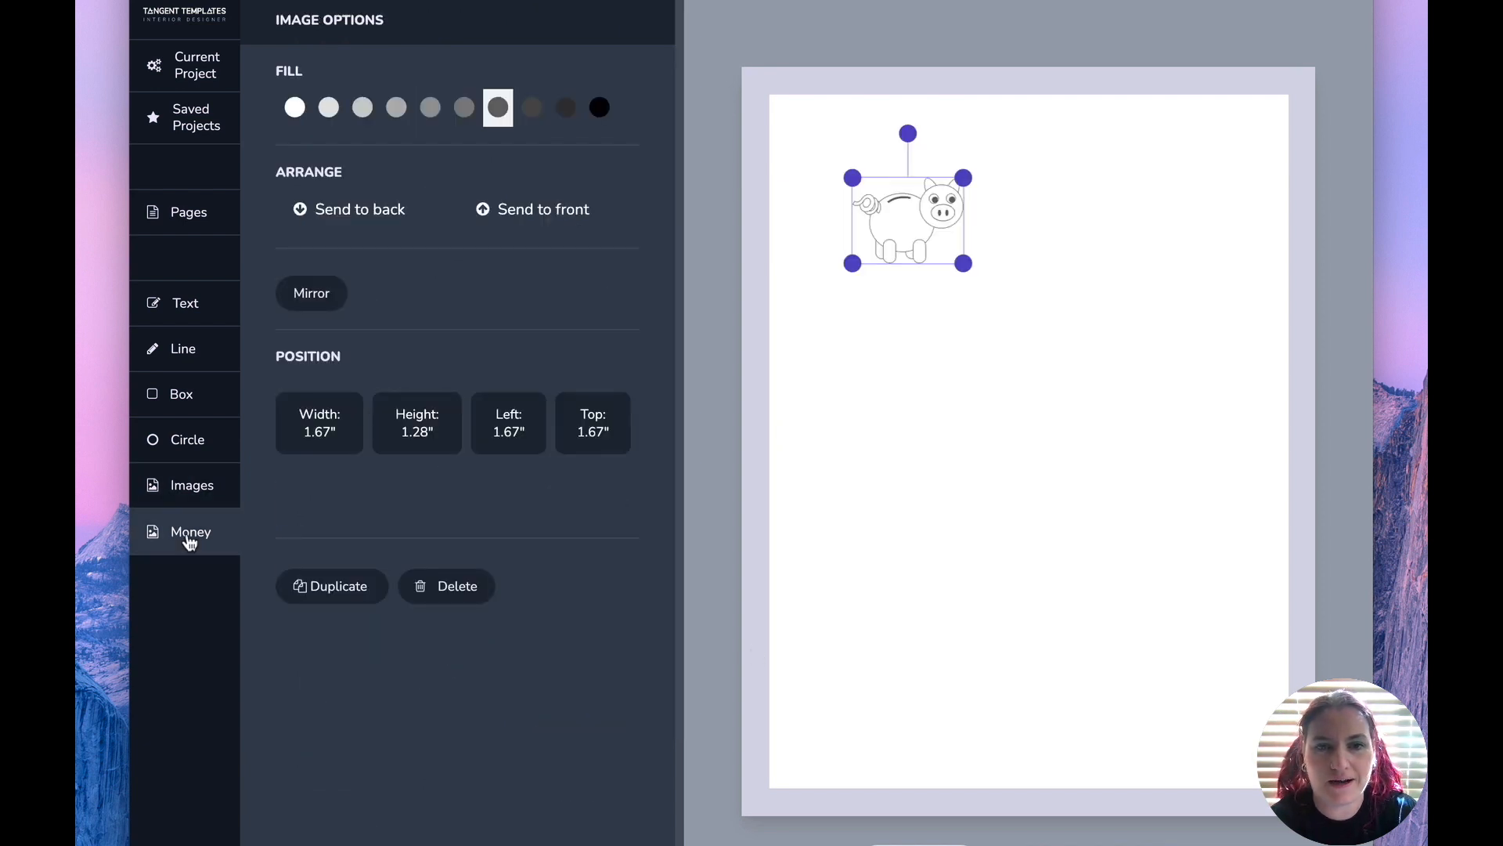
Add a jar with a hanging tag from the Jars category, enlarged to about 3.61" by 4.30", below the piggy bank
{"action": "left_click", "coordinate": [193, 486]}
{"action": "scroll", "coordinate": [577, 464], "scroll_direction": "down", "scroll_amount": 20}
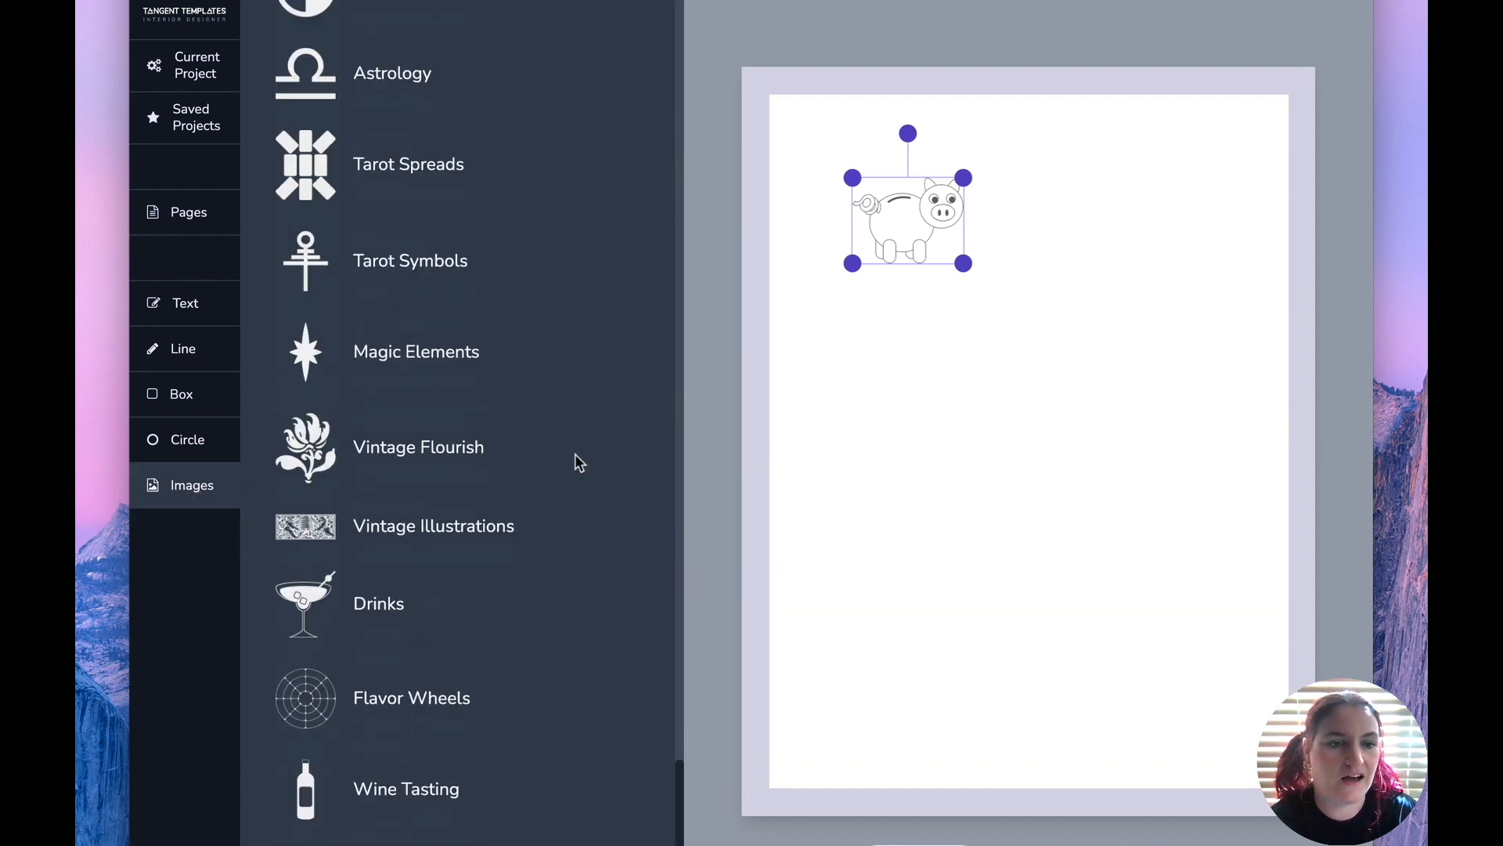
{"action": "left_click", "coordinate": [427, 826]}
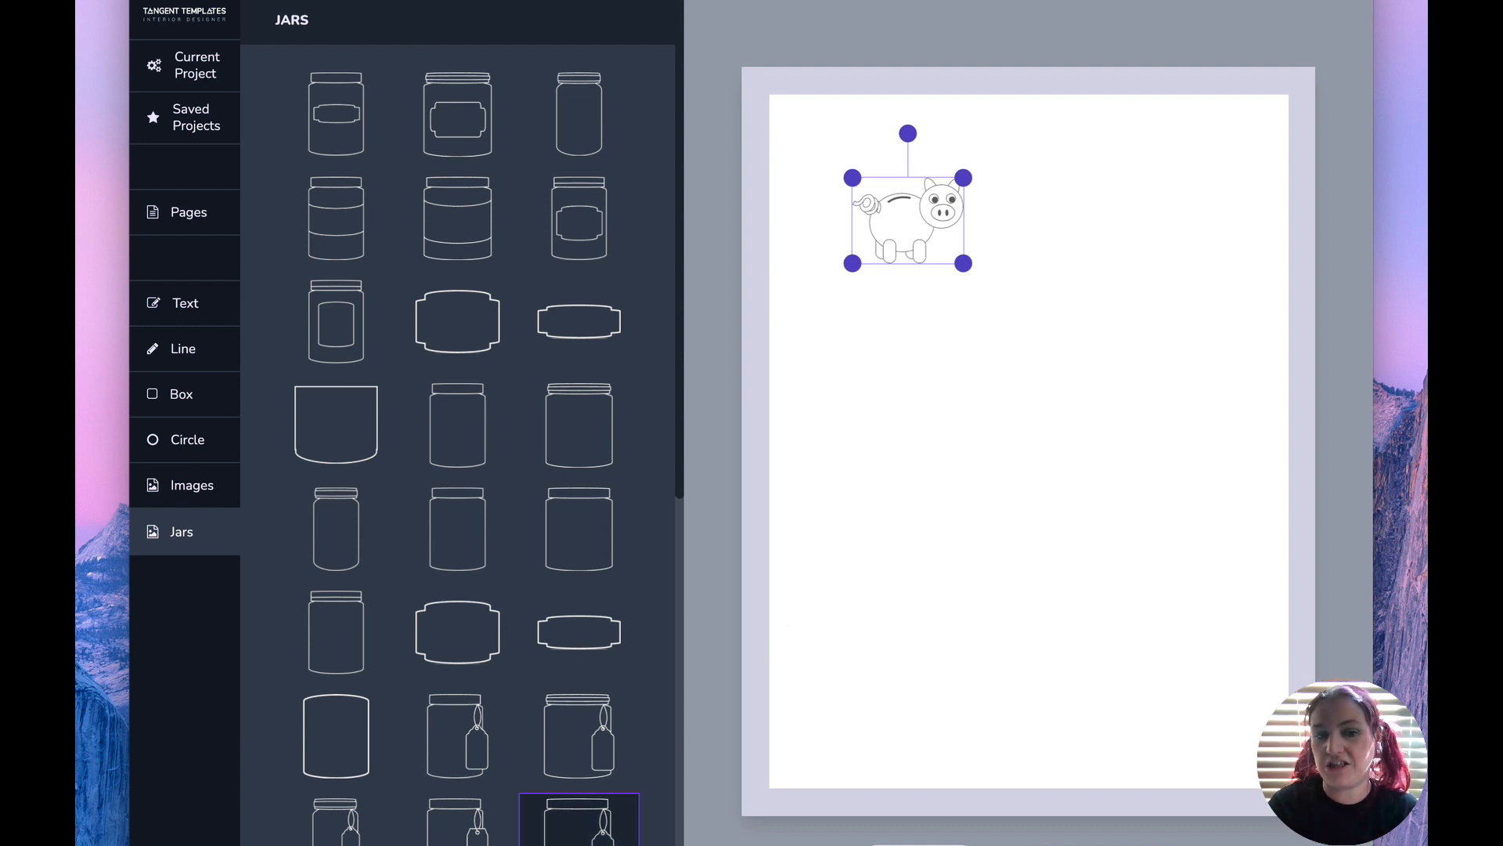
{"action": "left_click", "coordinate": [590, 731]}
{"action": "left_click_drag", "start_coordinate": [934, 258], "coordinate": [953, 547]}
{"action": "left_click_drag", "start_coordinate": [973, 480], "coordinate": [1099, 317]}
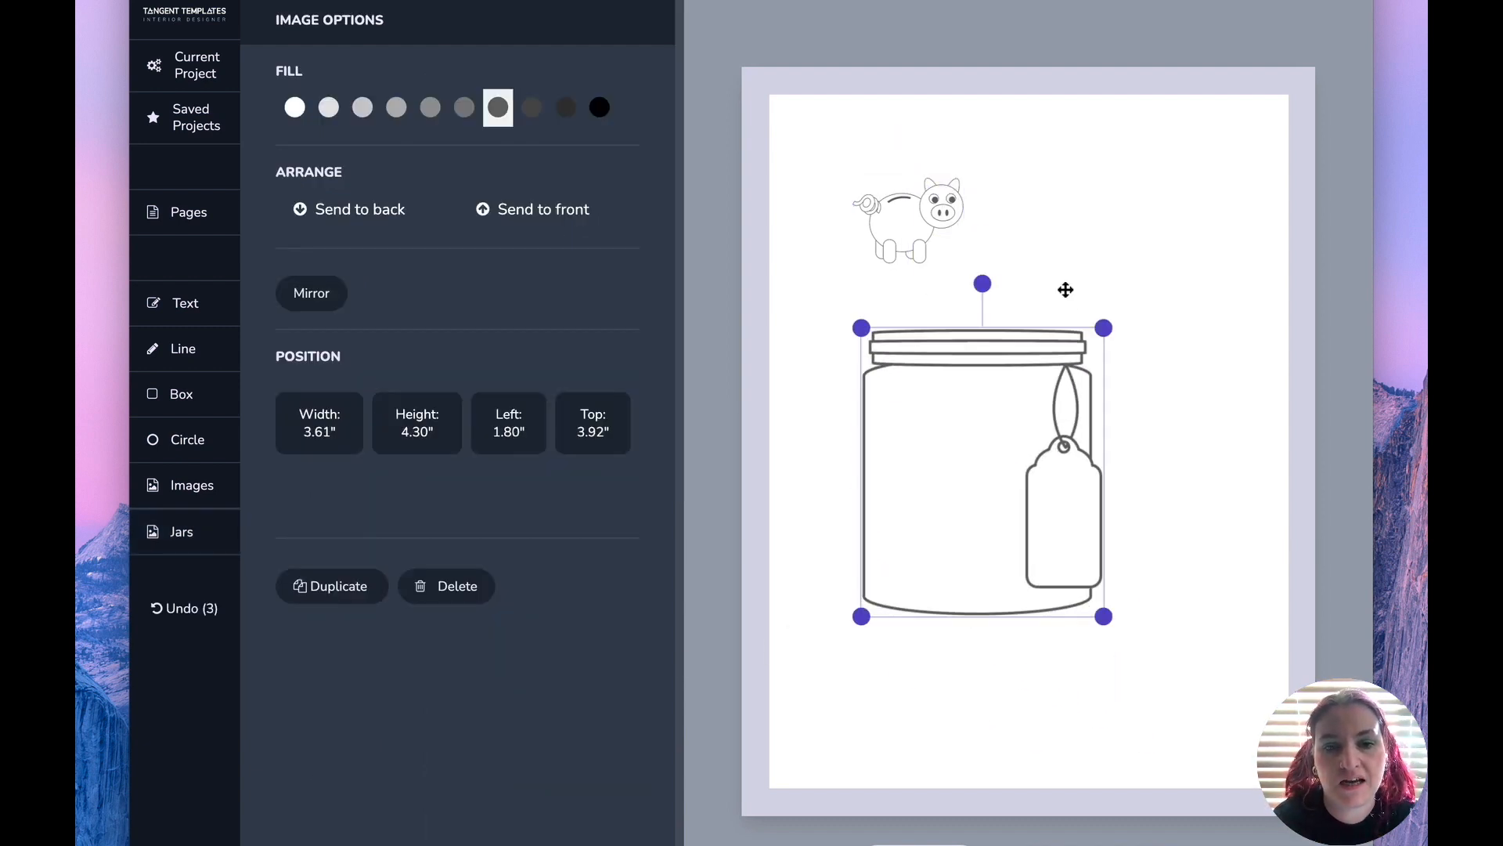
{"action": "left_click", "coordinate": [1198, 504]}
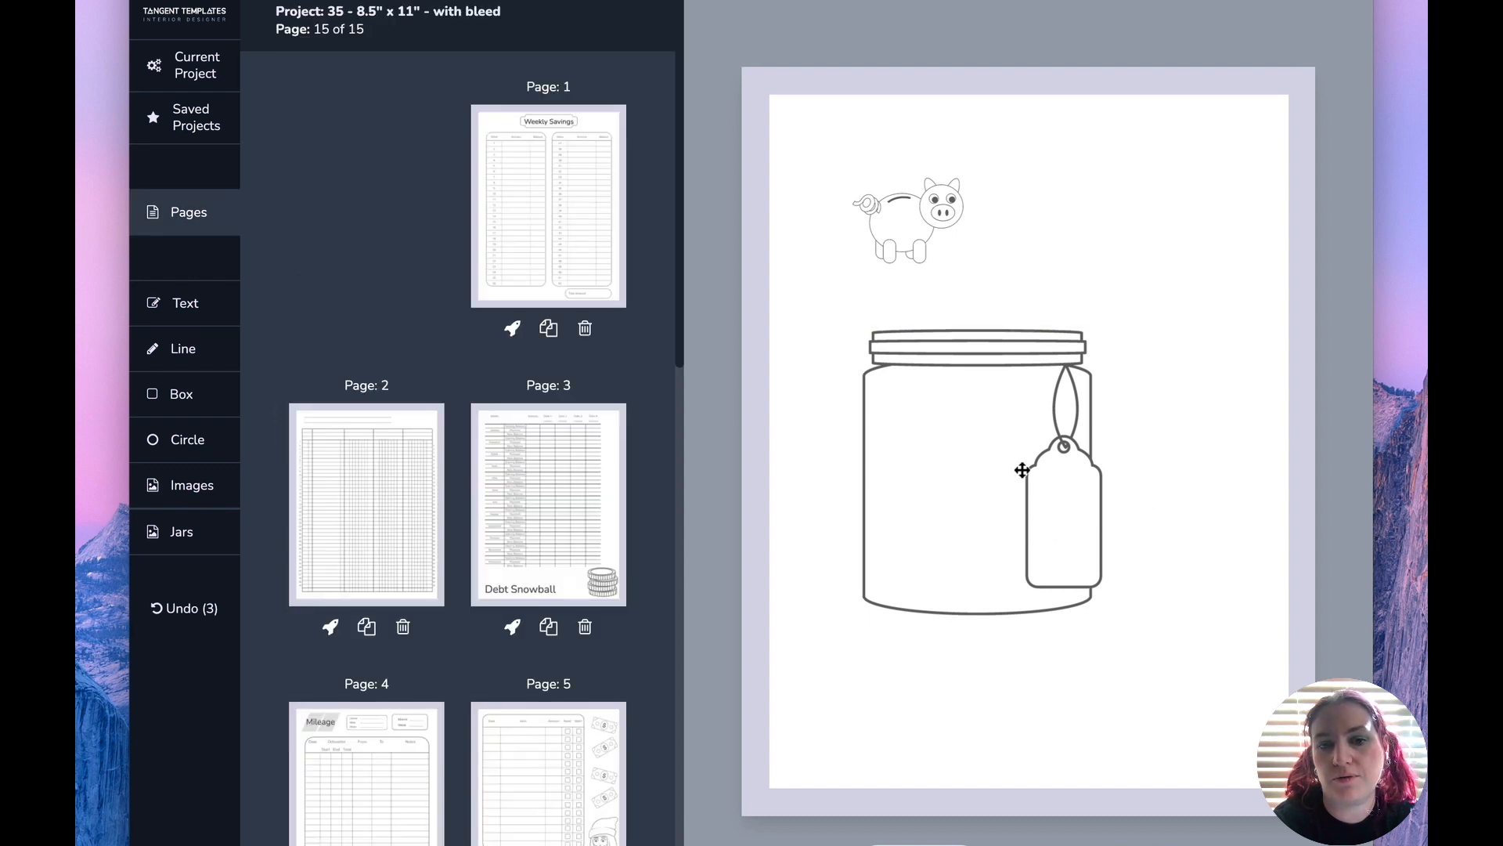
Add the round chocolate chip cookie from the Jars category and place it inside the bottom of the jar
{"action": "left_click", "coordinate": [181, 552]}
{"action": "scroll", "coordinate": [675, 422], "scroll_direction": "down", "scroll_amount": 12}
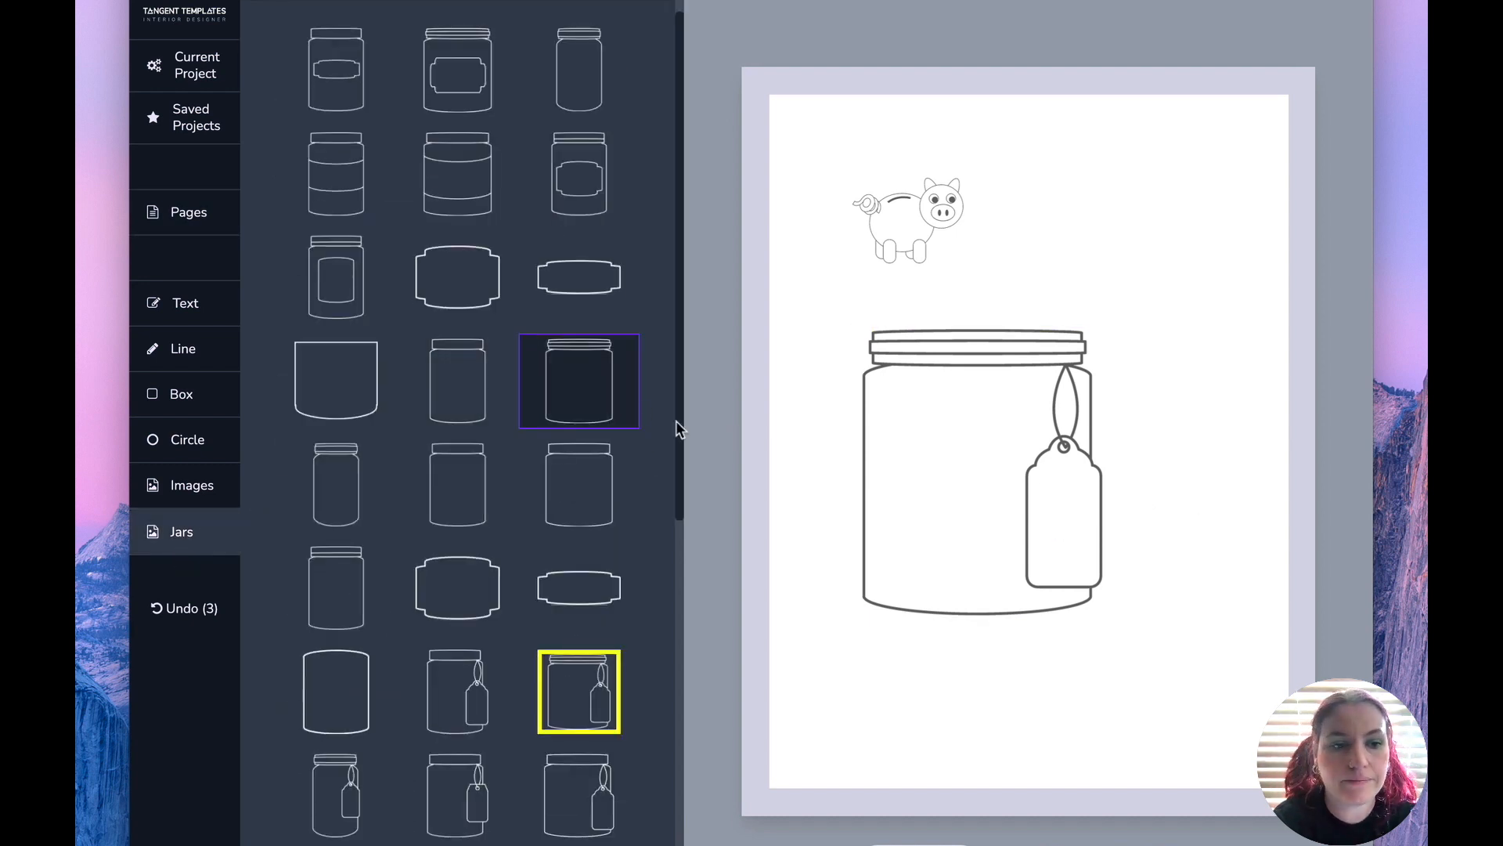
{"action": "scroll", "coordinate": [620, 523], "scroll_direction": "up", "scroll_amount": 4}
{"action": "scroll", "coordinate": [620, 523], "scroll_direction": "down", "scroll_amount": 1}
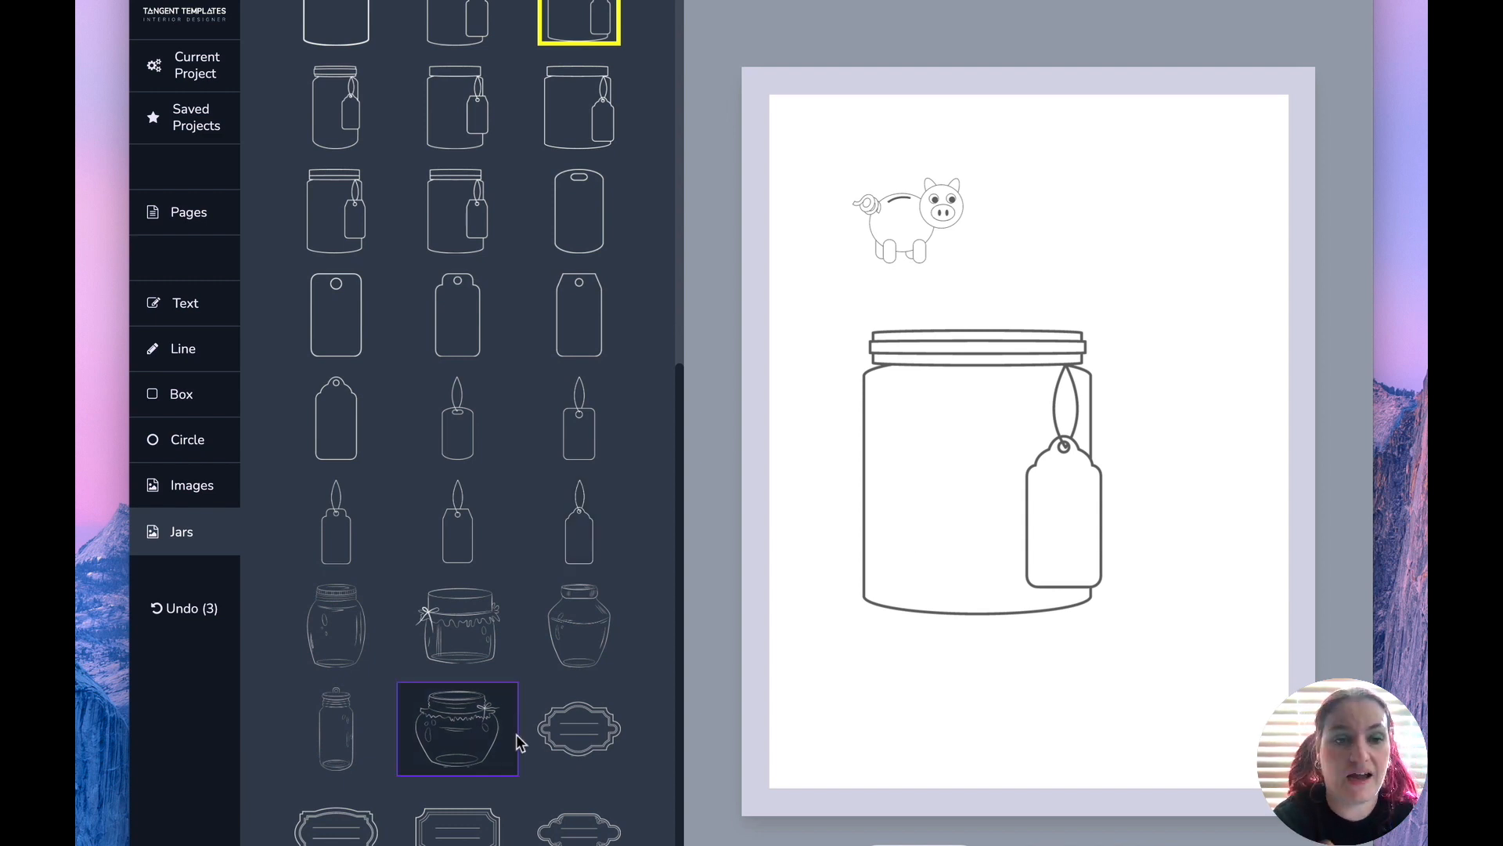
{"action": "scroll", "coordinate": [500, 655], "scroll_direction": "down", "scroll_amount": 3}
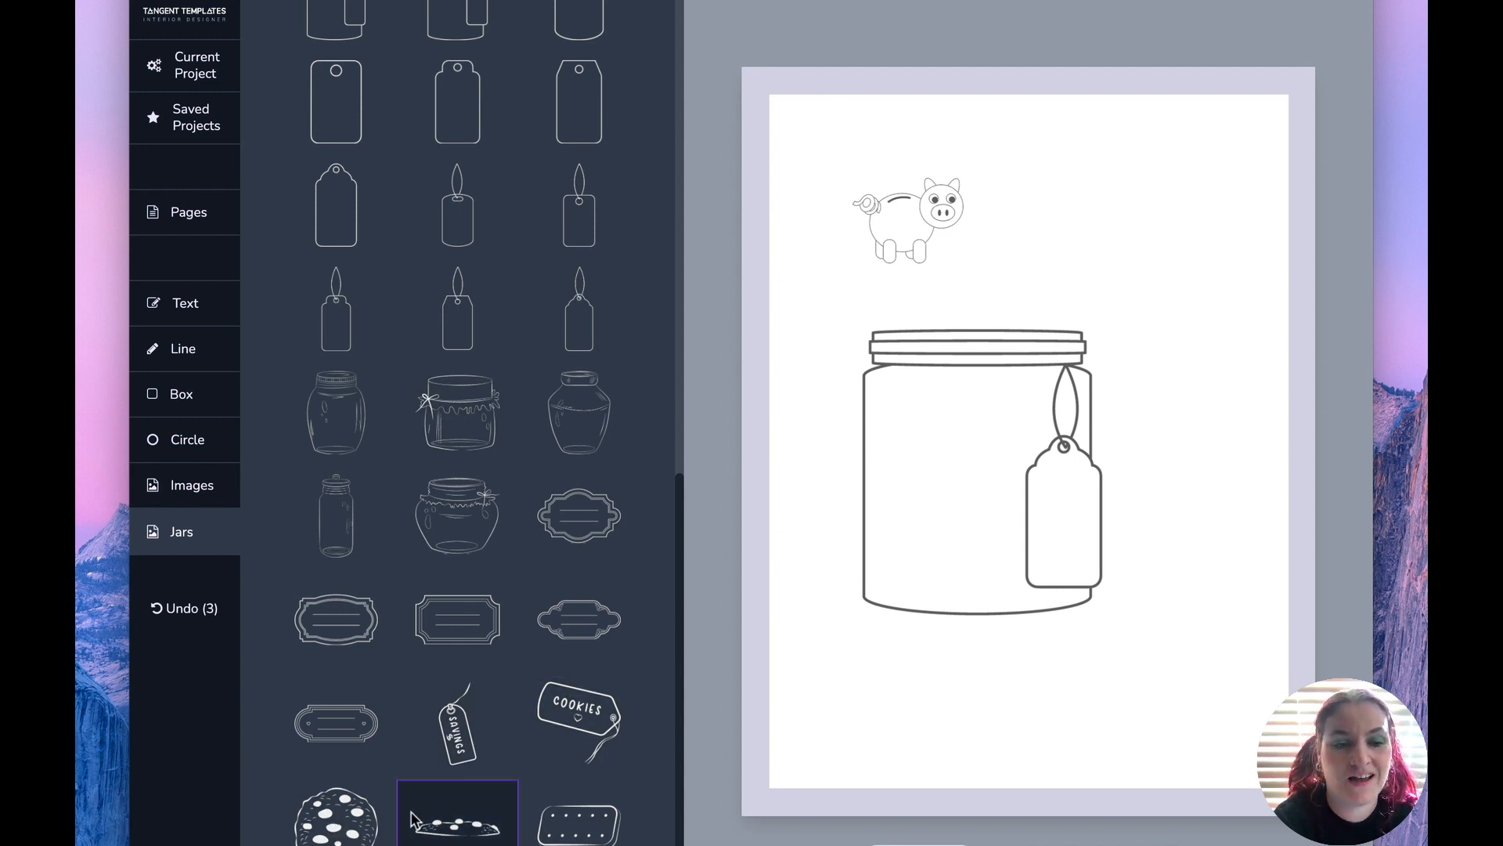
{"action": "left_click", "coordinate": [337, 814]}
{"action": "left_click_drag", "start_coordinate": [959, 231], "coordinate": [968, 540]}
{"action": "left_click_drag", "start_coordinate": [966, 481], "coordinate": [913, 544]}
{"action": "left_click", "coordinate": [930, 643]}
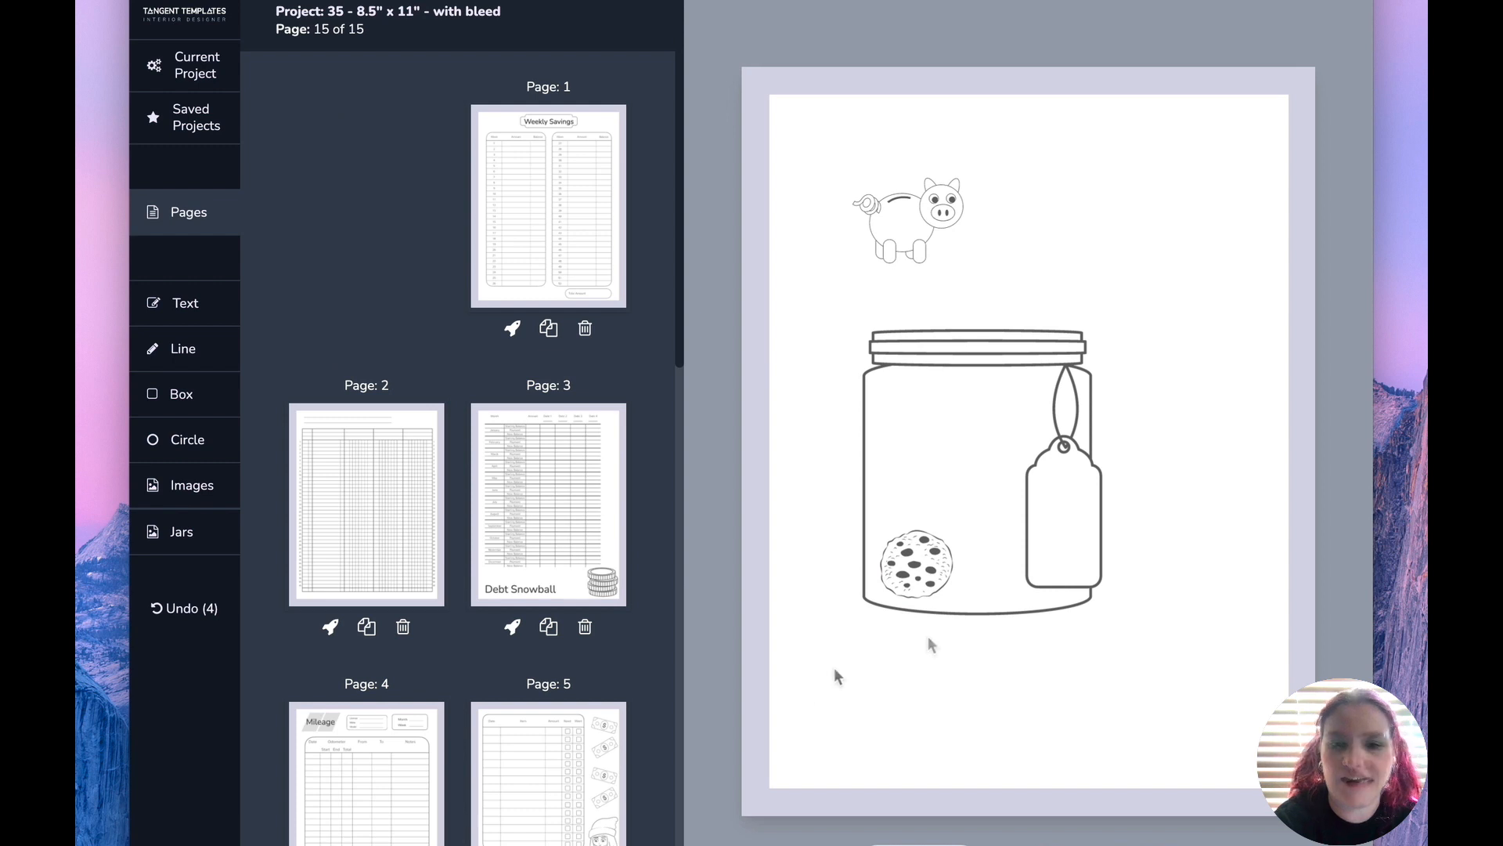
Delete the jar, the cookie and the piggy bank from page 15
{"action": "left_click_drag", "start_coordinate": [934, 655], "coordinate": [960, 336]}
{"action": "key", "text": "Delete"}
{"action": "left_click", "coordinate": [884, 172]}
{"action": "key", "text": "Delete"}
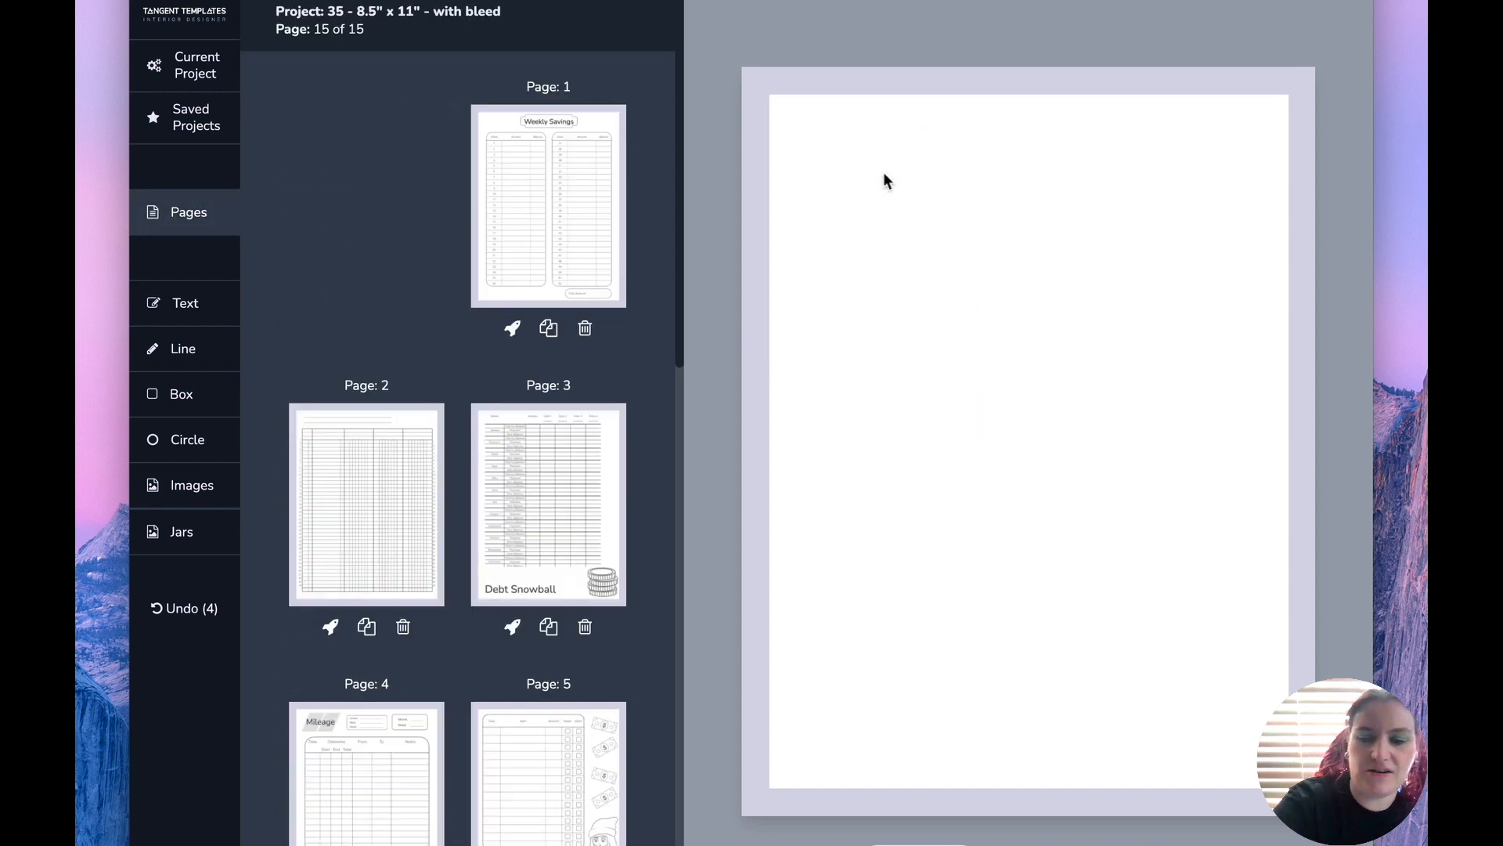
Browse the templates in the Finance image category
{"action": "left_click", "coordinate": [202, 486]}
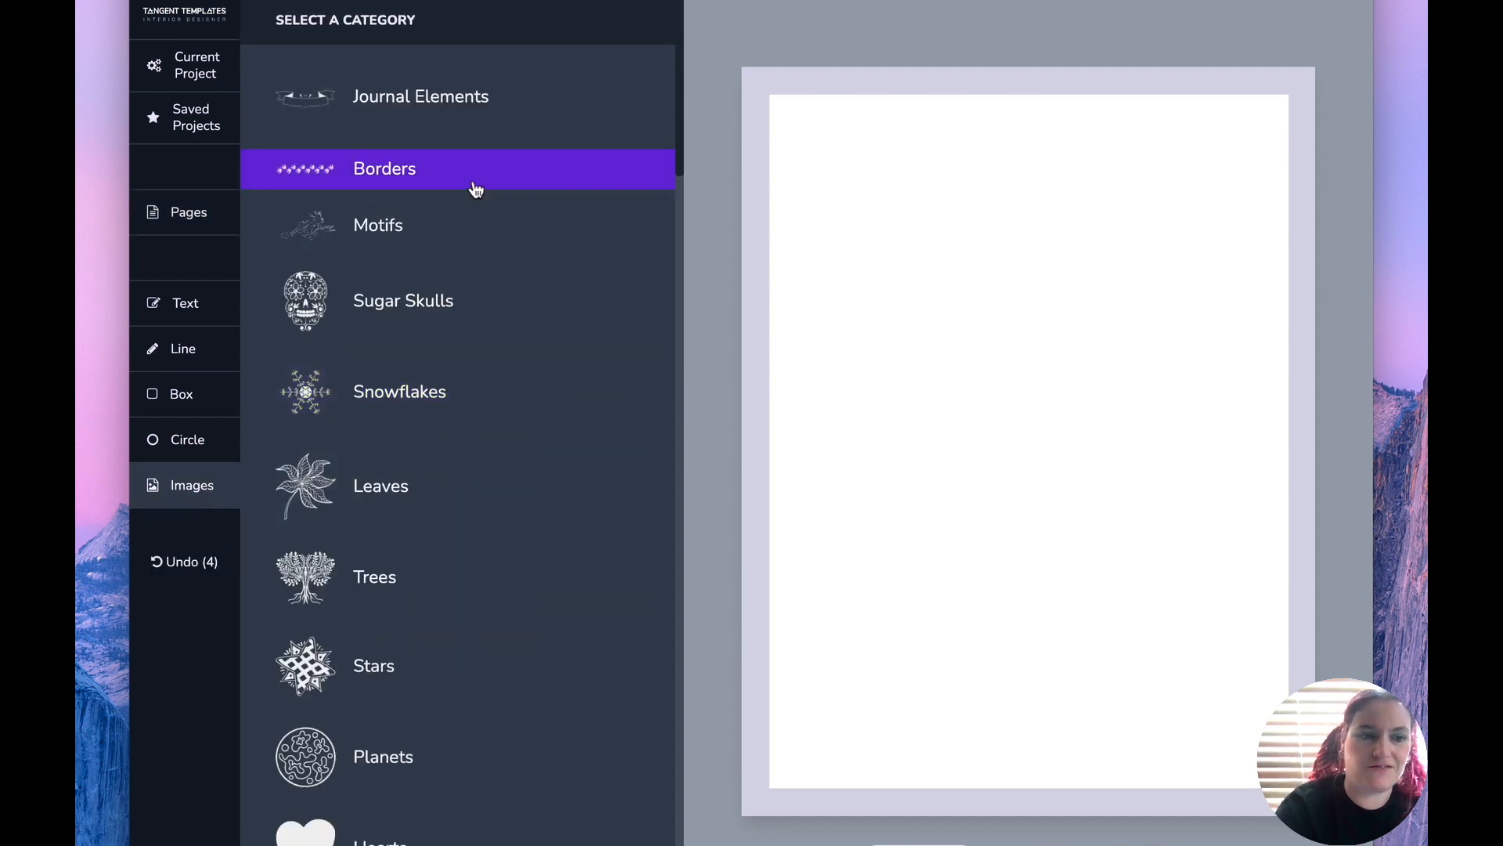
{"action": "scroll", "coordinate": [475, 189], "scroll_direction": "down", "scroll_amount": 10}
{"action": "scroll", "coordinate": [447, 410], "scroll_direction": "down", "scroll_amount": 8}
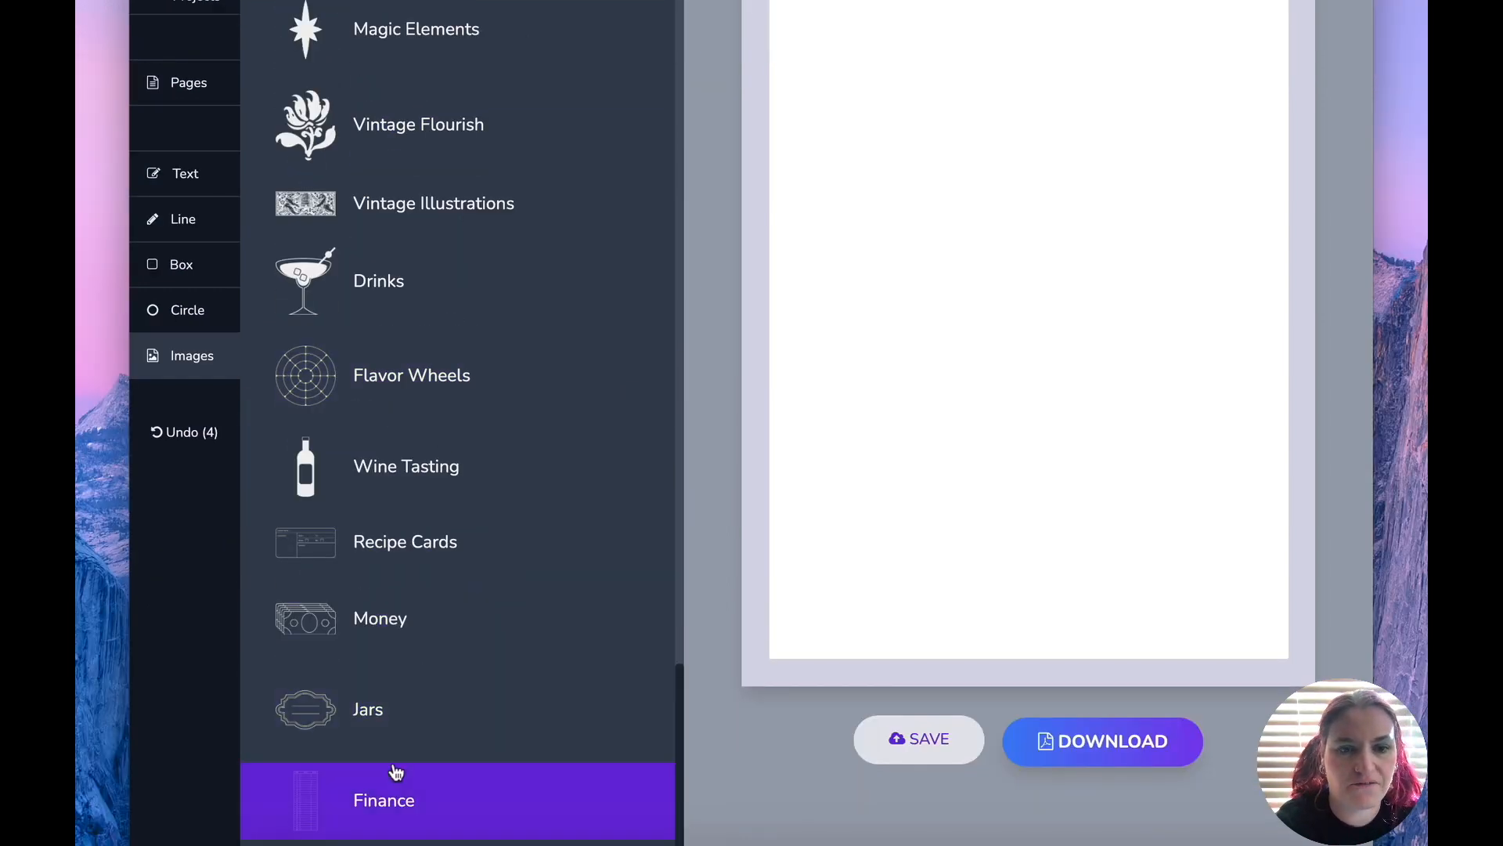
{"action": "left_click", "coordinate": [396, 771]}
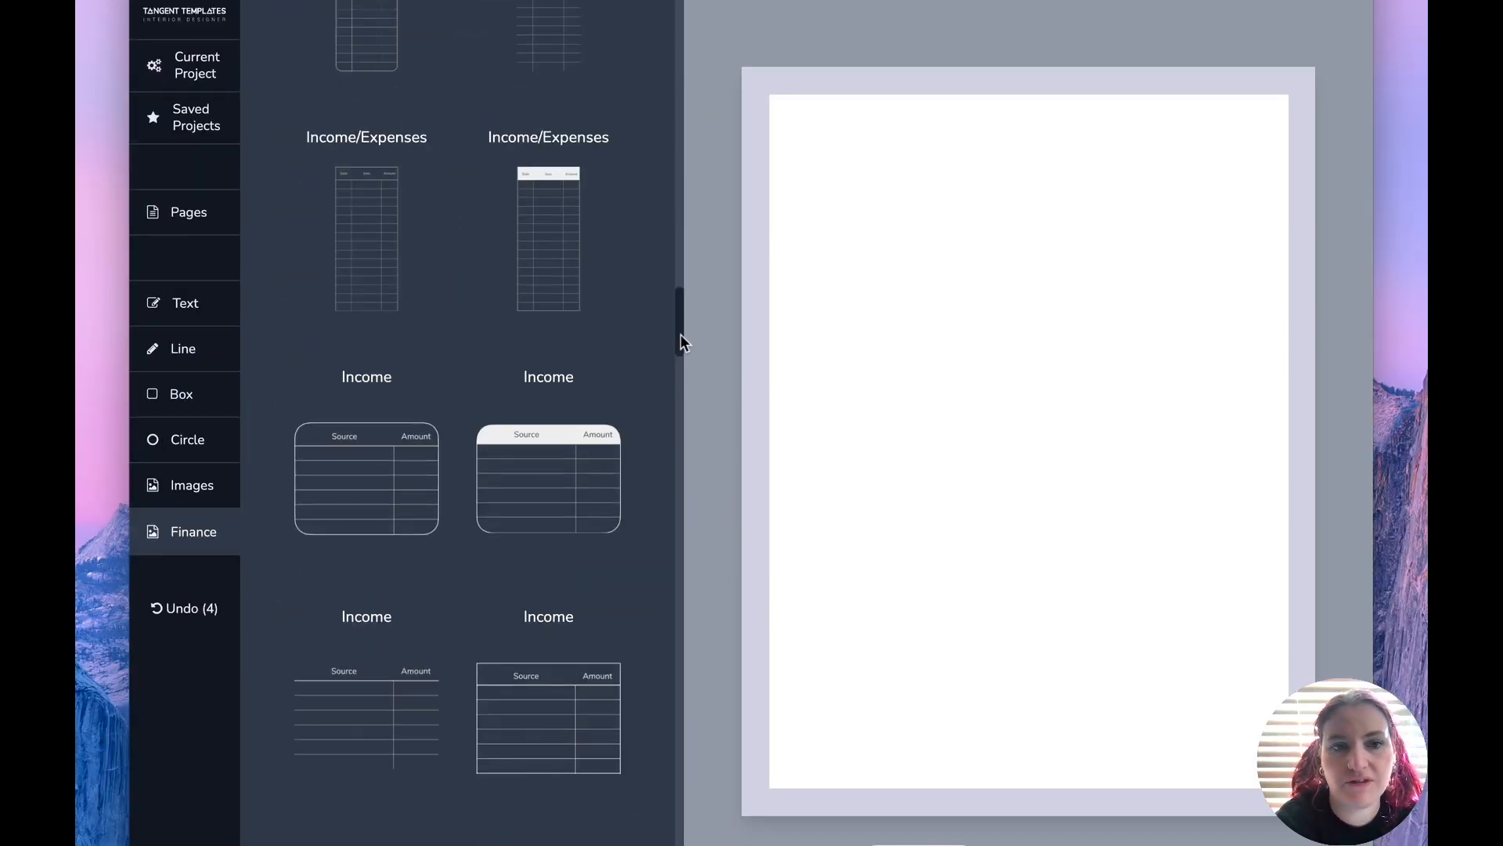
{"action": "left_click_drag", "start_coordinate": [679, 334], "coordinate": [679, 16]}
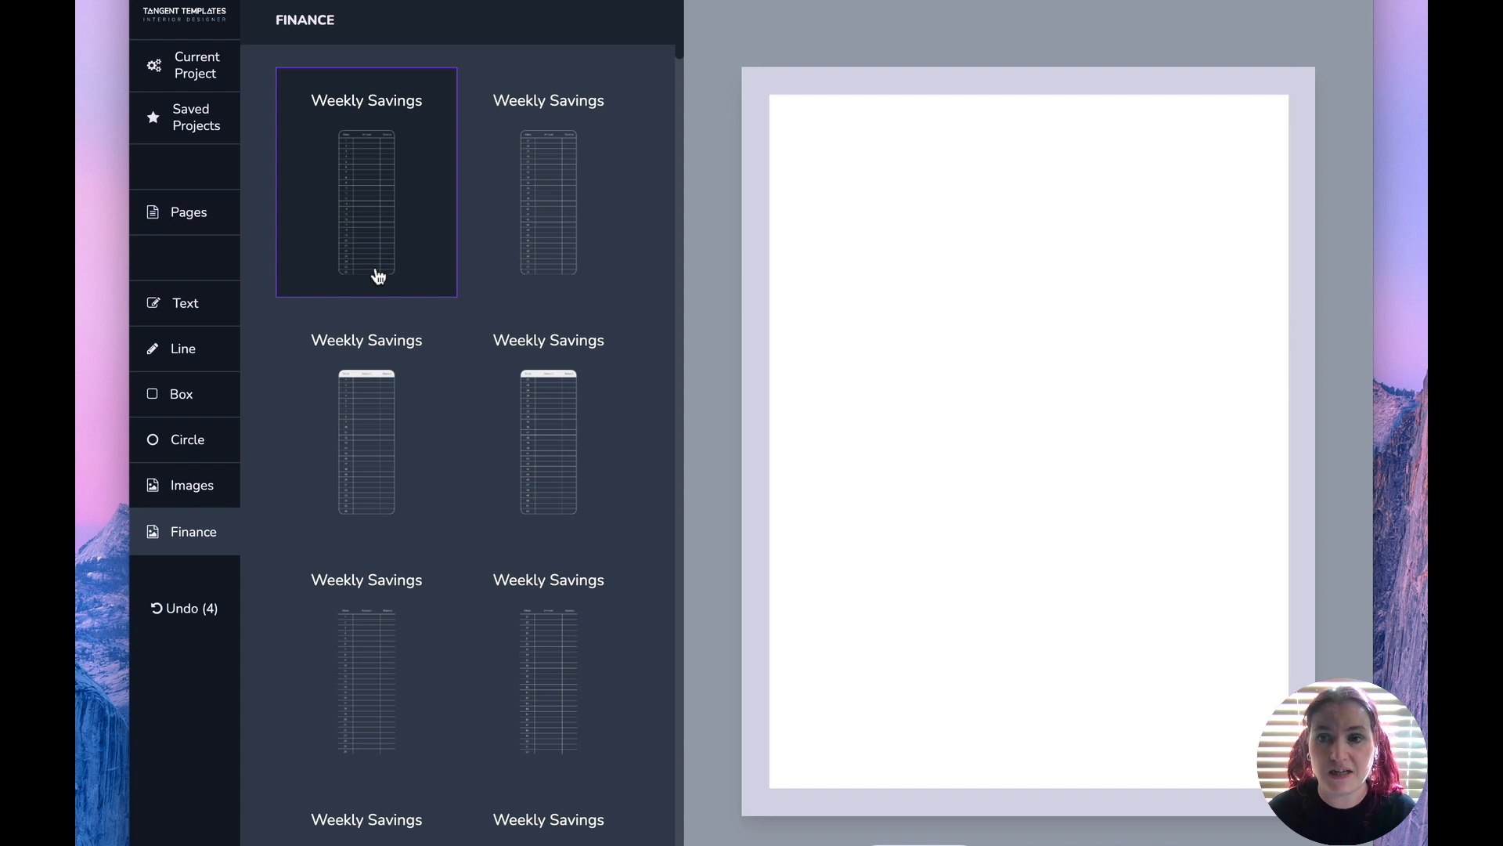
Open page 2 of the project and nudge its ledger table slightly downward
{"action": "left_click", "coordinate": [205, 228]}
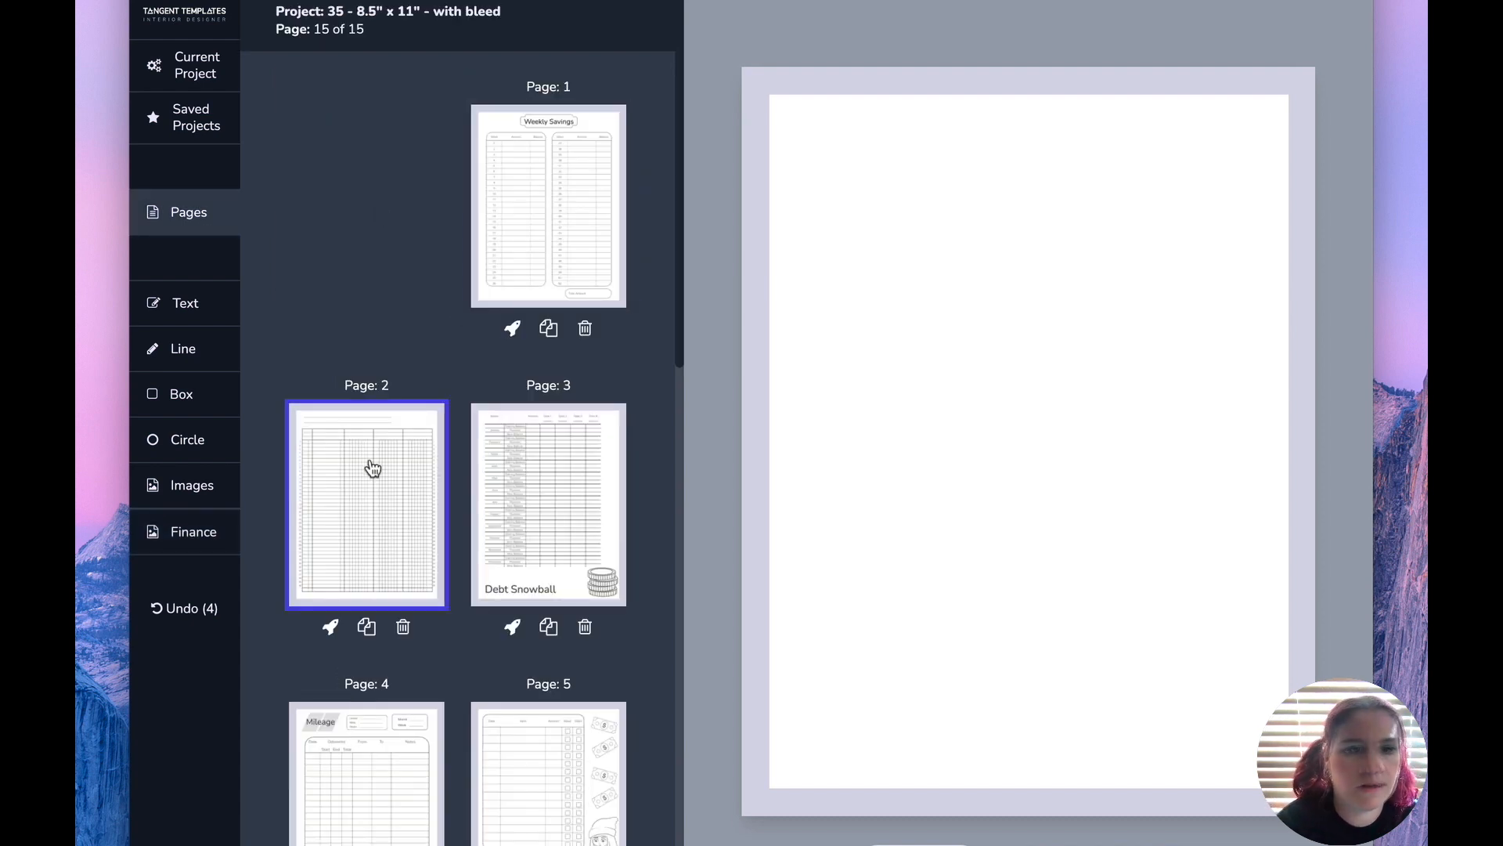
{"action": "left_click", "coordinate": [326, 520]}
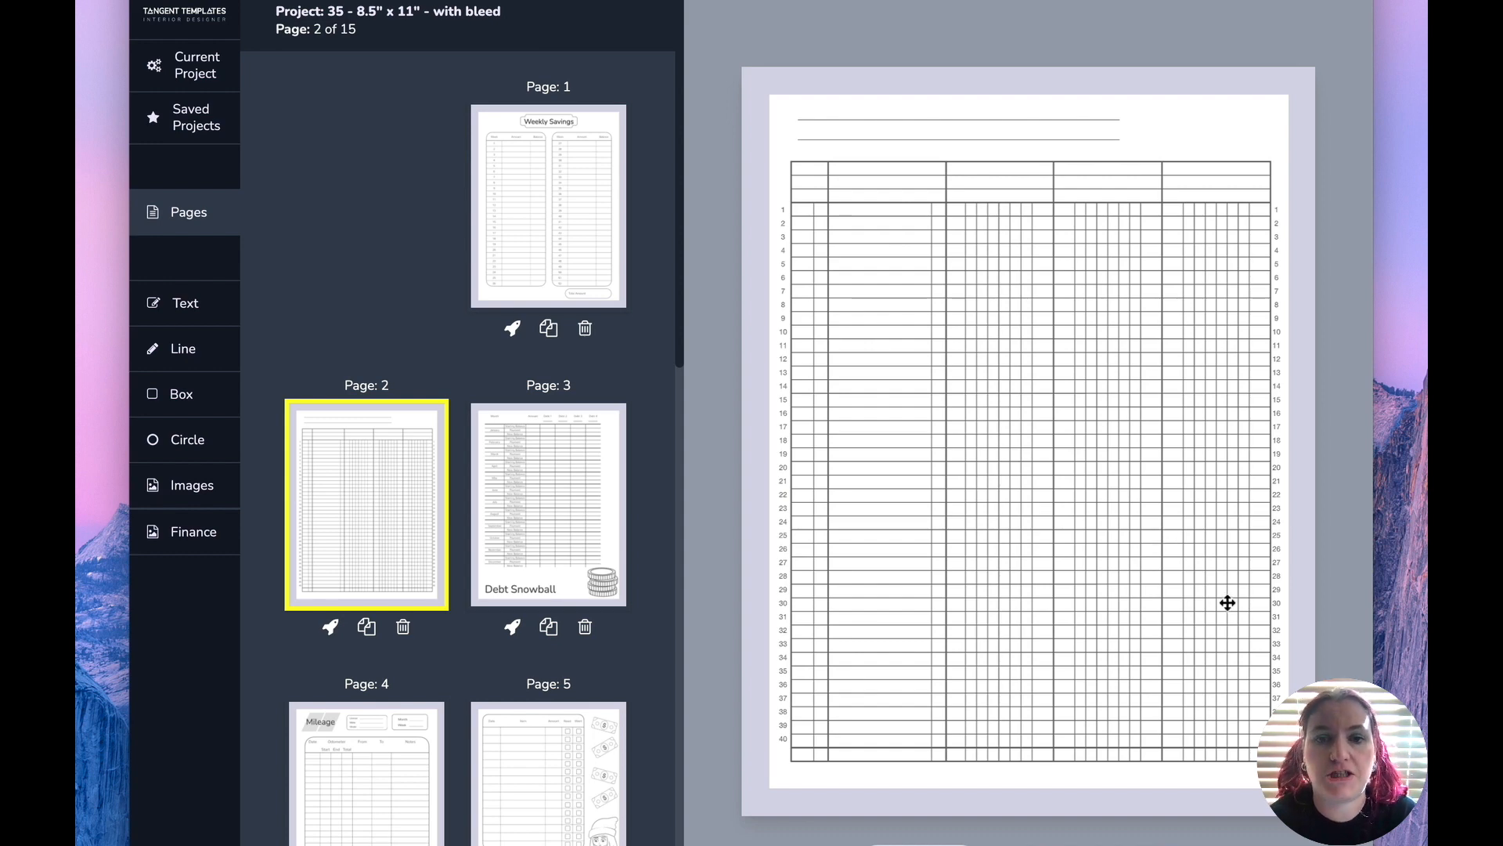
{"action": "mouse_move", "coordinate": [1114, 513]}
{"action": "left_mouse_down"}
{"action": "mouse_move", "coordinate": [771, 786]}
{"action": "mouse_move", "coordinate": [1109, 518]}
{"action": "left_mouse_up"}
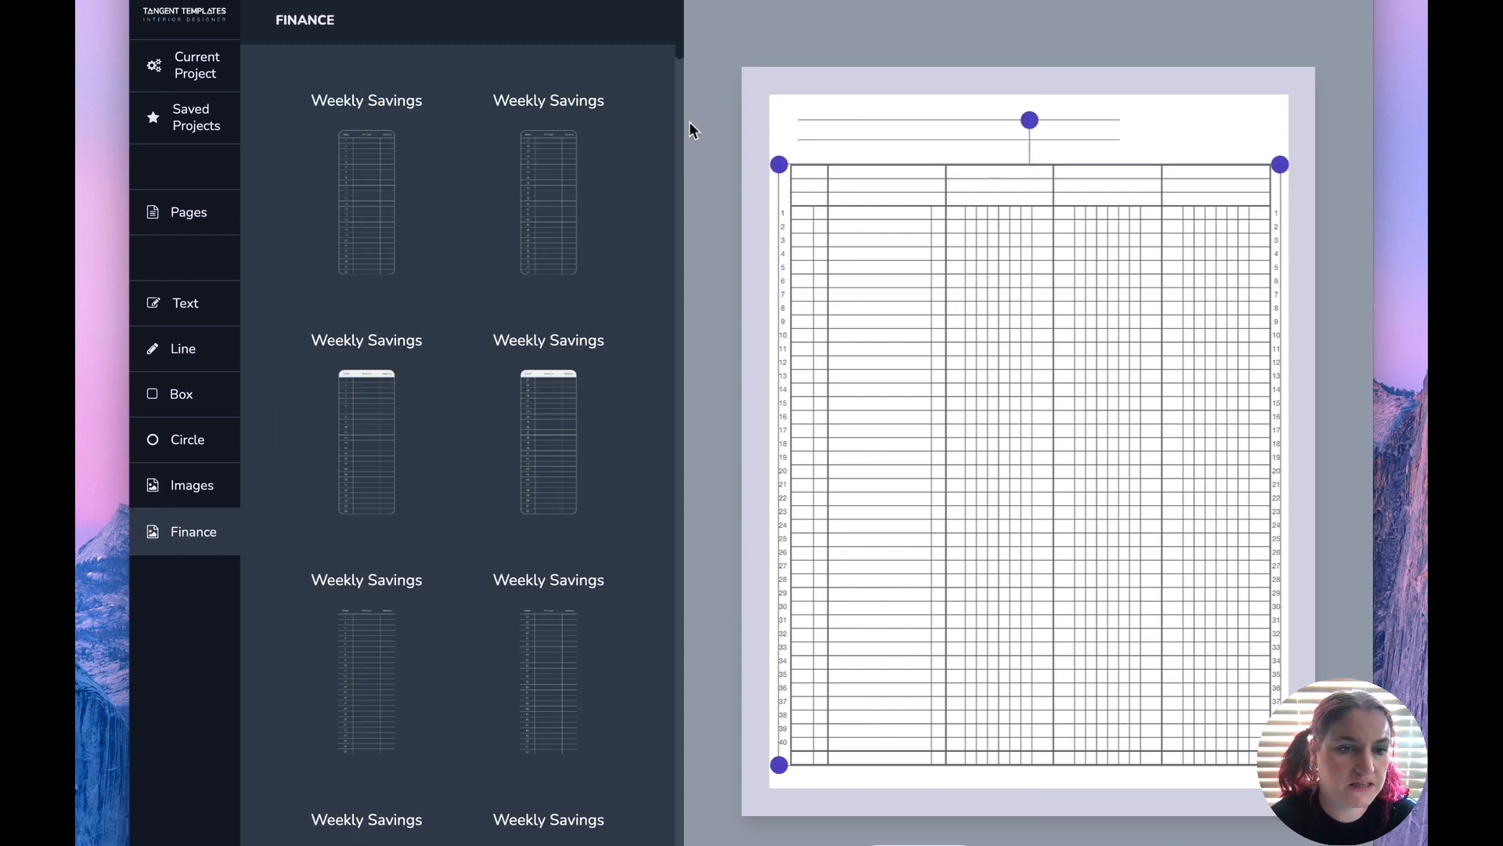
Add a Ledger 3 cols table from the Finance category, and delete it together with the page's existing ledger
{"action": "left_click_drag", "start_coordinate": [674, 39], "coordinate": [678, 138]}
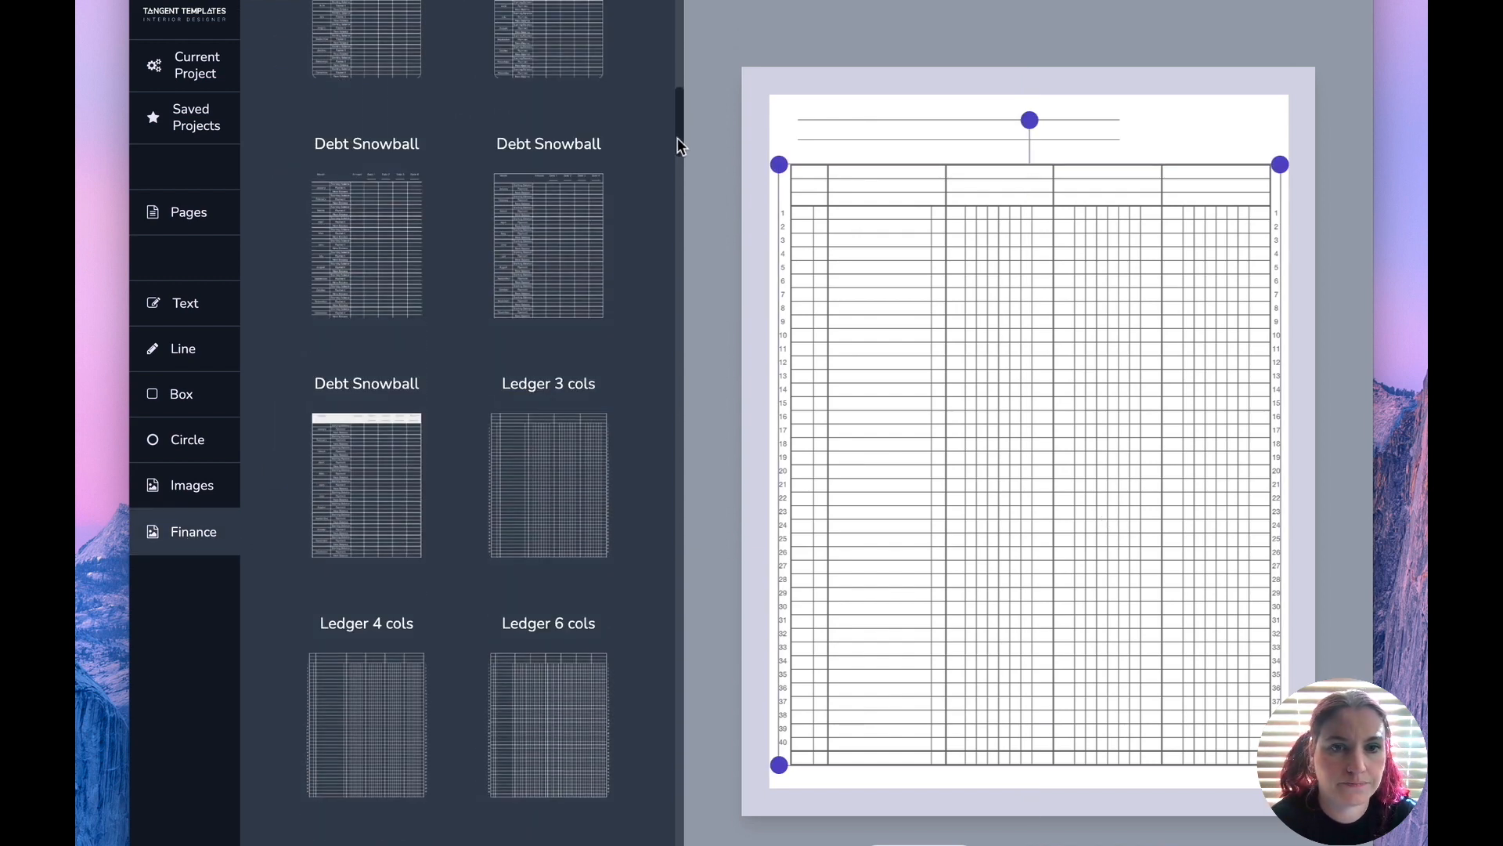
{"action": "scroll", "coordinate": [508, 448], "scroll_direction": "down", "scroll_amount": 5}
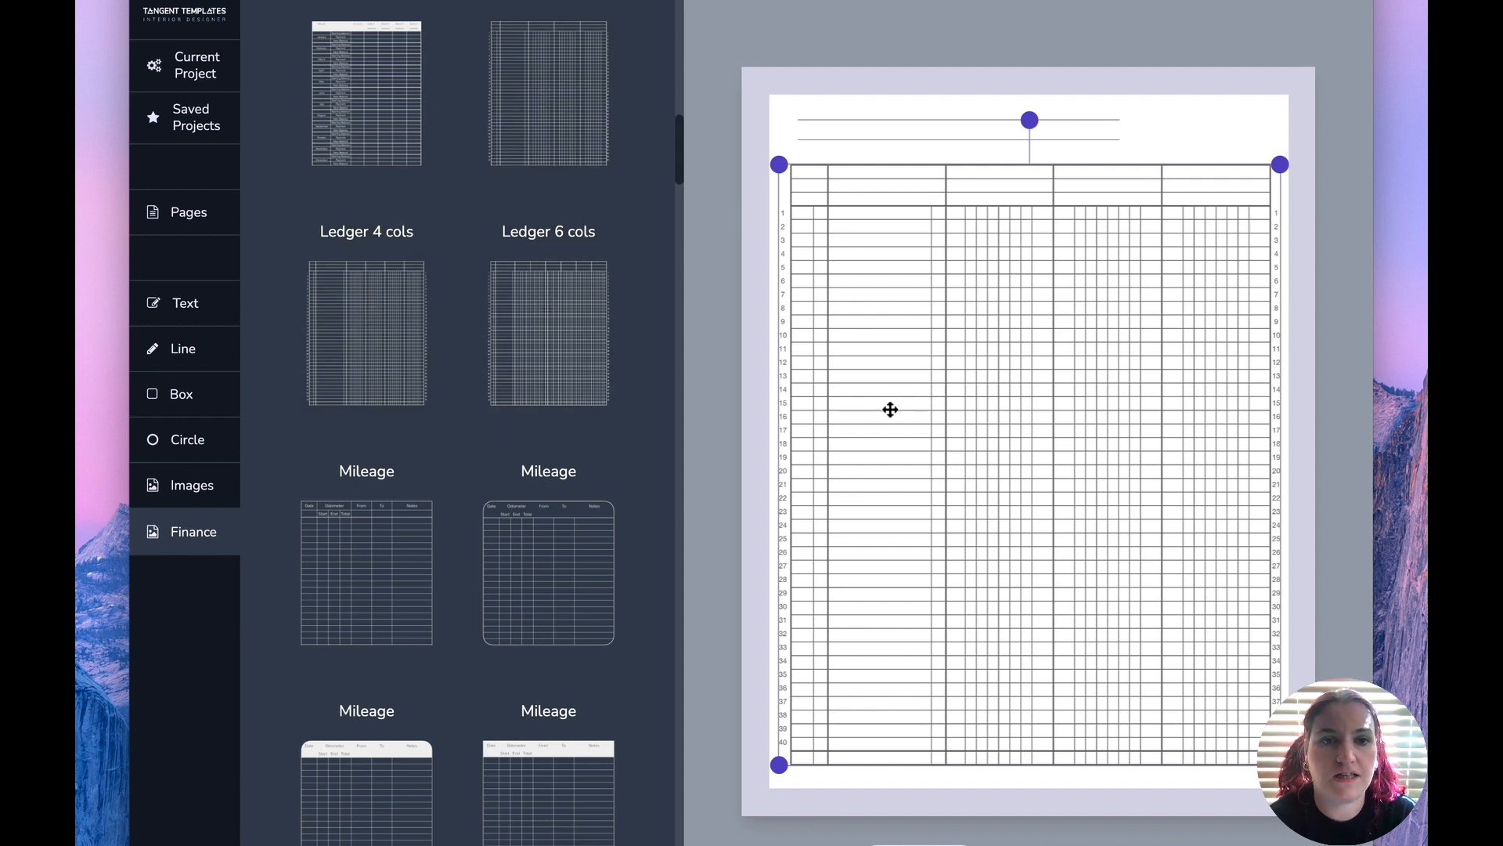
{"action": "left_click", "coordinate": [577, 143]}
{"action": "left_click", "coordinate": [988, 343]}
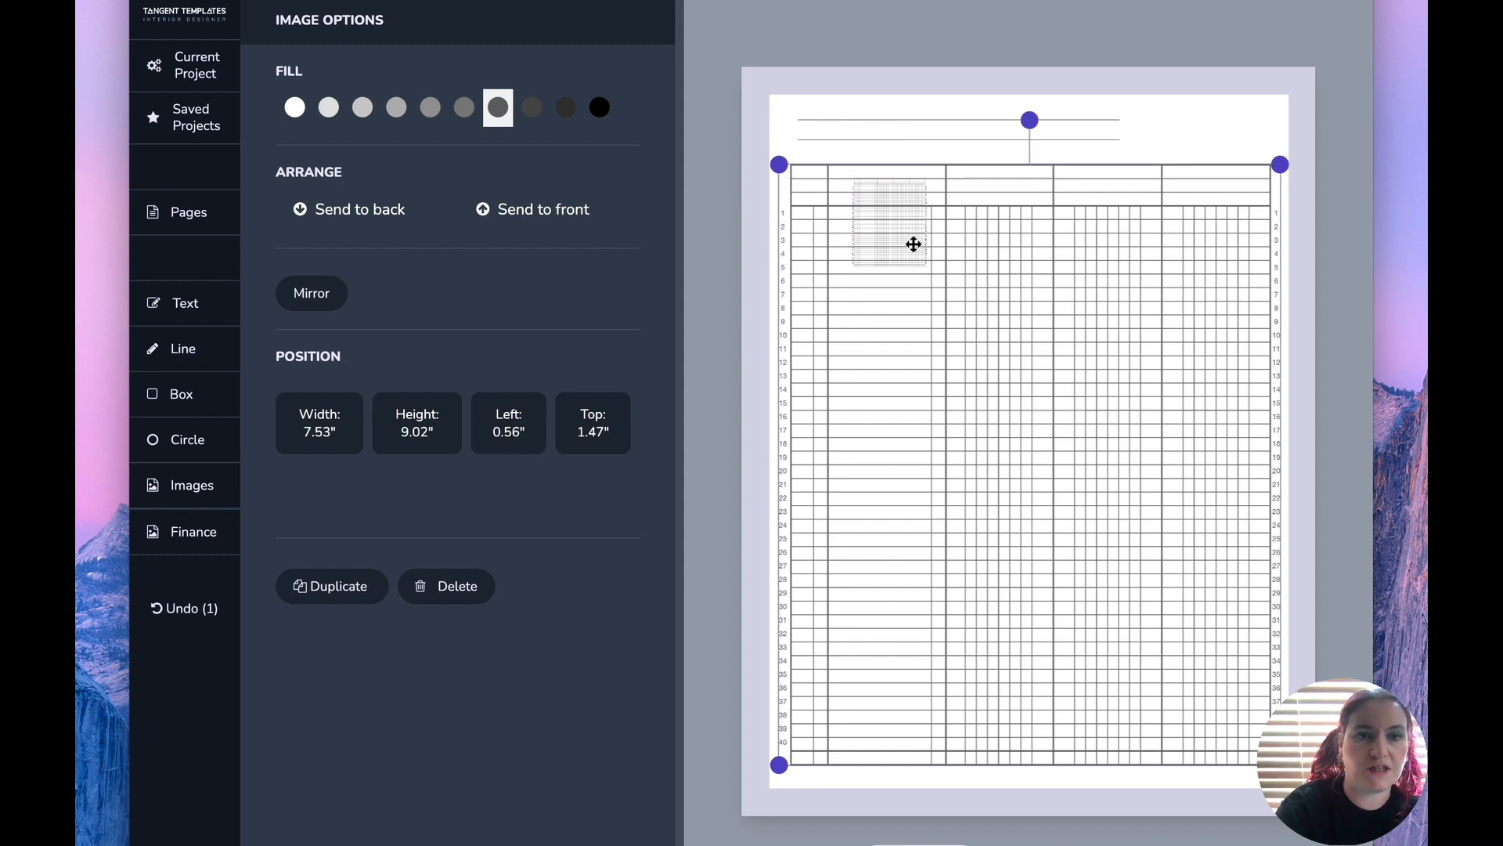
{"action": "key", "text": "Delete"}
{"action": "key", "text": "Delete"}
Add a Ledger 6 cols table and enlarge it to about 7.55" by 8.99" beneath the two heading lines
{"action": "left_click", "coordinate": [194, 531]}
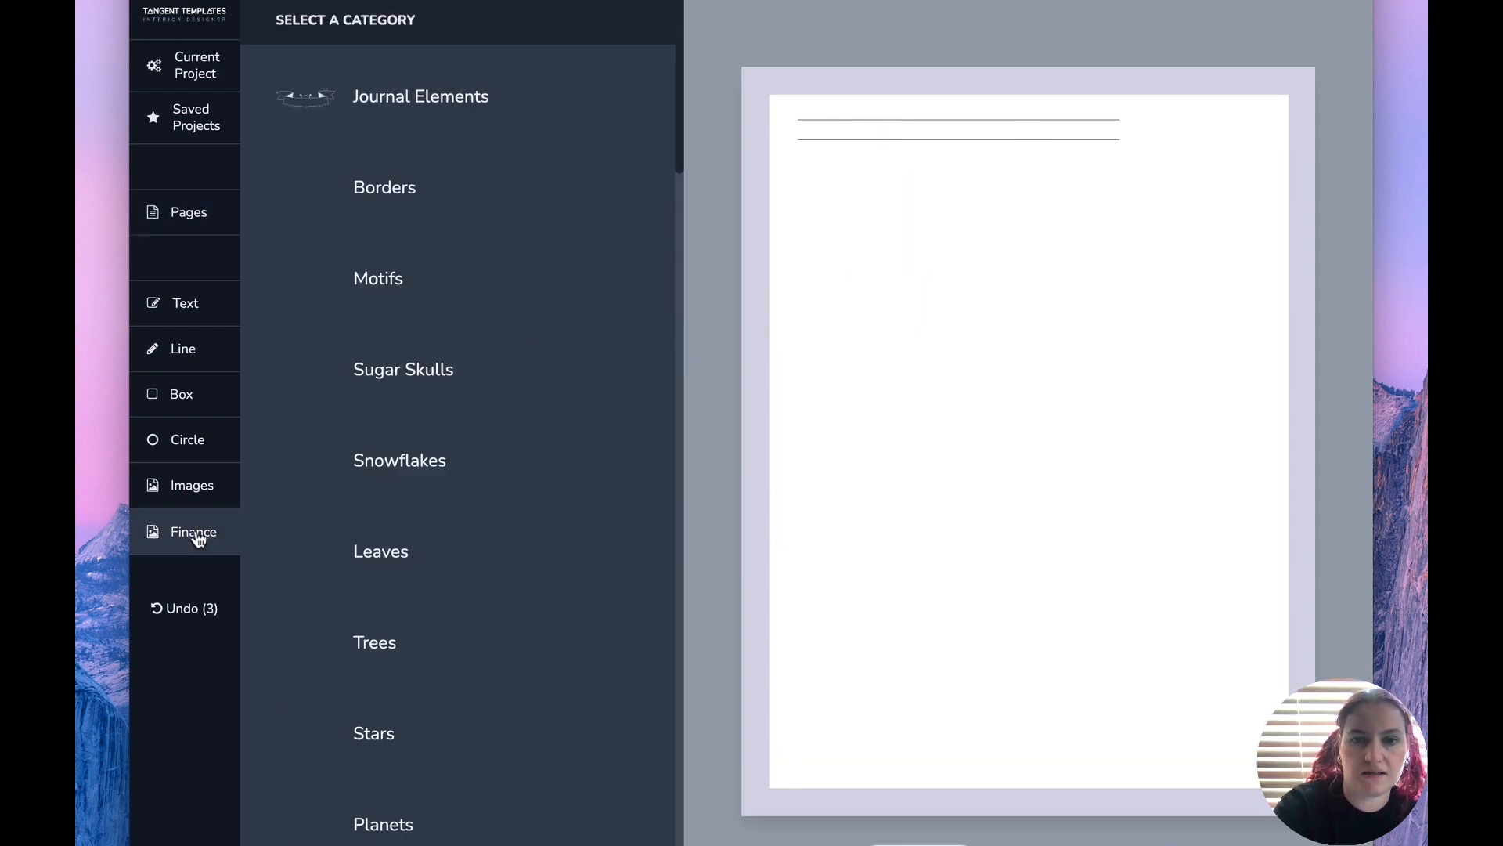
{"action": "scroll", "coordinate": [451, 656], "scroll_direction": "down", "scroll_amount": 10}
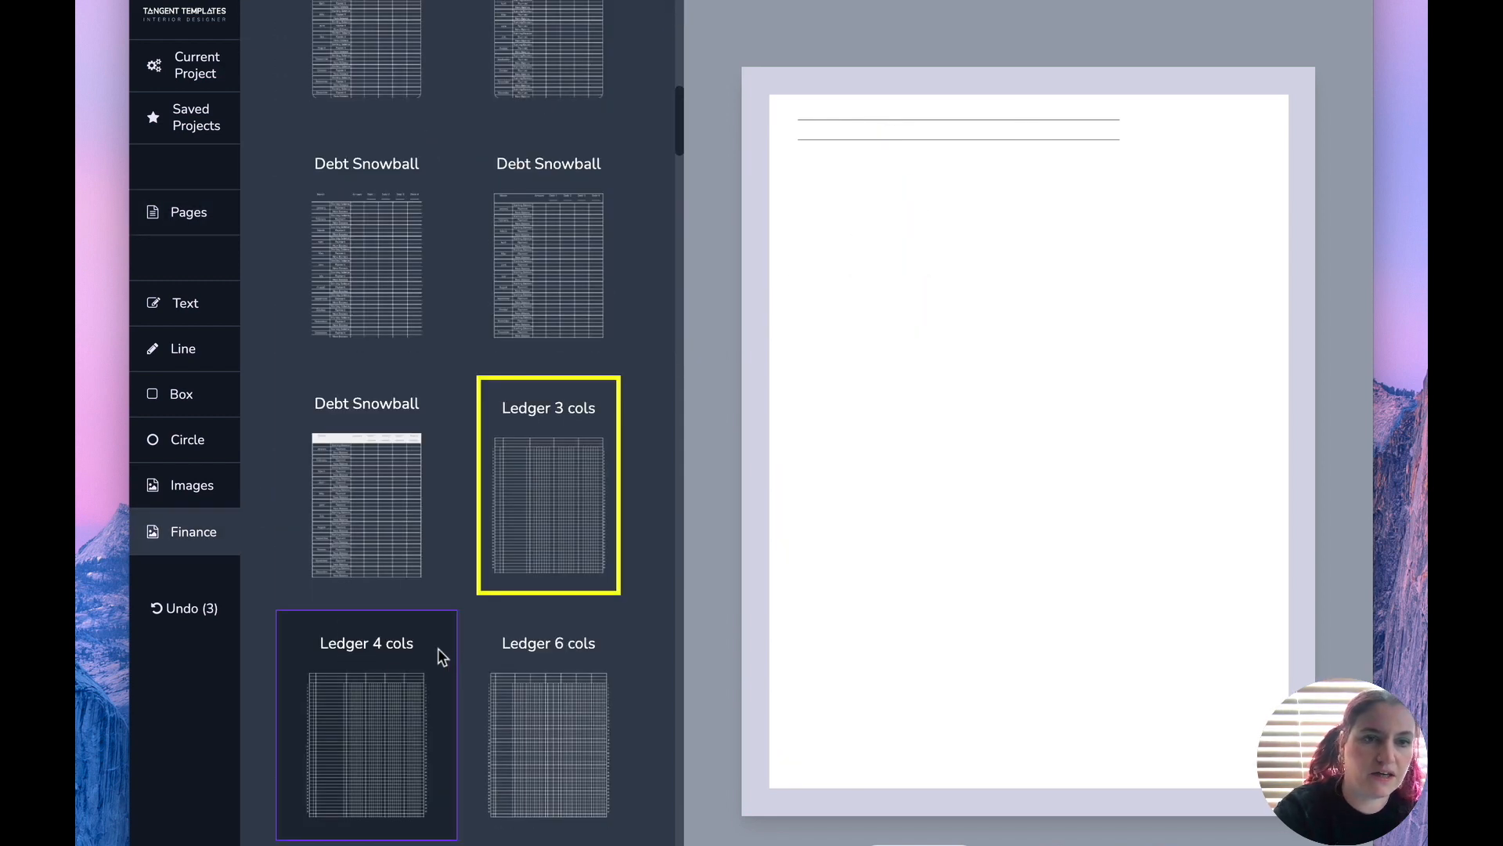
{"action": "left_click", "coordinate": [553, 736]}
{"action": "left_click_drag", "start_coordinate": [928, 267], "coordinate": [1284, 691]}
{"action": "left_click_drag", "start_coordinate": [855, 692], "coordinate": [781, 774]}
{"action": "left_click", "coordinate": [1193, 155]}
{"action": "left_click_drag", "start_coordinate": [1107, 269], "coordinate": [1106, 253]}
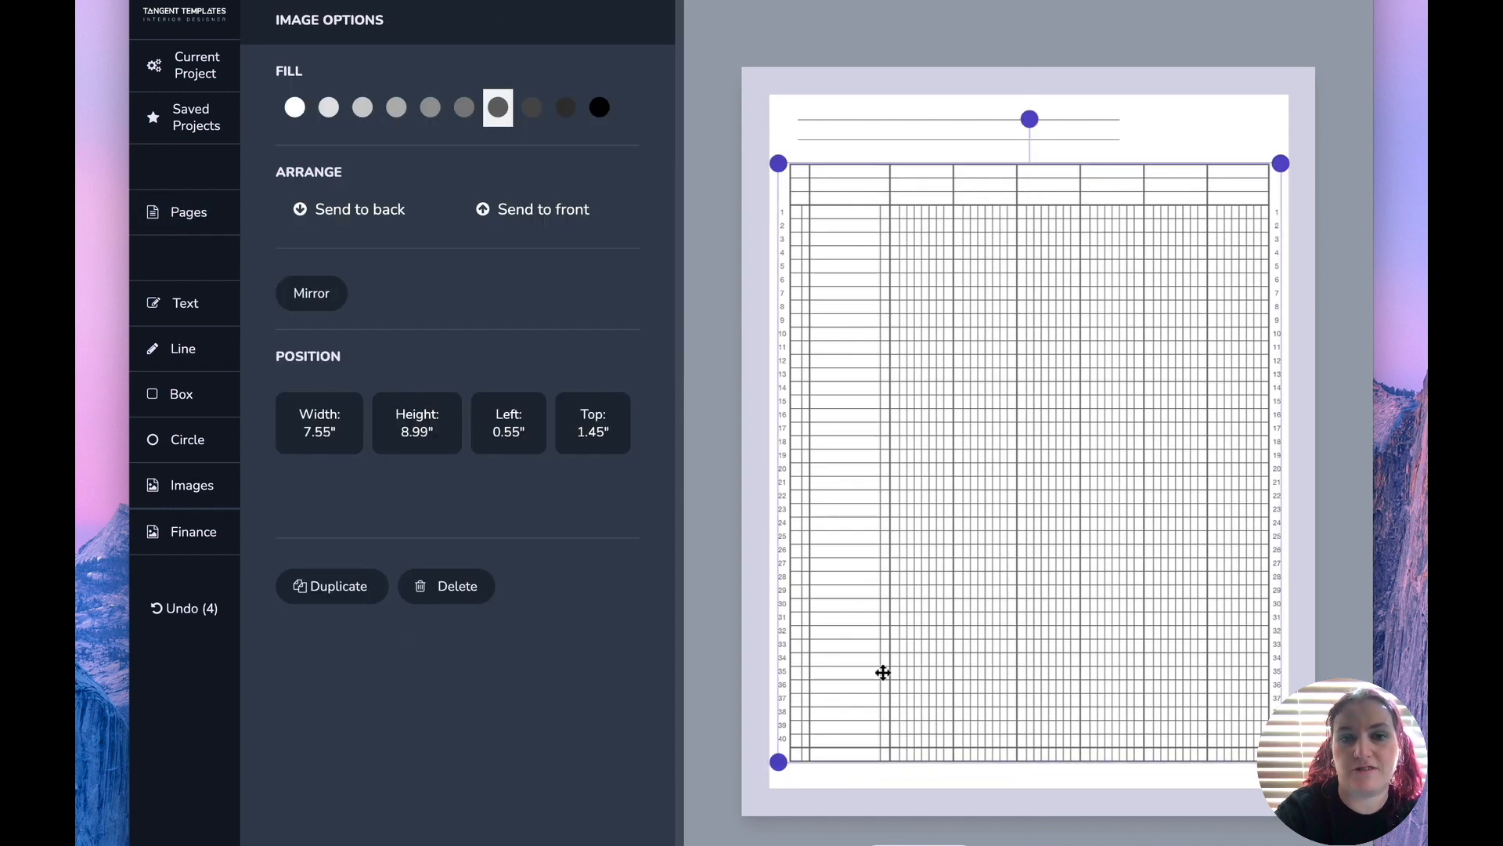
{"action": "left_click", "coordinate": [1224, 123]}
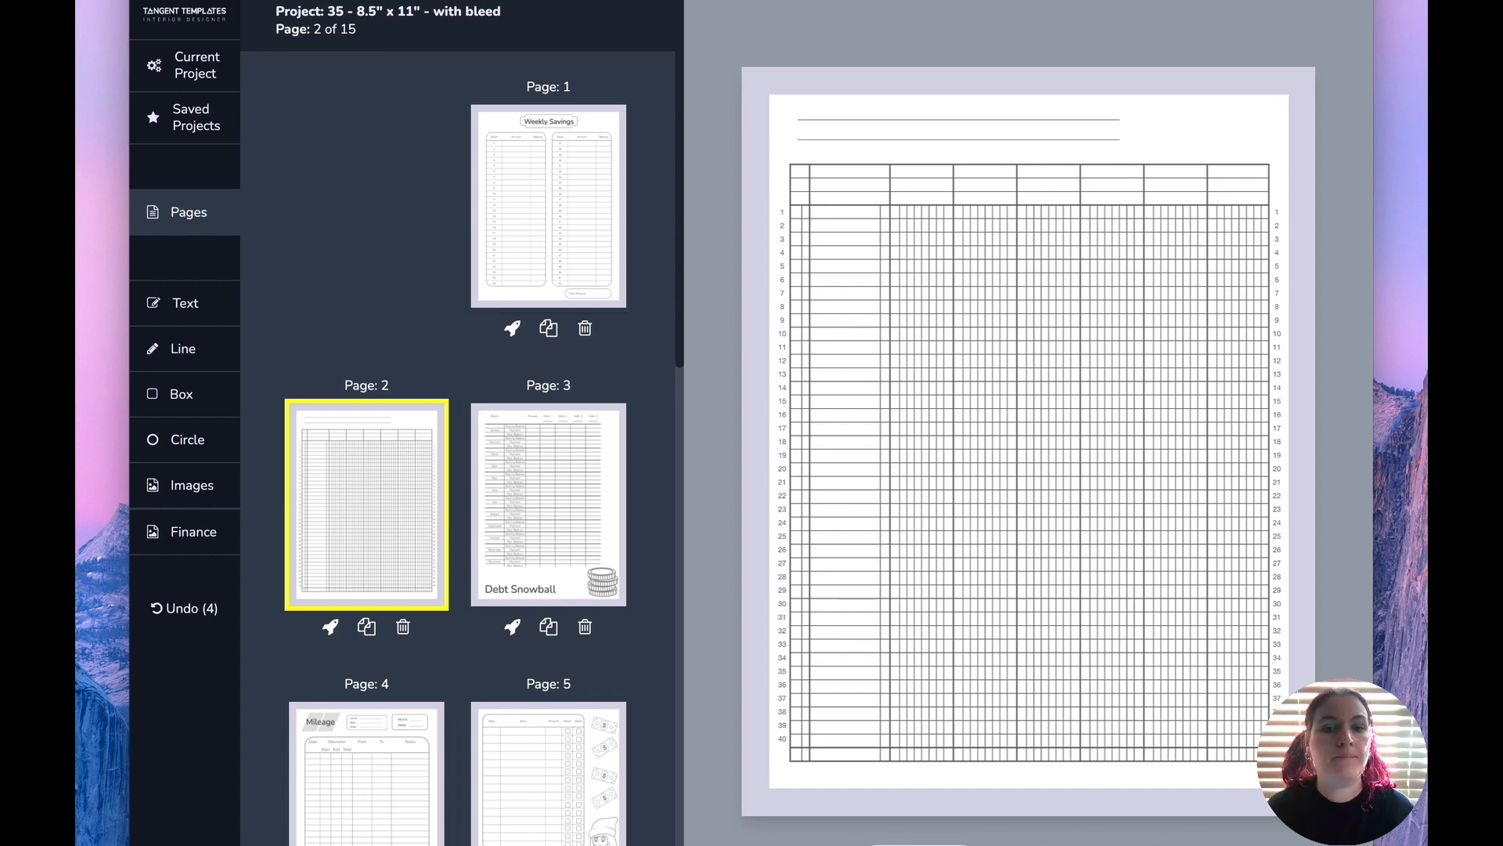
Scale the 6-column ledger down slightly and reposition it to leave a wider gap below the heading lines
{"action": "left_click", "coordinate": [1026, 457]}
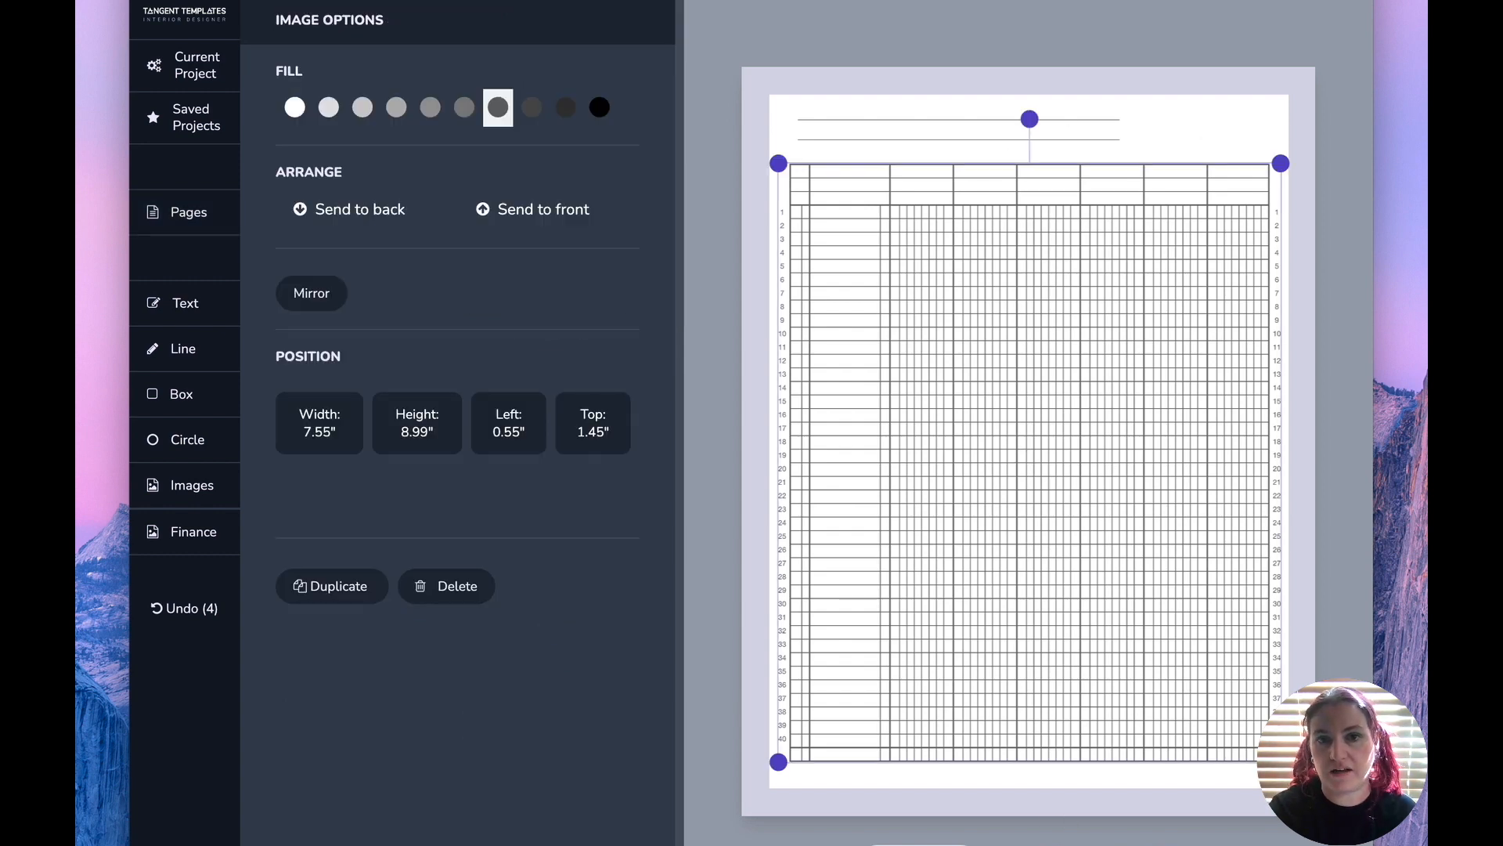
{"action": "left_click_drag", "start_coordinate": [1281, 761], "coordinate": [1261, 732]}
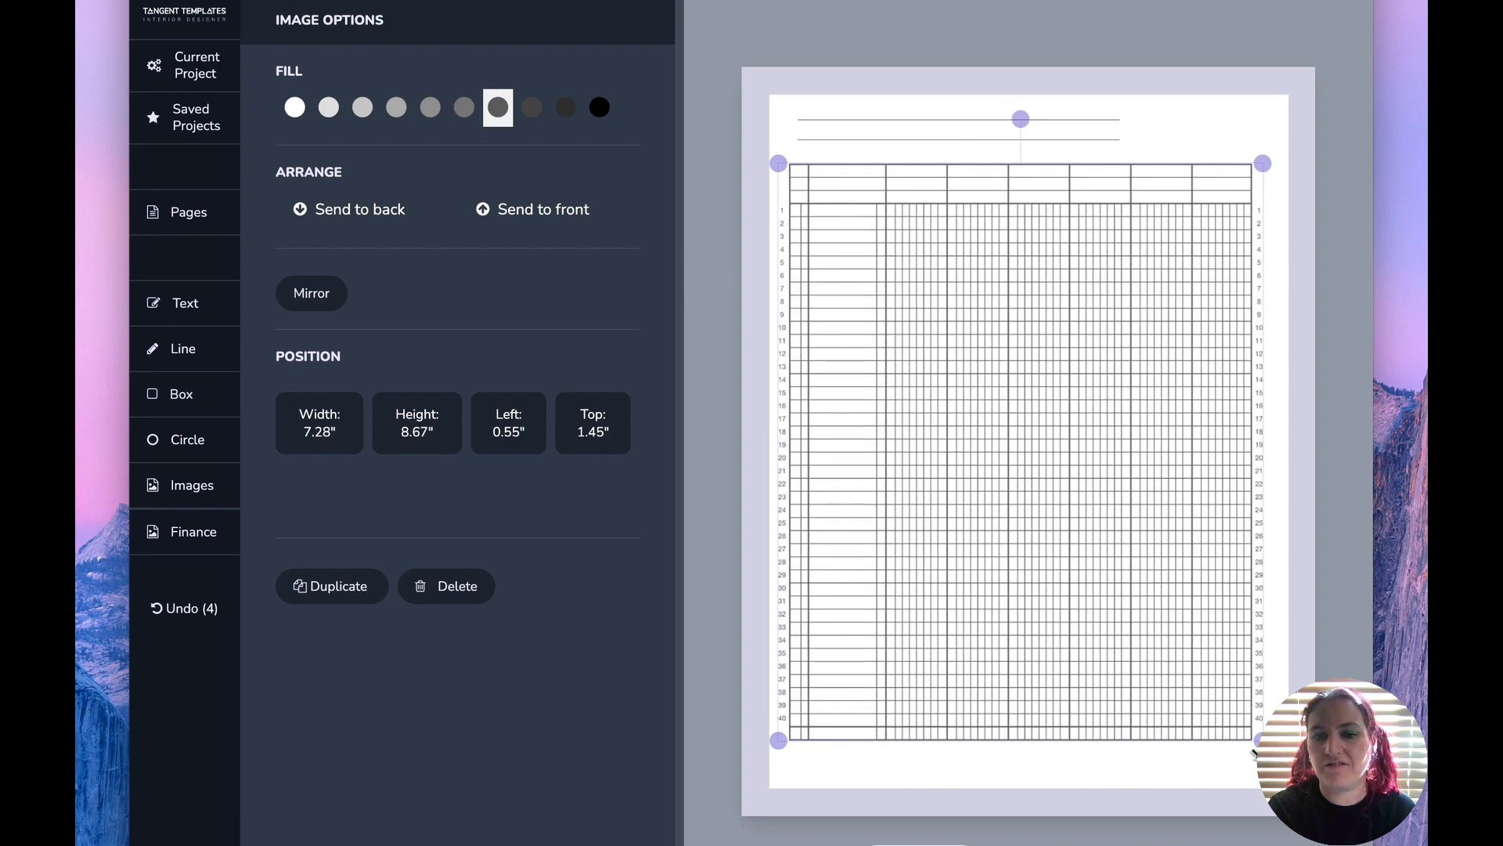
{"action": "mouse_move", "coordinate": [1120, 612]}
{"action": "left_mouse_down"}
{"action": "mouse_move", "coordinate": [1107, 580]}
{"action": "mouse_move", "coordinate": [1097, 604]}
{"action": "left_mouse_up"}
{"action": "left_click_drag", "start_coordinate": [787, 189], "coordinate": [779, 168]}
{"action": "left_click", "coordinate": [915, 155]}
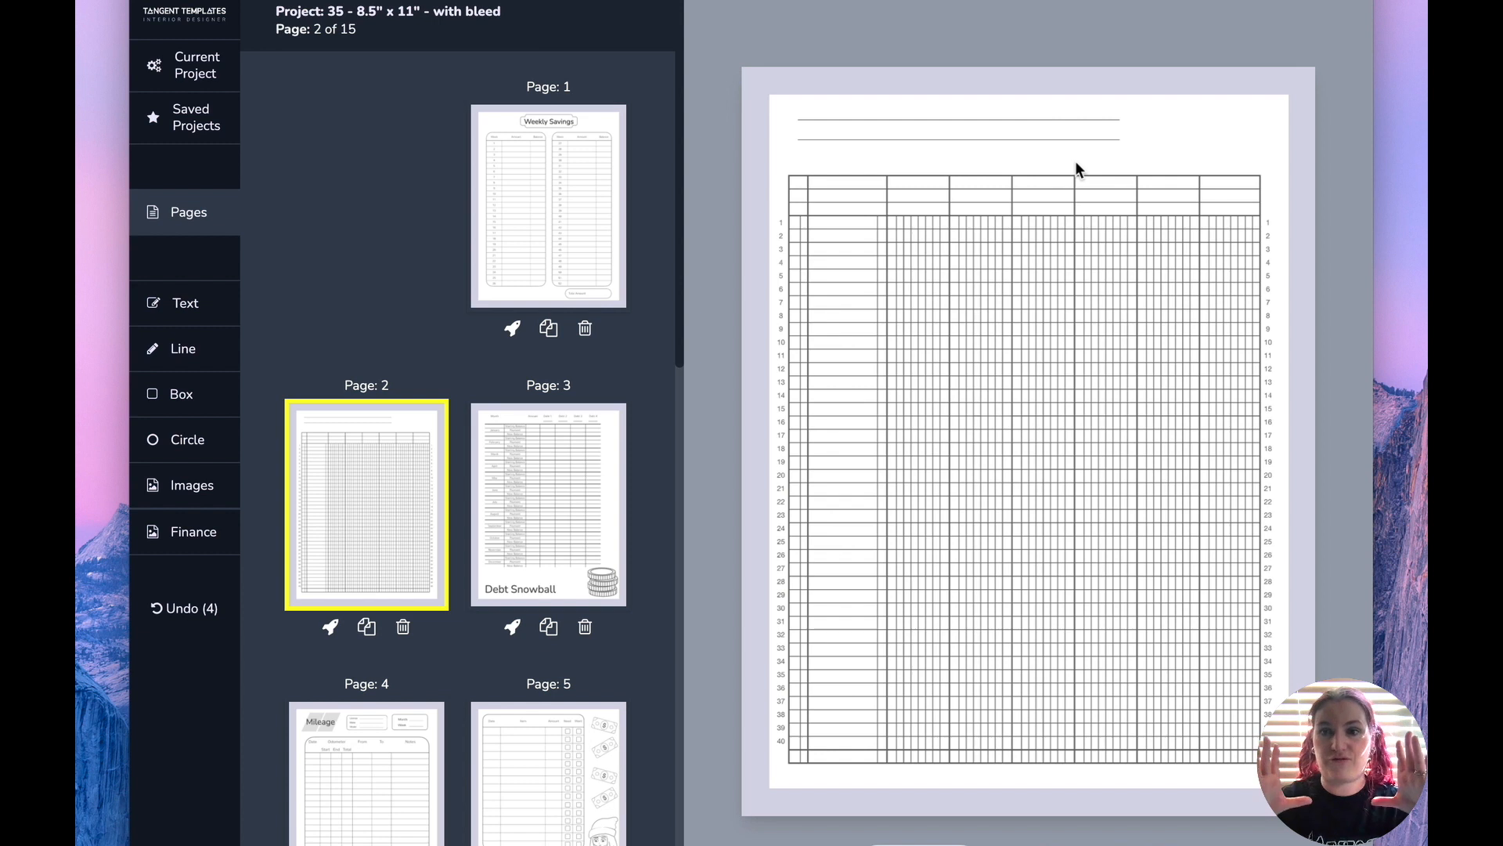
Examine the ledger image on page 2 and the grey slanted shape behind the Mileage title on page 4
{"action": "left_click", "coordinate": [1003, 285]}
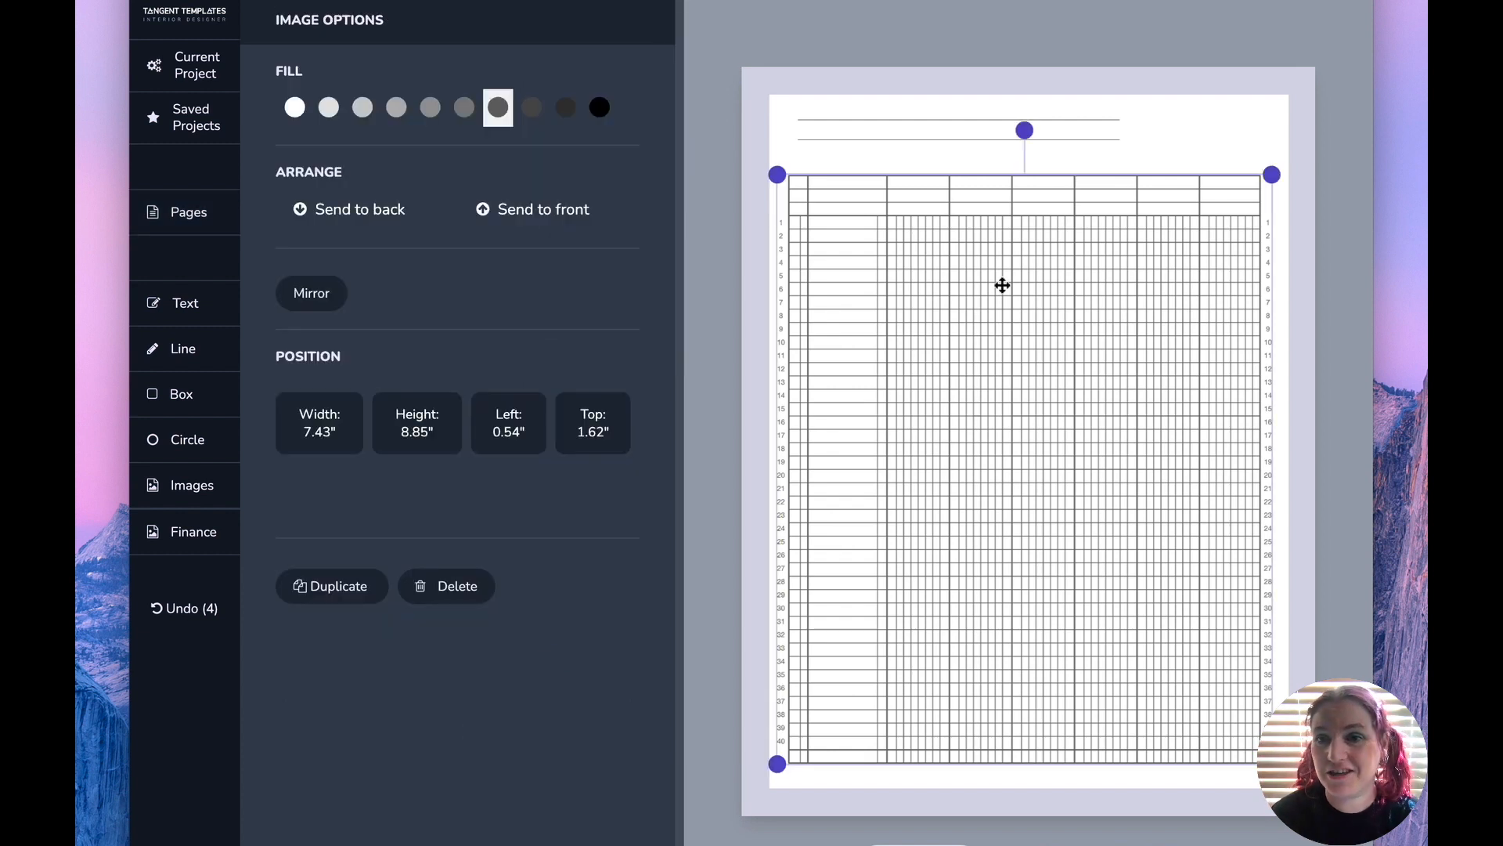
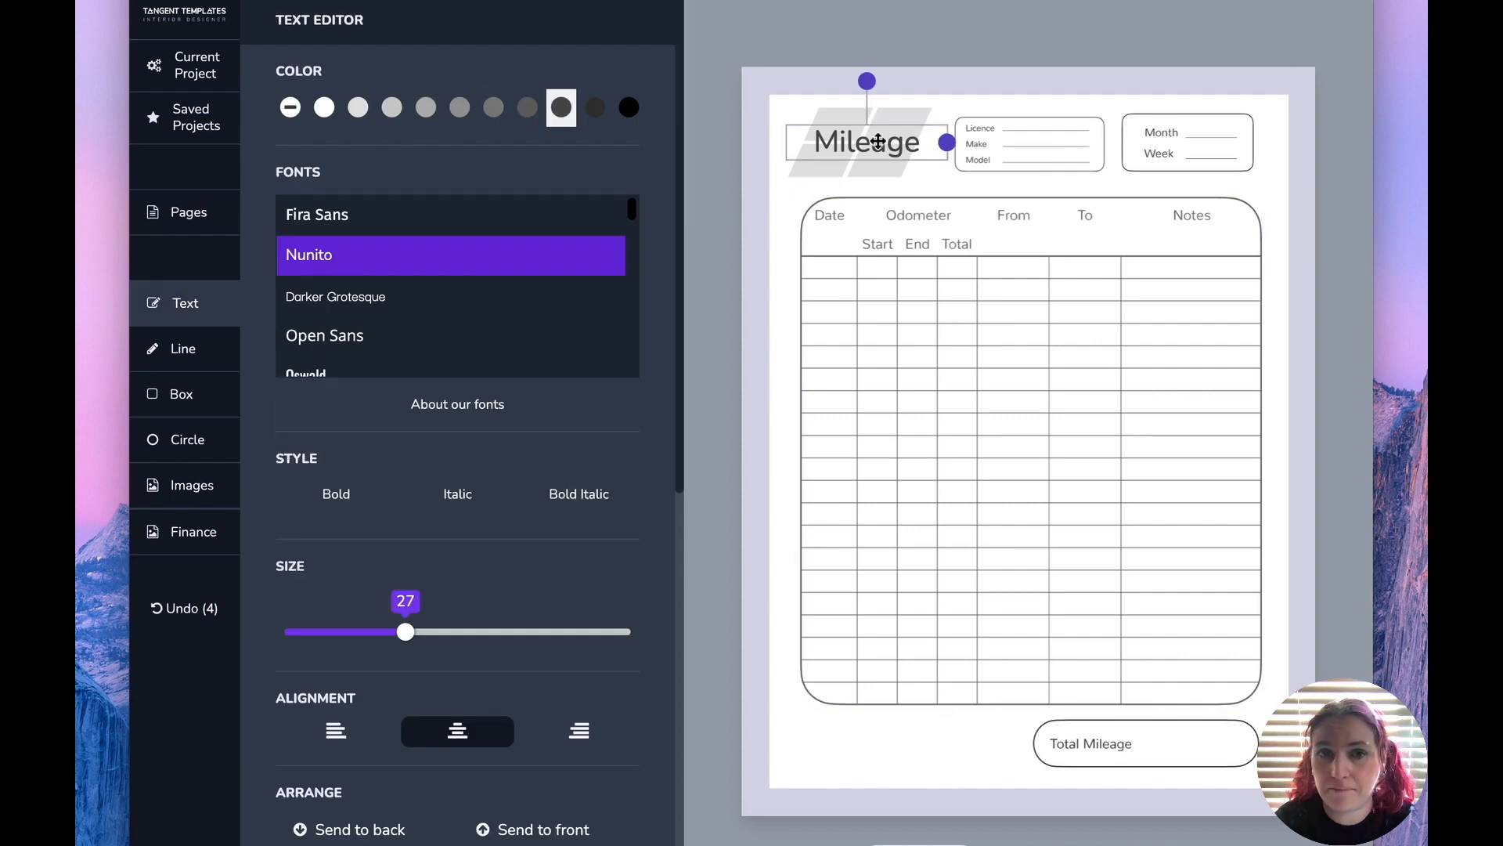
{"action": "left_click", "coordinate": [785, 173]}
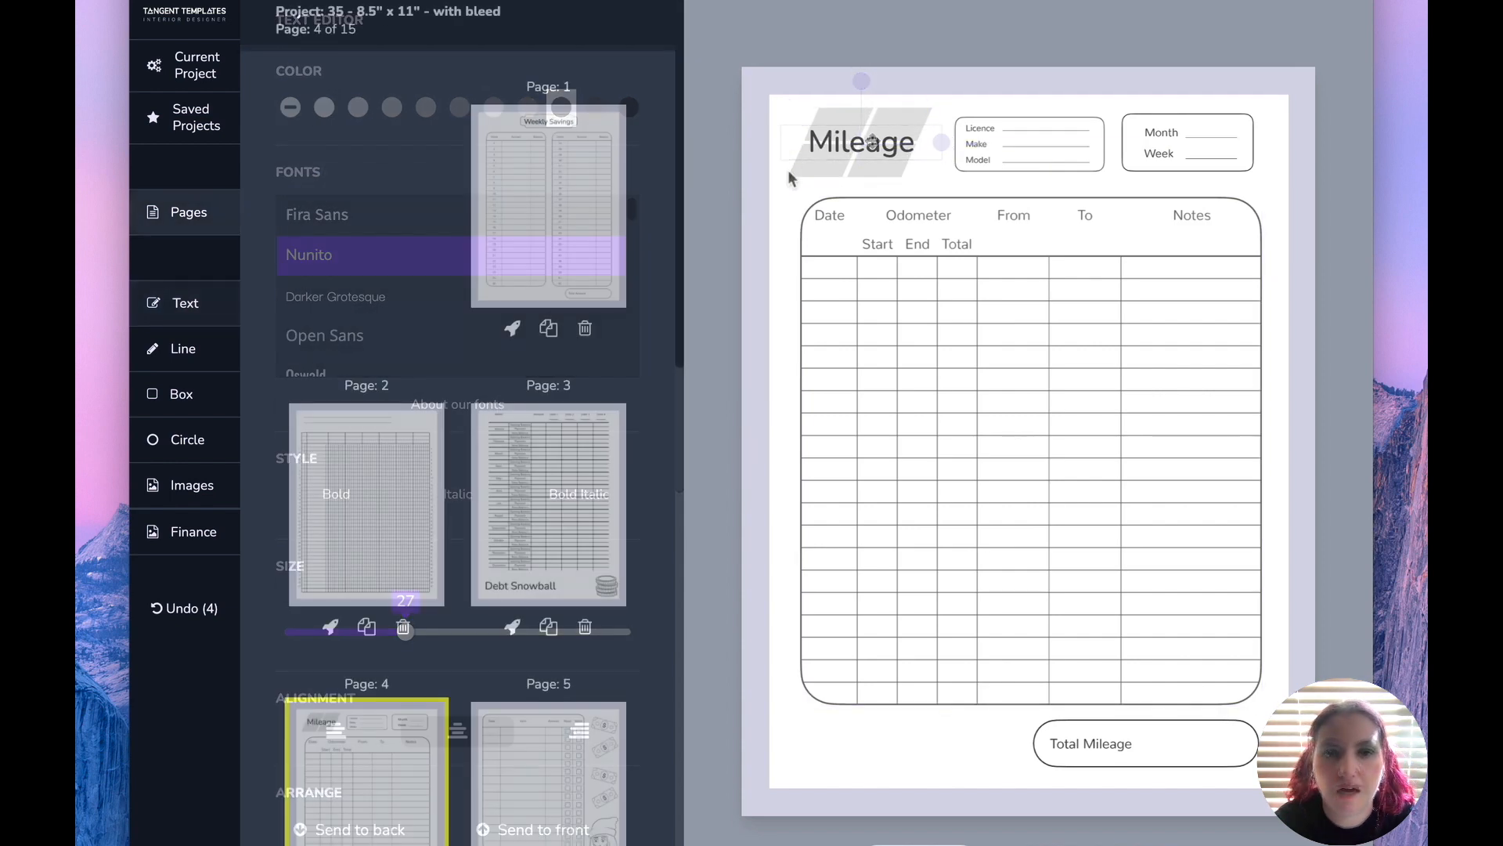
{"action": "mouse_move", "coordinate": [792, 162]}
{"action": "left_mouse_down"}
{"action": "mouse_move", "coordinate": [785, 195]}
{"action": "mouse_move", "coordinate": [795, 169]}
{"action": "left_mouse_up"}
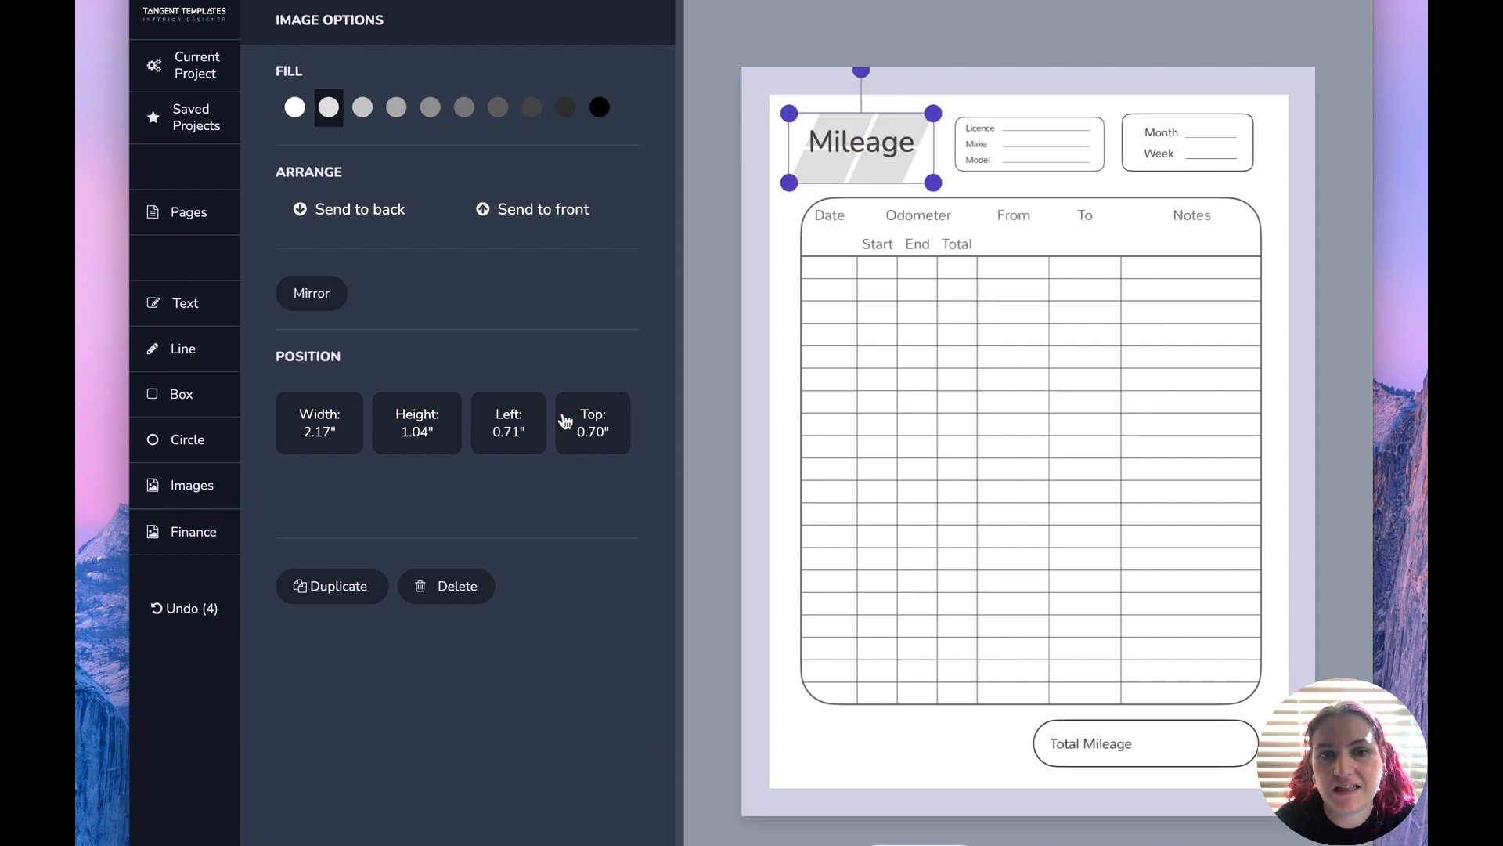
Try a circular infographic from the Infographics category at about 1.02" by 1.01" below the Mileage table, and delete it
{"action": "left_click", "coordinate": [181, 501]}
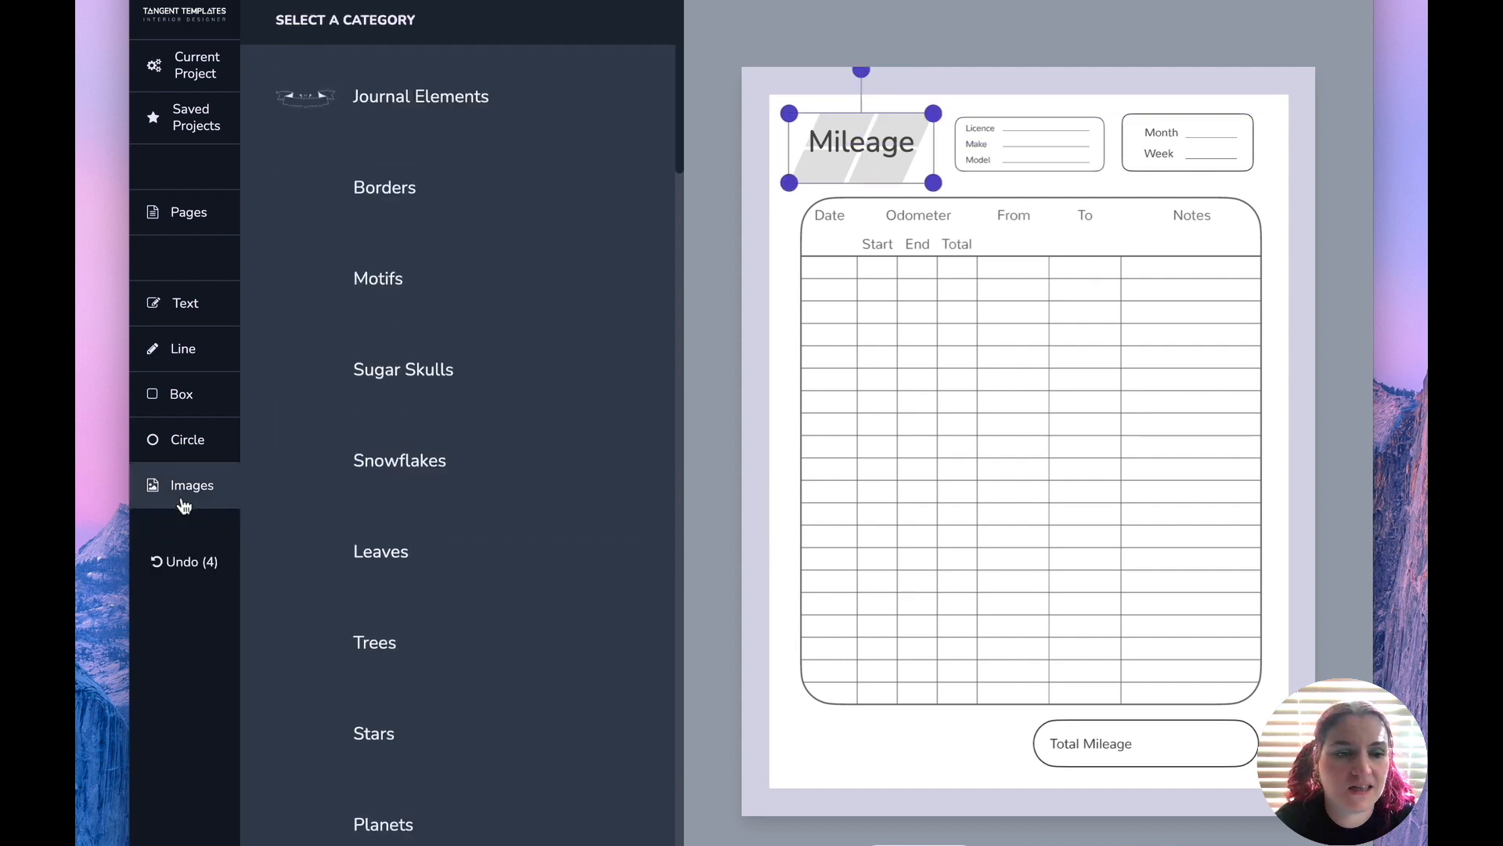
{"action": "left_click_drag", "start_coordinate": [679, 125], "coordinate": [721, 656]}
{"action": "left_click", "coordinate": [448, 356]}
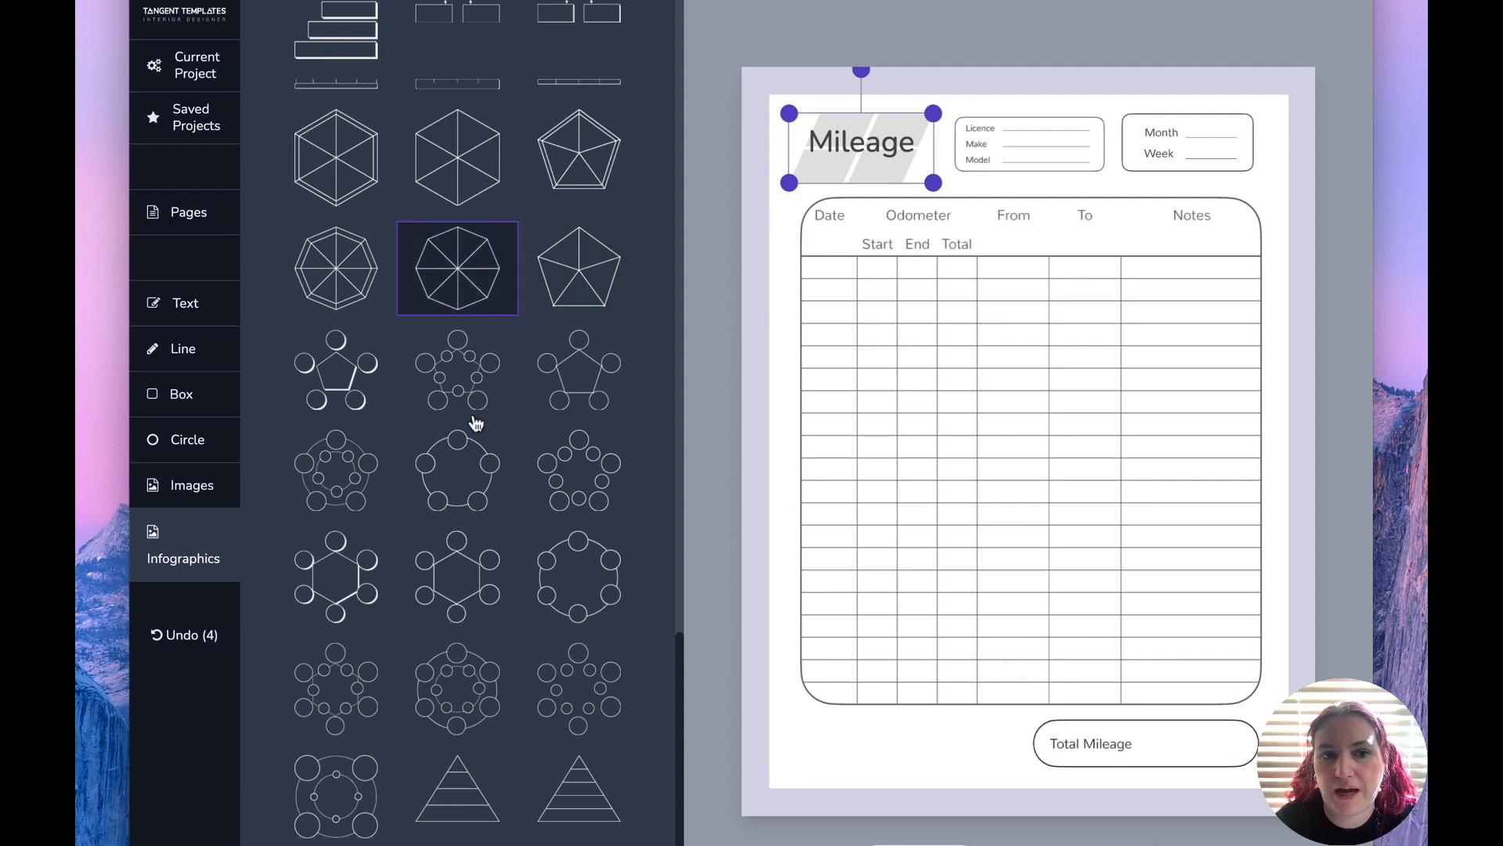
{"action": "left_click", "coordinate": [335, 807]}
{"action": "left_click_drag", "start_coordinate": [906, 342], "coordinate": [850, 711]}
{"action": "left_click", "coordinate": [909, 748]}
{"action": "left_click", "coordinate": [828, 746]}
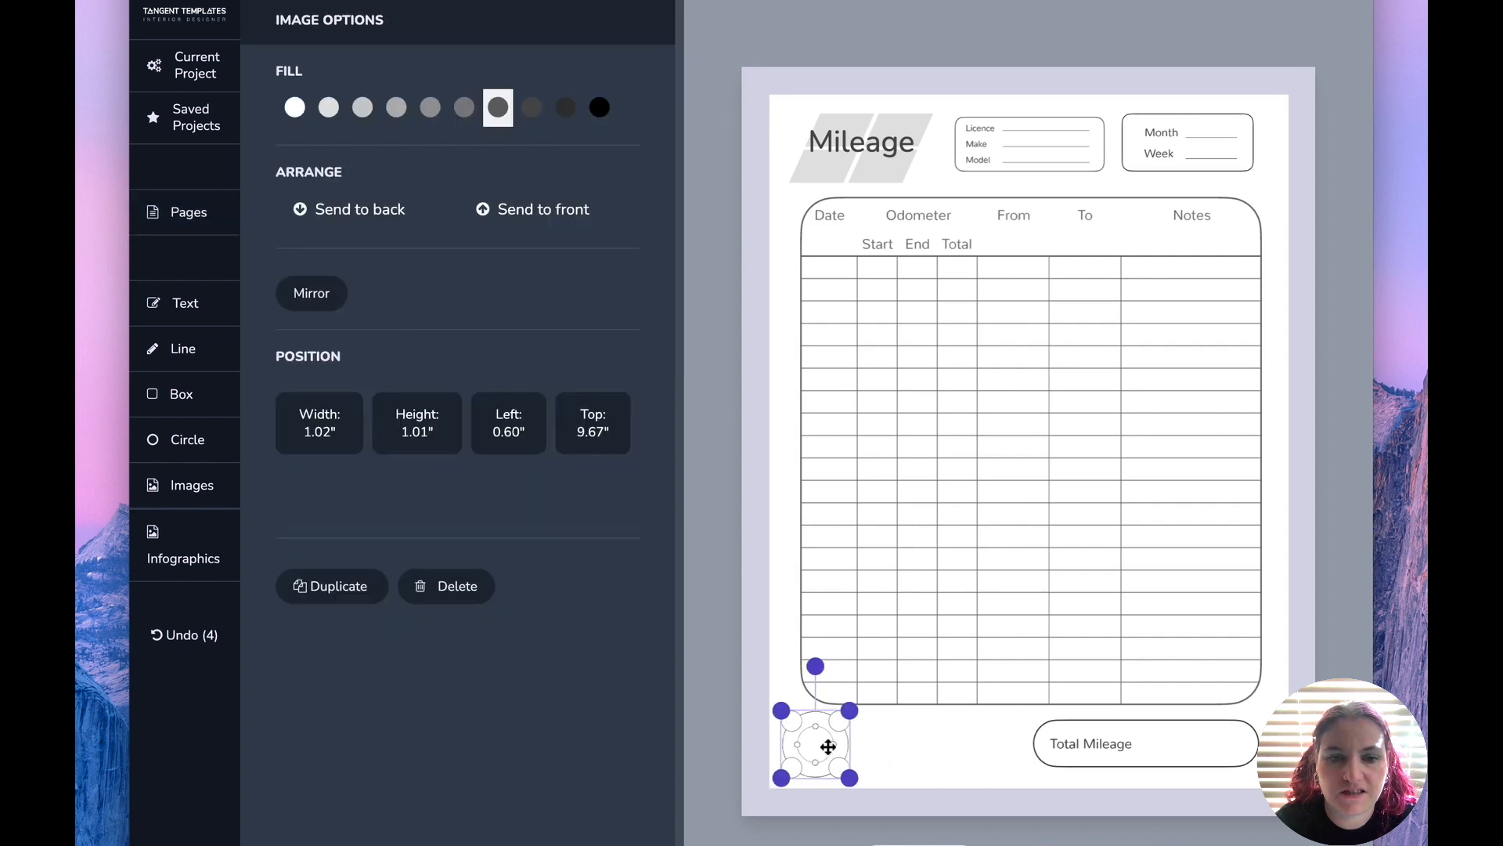
{"action": "key", "text": "Delete"}
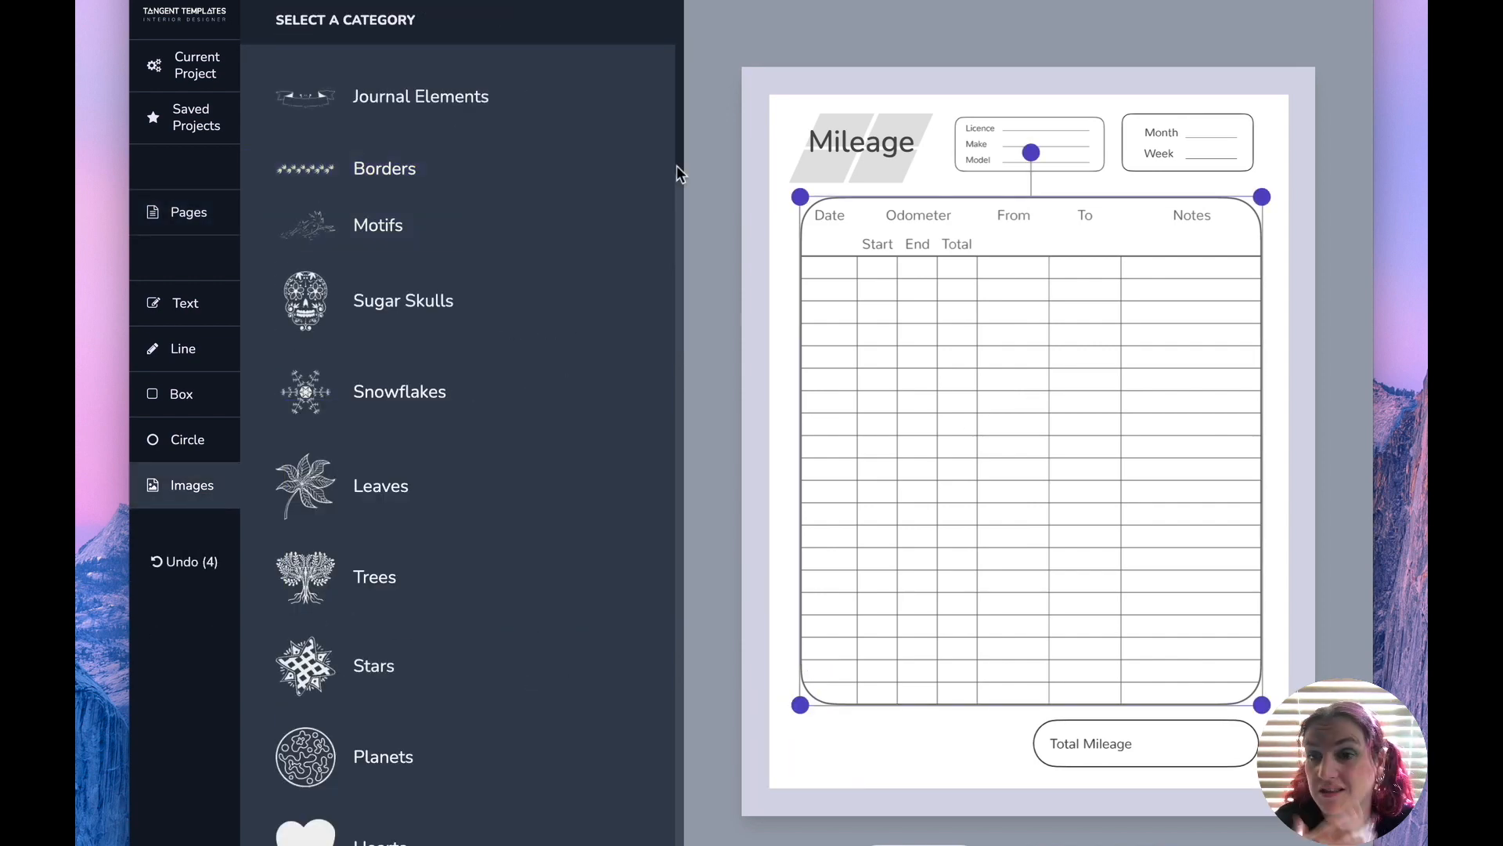
Add the bus image from the Map Icons category to the Mileage page, fill it with light grey and send it to the back
{"action": "left_click_drag", "start_coordinate": [678, 166], "coordinate": [678, 775]}
{"action": "left_click_drag", "start_coordinate": [765, 845], "coordinate": [713, 556]}
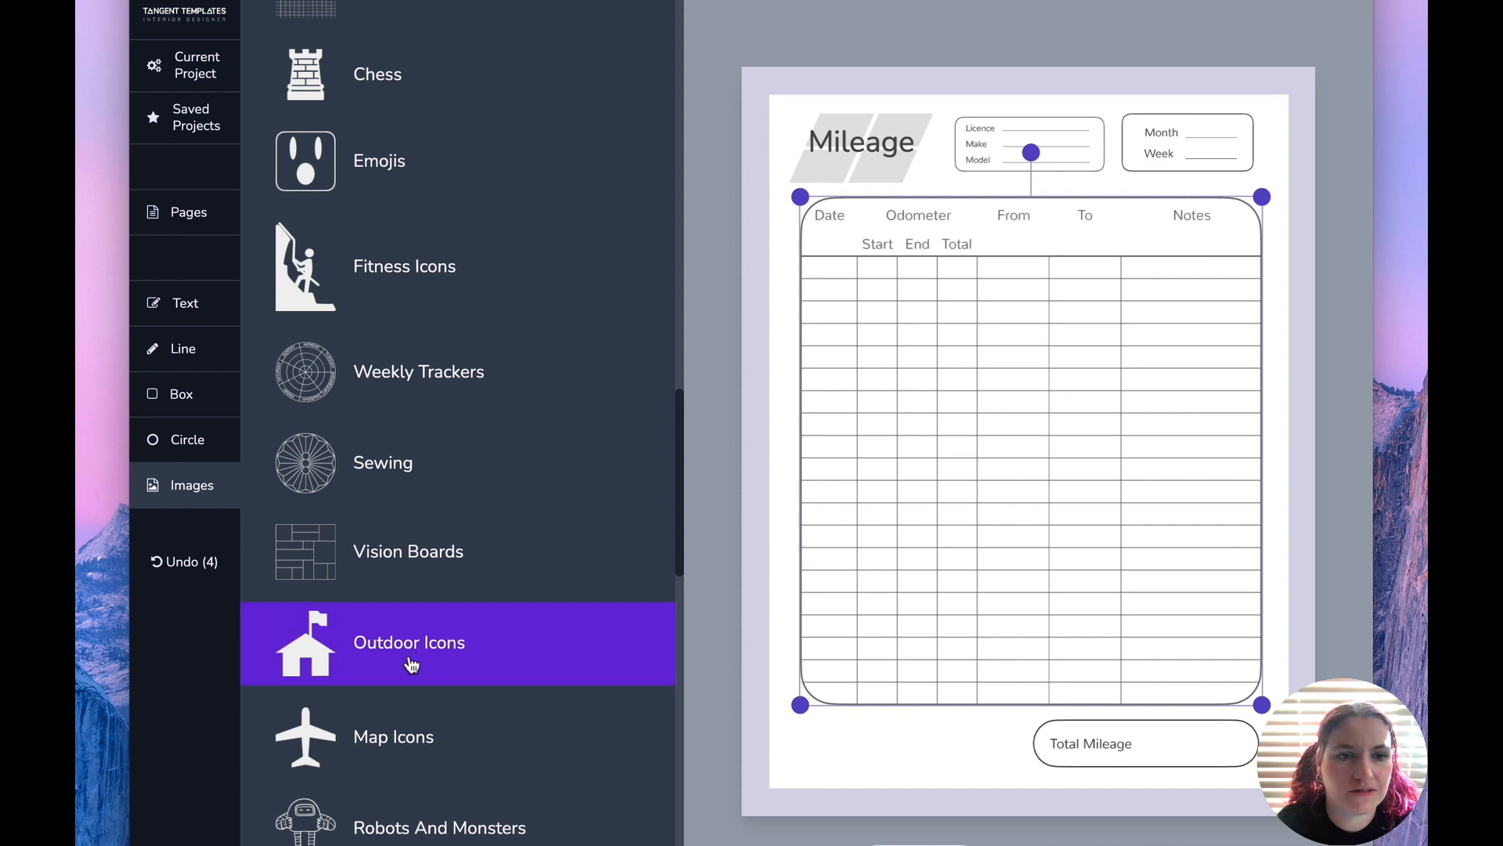
{"action": "left_click", "coordinate": [394, 716]}
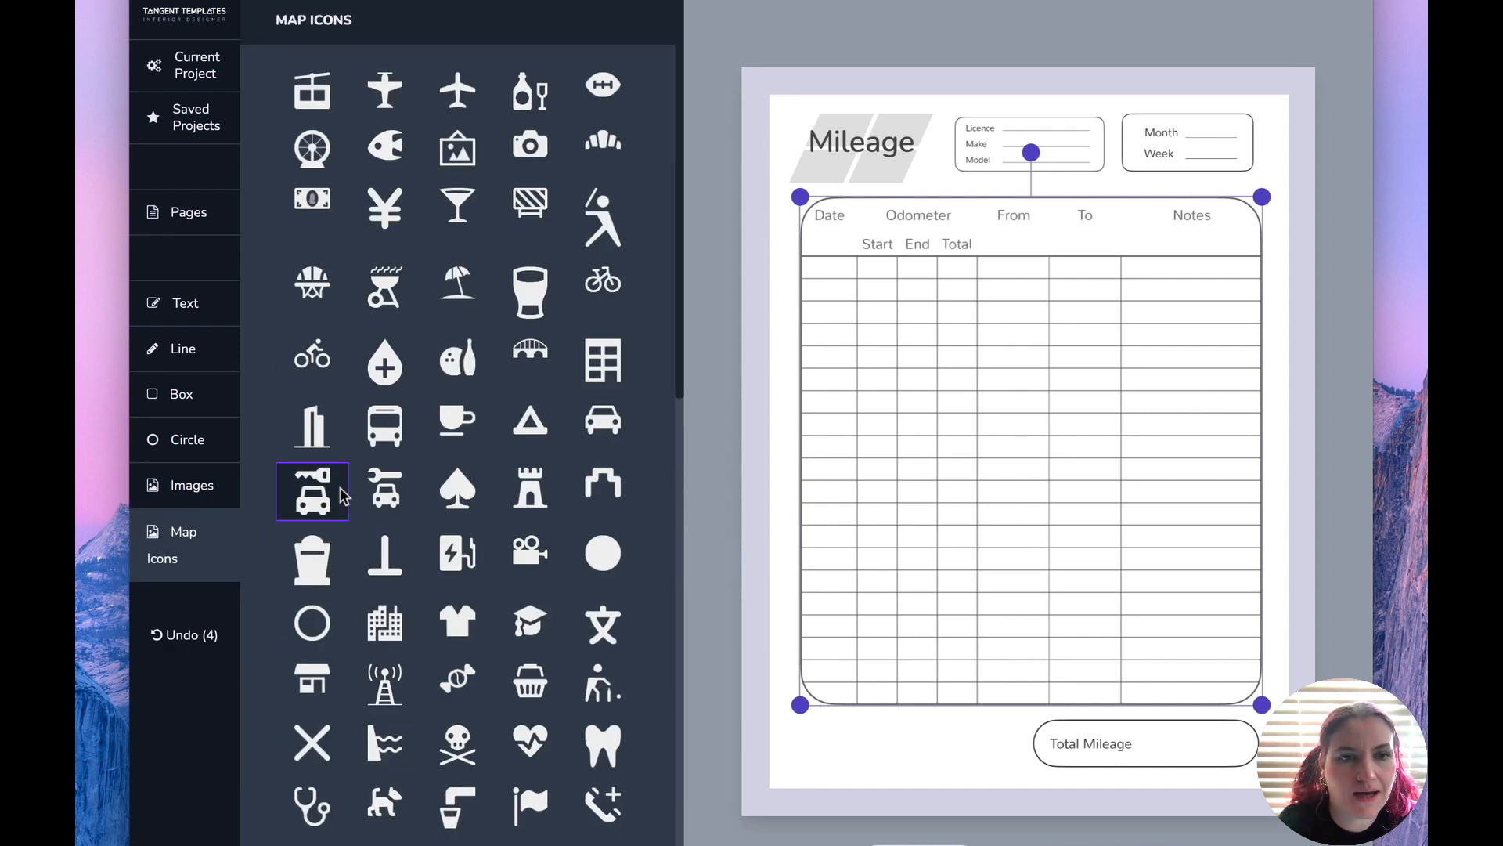
{"action": "left_click", "coordinate": [388, 431]}
{"action": "left_click", "coordinate": [328, 108]}
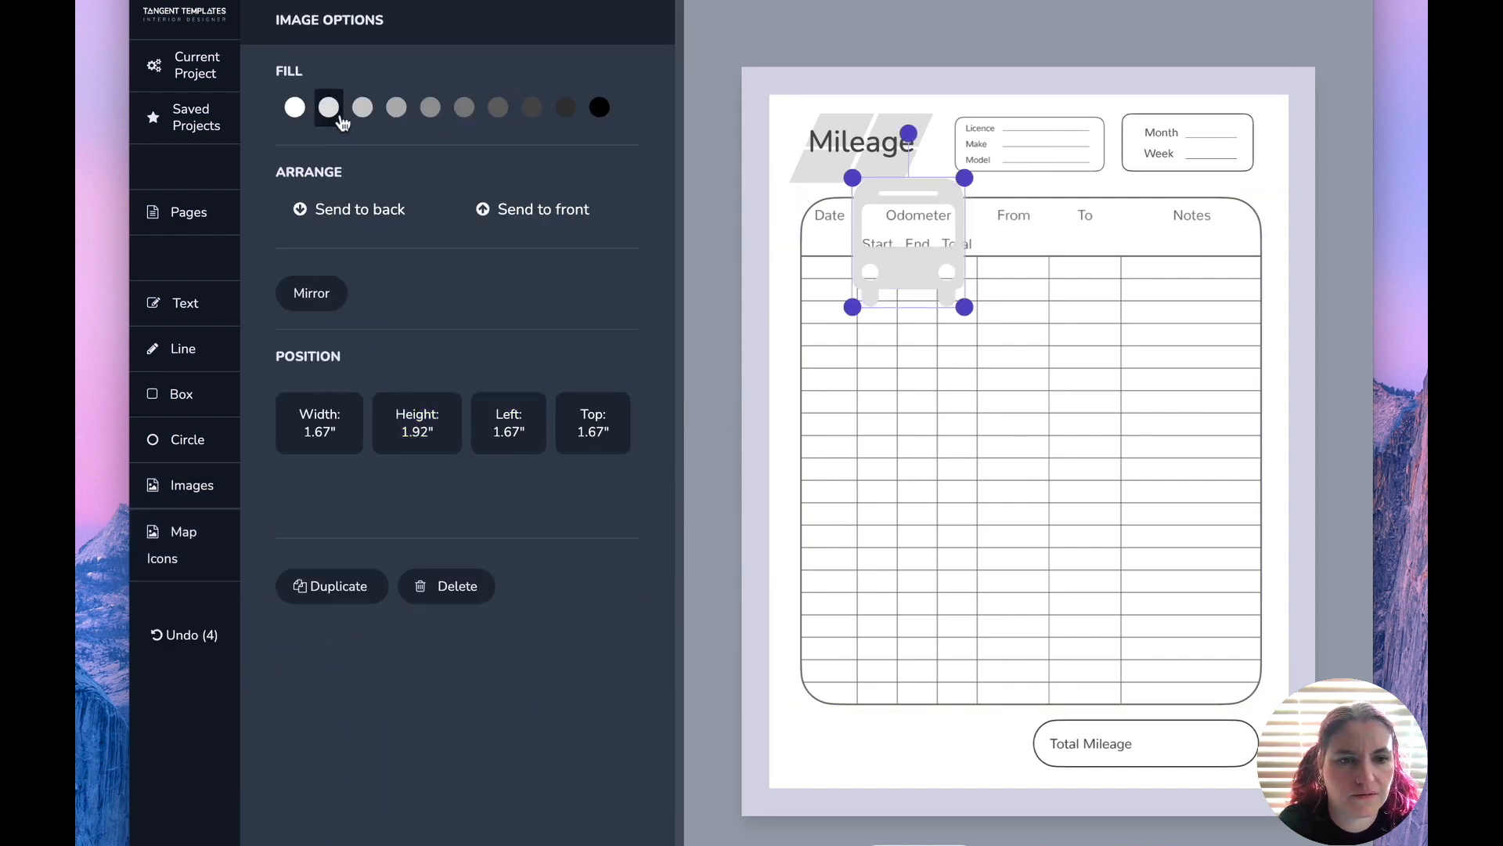
{"action": "left_click", "coordinate": [396, 225]}
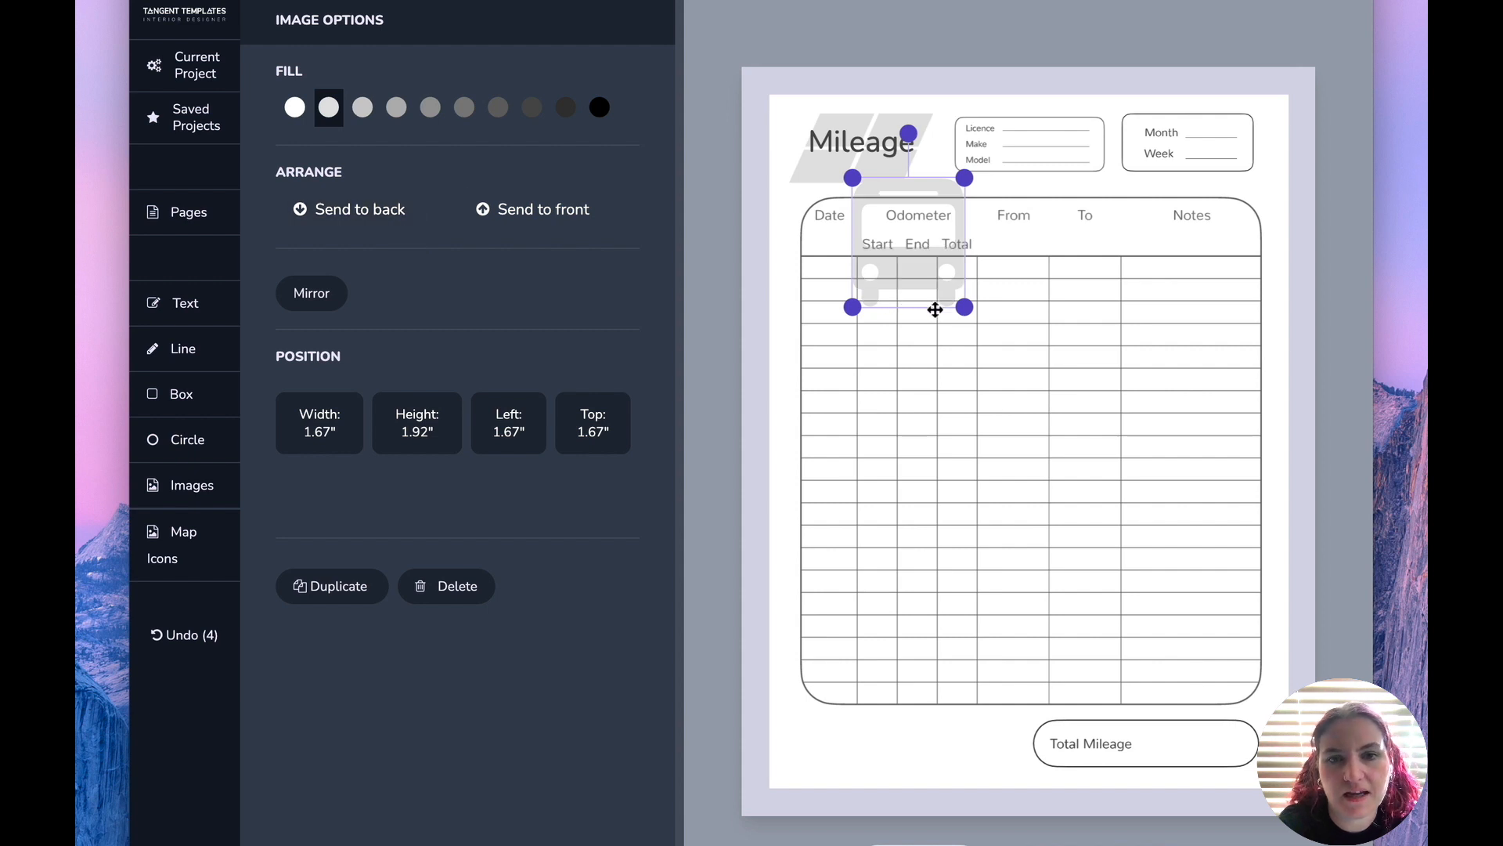
Enlarge the bus to about 6.15" by 7.10" and centre it behind the Mileage table
{"action": "left_click_drag", "start_coordinate": [964, 306], "coordinate": [1265, 653]}
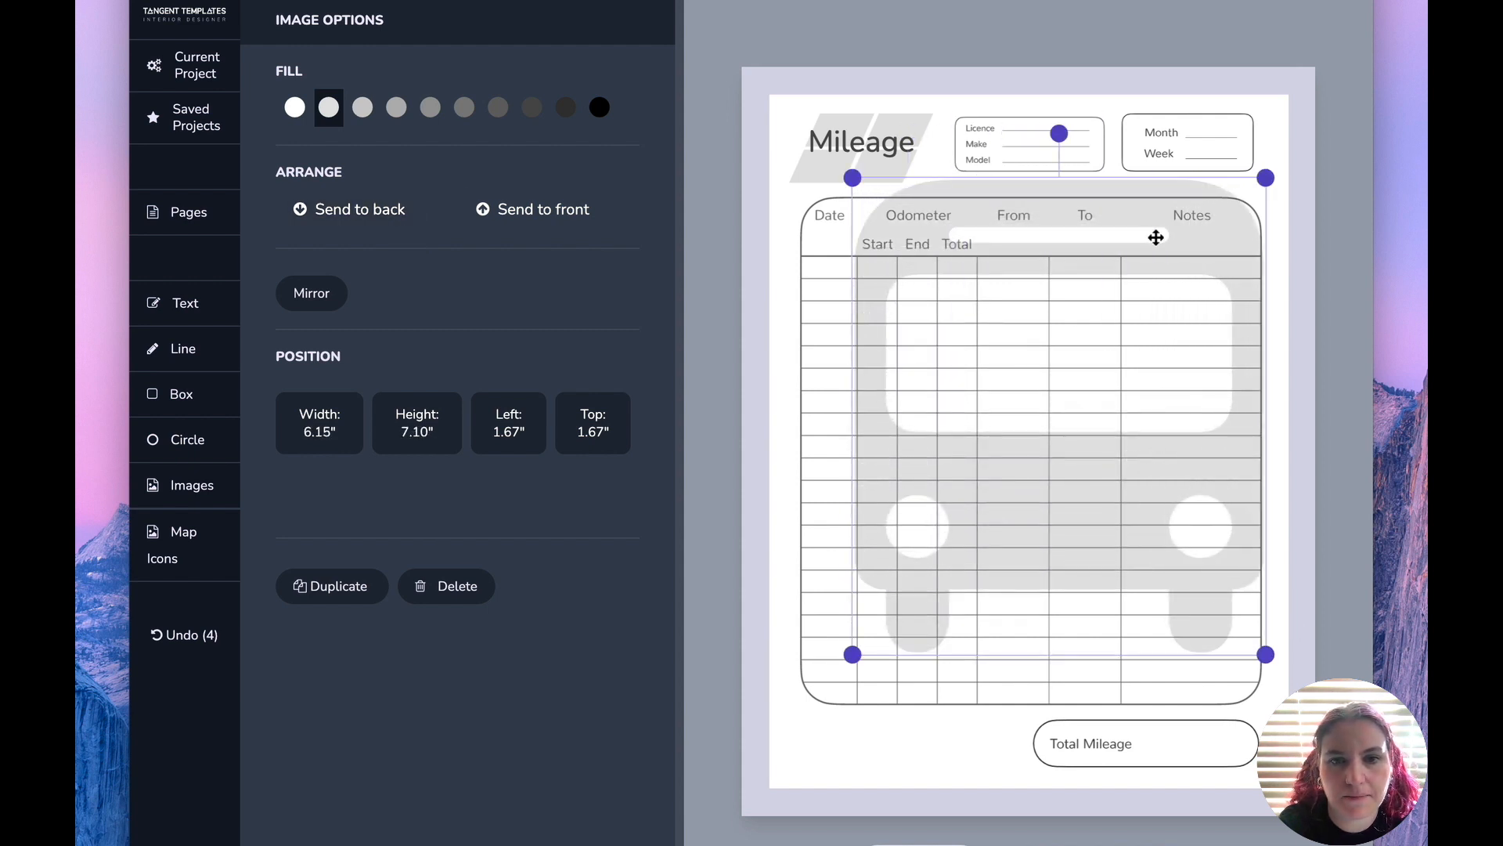
{"action": "left_click_drag", "start_coordinate": [1128, 183], "coordinate": [1106, 216]}
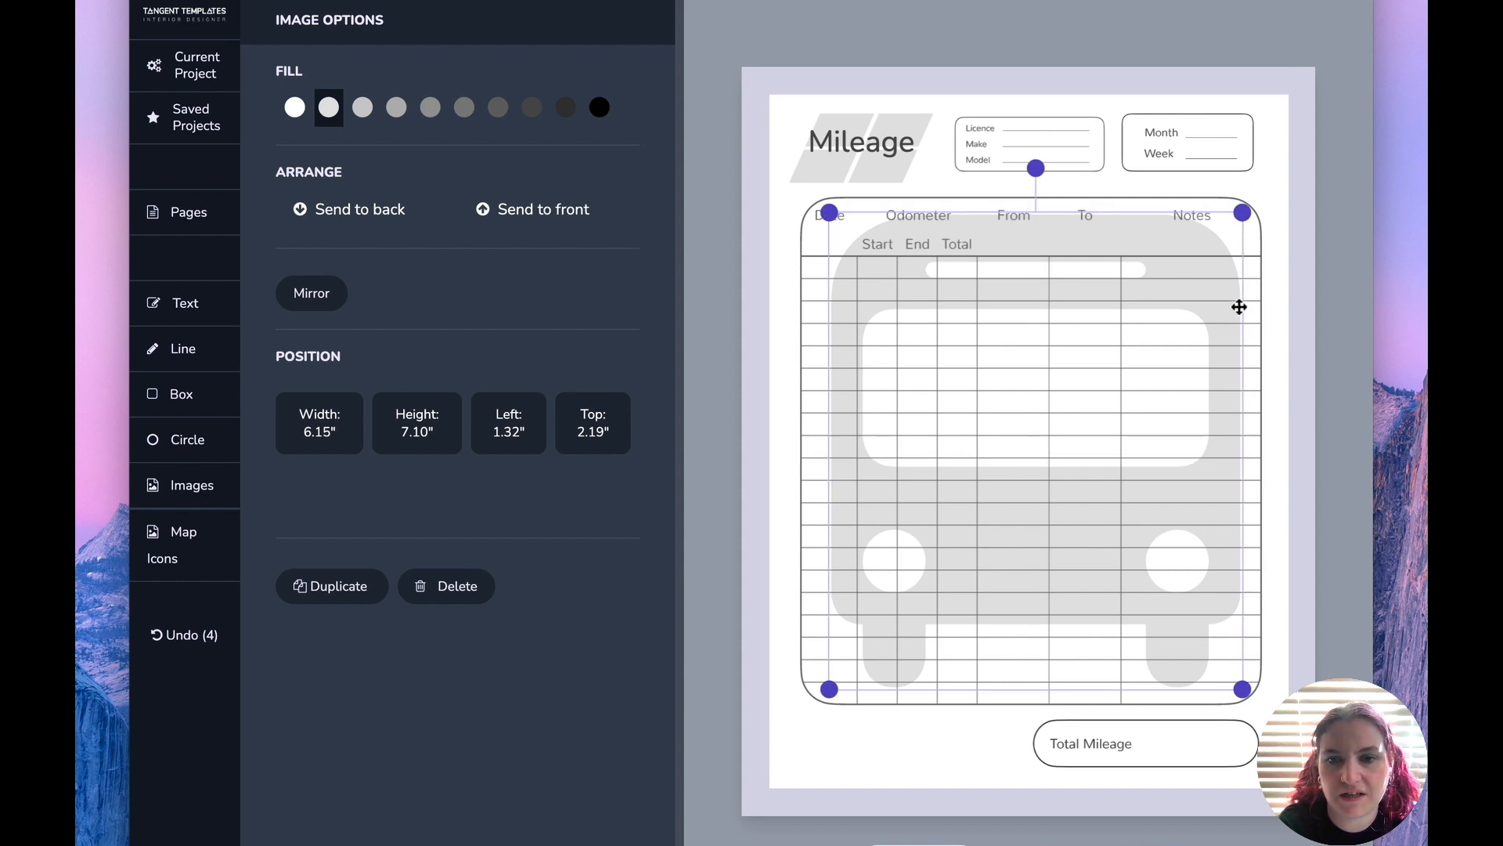
{"action": "left_click", "coordinate": [1291, 358]}
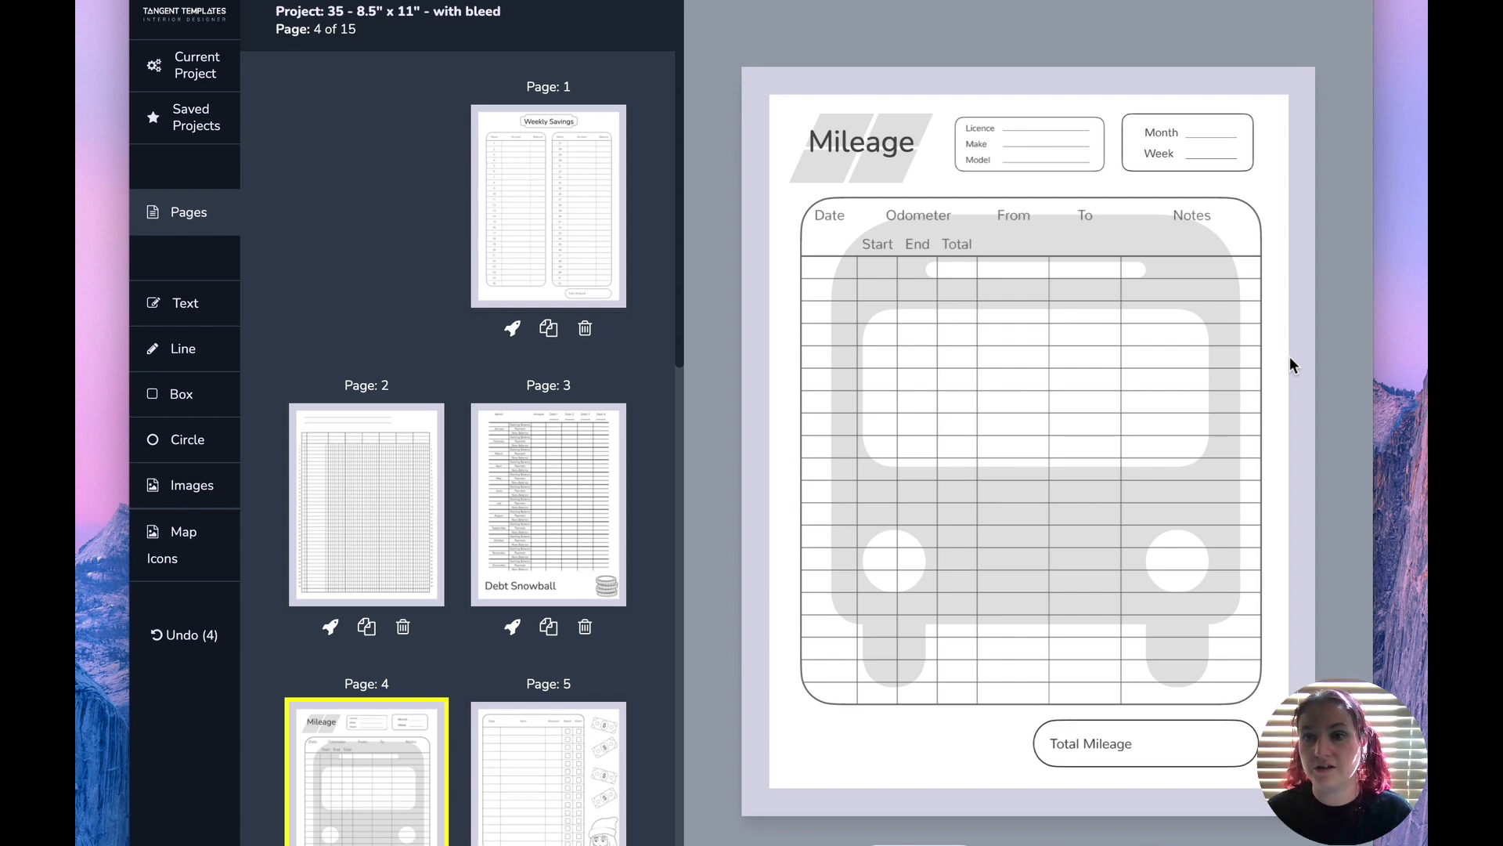
Open page 5, add a rounded Budget table from the Finance category, and delete it together with the page's existing table
{"action": "left_click", "coordinate": [577, 785]}
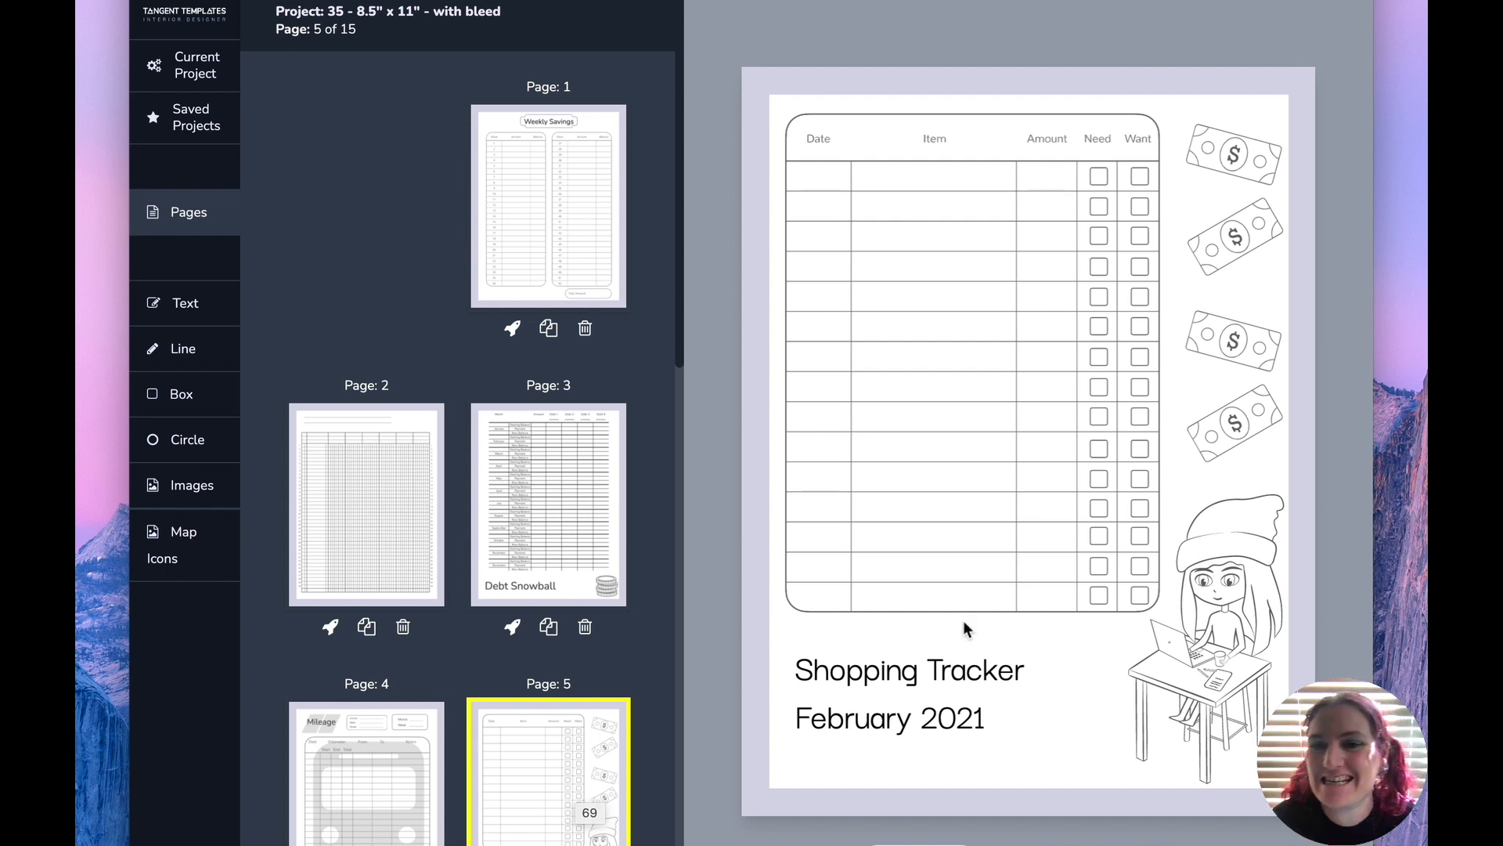
{"action": "left_click", "coordinate": [1016, 232]}
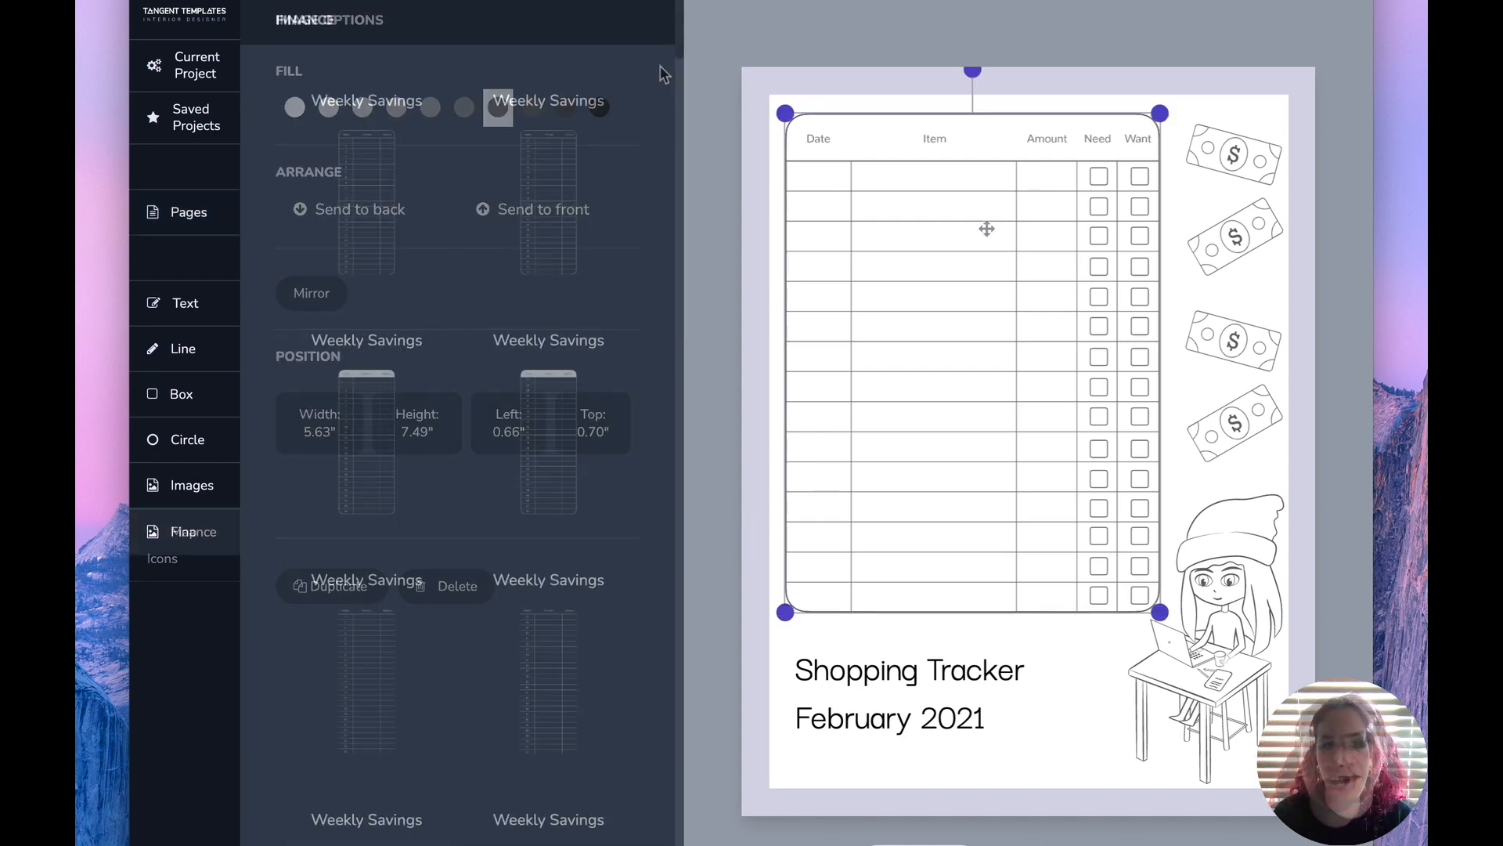
{"action": "left_click_drag", "start_coordinate": [680, 63], "coordinate": [711, 405]}
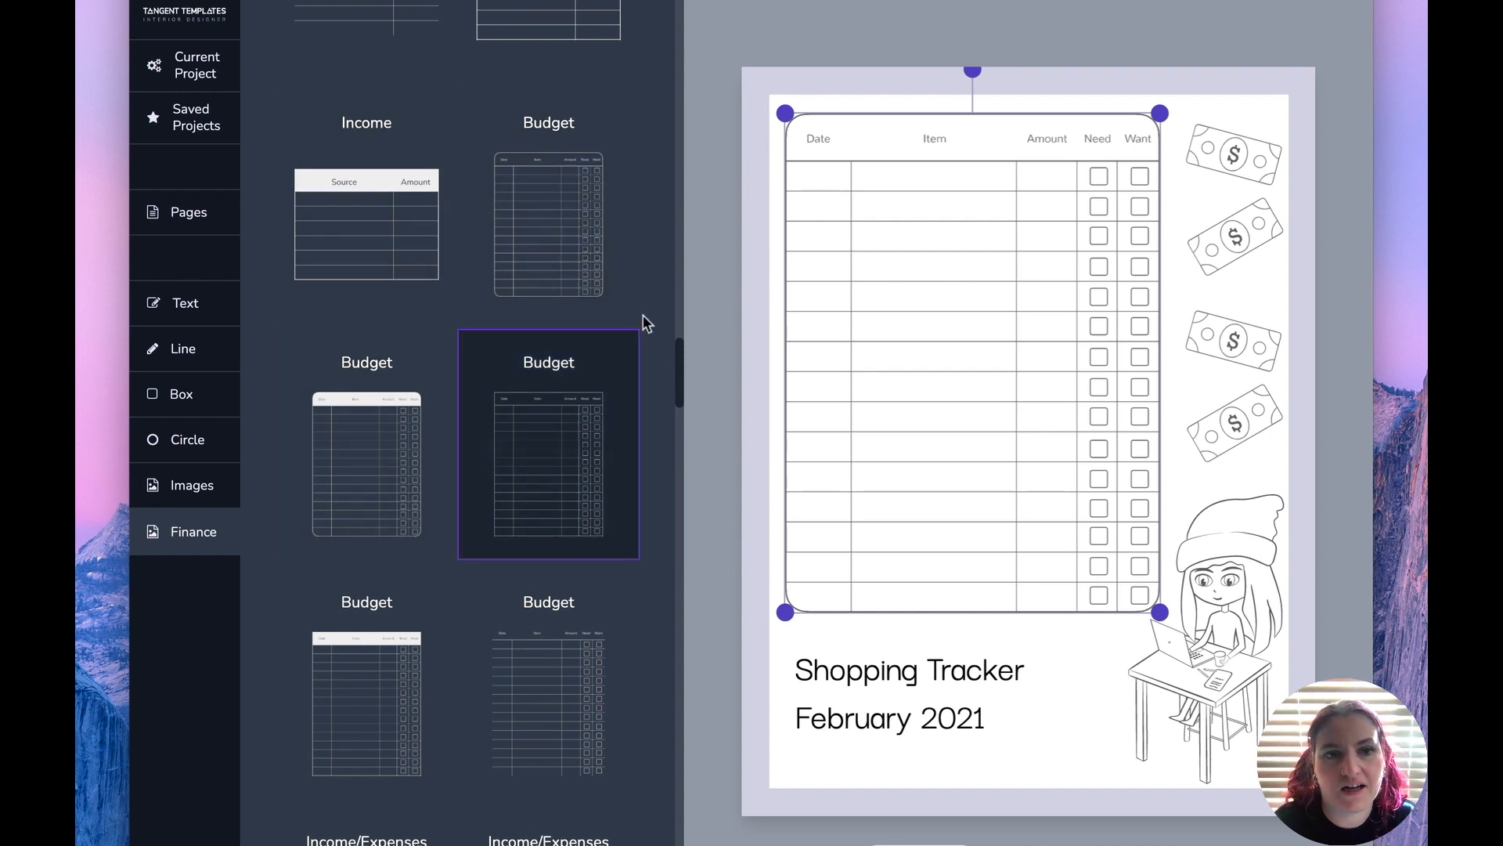
{"action": "left_click", "coordinate": [579, 273]}
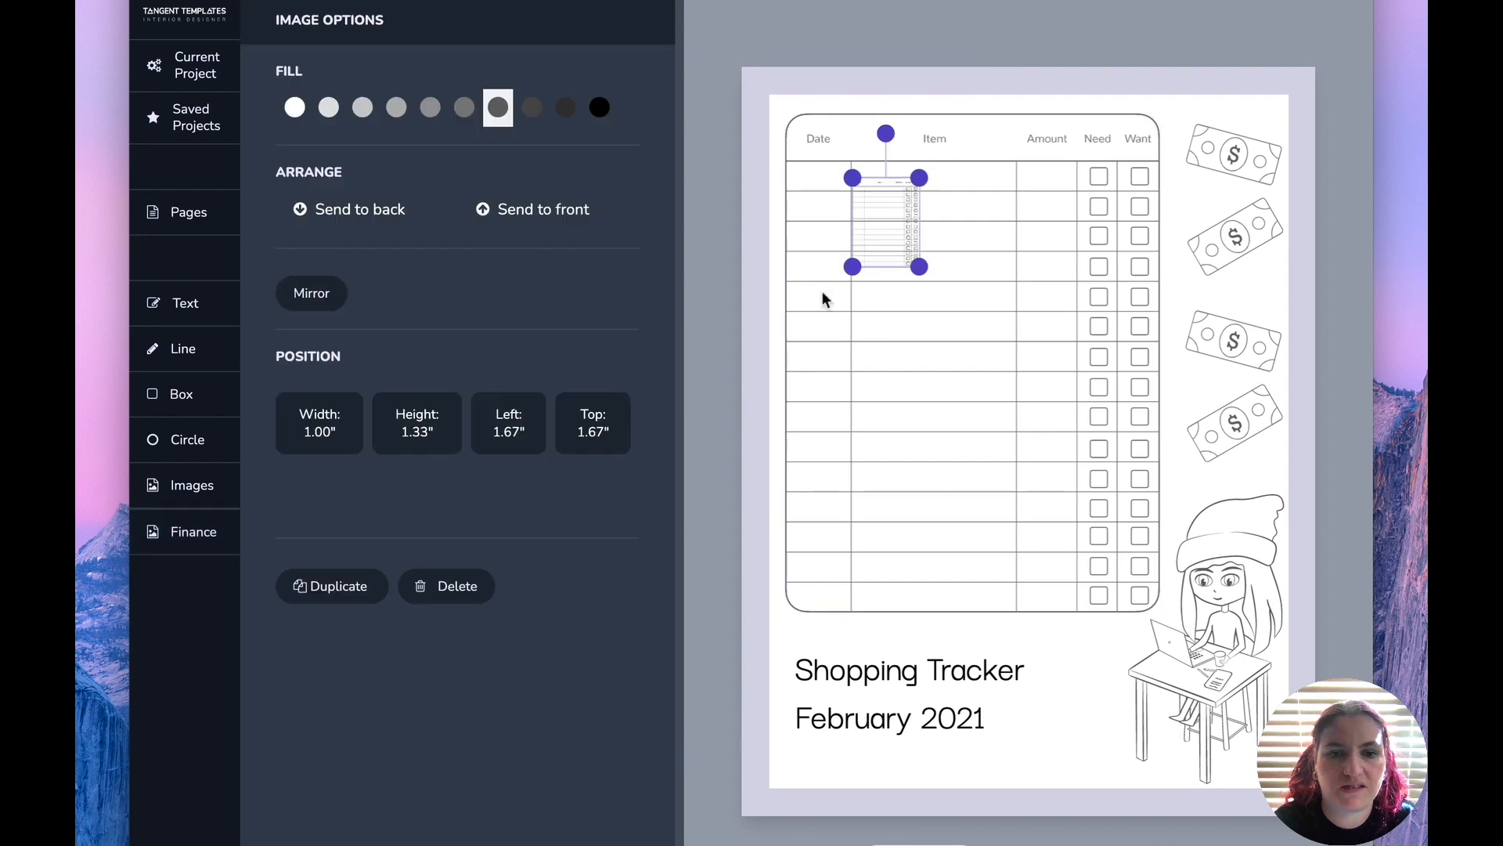
{"action": "key", "text": "Delete"}
{"action": "left_click", "coordinate": [882, 269]}
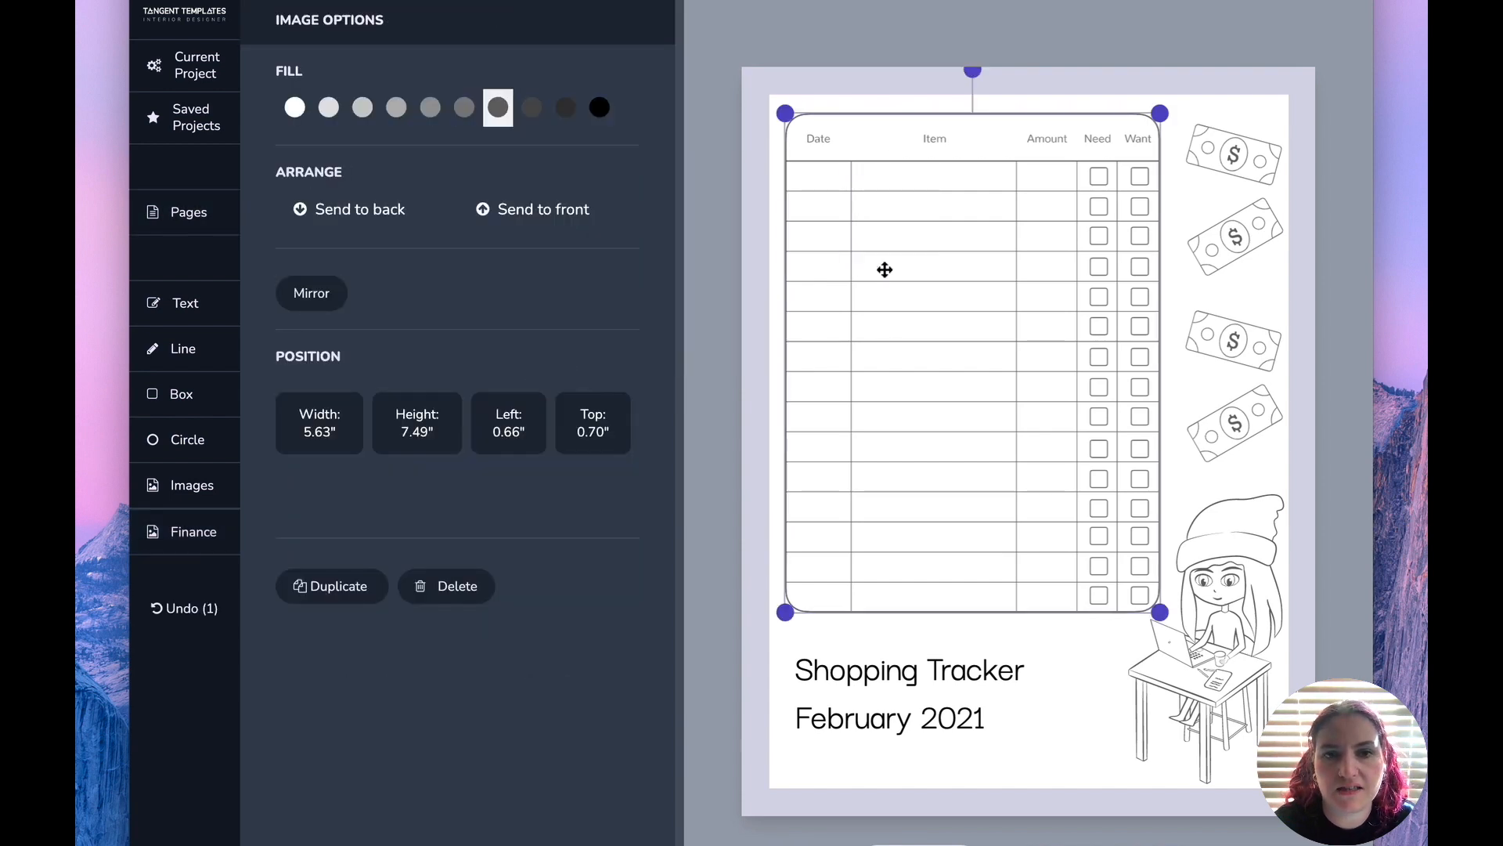
{"action": "key", "text": "Delete"}
Add the rounded Budget table with a filled header, enlarge it to about 5.22" by 6.95" and place it above the Shopping Tracker title
{"action": "left_click", "coordinate": [191, 541]}
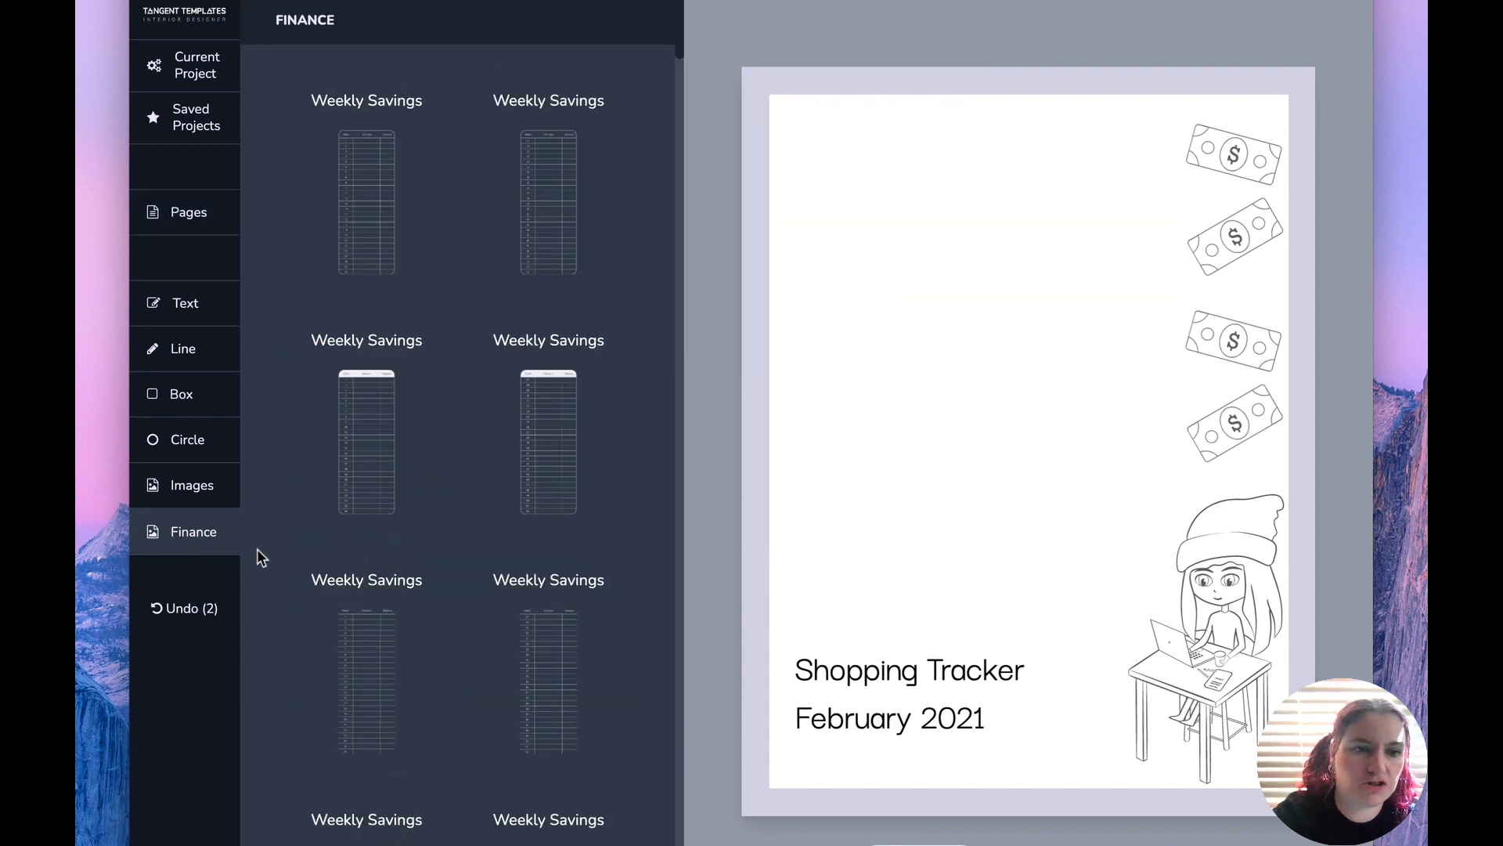
{"action": "scroll", "coordinate": [466, 537], "scroll_direction": "down", "scroll_amount": 5}
{"action": "left_click", "coordinate": [399, 786]}
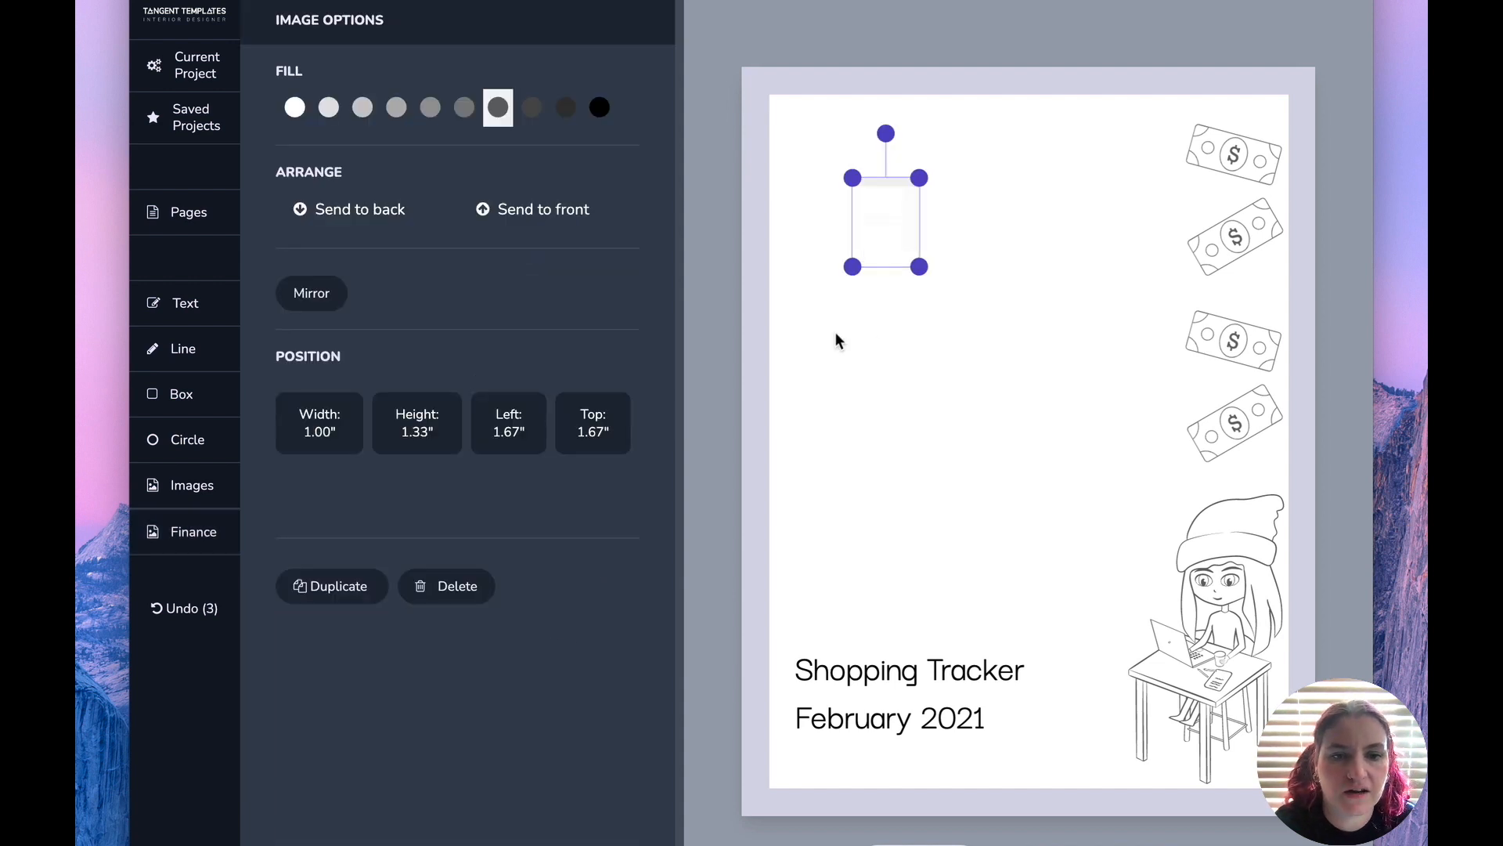
{"action": "left_click_drag", "start_coordinate": [919, 268], "coordinate": [1144, 564]}
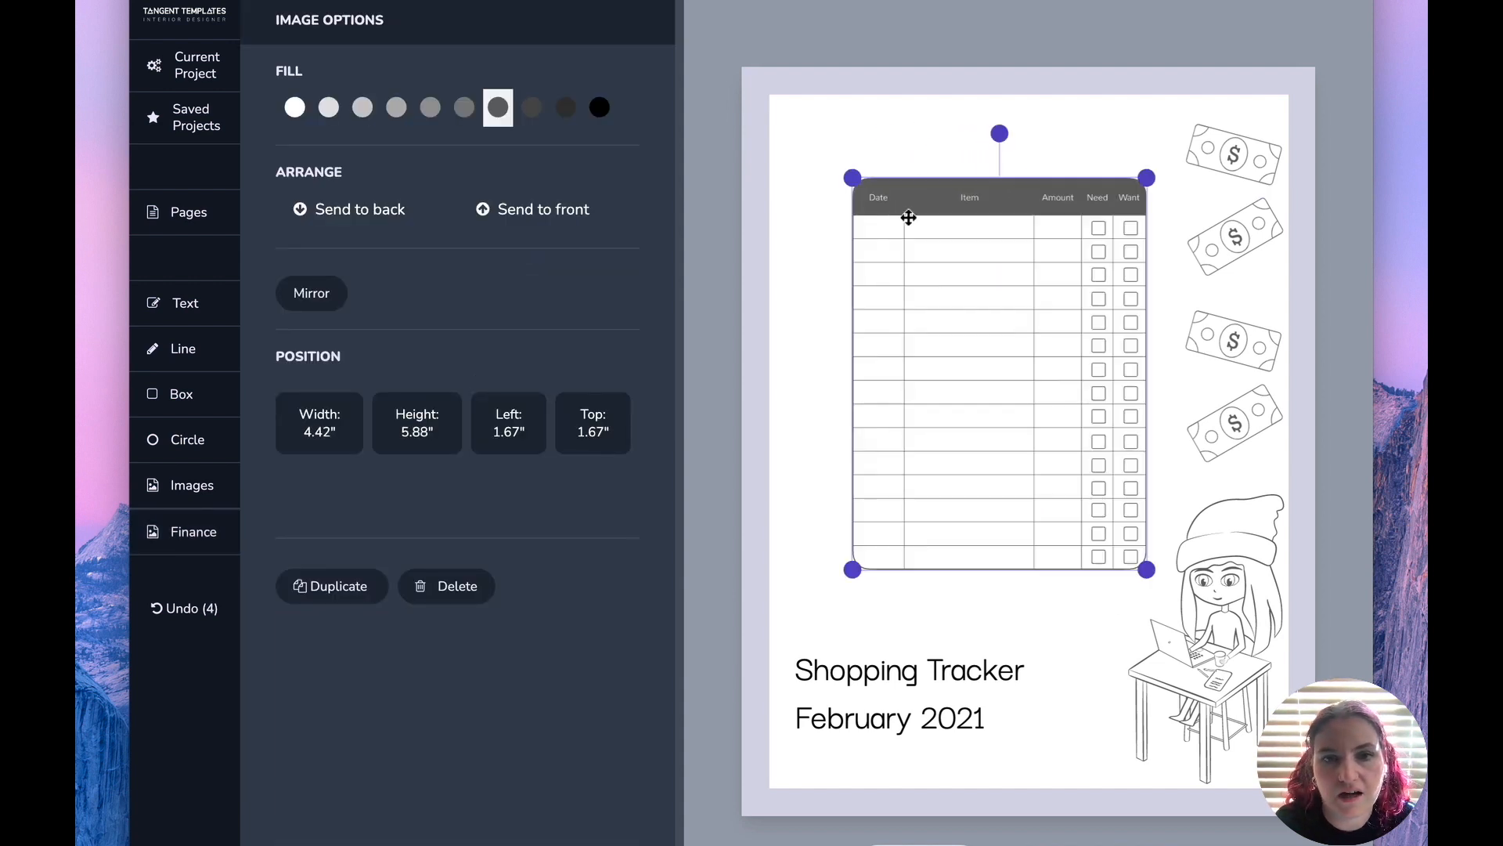
{"action": "left_click_drag", "start_coordinate": [852, 178], "coordinate": [796, 104]}
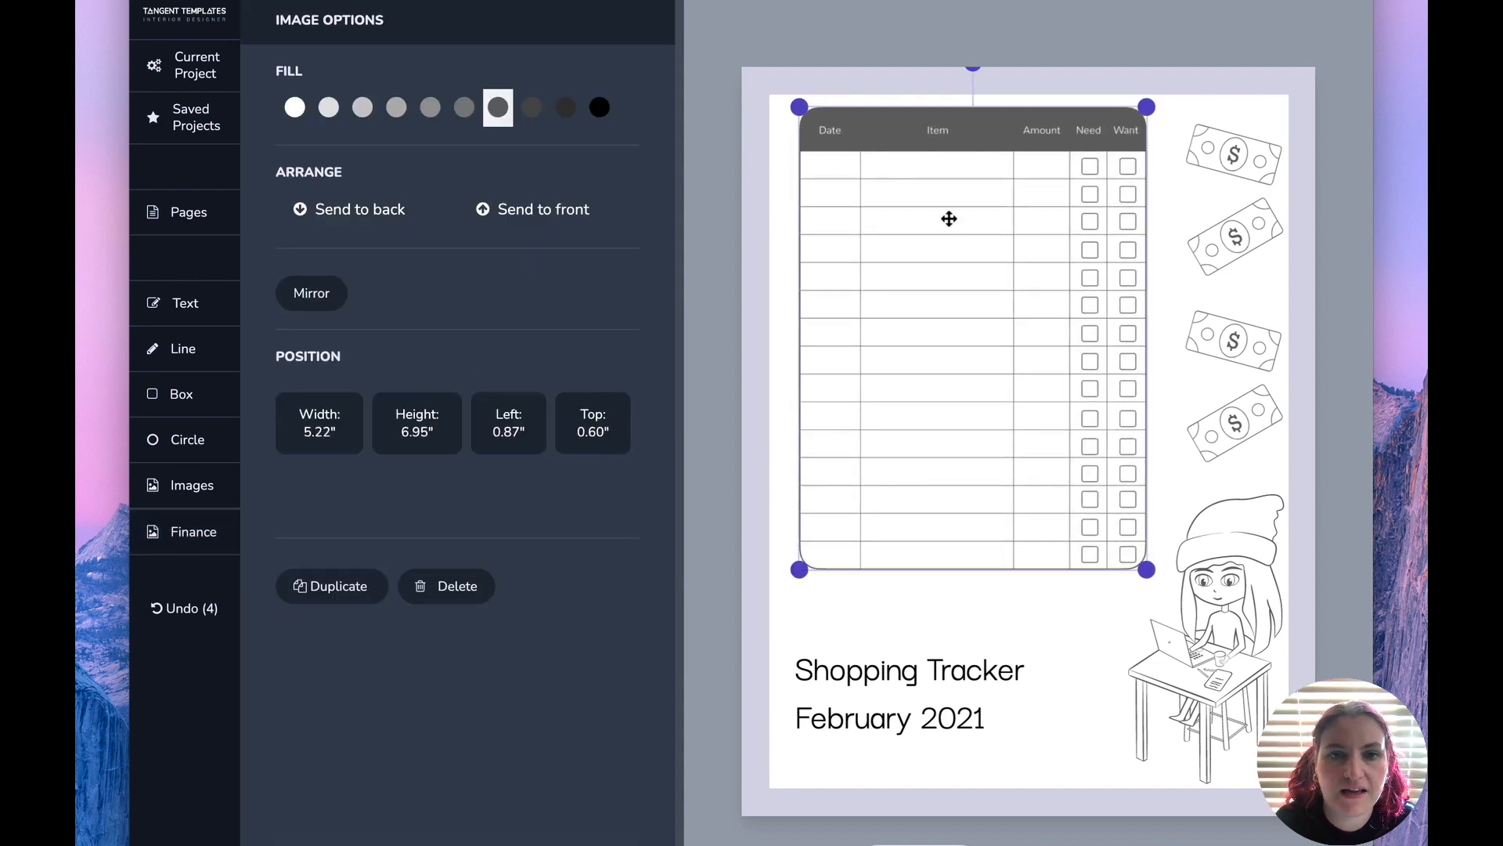
{"action": "left_click_drag", "start_coordinate": [947, 218], "coordinate": [949, 242]}
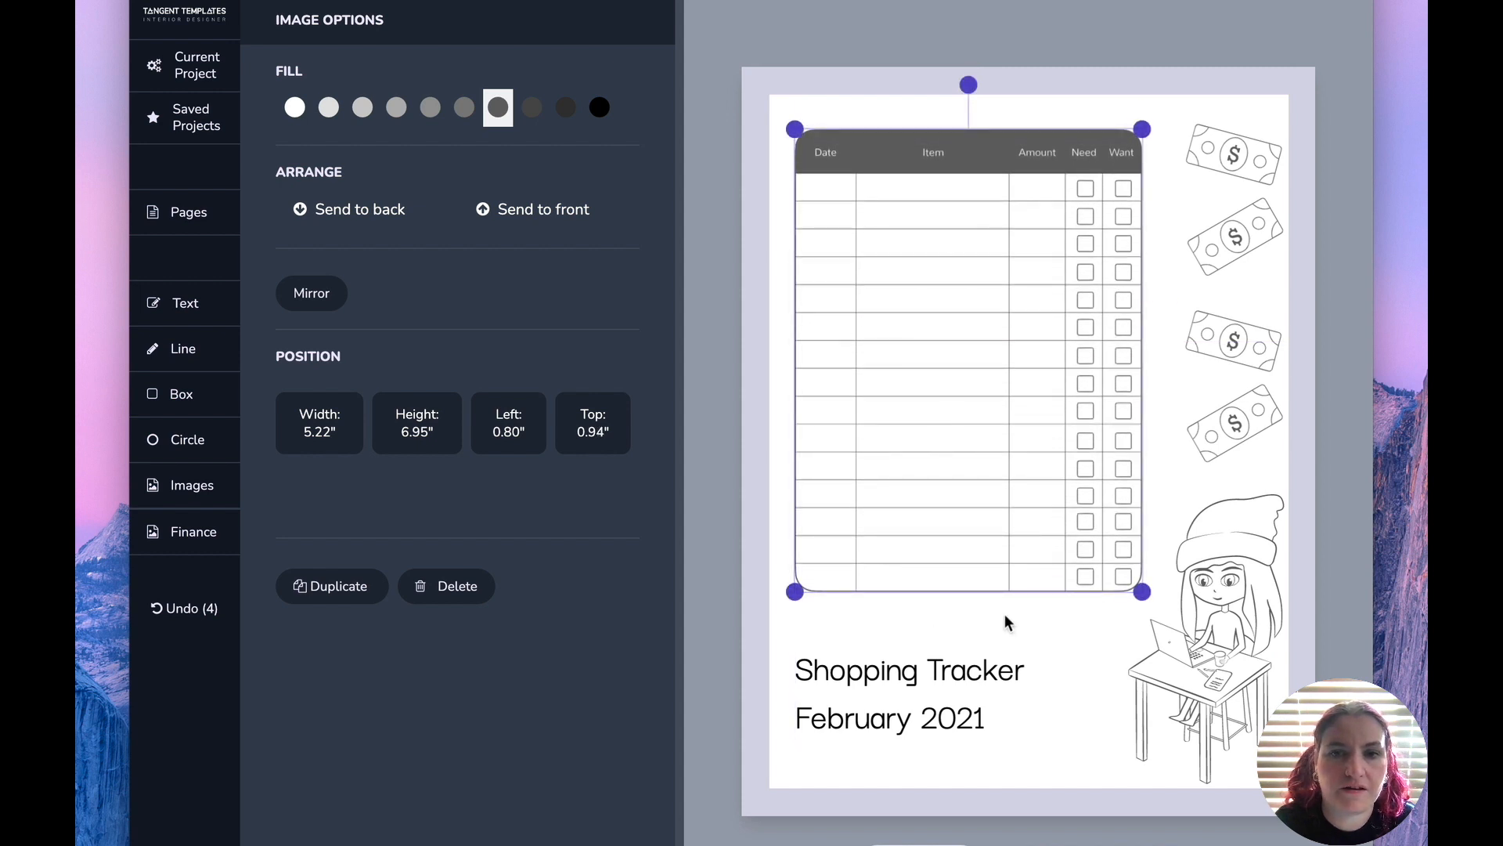
{"action": "left_click", "coordinate": [1072, 754]}
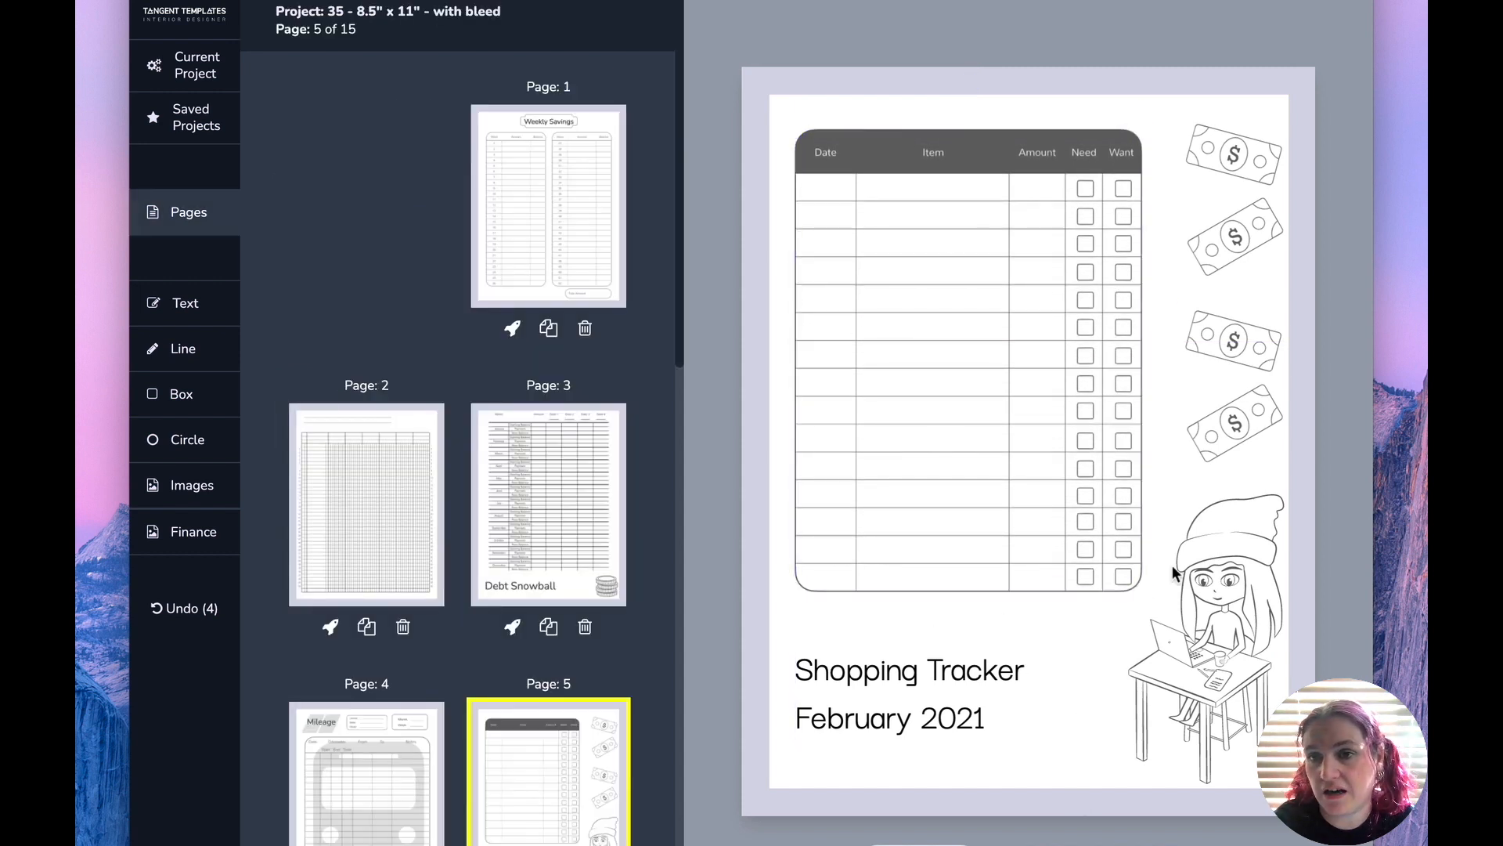
Examine the girl-at-desk illustration and the tilted banknote images beside the shopping tracker table
{"action": "left_click", "coordinate": [1209, 635]}
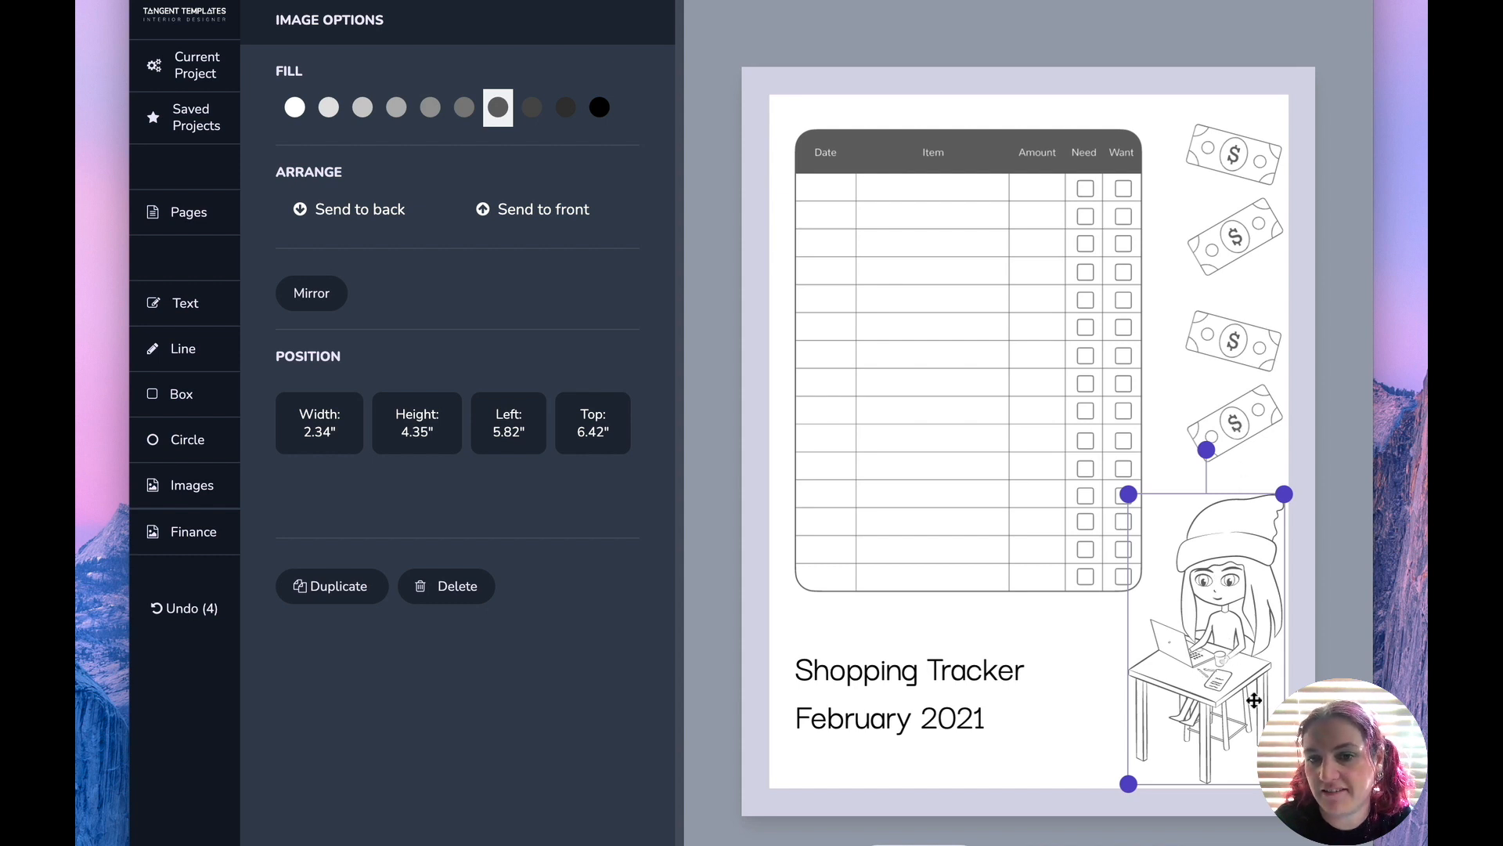
{"action": "left_click", "coordinate": [1251, 413]}
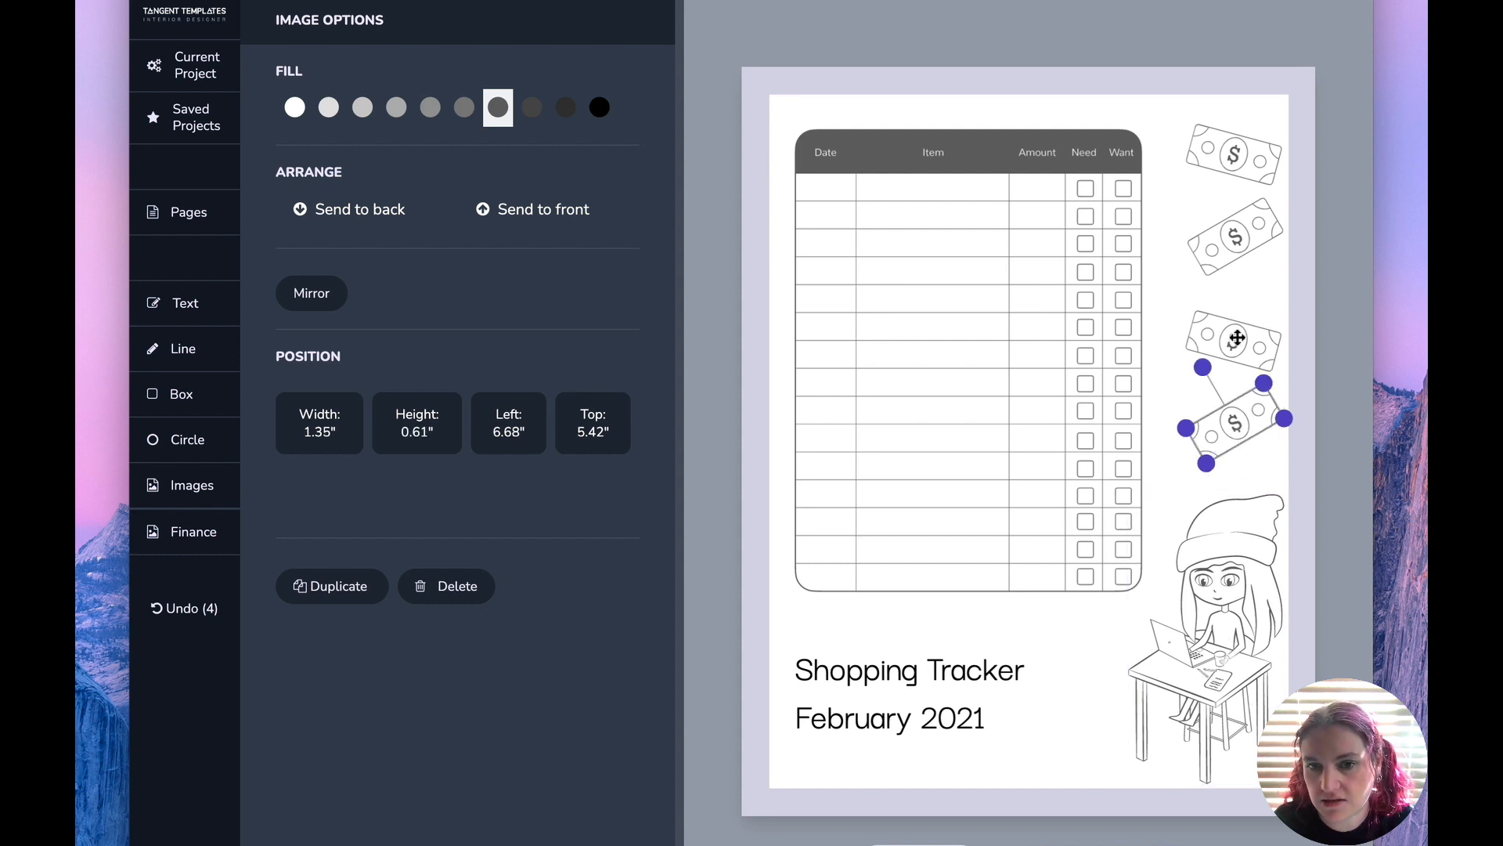
{"action": "left_click", "coordinate": [1233, 340]}
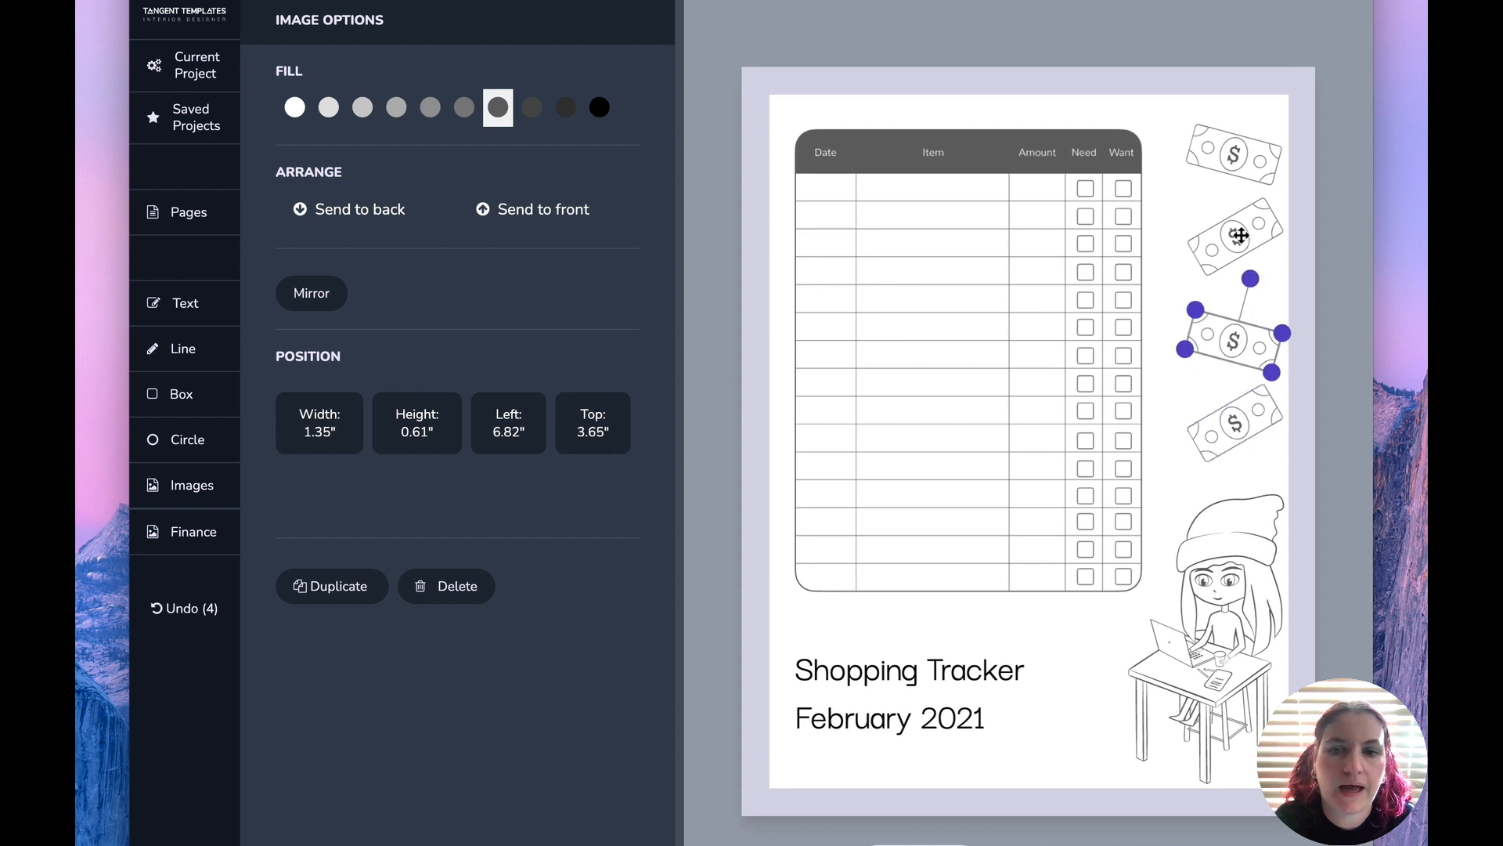
{"action": "left_click", "coordinate": [1063, 662]}
{"action": "left_click", "coordinate": [965, 635]}
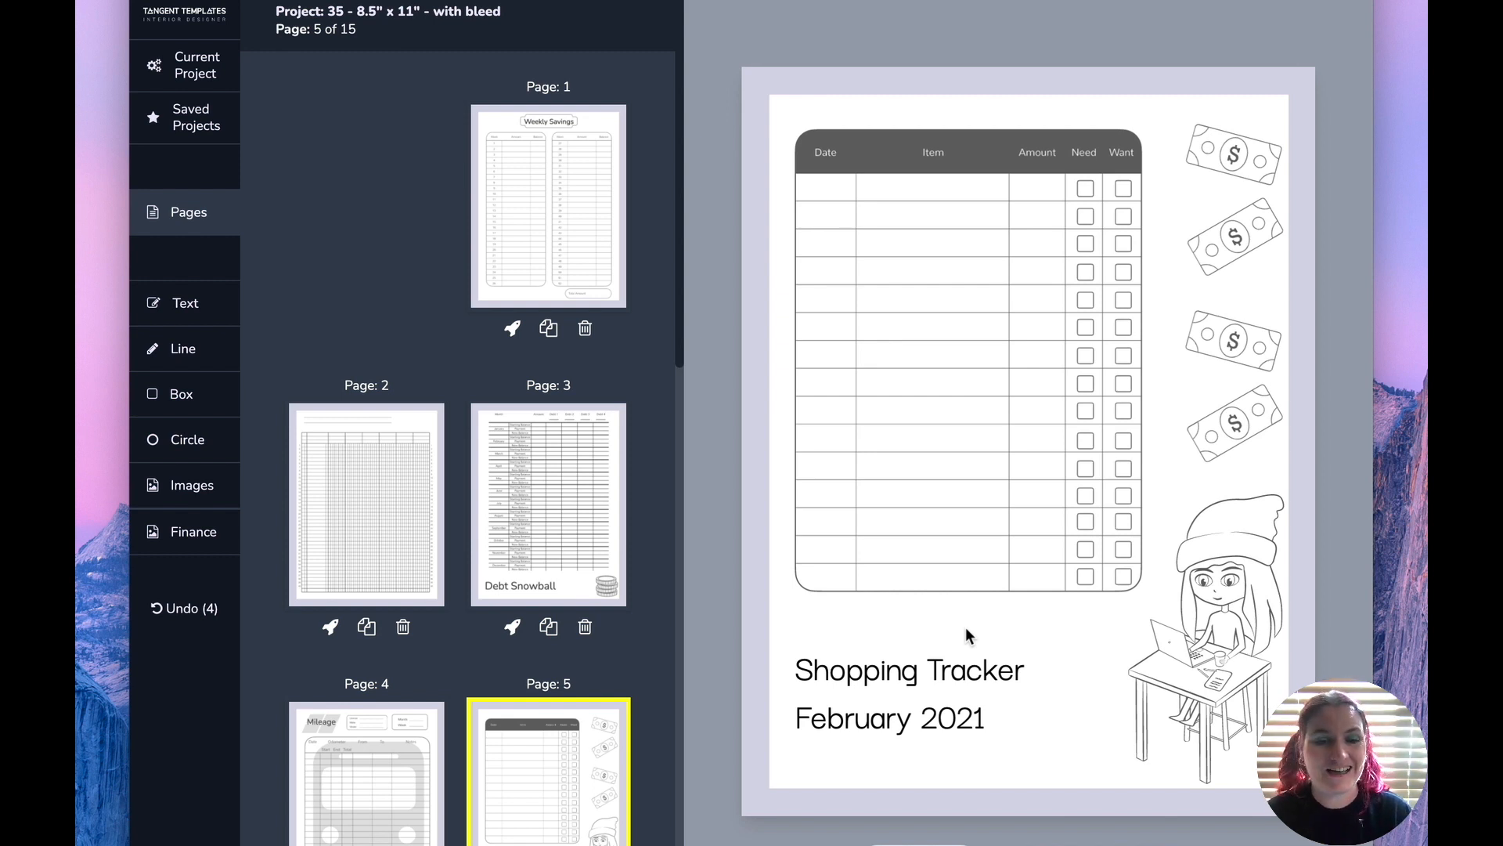
Open page 7 and move the Monthly Budget title up slightly, to about 0.61" from the top
{"action": "scroll", "coordinate": [540, 548], "scroll_direction": "down", "scroll_amount": 10}
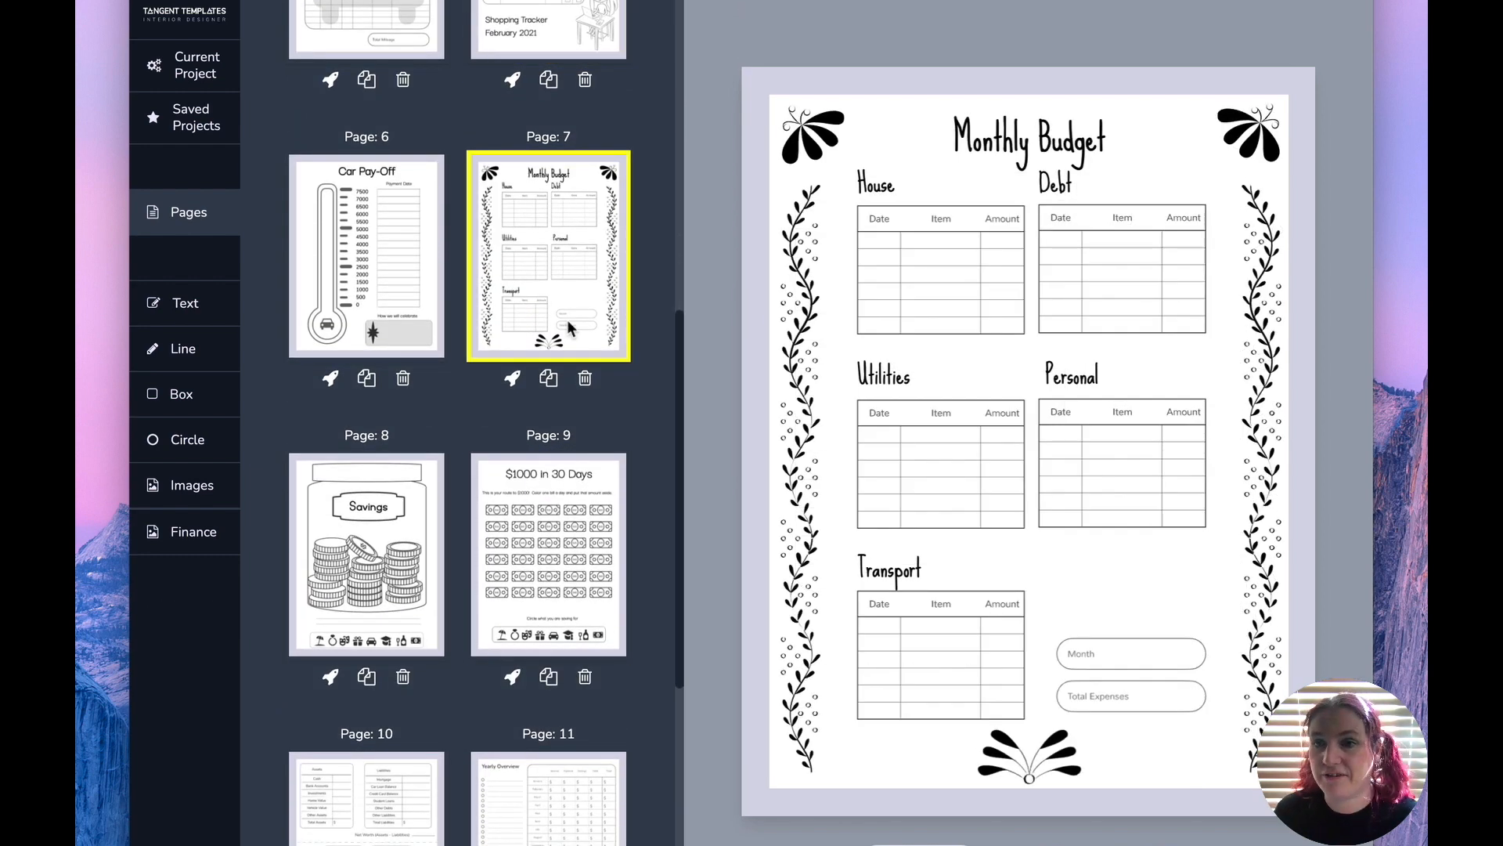
{"action": "left_click", "coordinate": [1018, 141]}
{"action": "left_click_drag", "start_coordinate": [1016, 139], "coordinate": [1017, 133]}
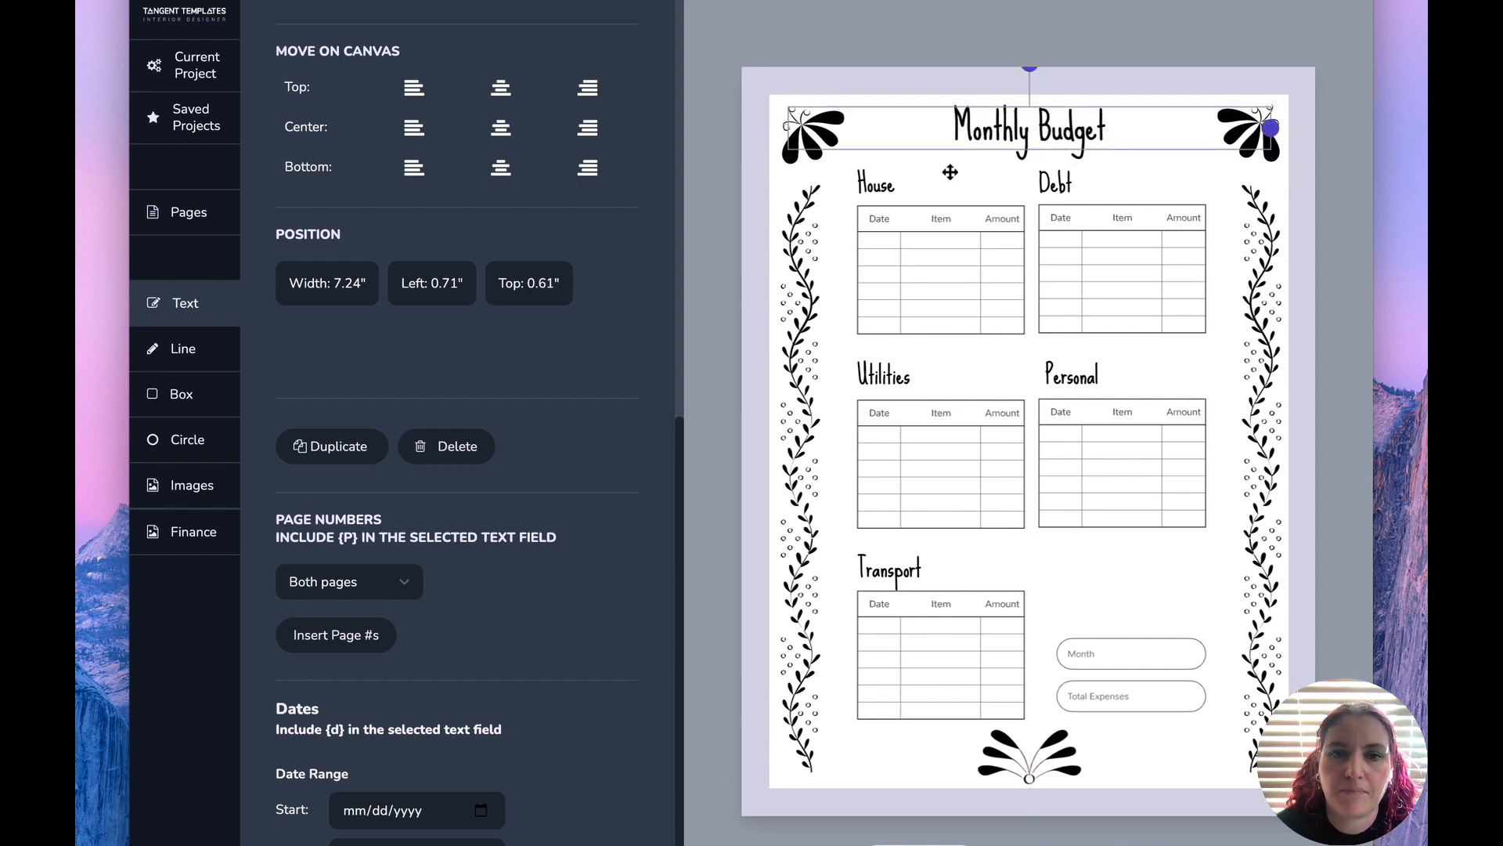
Examine the House and Utilities tables on the Monthly Budget page and compare them with the Income/Expenses tables in the Finance category
{"action": "left_click", "coordinate": [921, 263]}
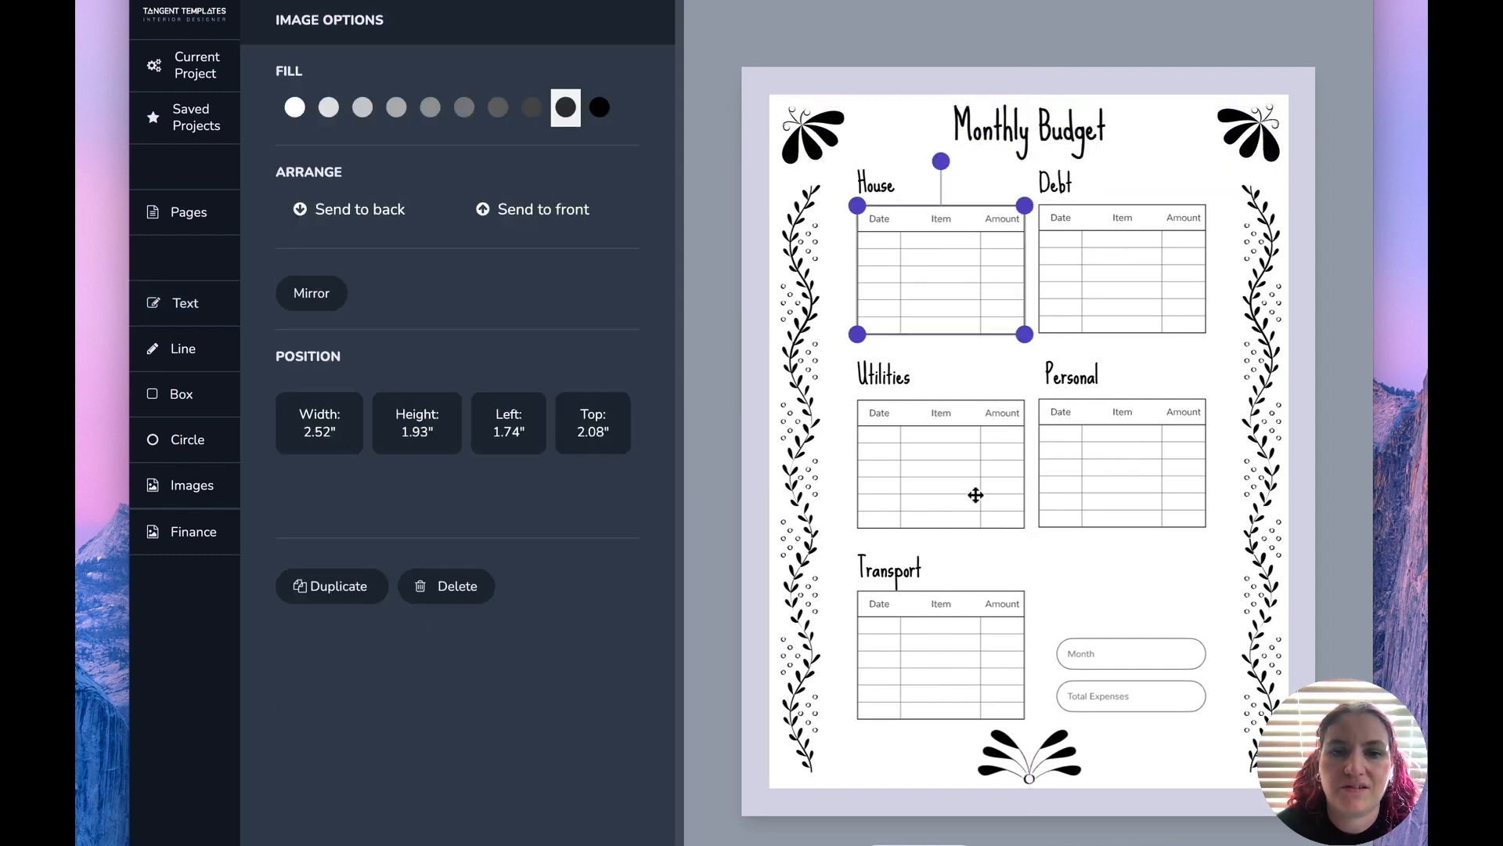
{"action": "left_click", "coordinate": [956, 480]}
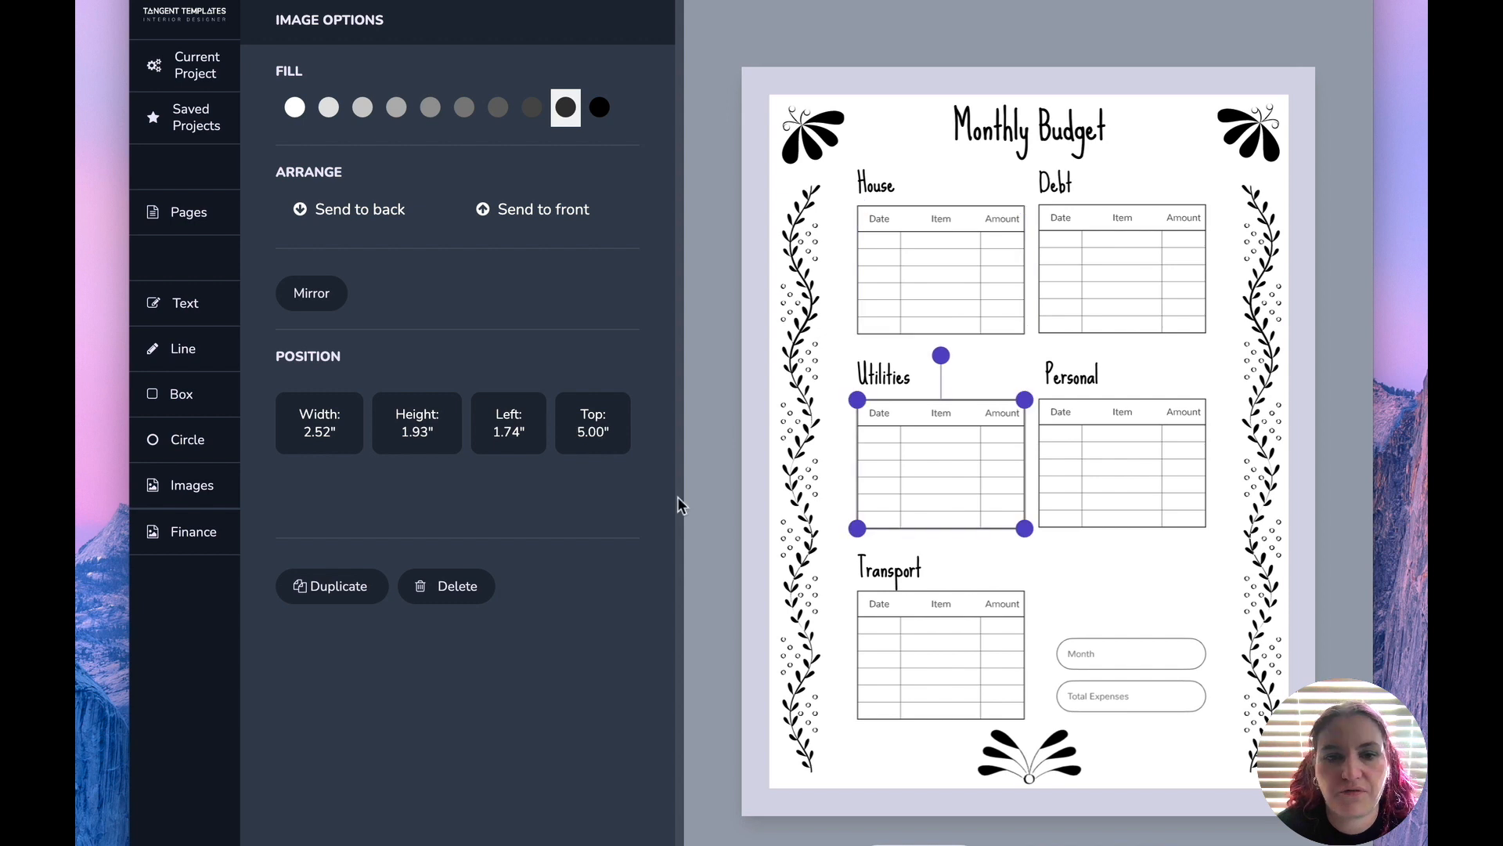
{"action": "left_click", "coordinate": [205, 541]}
{"action": "scroll", "coordinate": [670, 167], "scroll_direction": "down", "scroll_amount": 10}
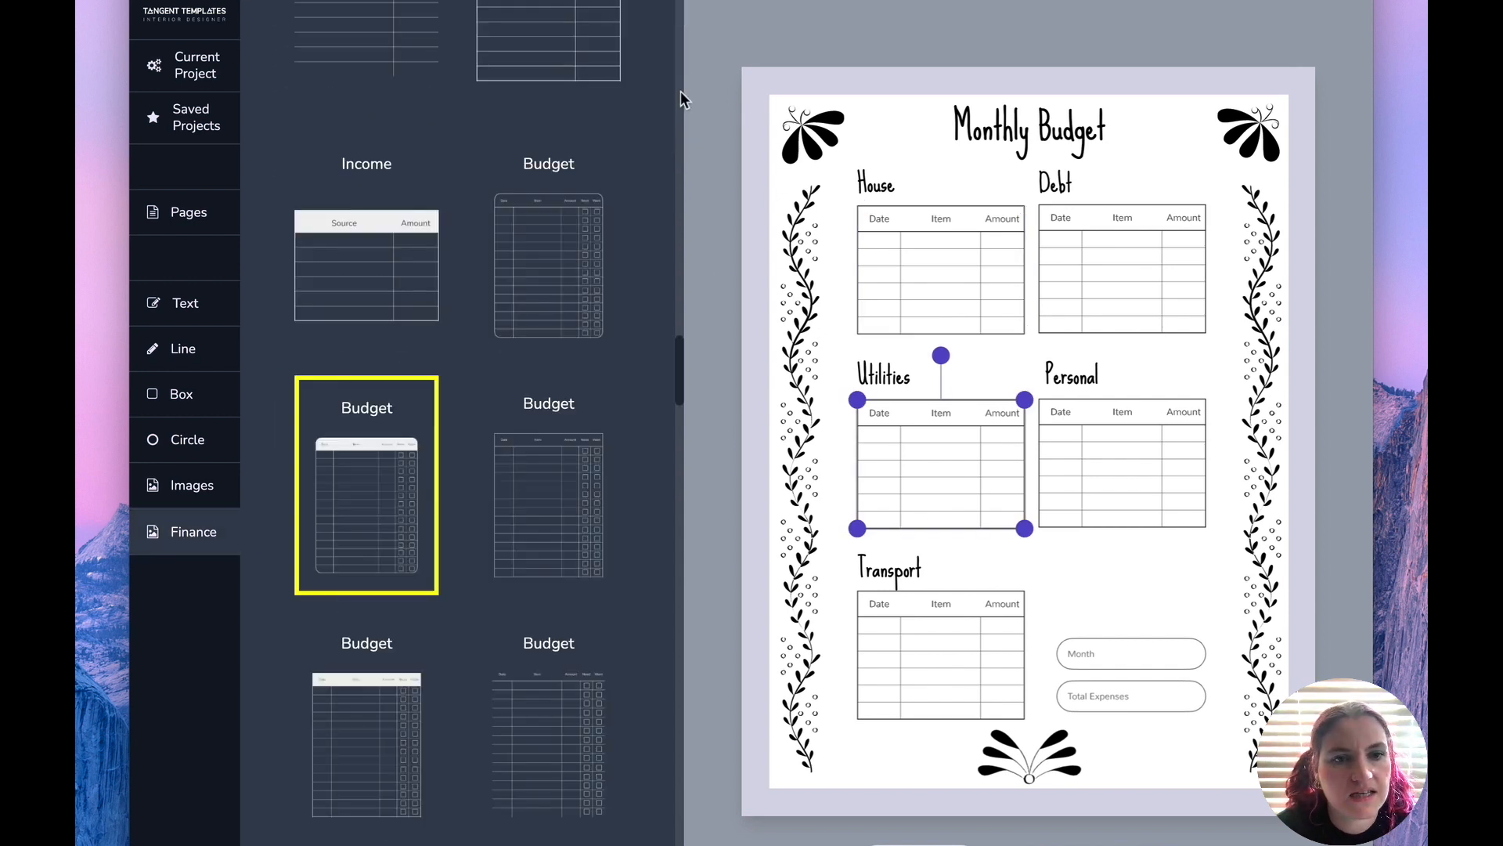
{"action": "left_click_drag", "start_coordinate": [681, 349], "coordinate": [679, 235]}
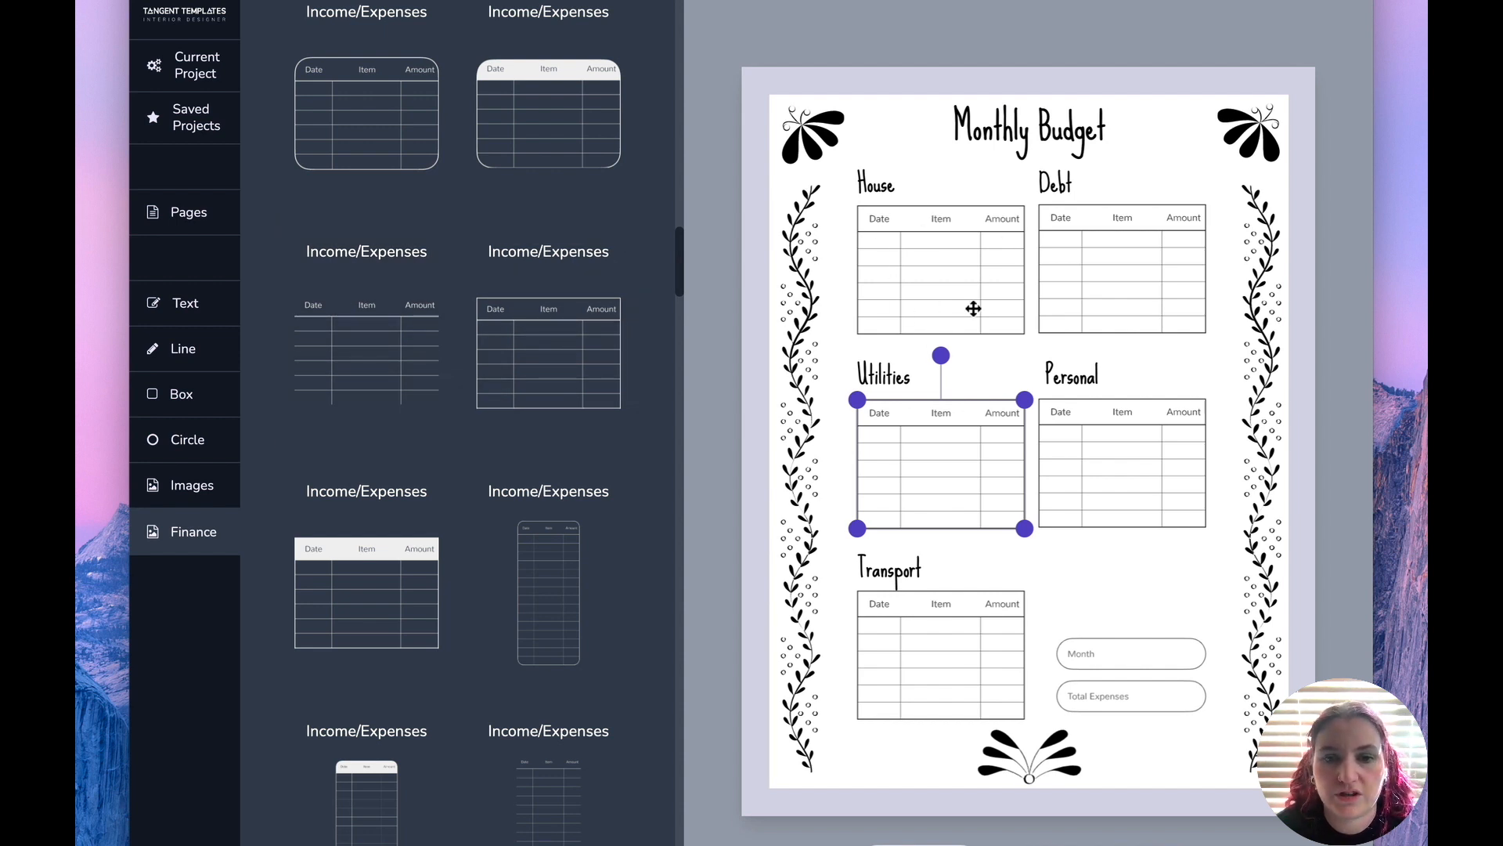
Examine the House heading, the corner ornament and the vertical leaf border that decorate the Monthly Budget page
{"action": "left_click", "coordinate": [880, 188]}
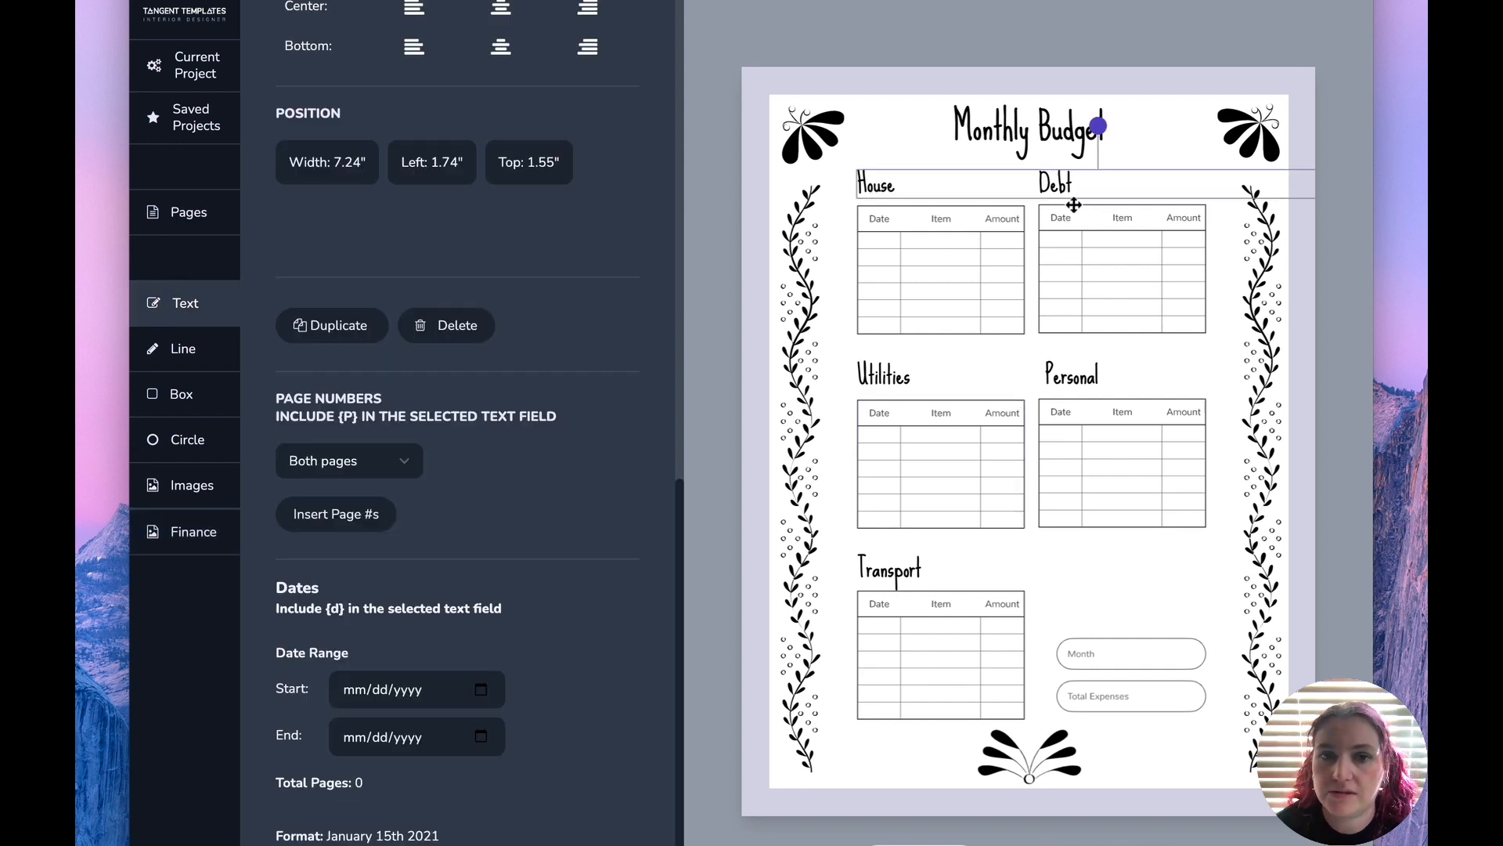
{"action": "left_click", "coordinate": [1259, 483]}
{"action": "left_click", "coordinate": [1255, 128]}
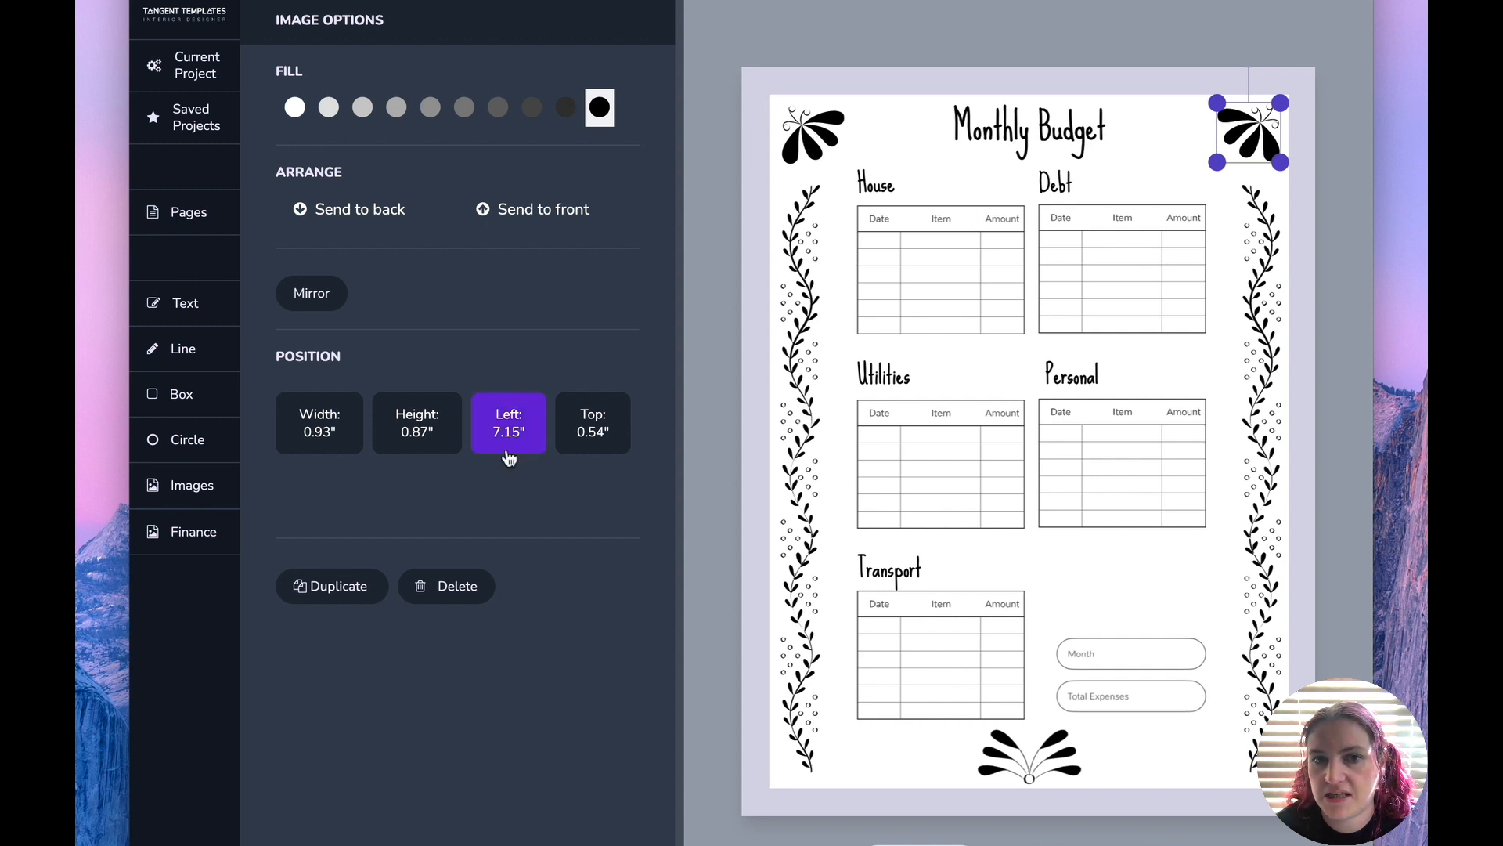
{"action": "left_click", "coordinate": [192, 486]}
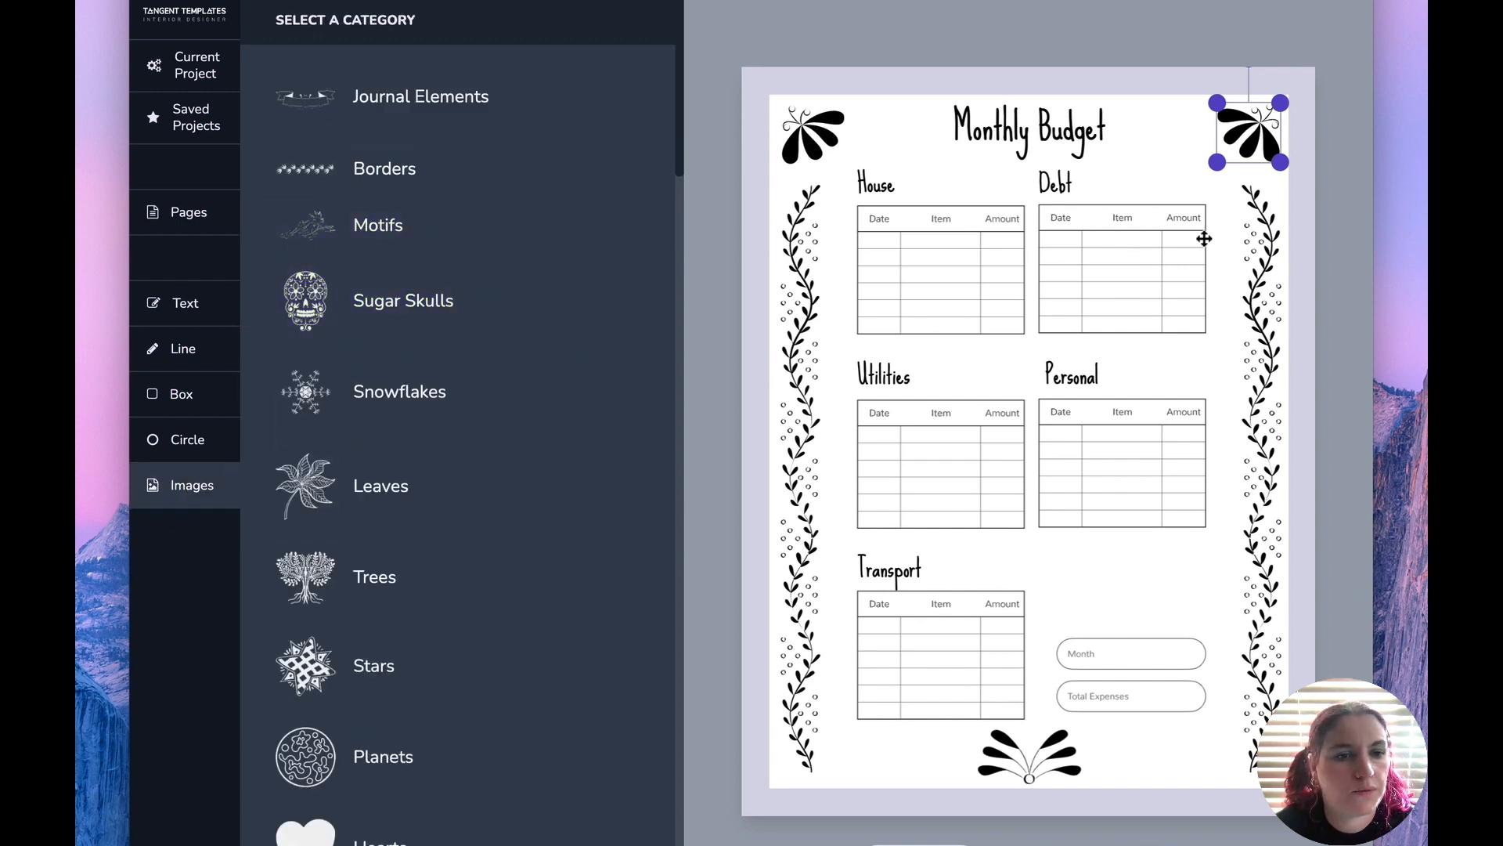
{"action": "left_click", "coordinate": [1264, 280]}
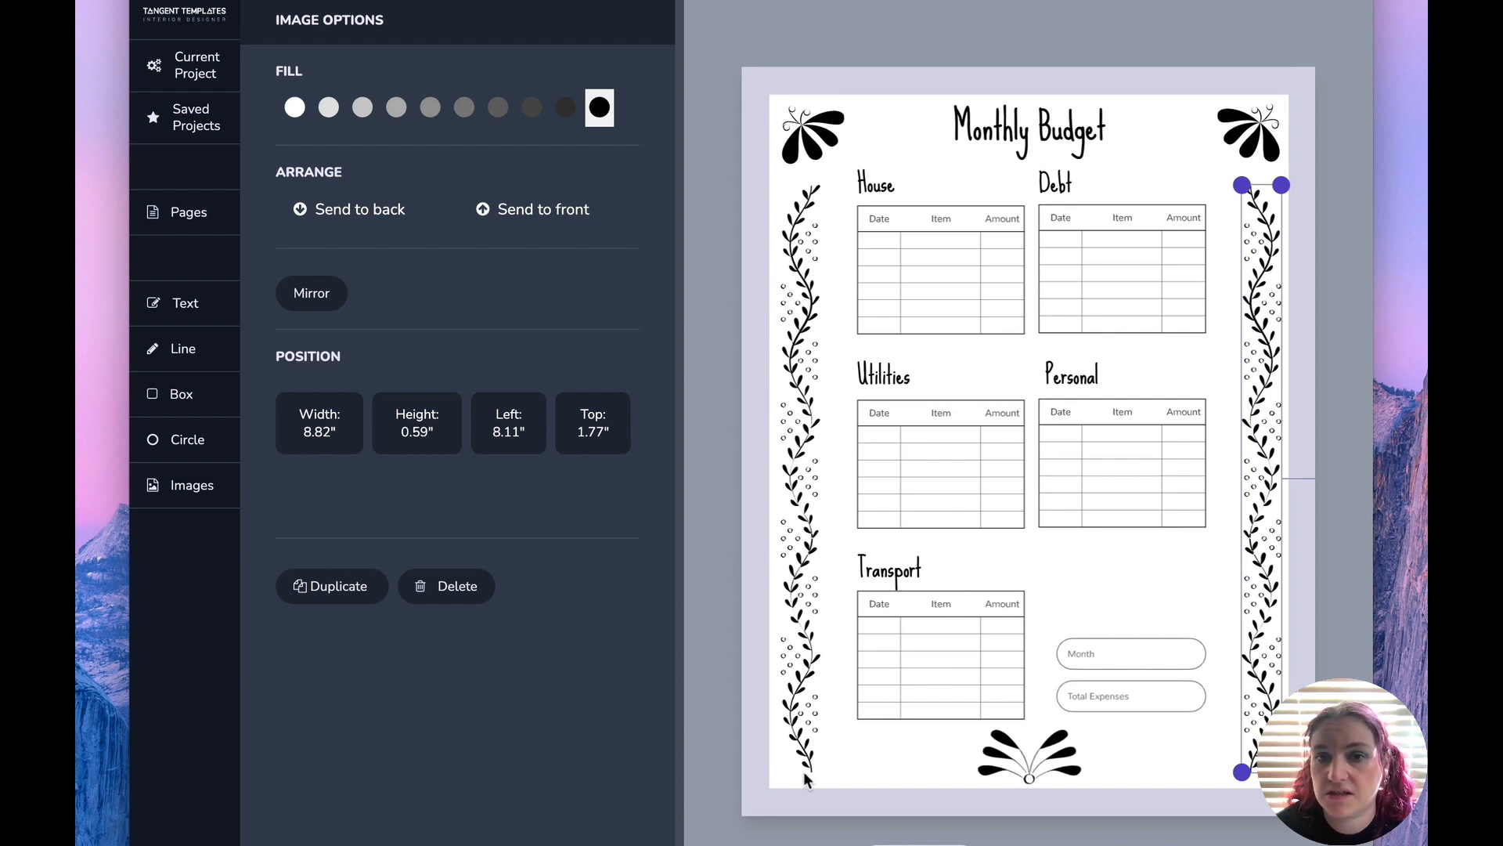
{"action": "left_click", "coordinate": [866, 797]}
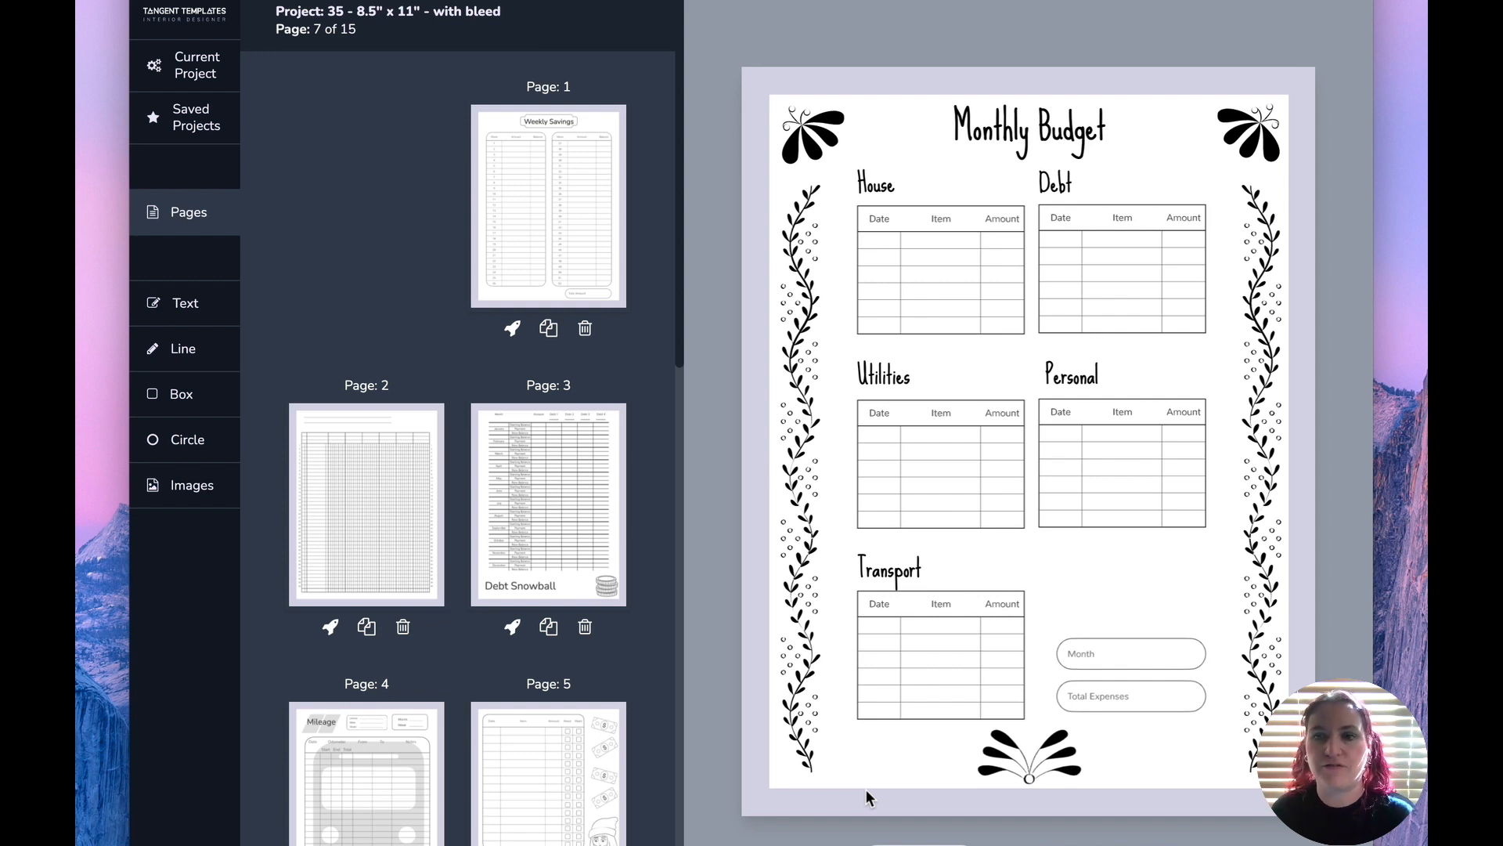
Examine the rounded Month field and browse the Finance category for the matching Month and Total Expenses label fields
{"action": "left_click", "coordinate": [1104, 649]}
{"action": "mouse_move", "coordinate": [1105, 649]}
{"action": "left_mouse_down"}
{"action": "mouse_move", "coordinate": [1107, 703]}
{"action": "mouse_move", "coordinate": [1093, 649]}
{"action": "left_mouse_up"}
{"action": "left_click", "coordinate": [221, 486]}
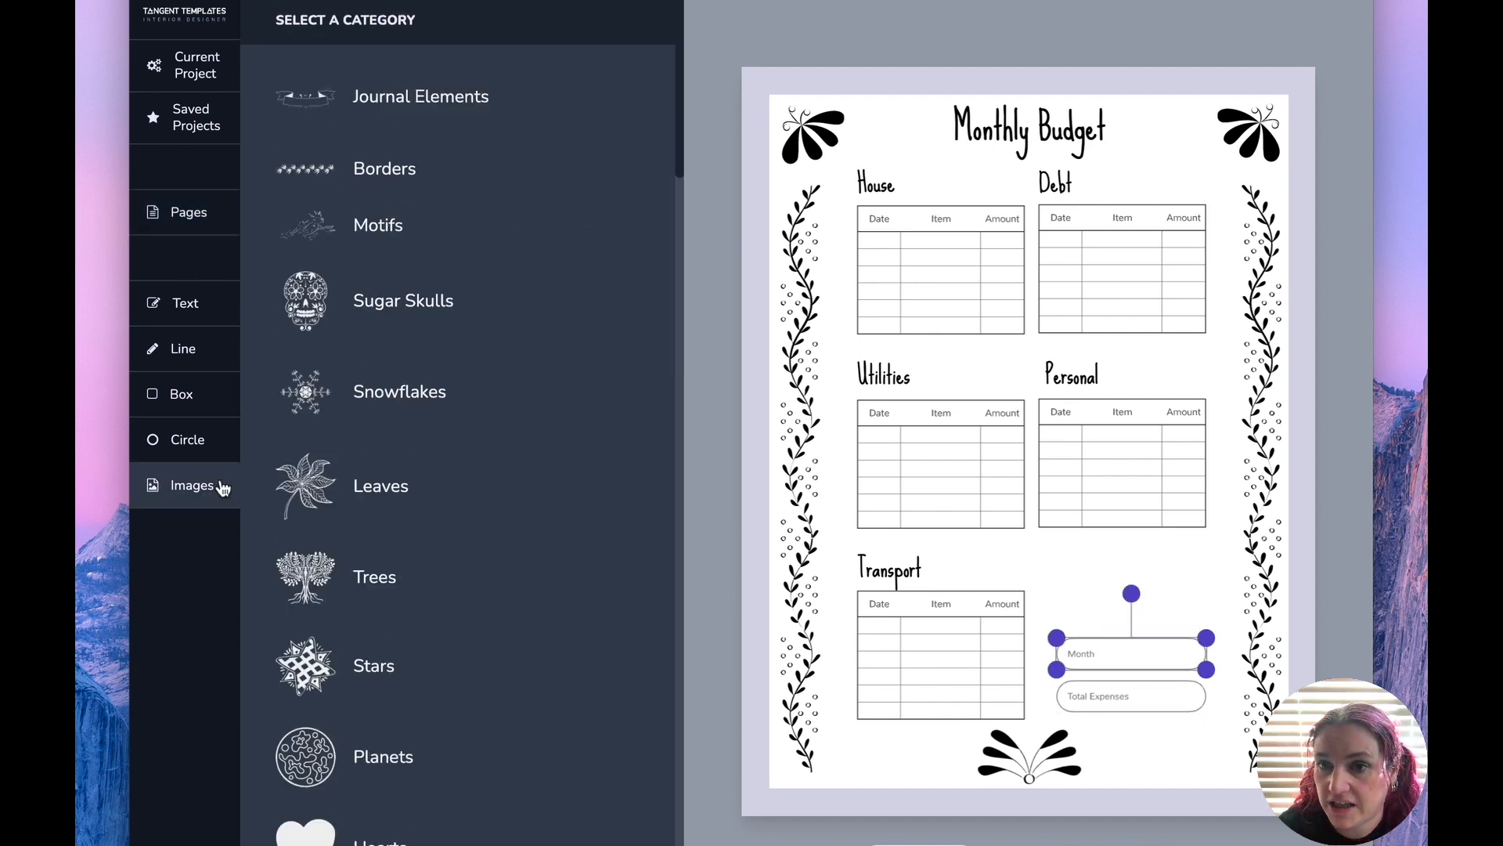
{"action": "left_click_drag", "start_coordinate": [675, 138], "coordinate": [676, 837]}
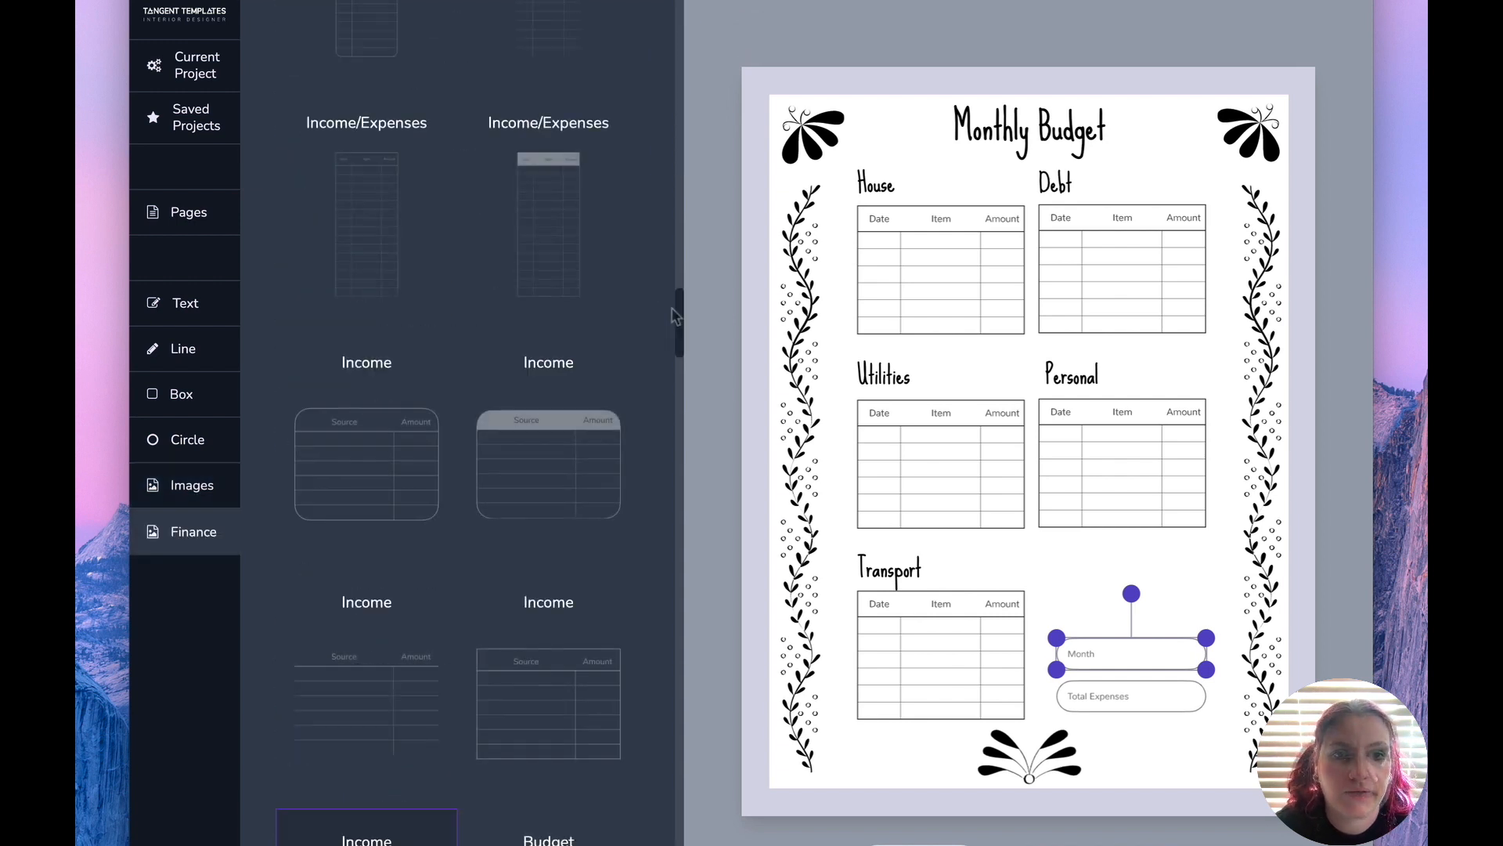
{"action": "left_click_drag", "start_coordinate": [679, 290], "coordinate": [680, 312]}
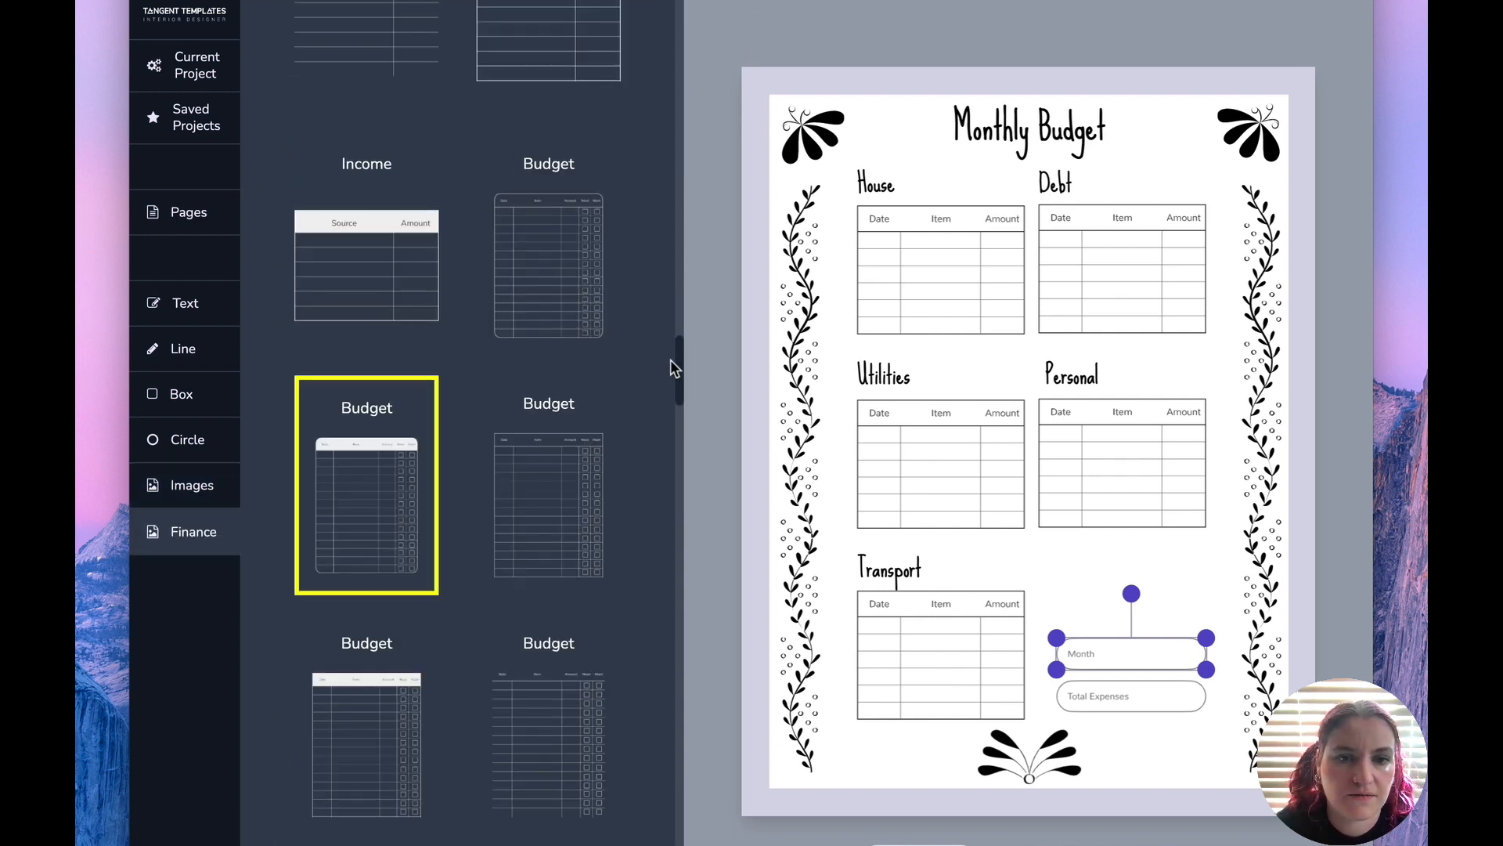
{"action": "left_click_drag", "start_coordinate": [675, 359], "coordinate": [694, 803]}
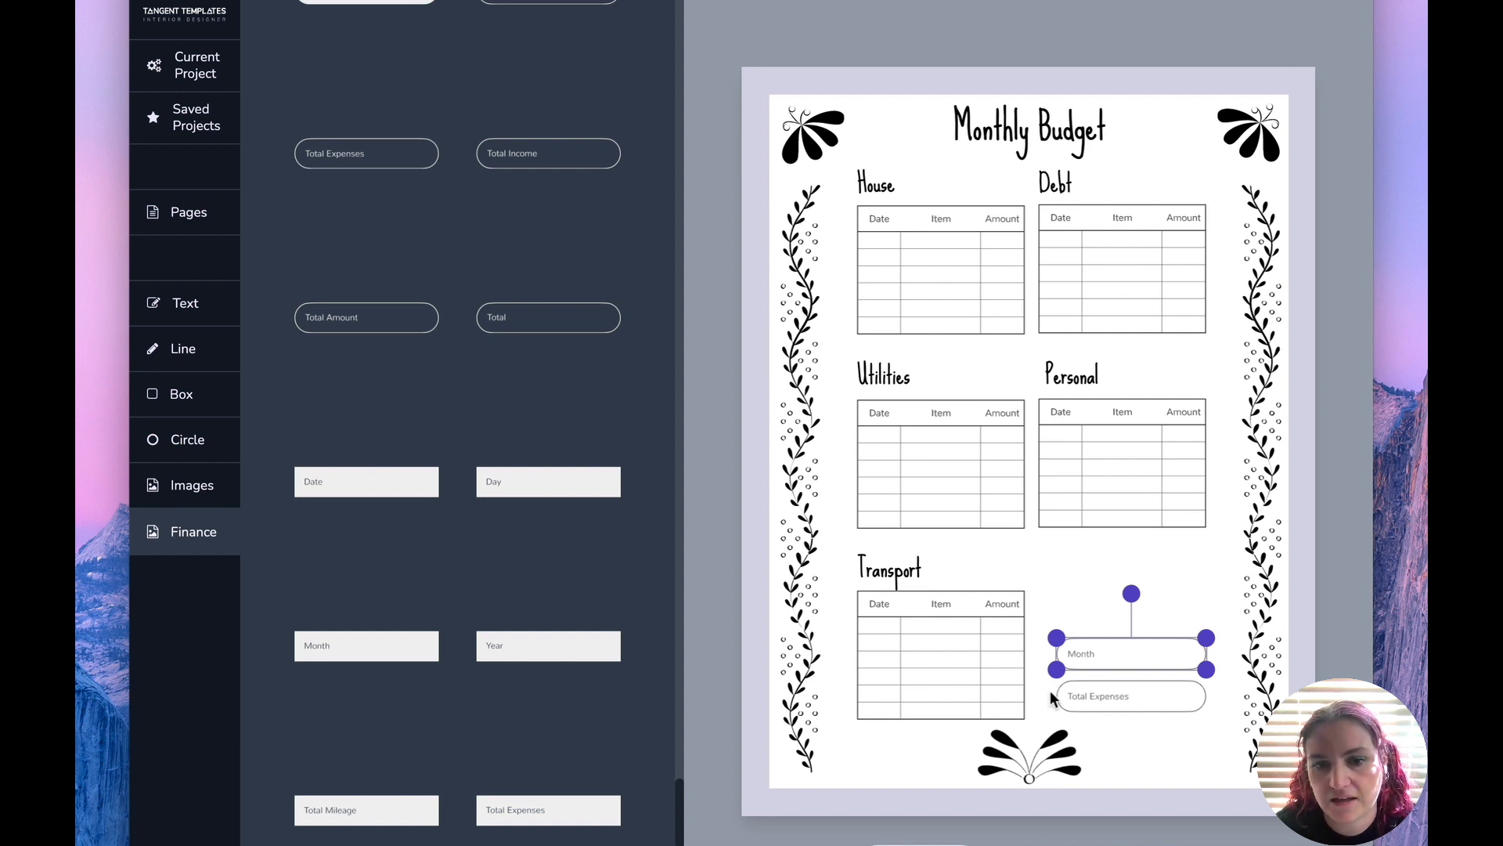
Open page 8 and move the savings jar illustration down slightly, to about 0.59" from the top
{"action": "left_click", "coordinate": [196, 209]}
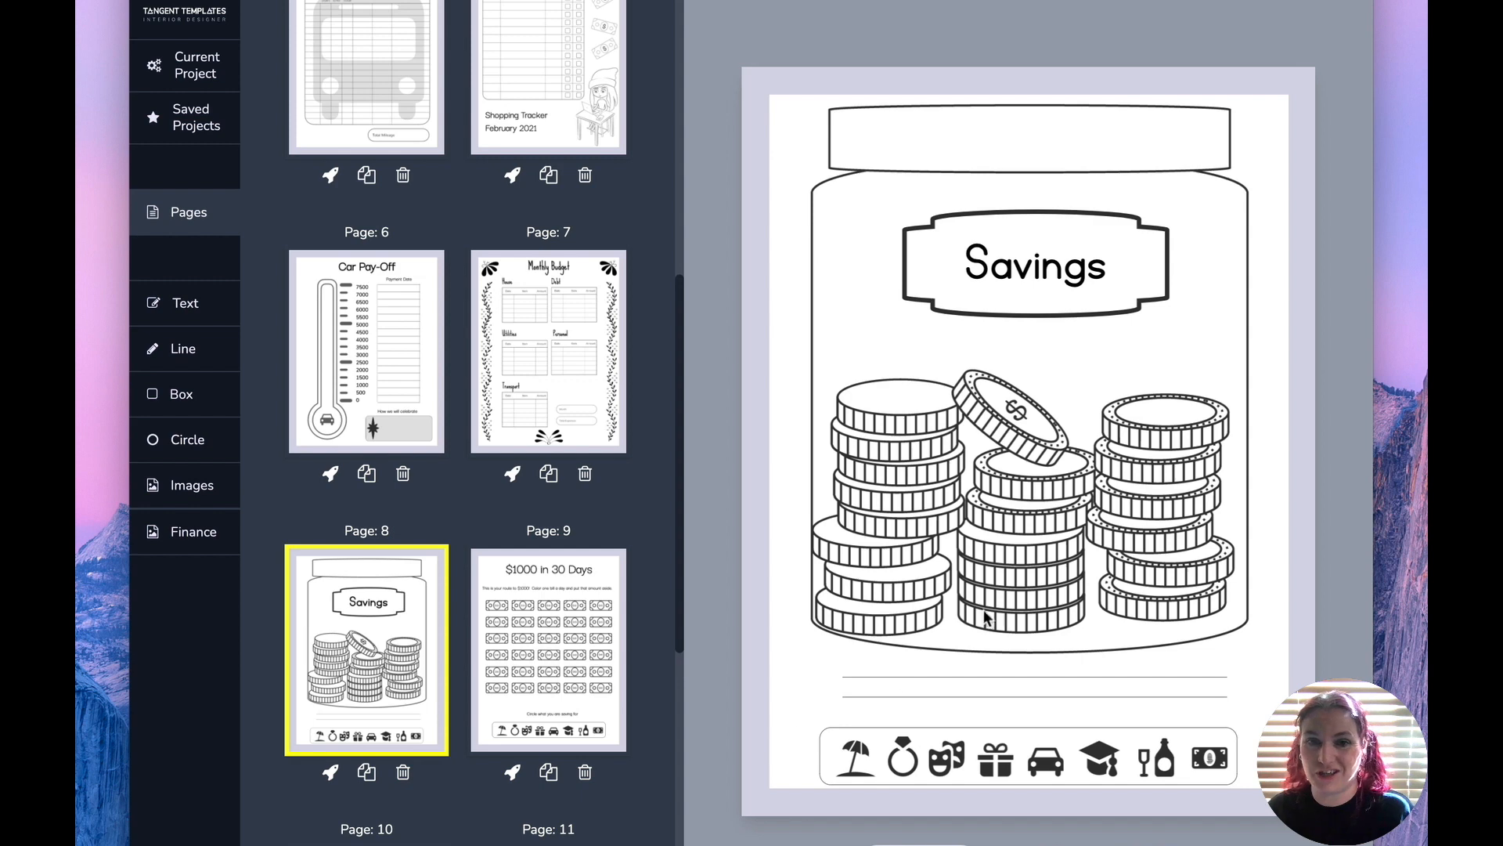
{"action": "left_click", "coordinate": [1035, 566]}
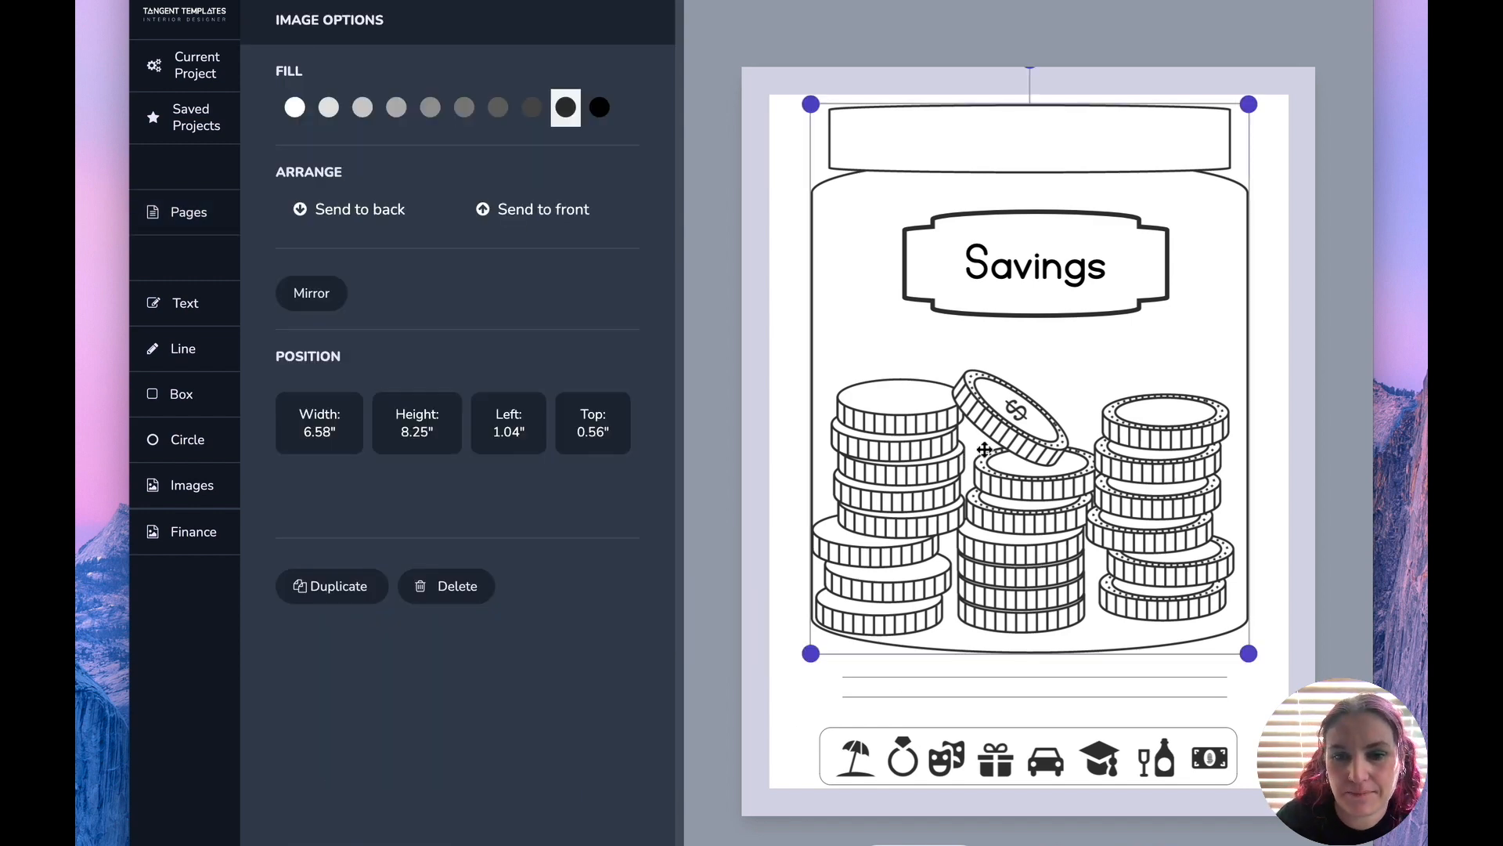
{"action": "mouse_move", "coordinate": [951, 458]}
{"action": "left_mouse_down"}
{"action": "mouse_move", "coordinate": [916, 457]}
{"action": "mouse_move", "coordinate": [1000, 462]}
{"action": "mouse_move", "coordinate": [960, 380]}
{"action": "mouse_move", "coordinate": [952, 462]}
{"action": "left_mouse_up"}
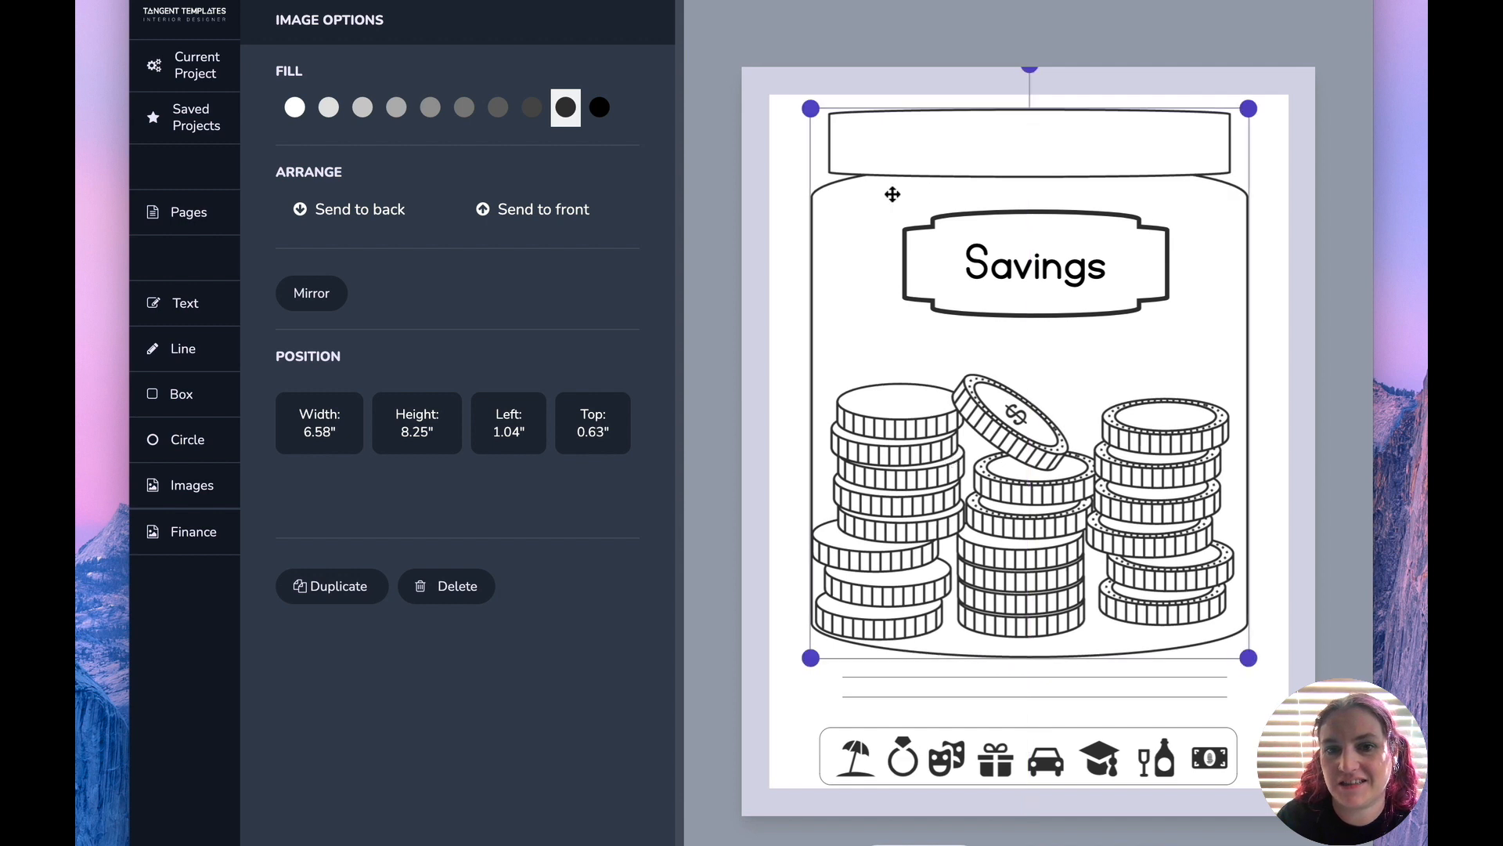
{"action": "left_click", "coordinate": [907, 251]}
{"action": "left_click", "coordinate": [933, 226]}
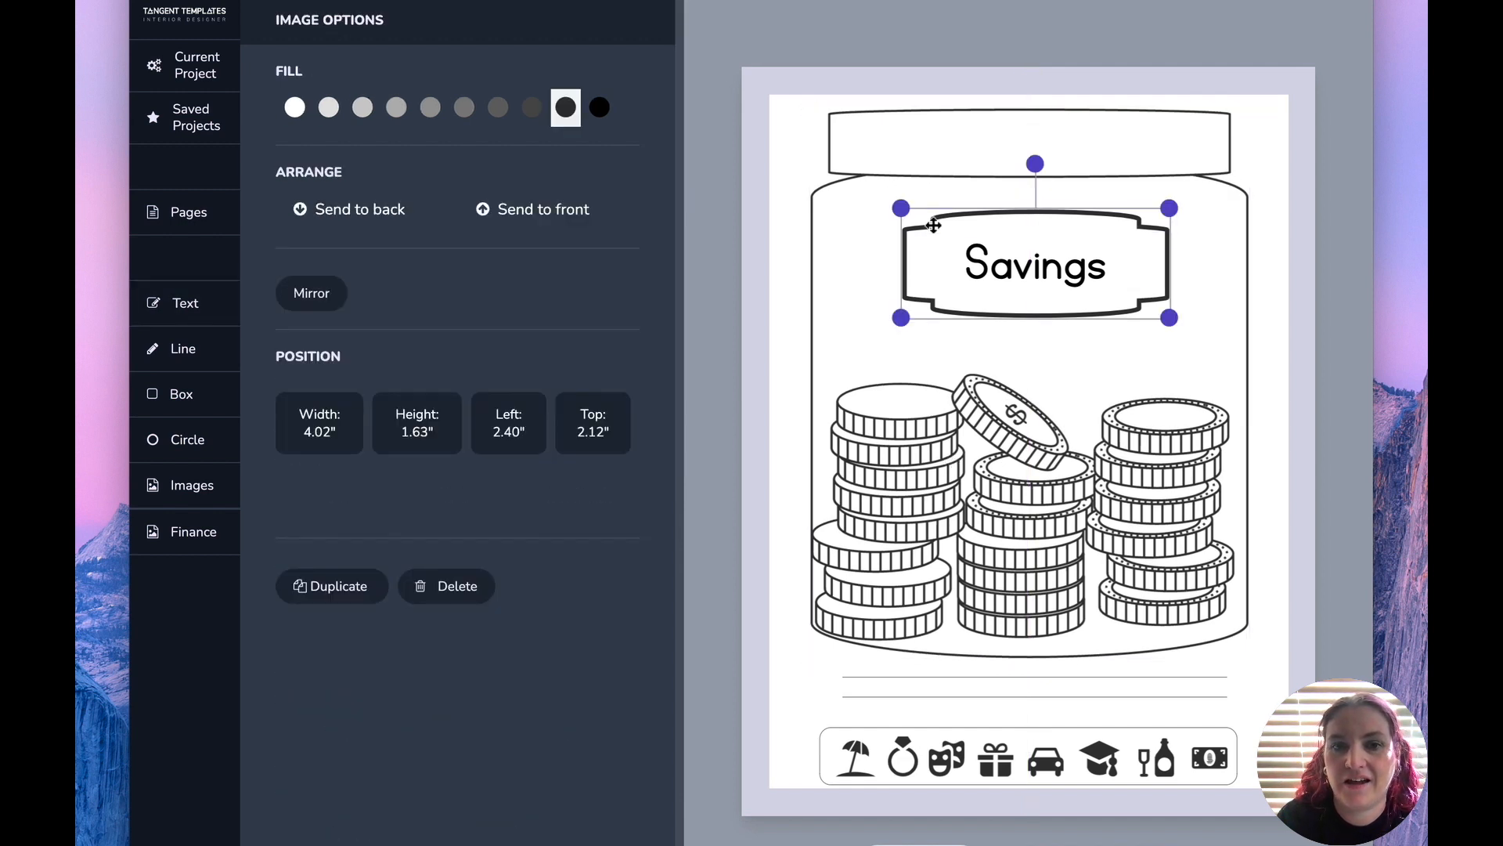
{"action": "left_click", "coordinate": [1016, 275]}
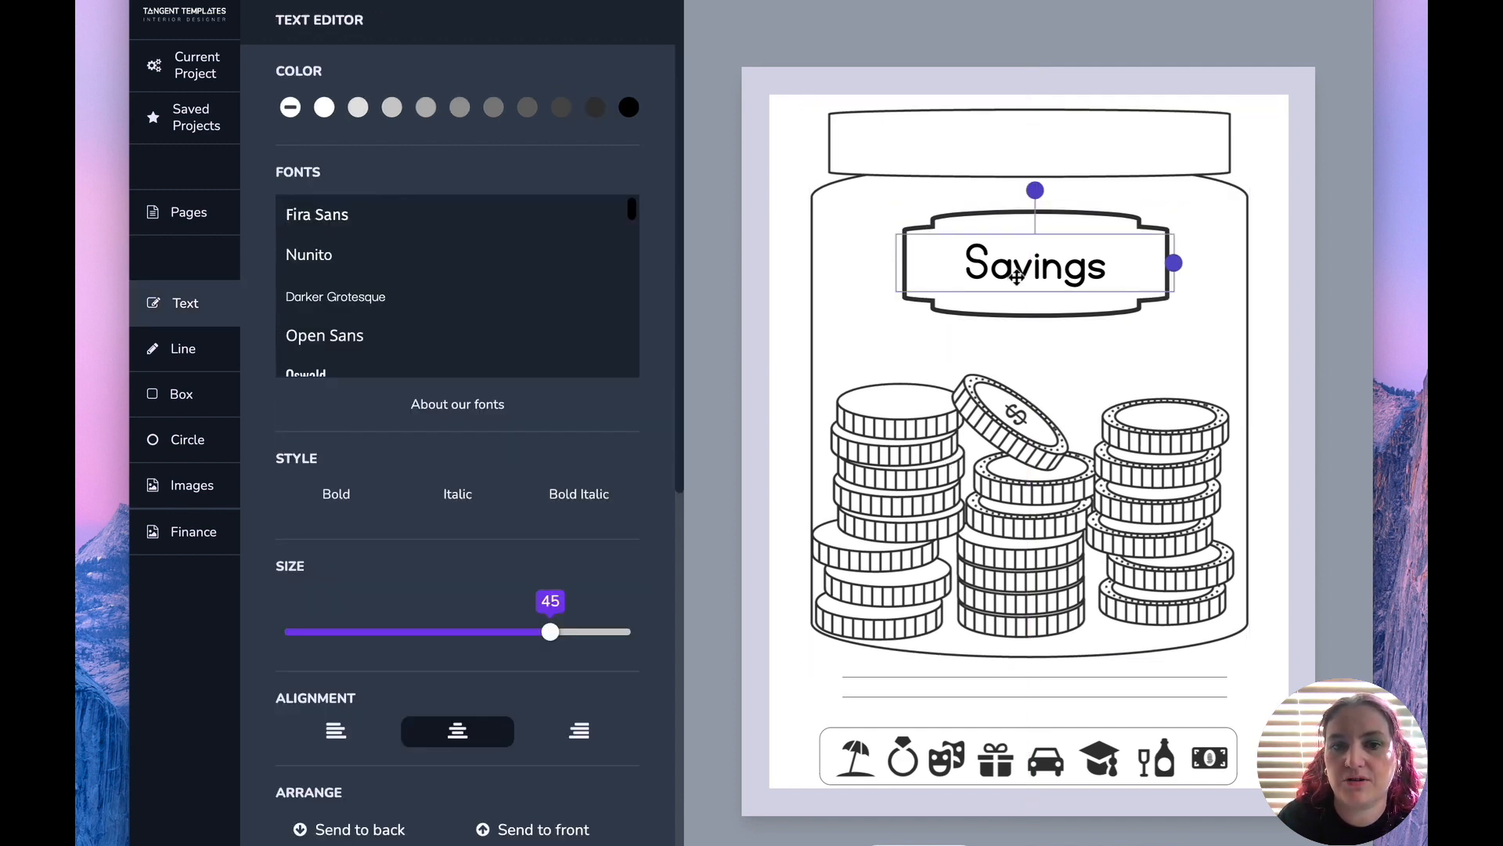
{"action": "left_click_drag", "start_coordinate": [988, 409], "coordinate": [986, 402]}
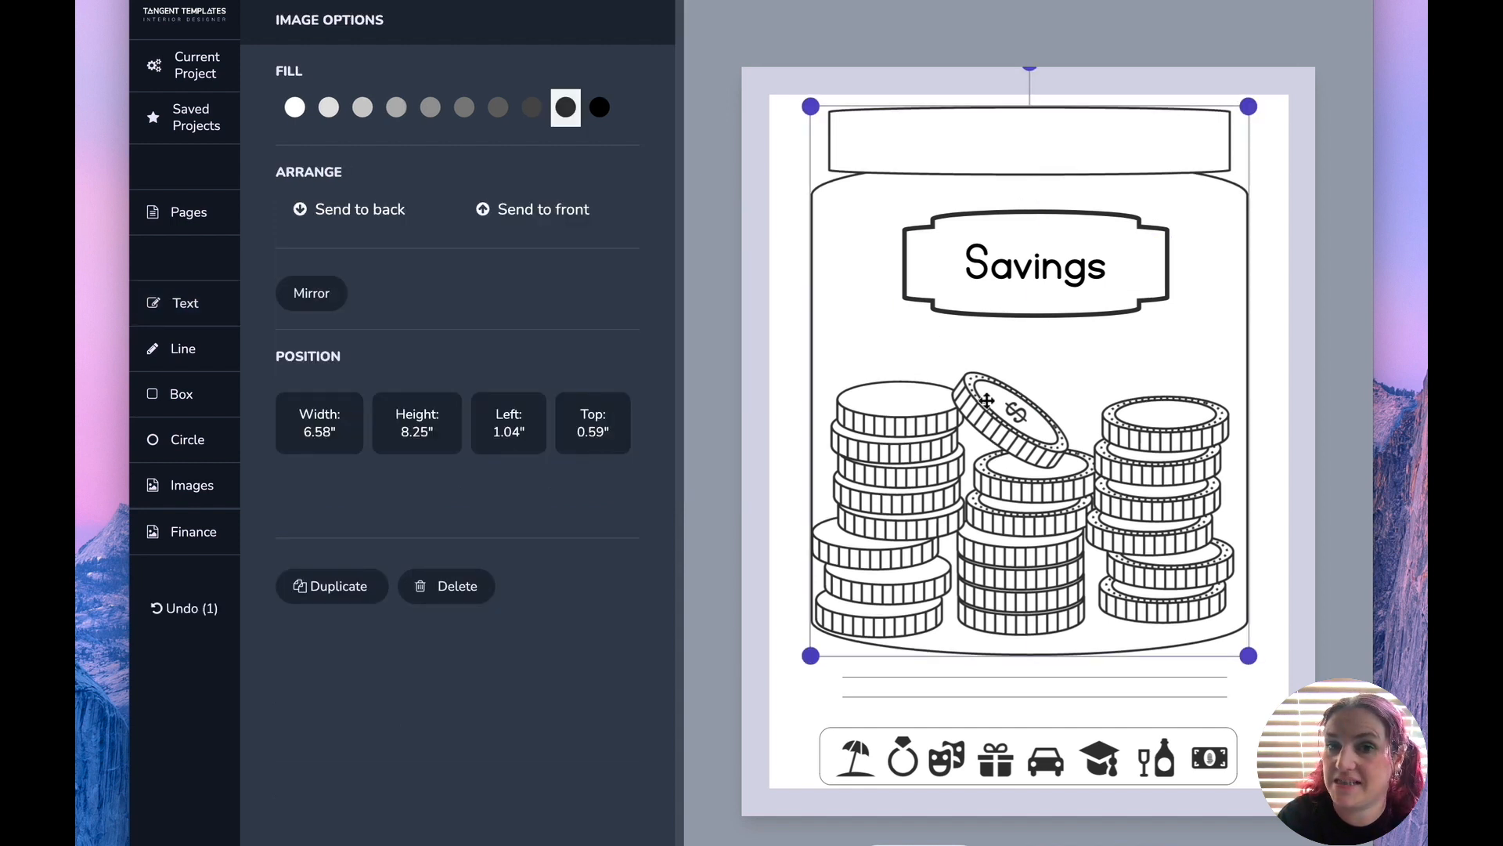
{"action": "left_click", "coordinate": [913, 287]}
{"action": "left_click", "coordinate": [932, 312]}
{"action": "left_click", "coordinate": [1012, 268]}
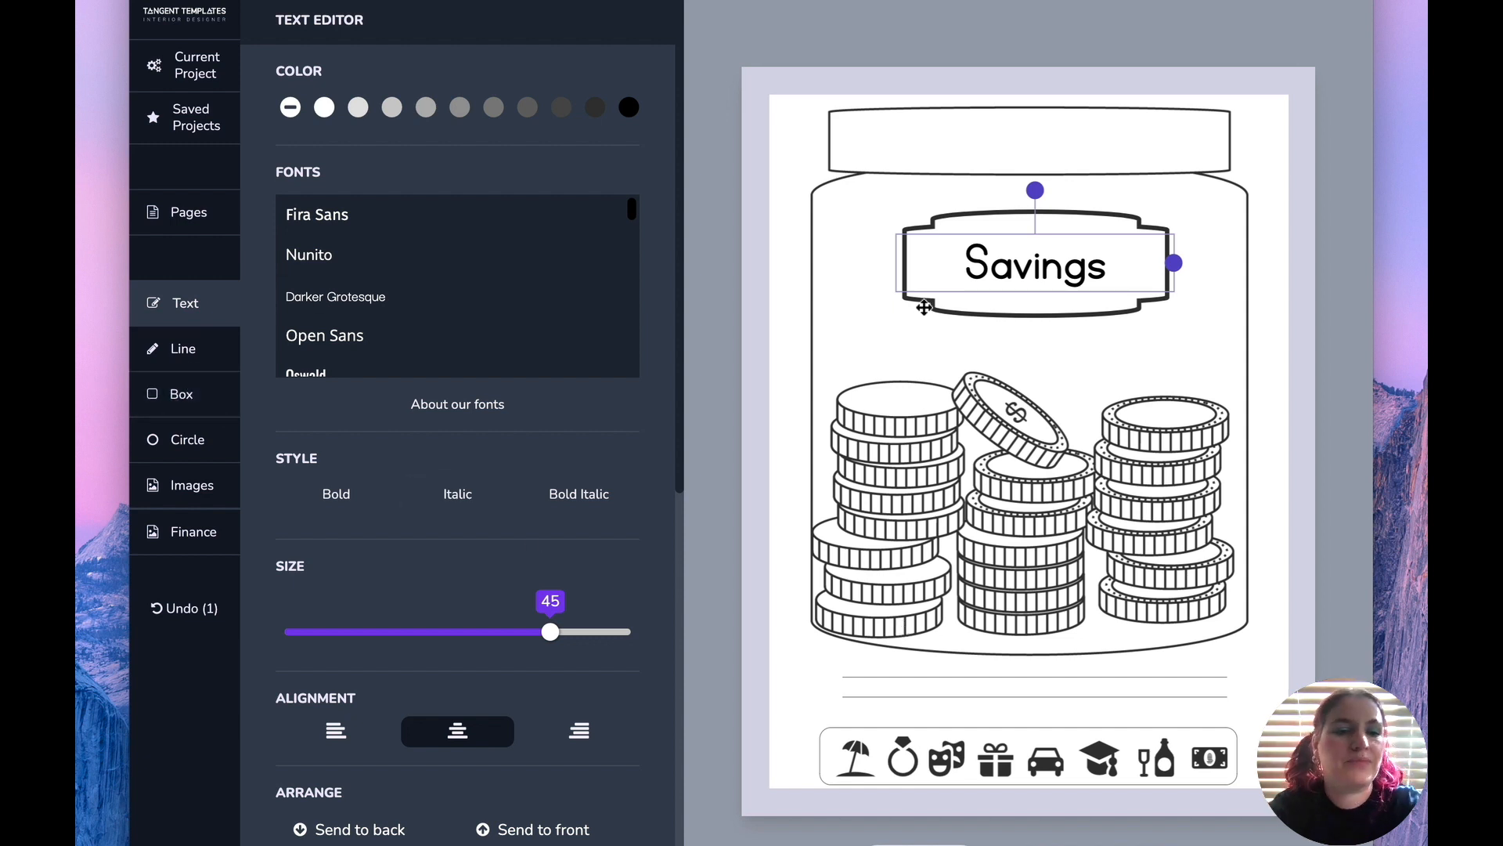
Add a text box on the jar's lid reading "Save $10 a day"
{"action": "left_click", "coordinate": [166, 307]}
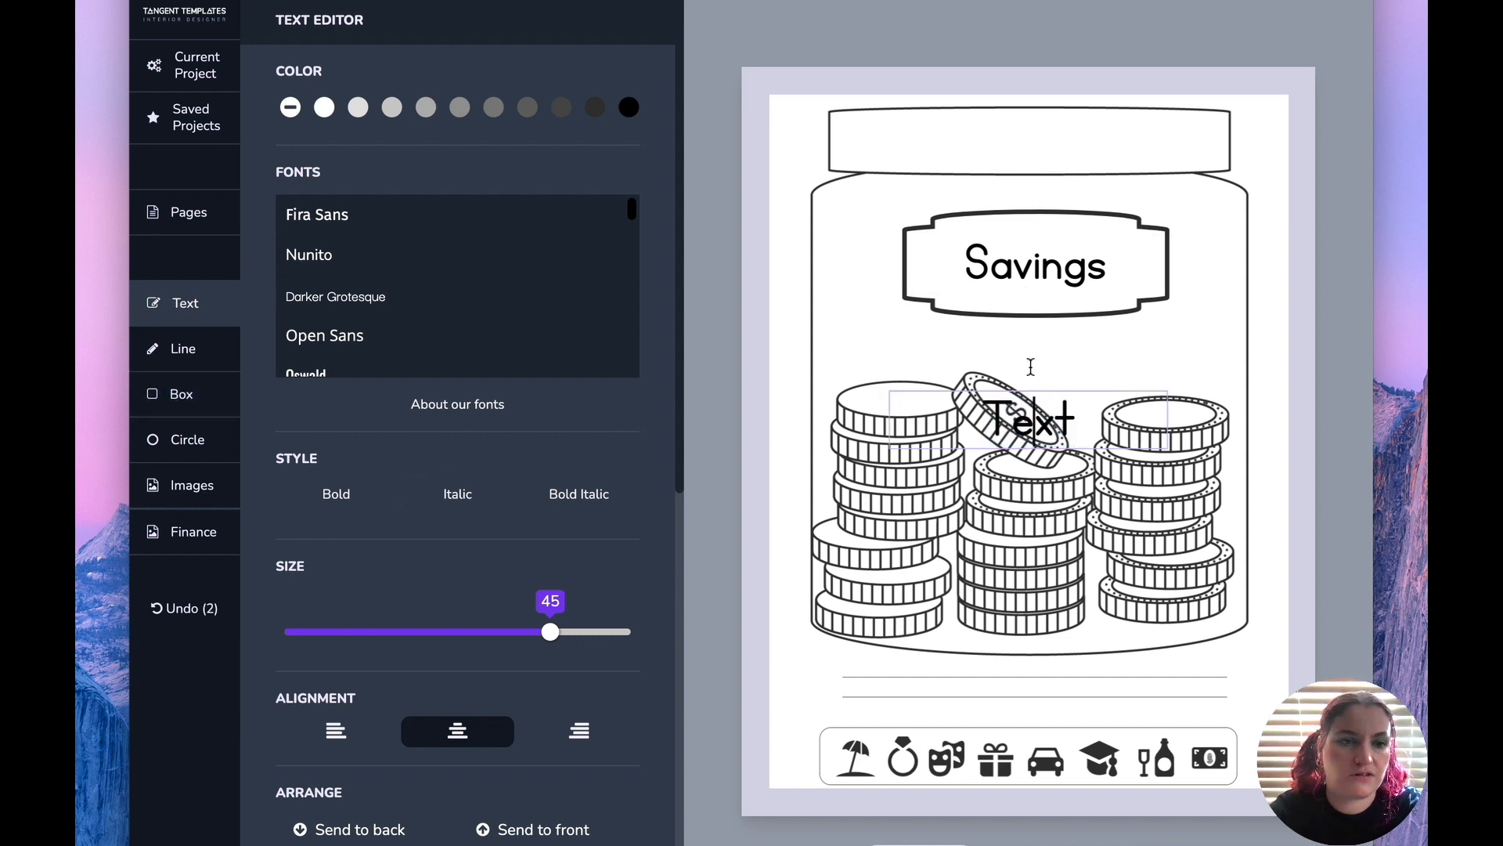
{"action": "left_click", "coordinate": [1088, 366]}
{"action": "left_click", "coordinate": [1064, 406]}
{"action": "left_click_drag", "start_coordinate": [1065, 406], "coordinate": [920, 121]}
{"action": "double_click", "coordinate": [1030, 124]}
{"action": "type", "text": "S"}
{"action": "key", "text": "shift+End"}
{"action": "type", "text": "a"}
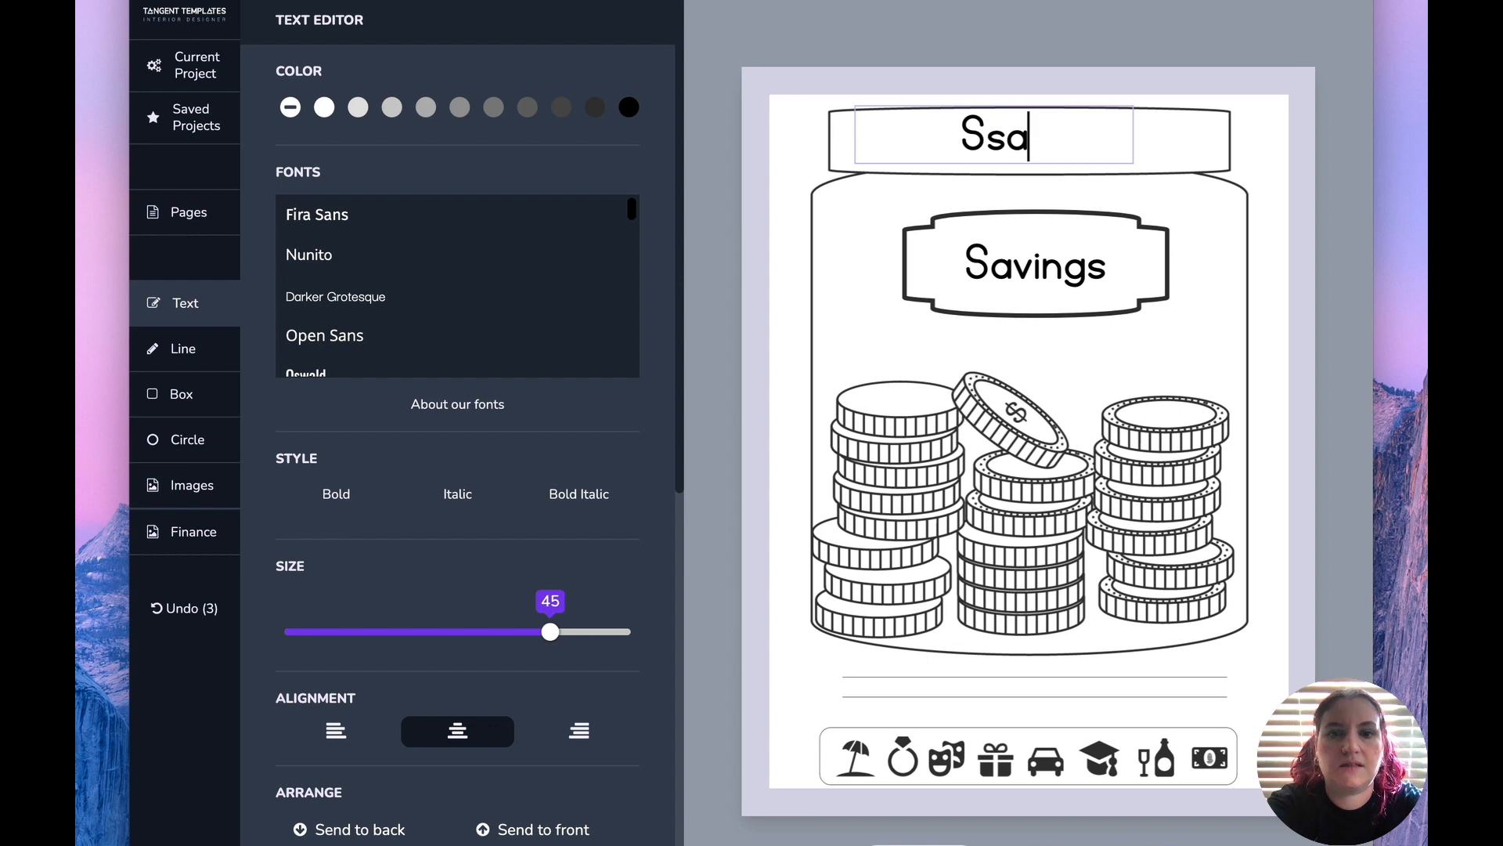
{"action": "type", "text": "ve $10 a day"}
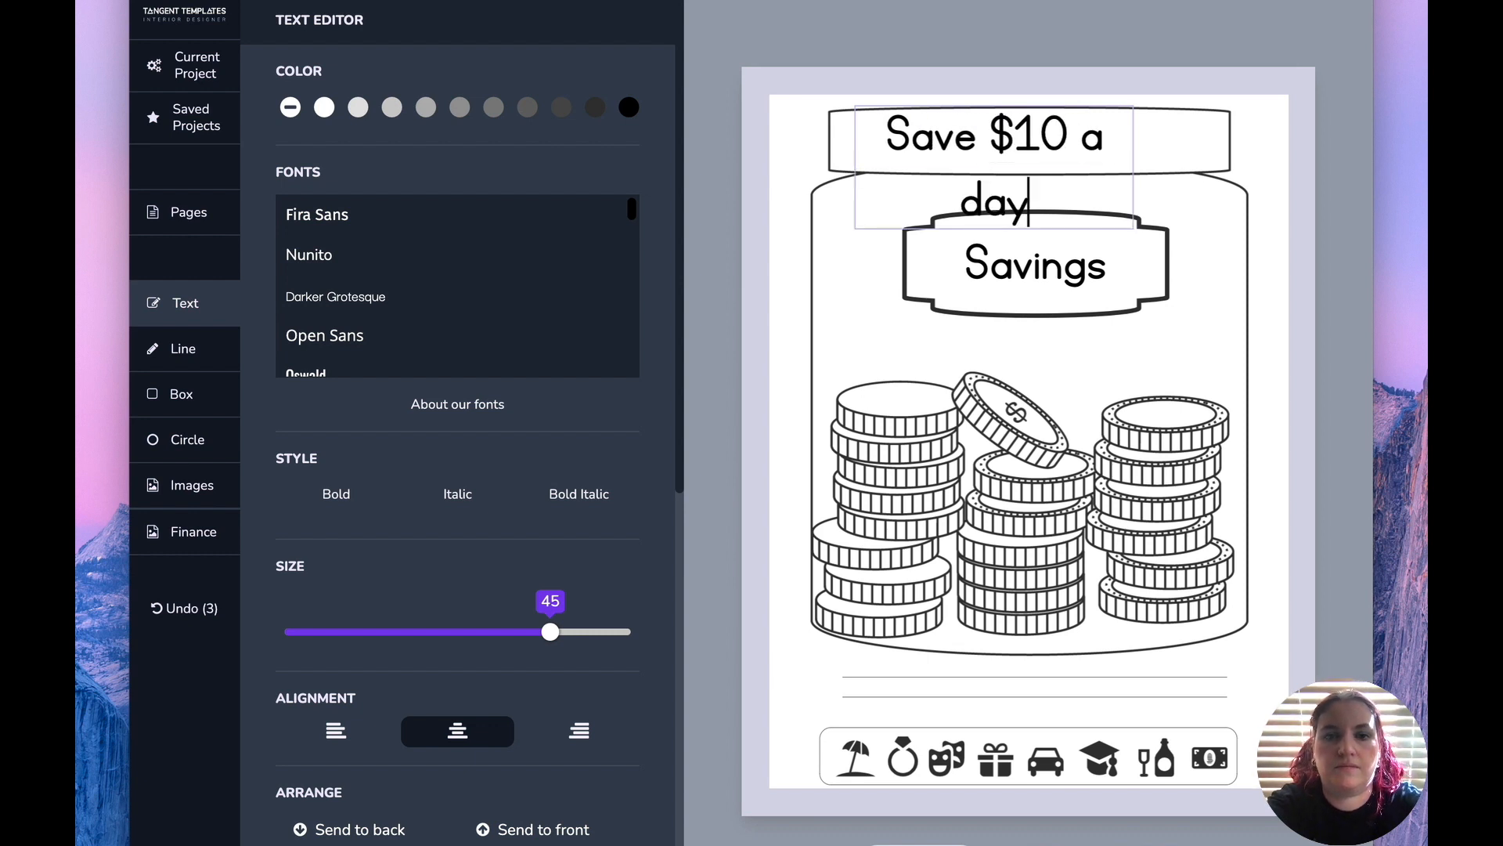
Widen the "Save $10 a day" text box so it fits on one line and move it down slightly within the lid
{"action": "left_click", "coordinate": [1272, 152]}
{"action": "left_click", "coordinate": [1096, 157]}
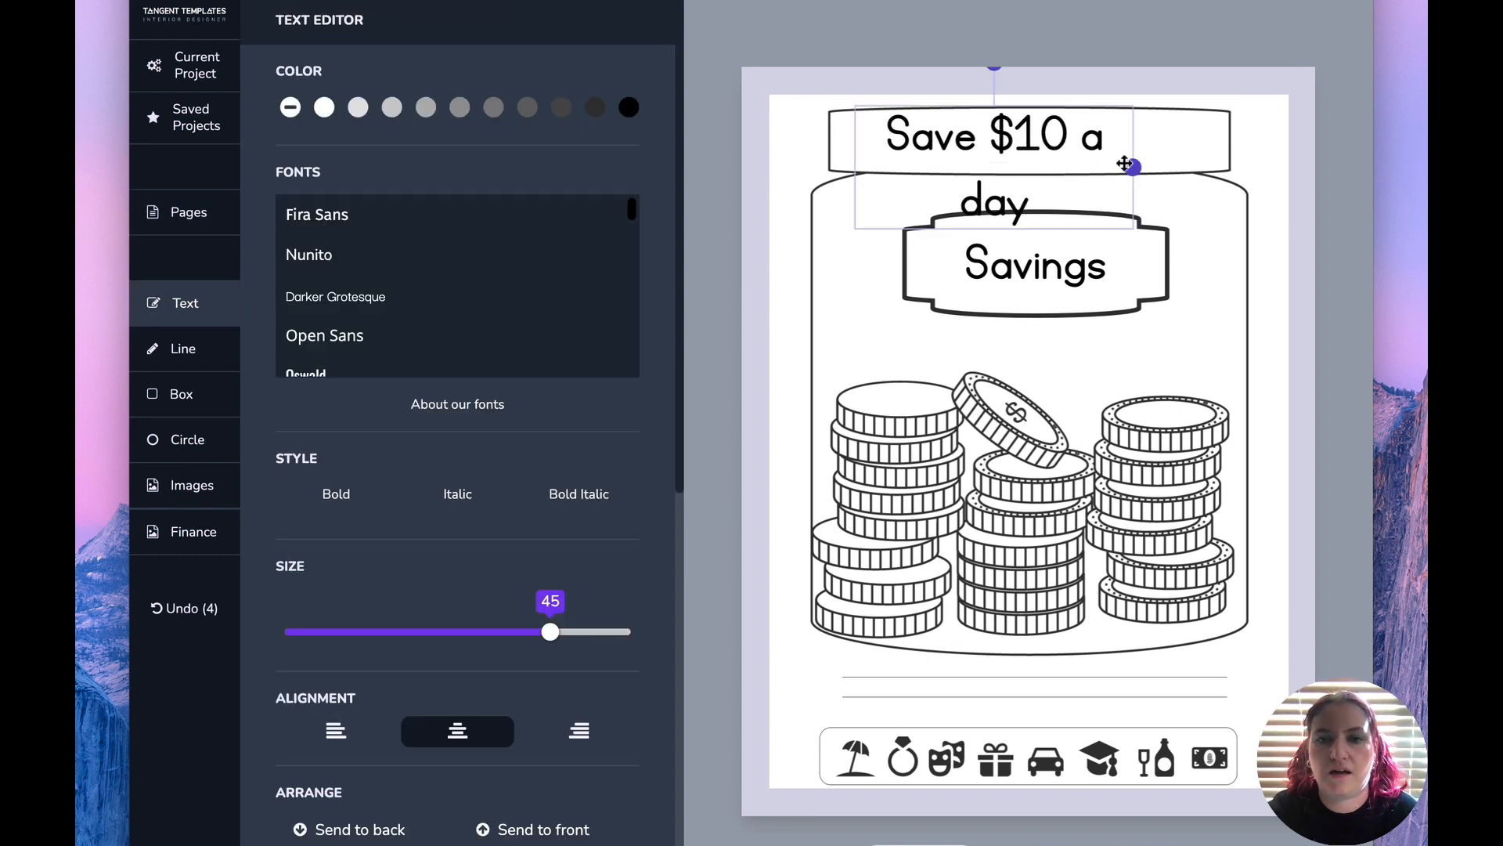
{"action": "left_click_drag", "start_coordinate": [1132, 167], "coordinate": [1218, 160]}
{"action": "left_click", "coordinate": [1276, 177]}
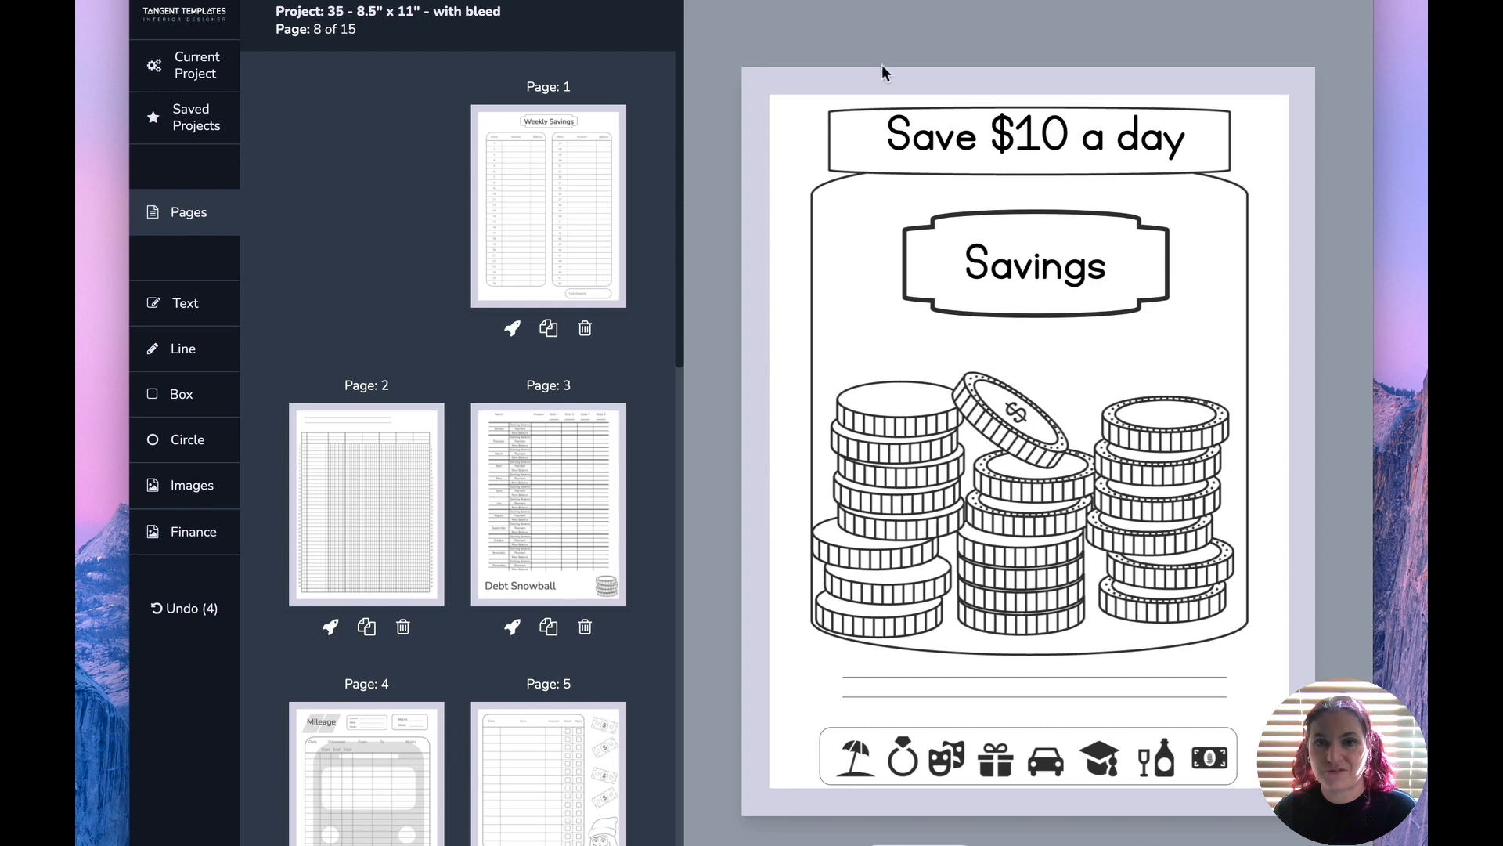
{"action": "left_click_drag", "start_coordinate": [1027, 146], "coordinate": [1025, 156]}
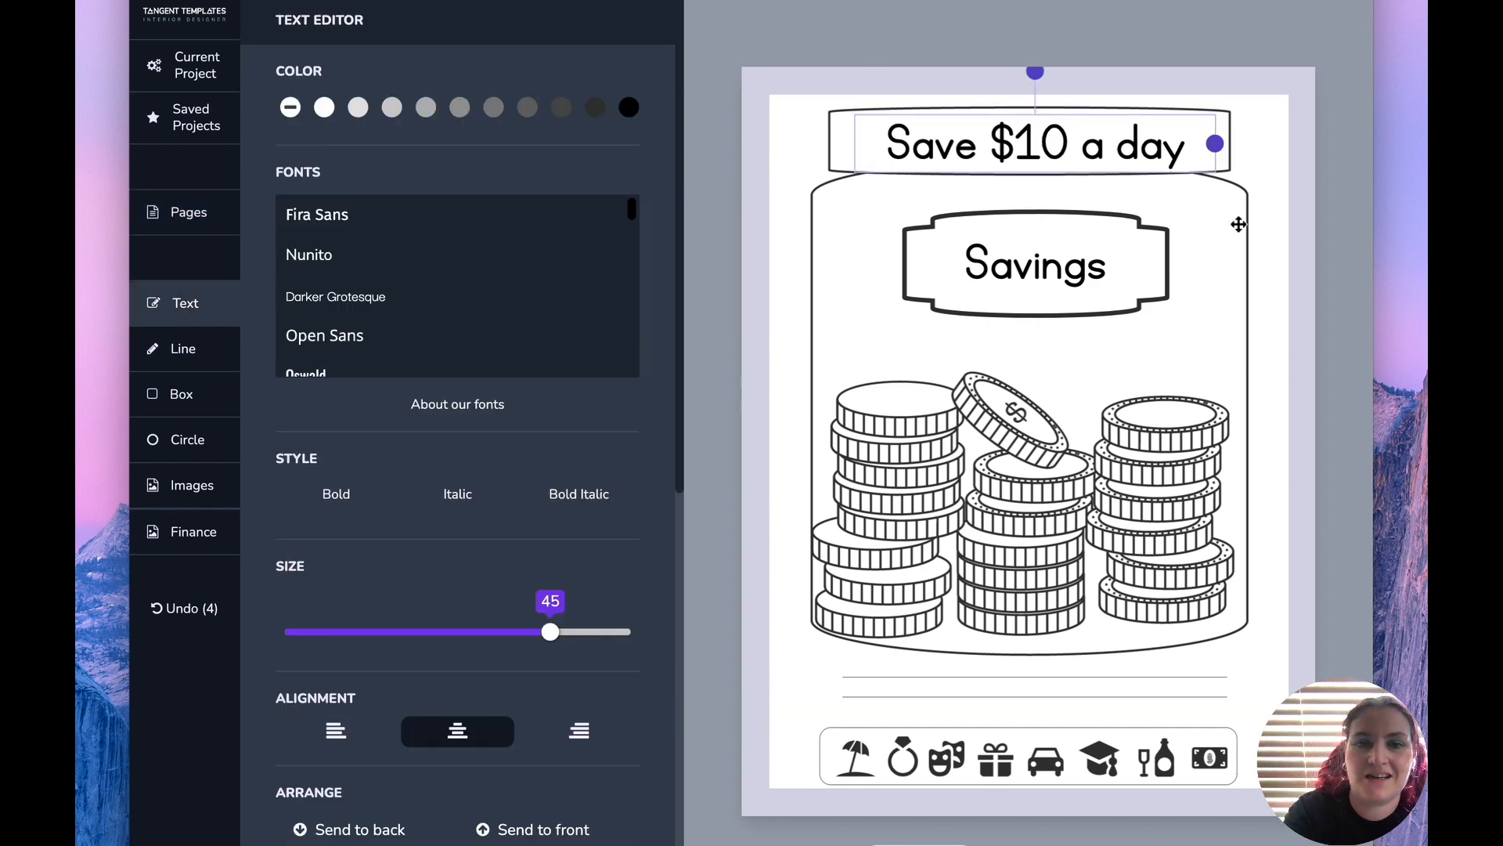
{"action": "left_click", "coordinate": [1270, 228]}
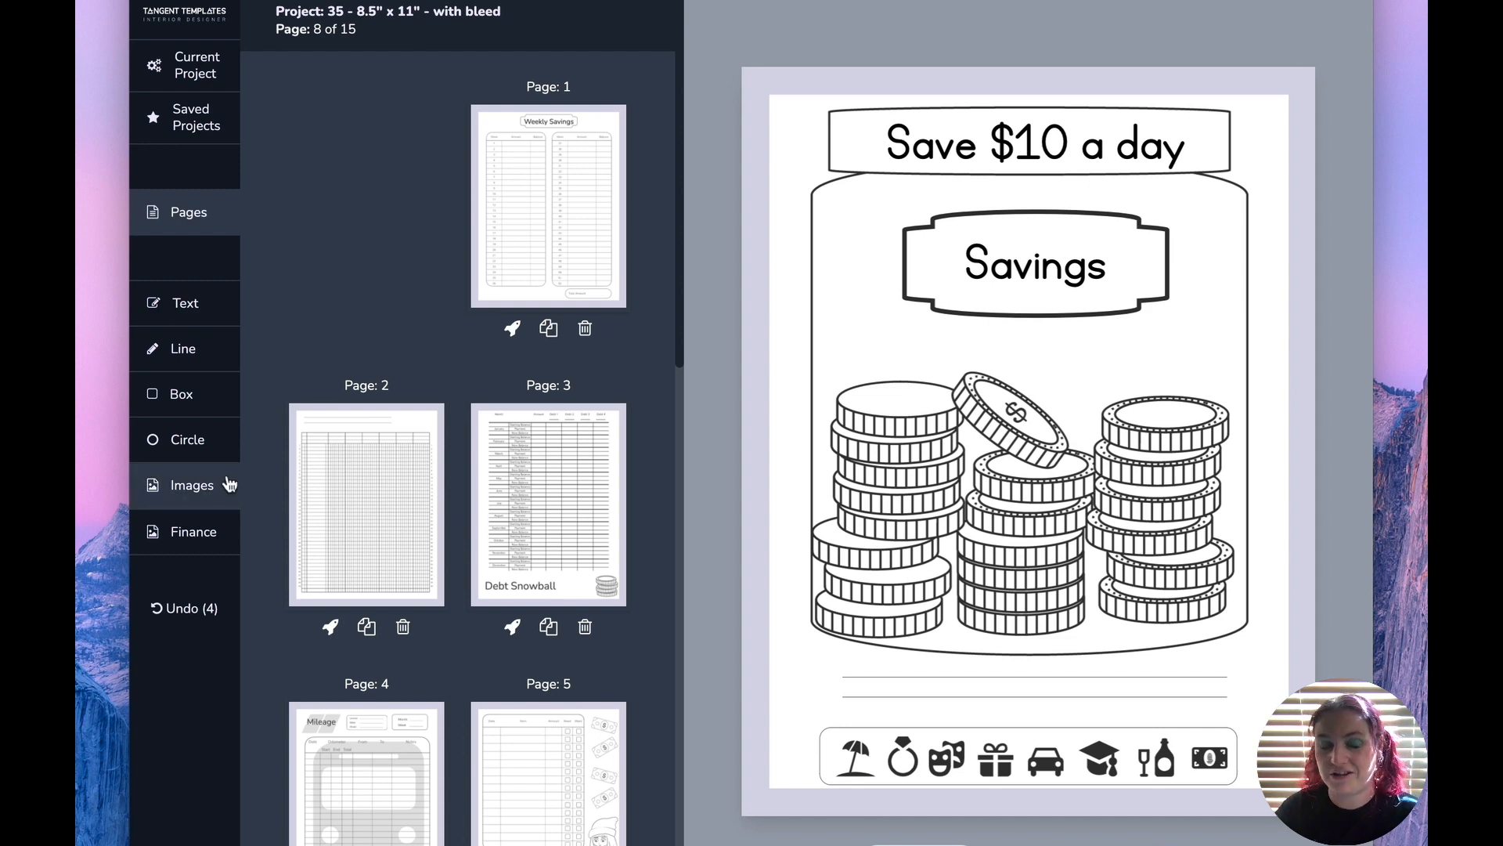
Add a looped hanging tag from the Jars image category, shrink it to about 0.81" by 2.29" and place it beside the Savings label
{"action": "left_click", "coordinate": [188, 532]}
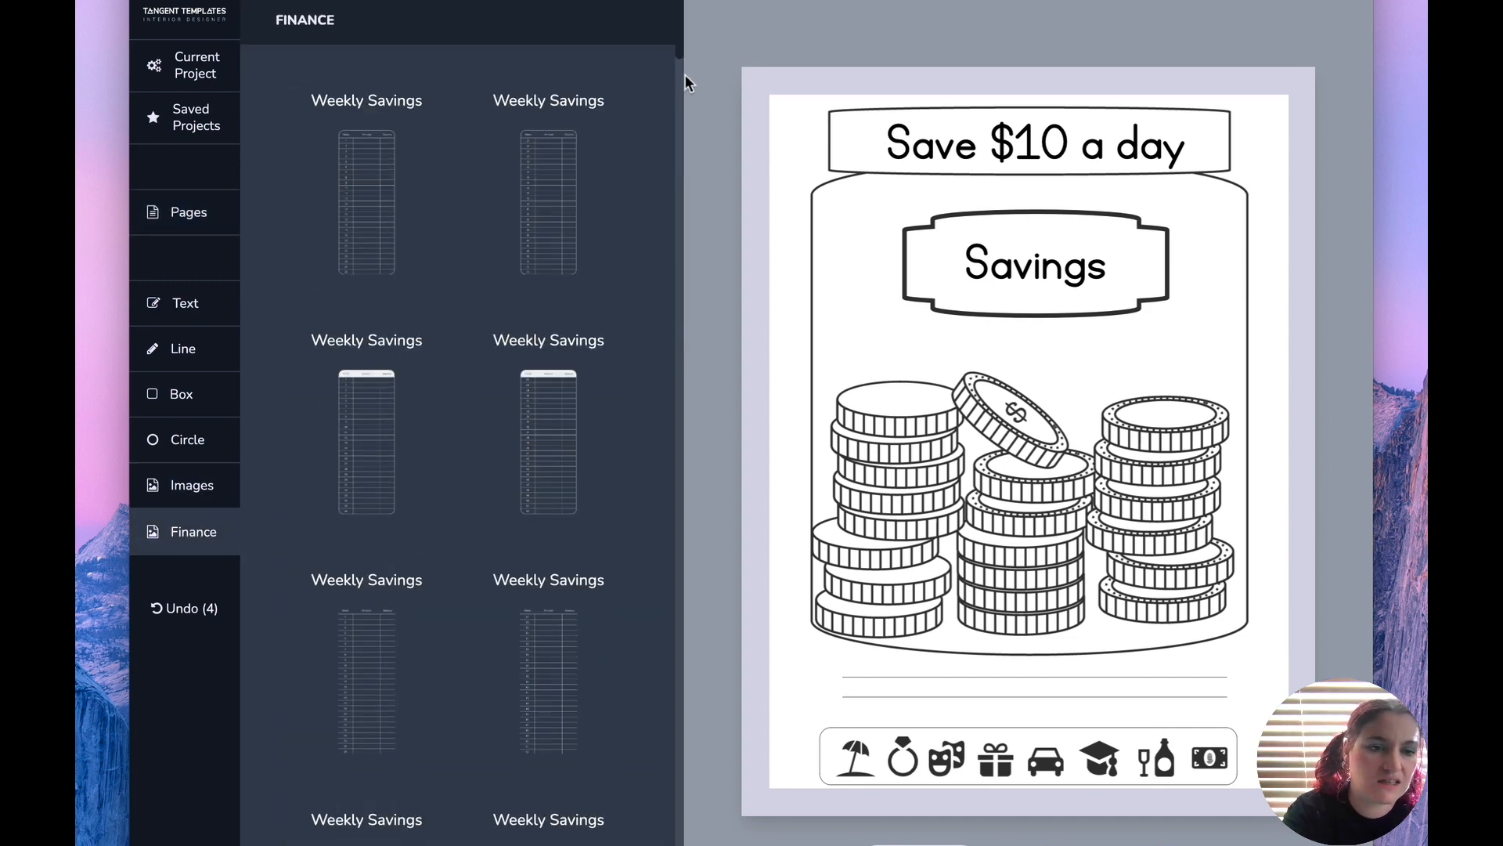
{"action": "scroll", "coordinate": [678, 54], "scroll_direction": "down", "scroll_amount": 15}
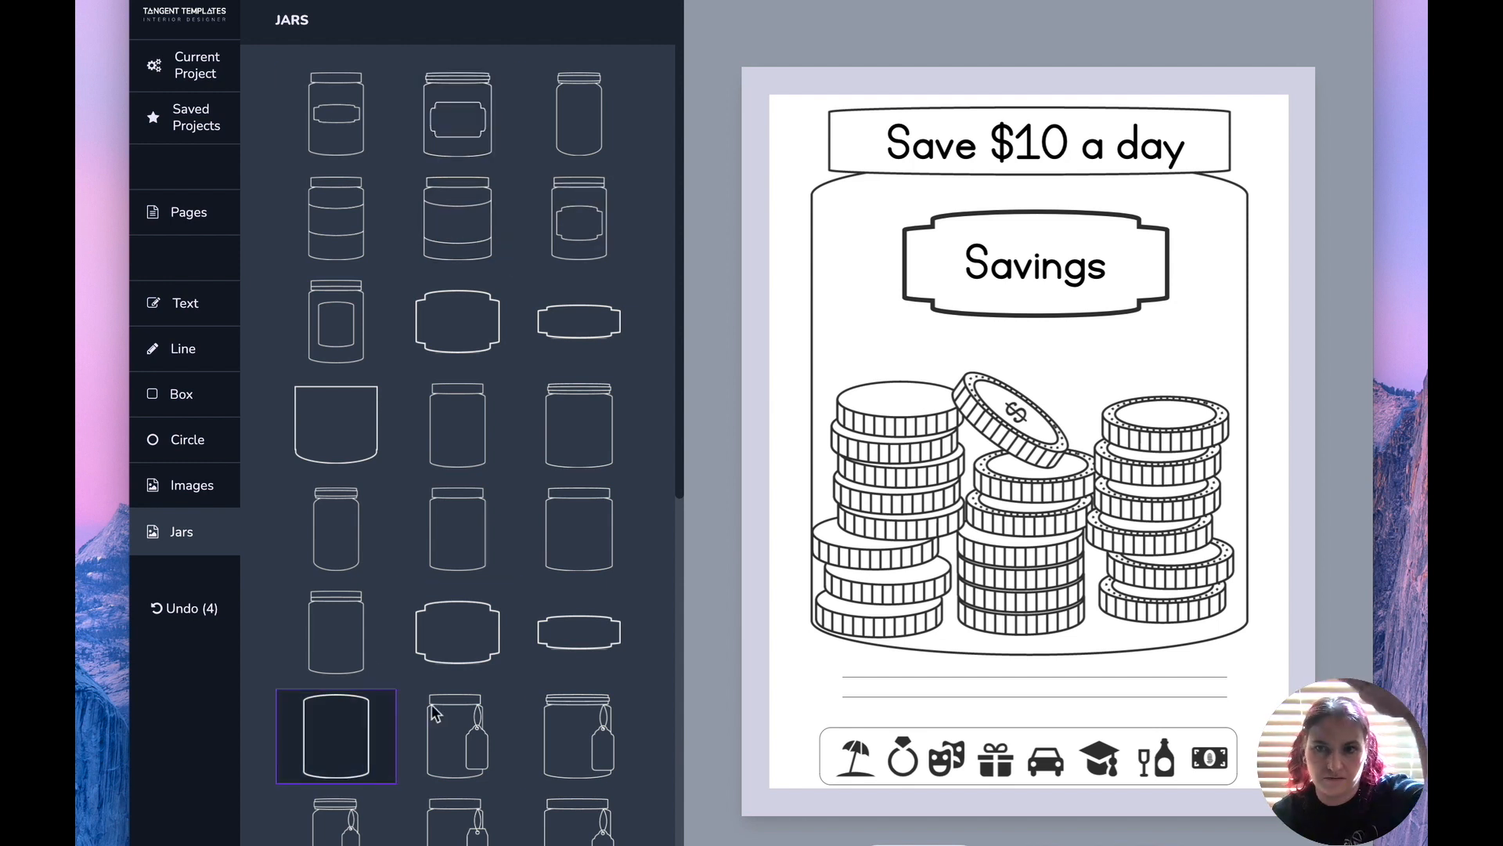
{"action": "scroll", "coordinate": [533, 646], "scroll_direction": "down", "scroll_amount": 3}
{"action": "scroll", "coordinate": [533, 647], "scroll_direction": "down", "scroll_amount": 1}
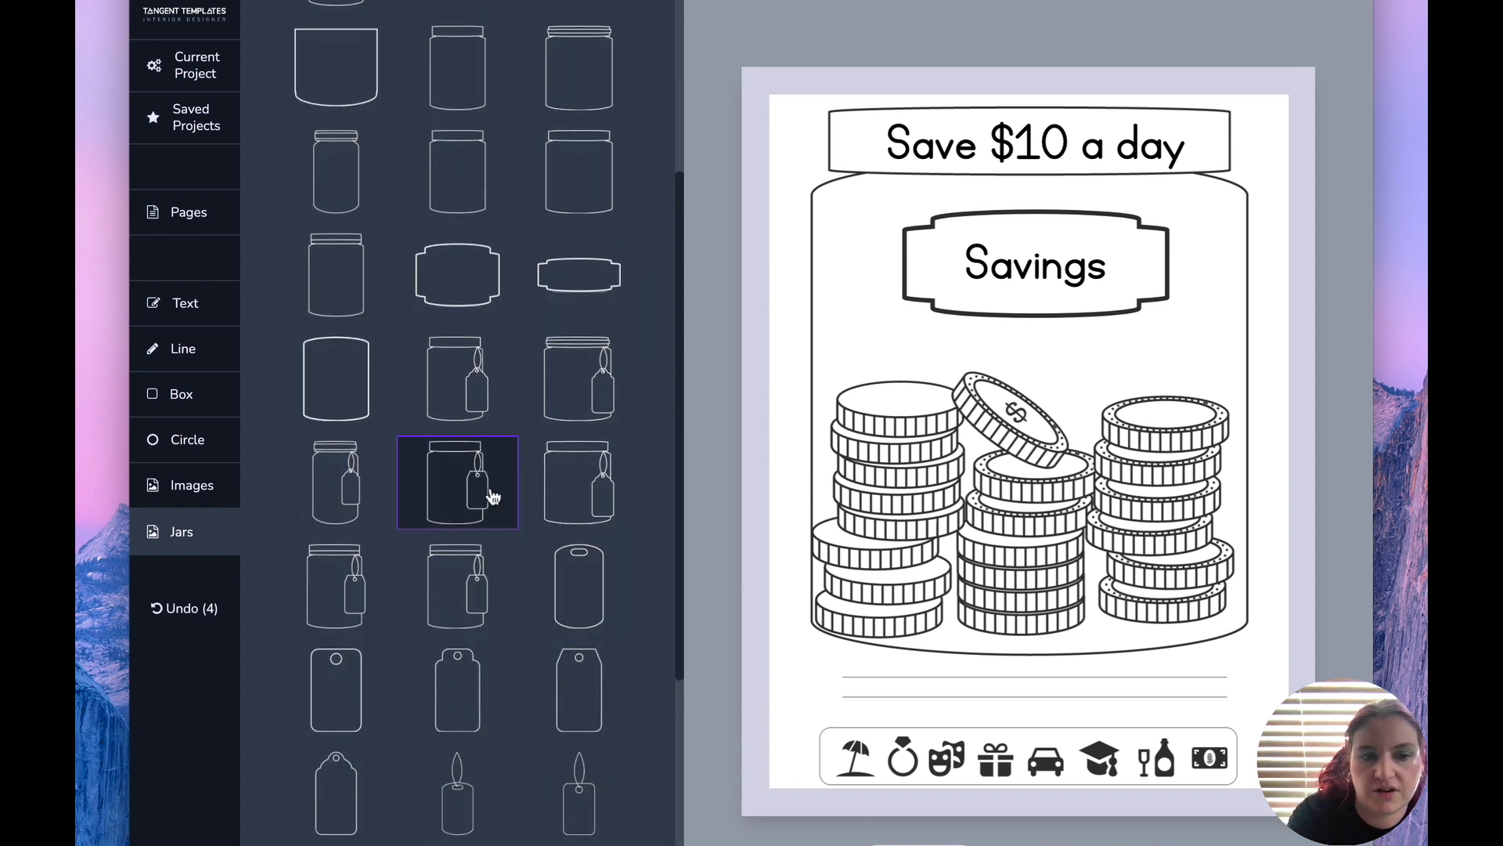
{"action": "scroll", "coordinate": [458, 591], "scroll_direction": "down", "scroll_amount": 2}
{"action": "scroll", "coordinate": [462, 586], "scroll_direction": "down", "scroll_amount": 3}
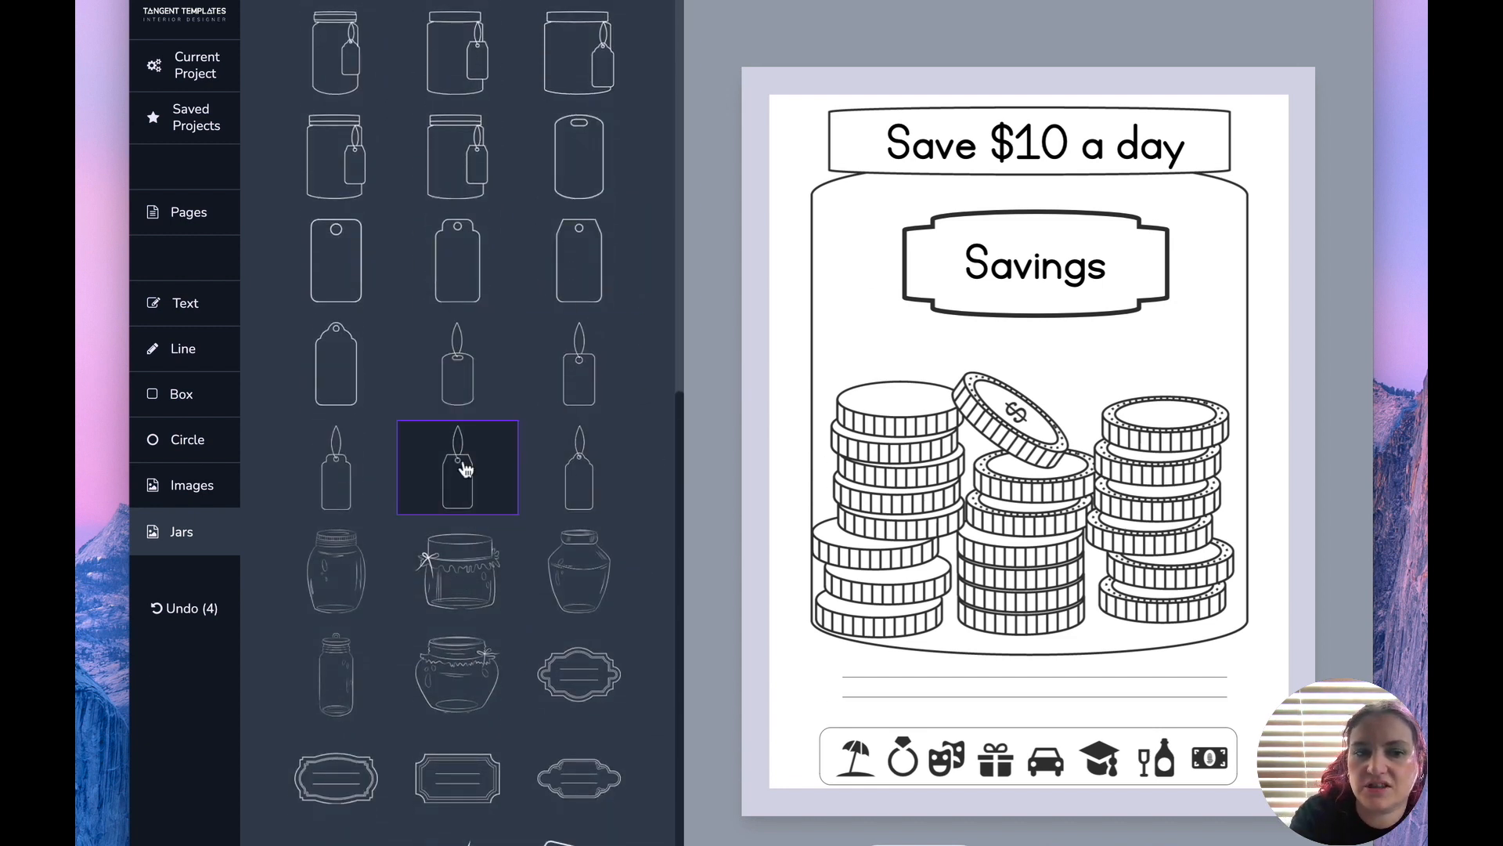
{"action": "left_click", "coordinate": [454, 494]}
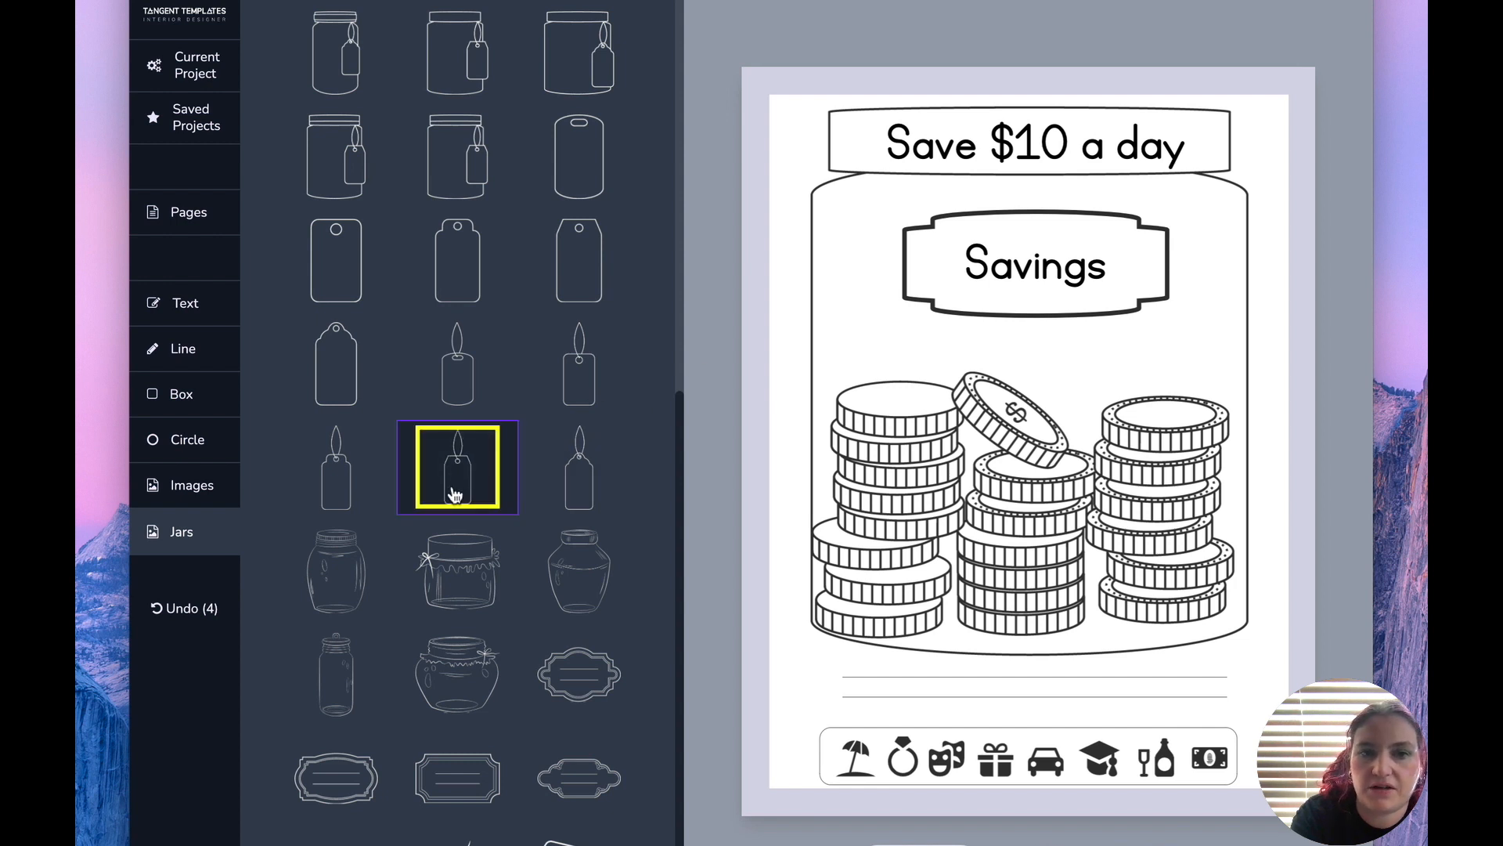
{"action": "left_click_drag", "start_coordinate": [861, 347], "coordinate": [775, 292]}
{"action": "left_click_drag", "start_coordinate": [875, 122], "coordinate": [774, 236]}
{"action": "left_click_drag", "start_coordinate": [804, 355], "coordinate": [861, 274]}
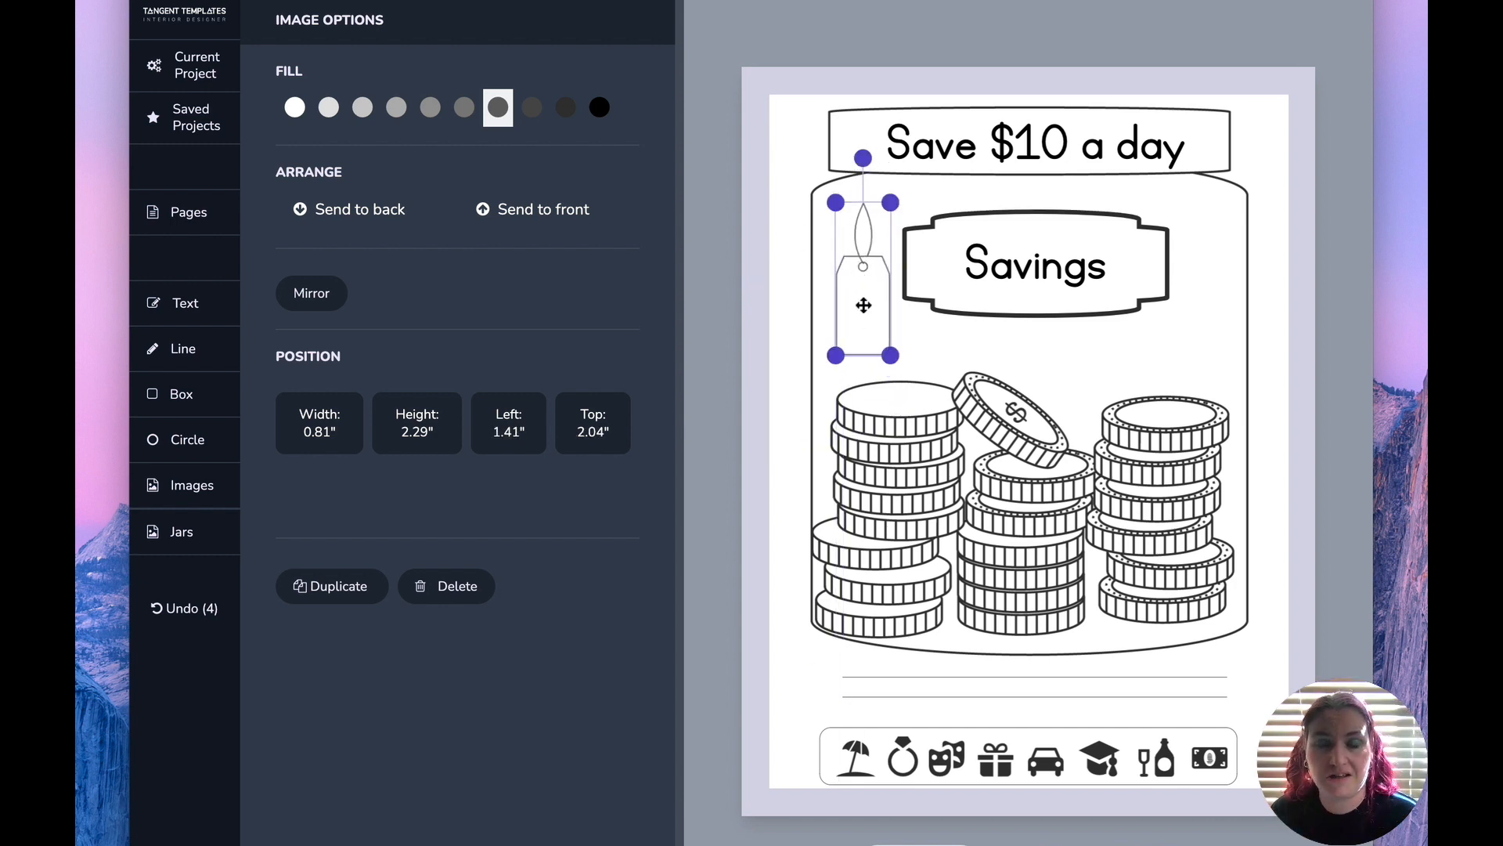
Open the blank page 15 and add a looped hanging tag with notched shoulders from the Jars image category
{"action": "left_click", "coordinate": [213, 225]}
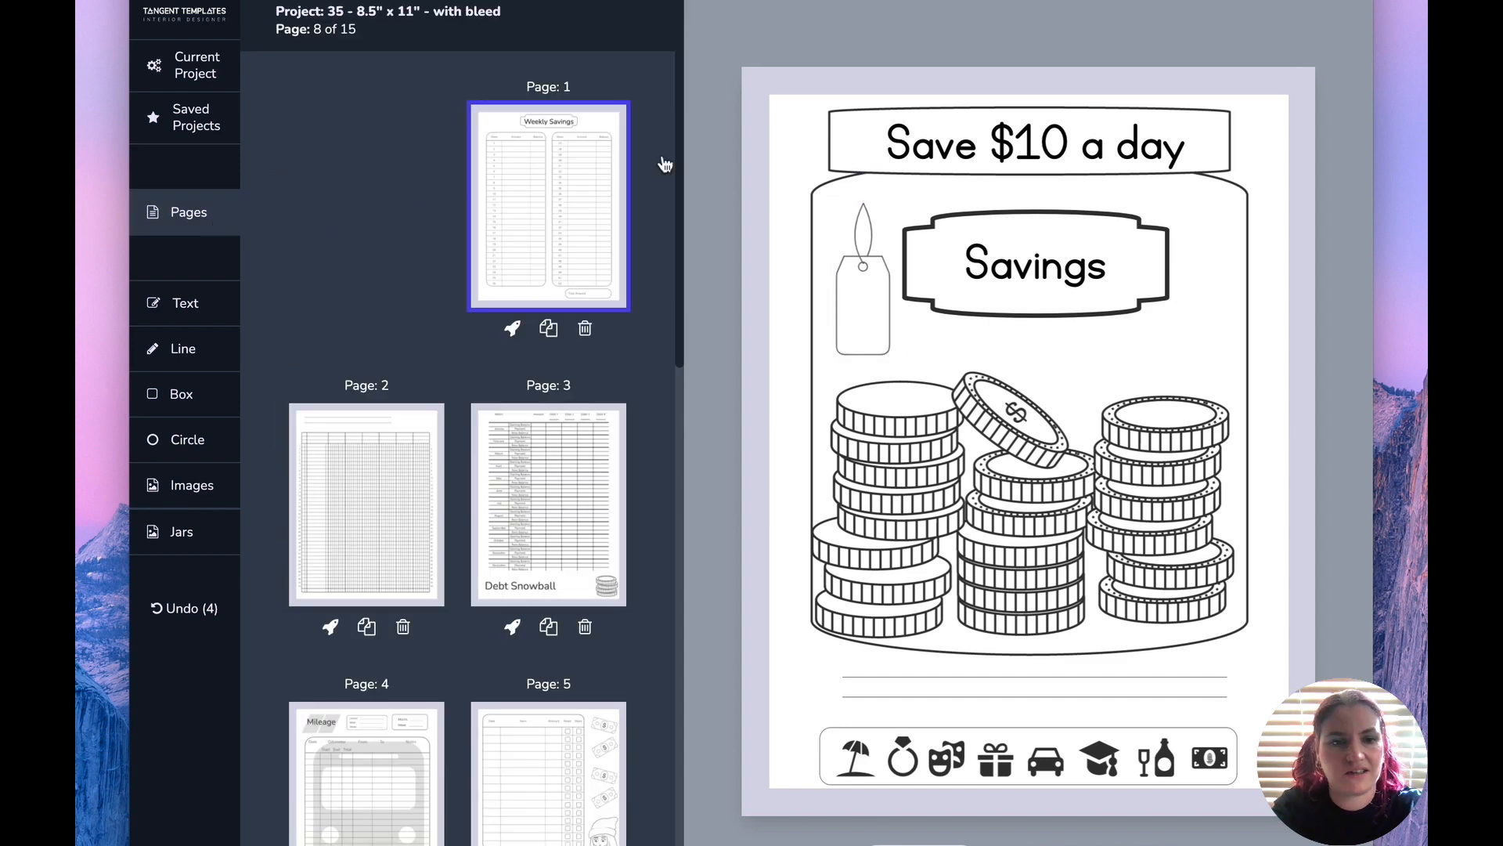
{"action": "scroll", "coordinate": [647, 212], "scroll_direction": "down", "scroll_amount": 15}
{"action": "left_click", "coordinate": [550, 662]}
{"action": "left_click", "coordinate": [163, 533]}
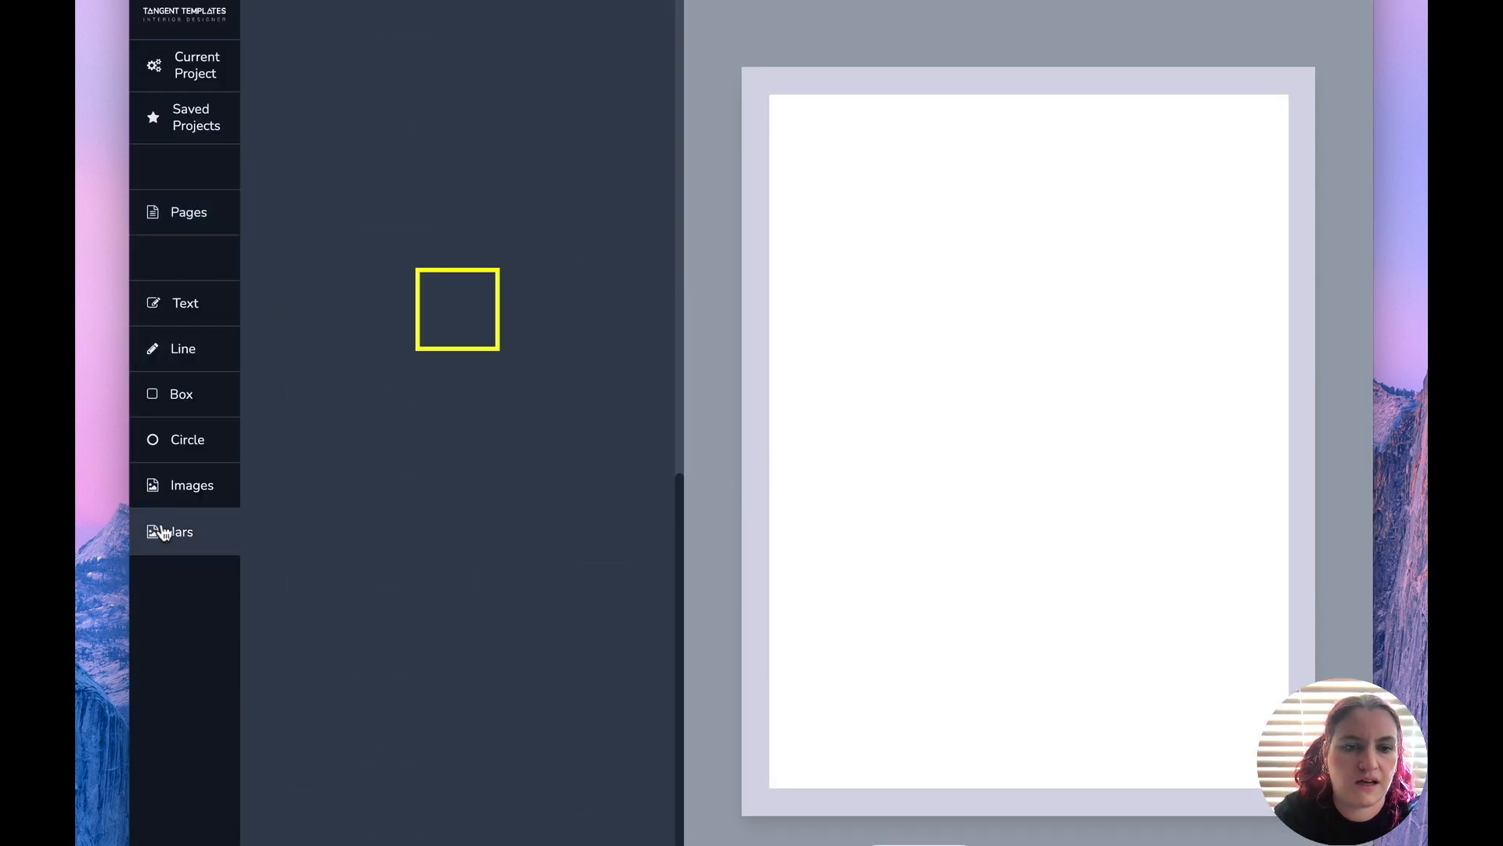
{"action": "scroll", "coordinate": [442, 518], "scroll_direction": "up", "scroll_amount": 3}
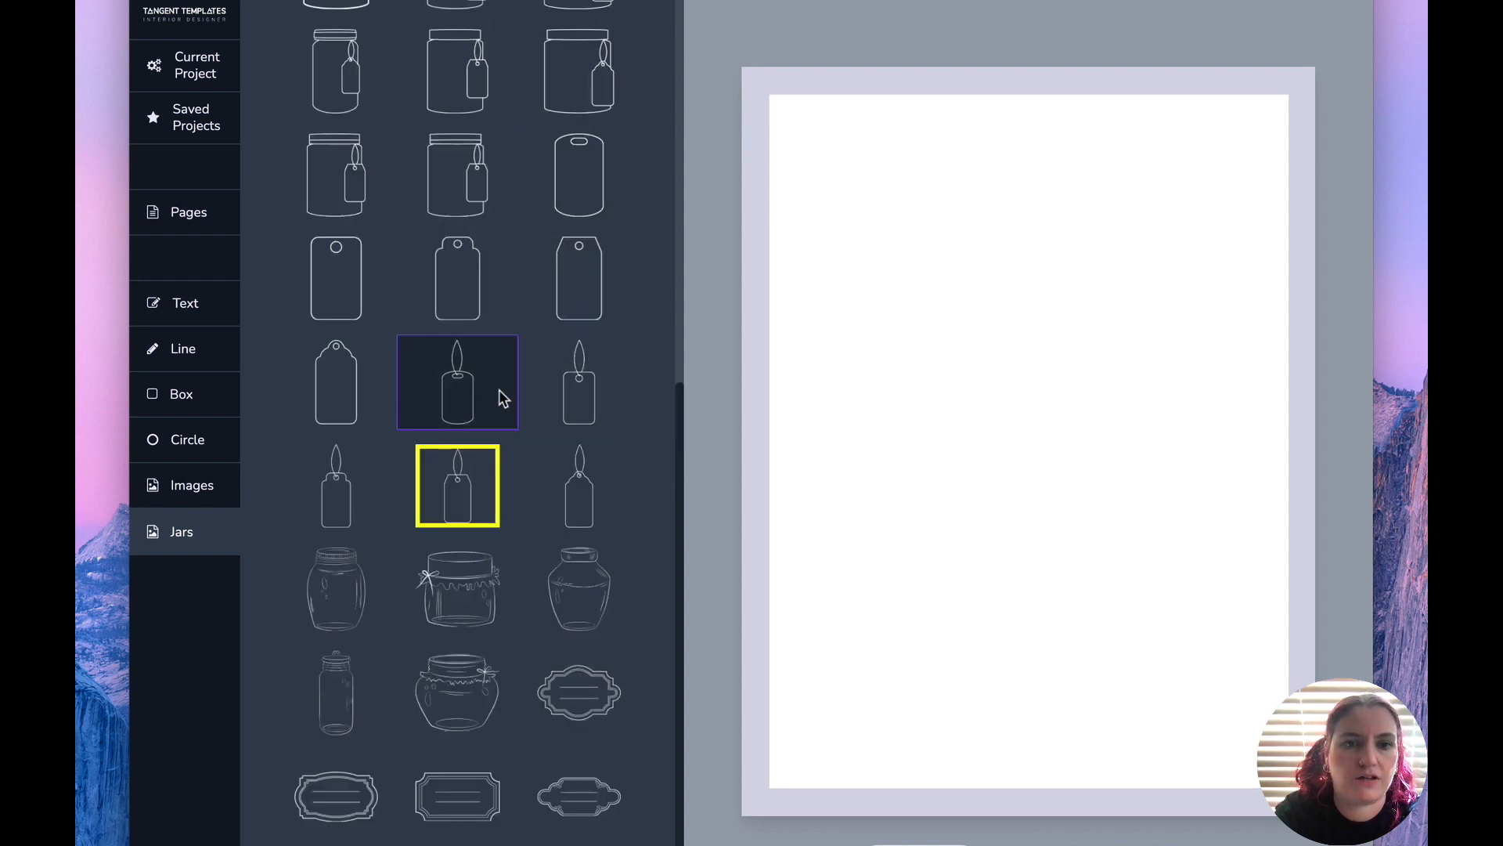
{"action": "left_click", "coordinate": [352, 496]}
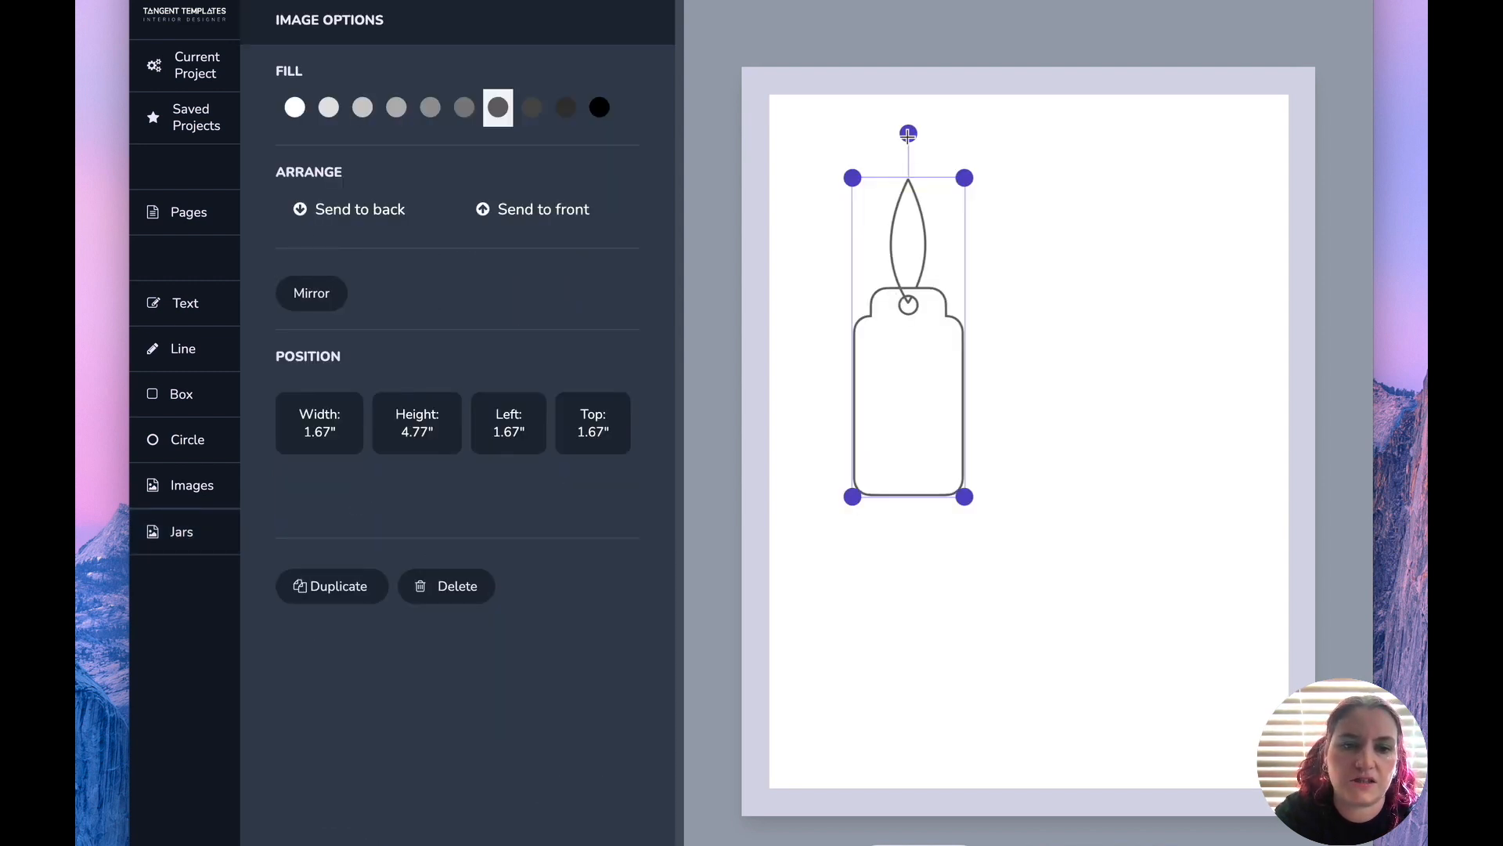
Rotate the tag a quarter turn to lie horizontally, shrink it to about 1.13" by 3.24" and place it in the page's upper-right area
{"action": "left_click_drag", "start_coordinate": [908, 135], "coordinate": [708, 338]}
{"action": "left_click_drag", "start_coordinate": [865, 331], "coordinate": [1134, 164]}
{"action": "left_click_drag", "start_coordinate": [892, 174], "coordinate": [893, 181]}
{"action": "left_click_drag", "start_coordinate": [931, 237], "coordinate": [1042, 207]}
Make two copies of the horizontal tag and stack them in a column beneath the original
{"action": "key", "text": "super+c"}
{"action": "key", "text": "super+v"}
{"action": "left_click_drag", "start_coordinate": [1221, 207], "coordinate": [1205, 288]}
{"action": "key", "text": "super+v"}
{"action": "left_click_drag", "start_coordinate": [1211, 206], "coordinate": [1178, 378]}
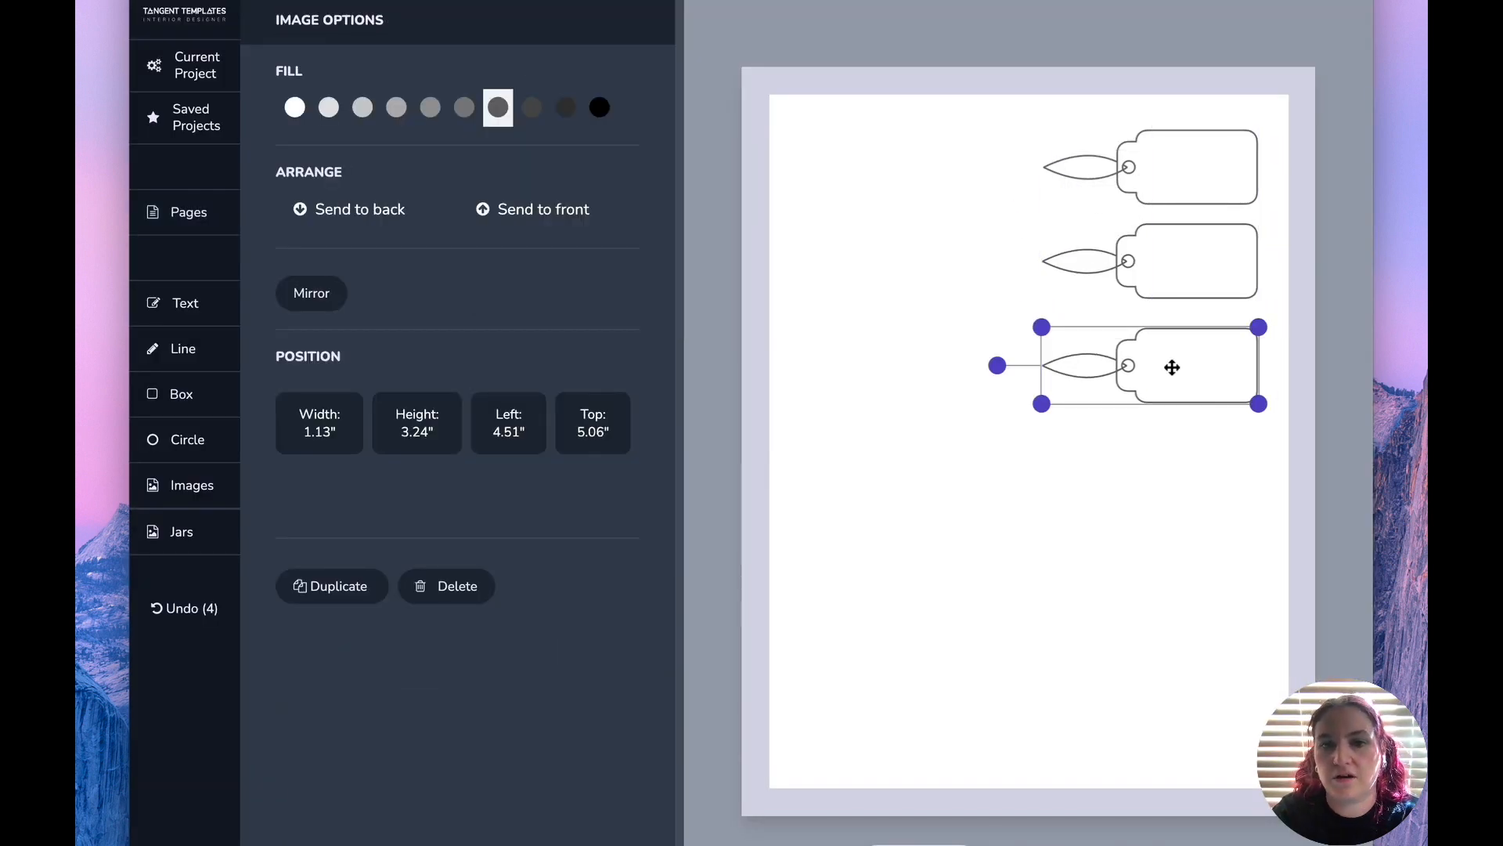
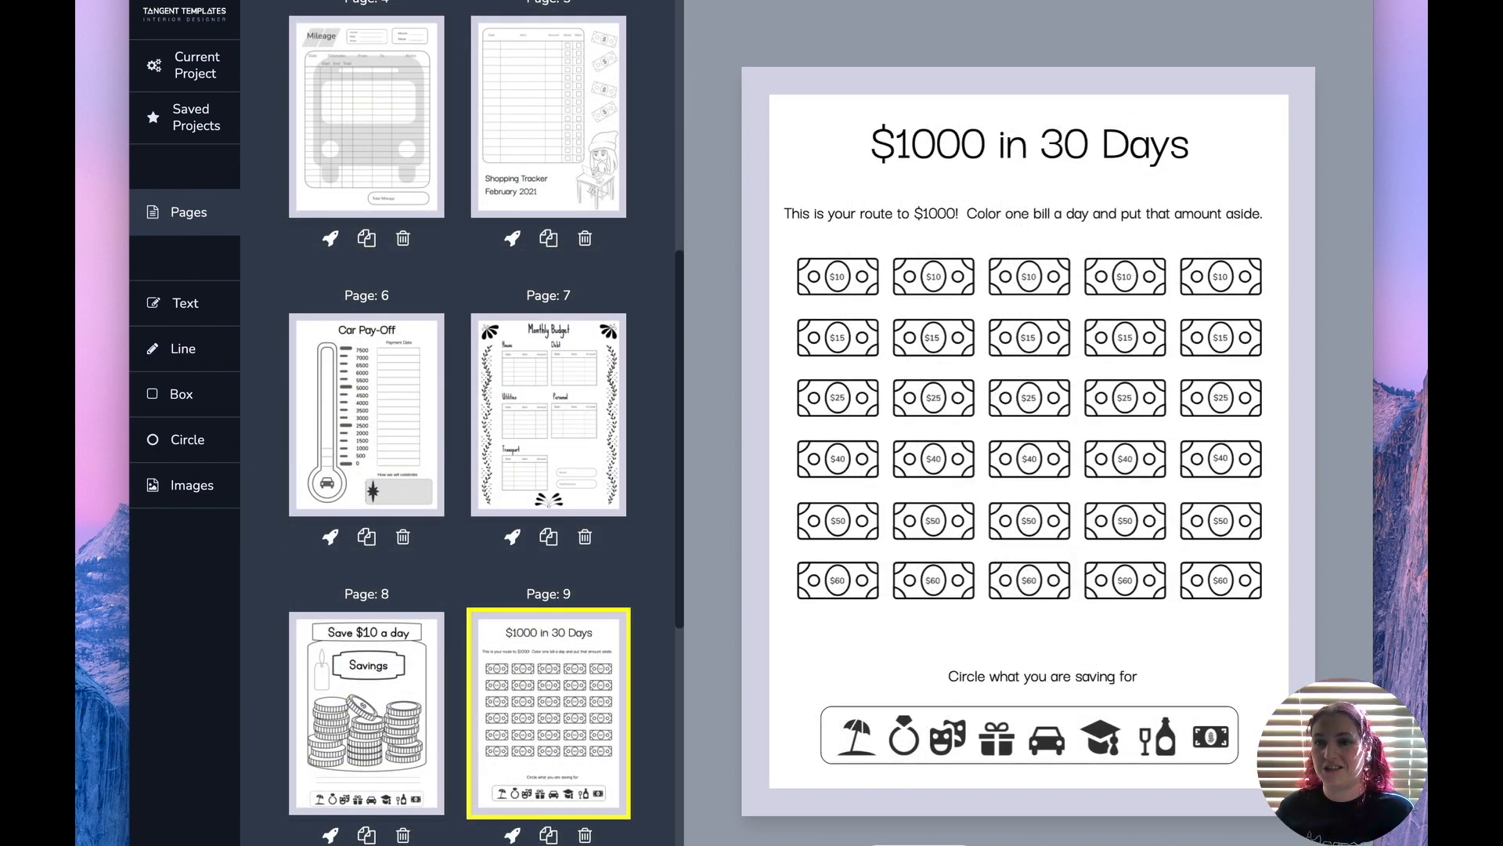
Examine the bill grid on page 9 and send the rounded box around the saving-goal icons to the back
{"action": "left_click", "coordinate": [1212, 523]}
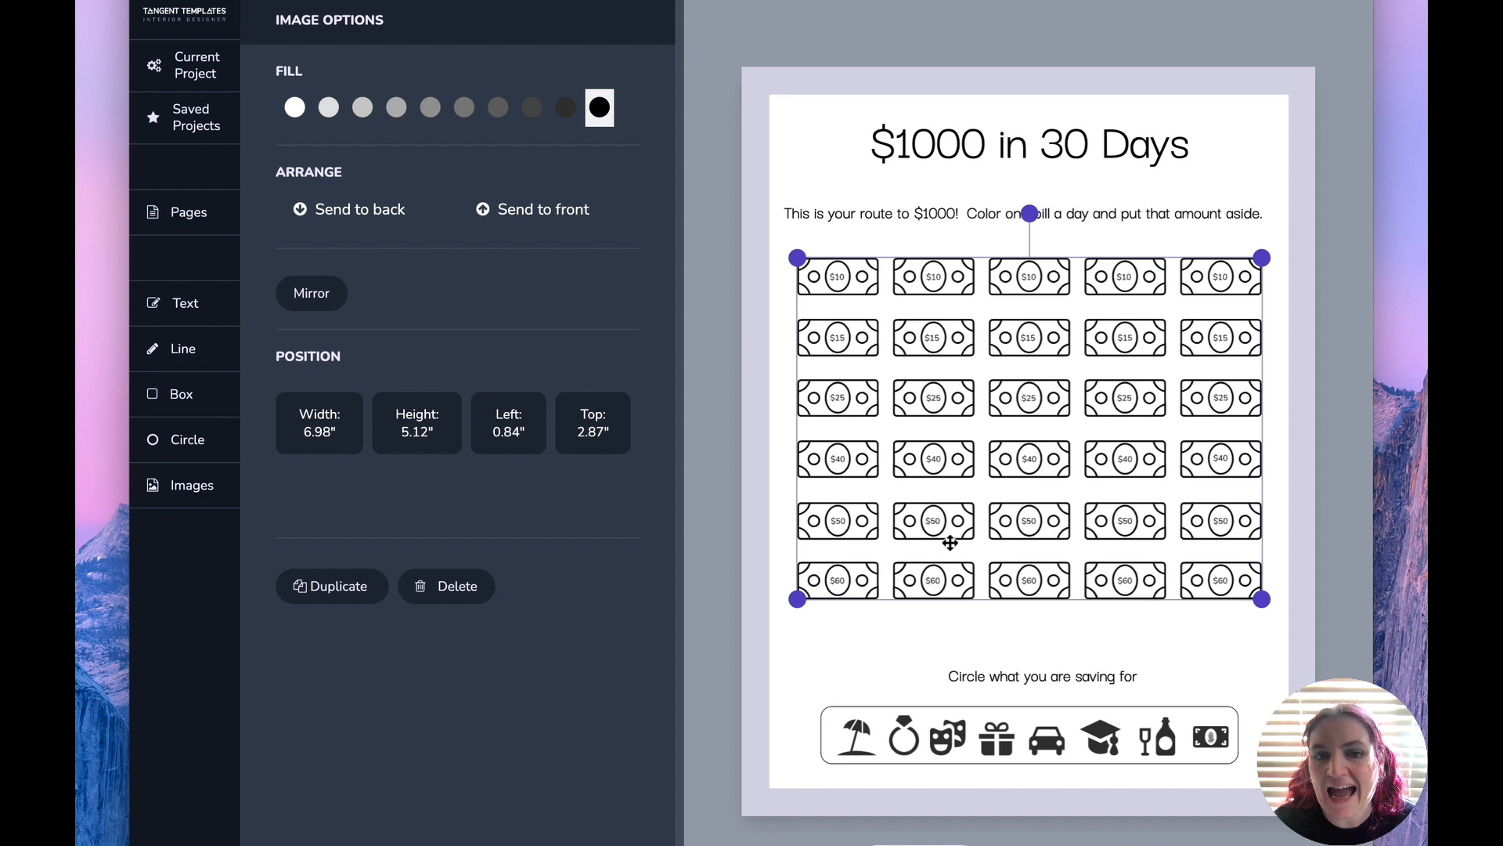
{"action": "left_click", "coordinate": [793, 376]}
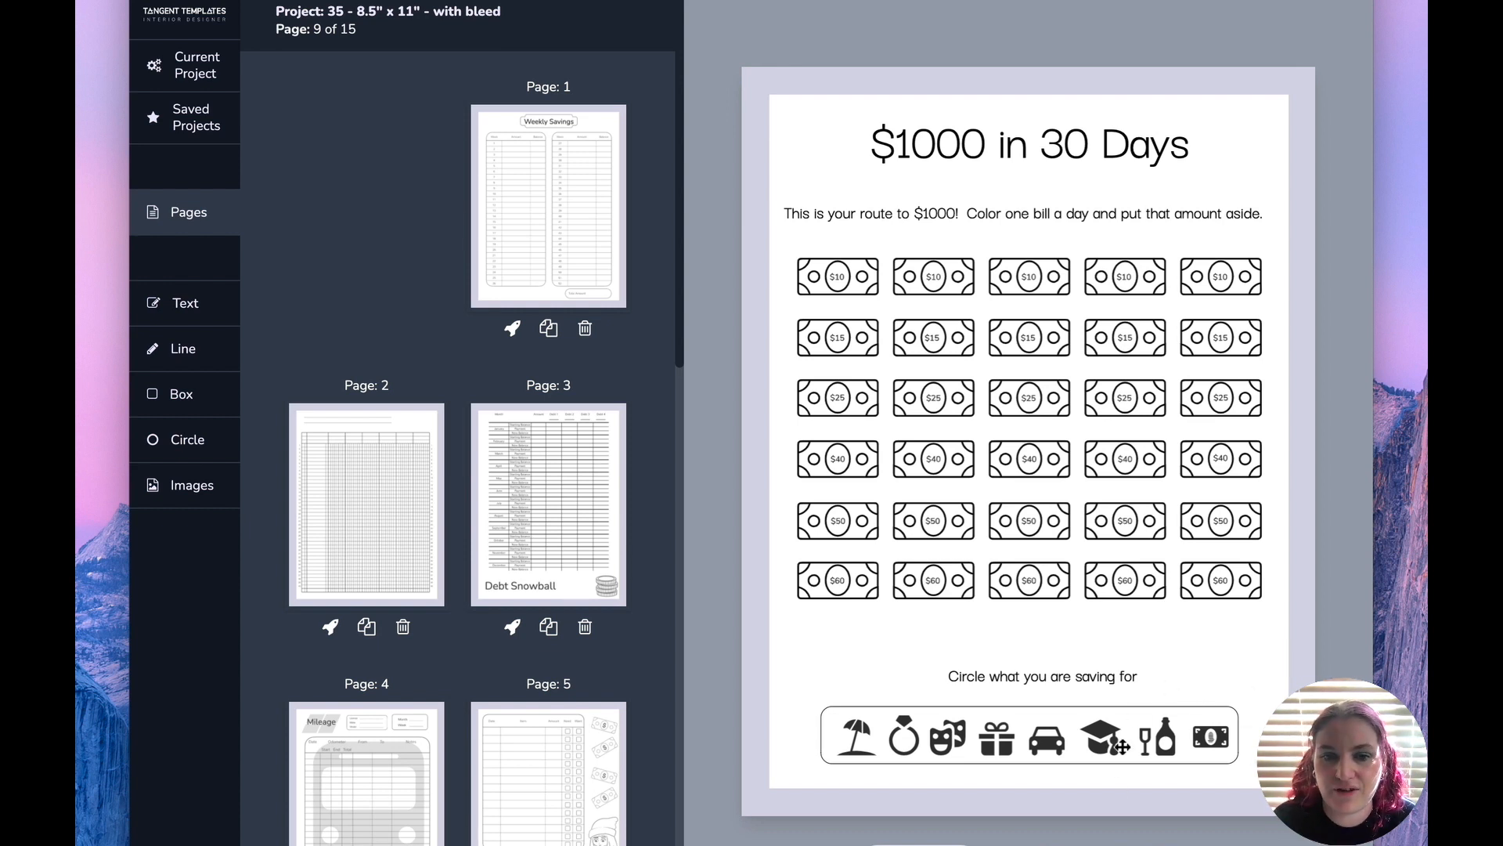
{"action": "left_click", "coordinate": [847, 733]}
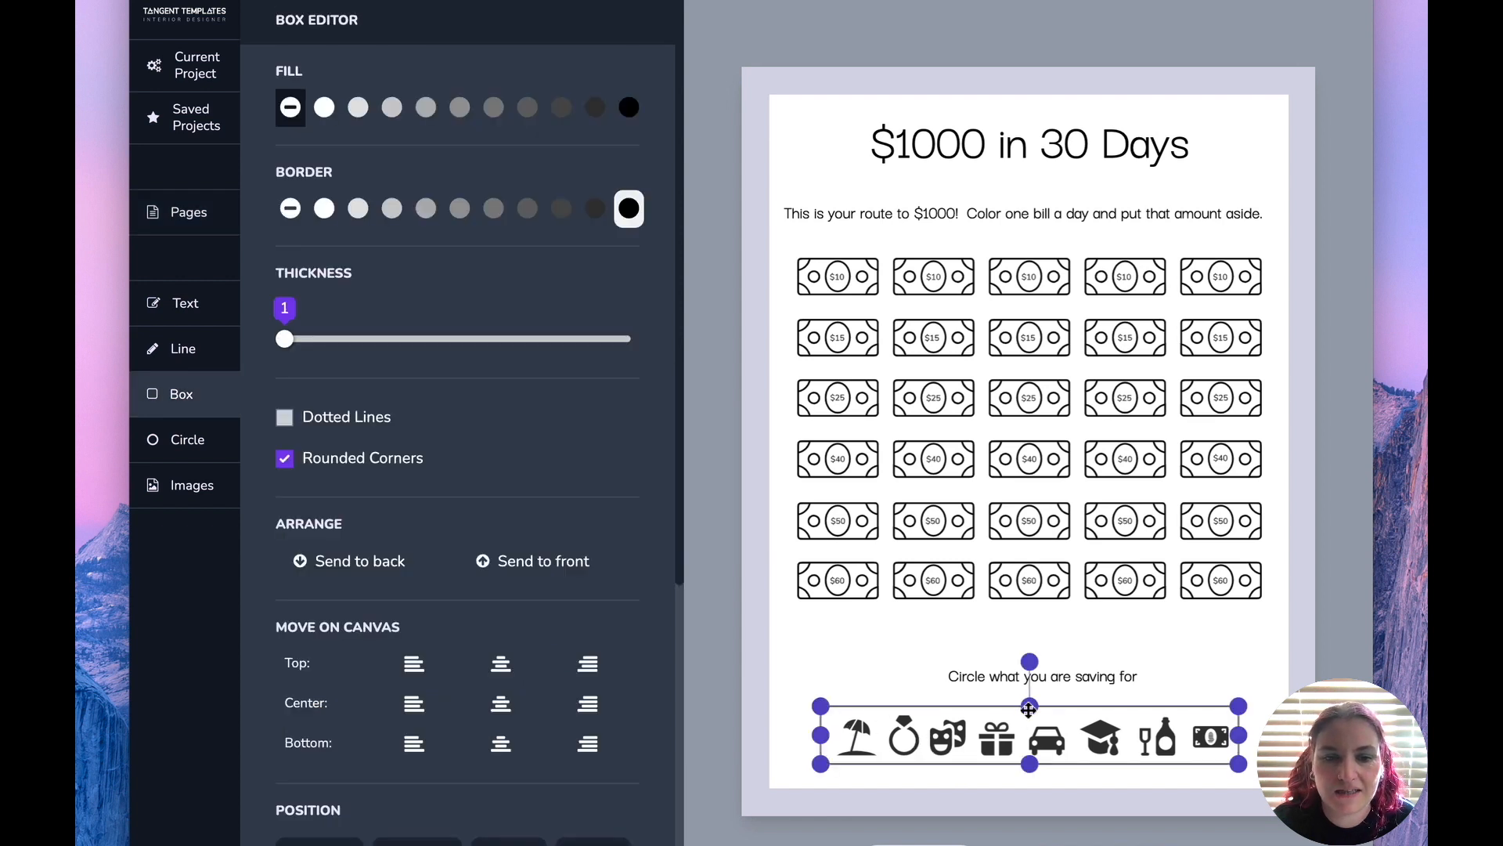
{"action": "left_click", "coordinate": [366, 561]}
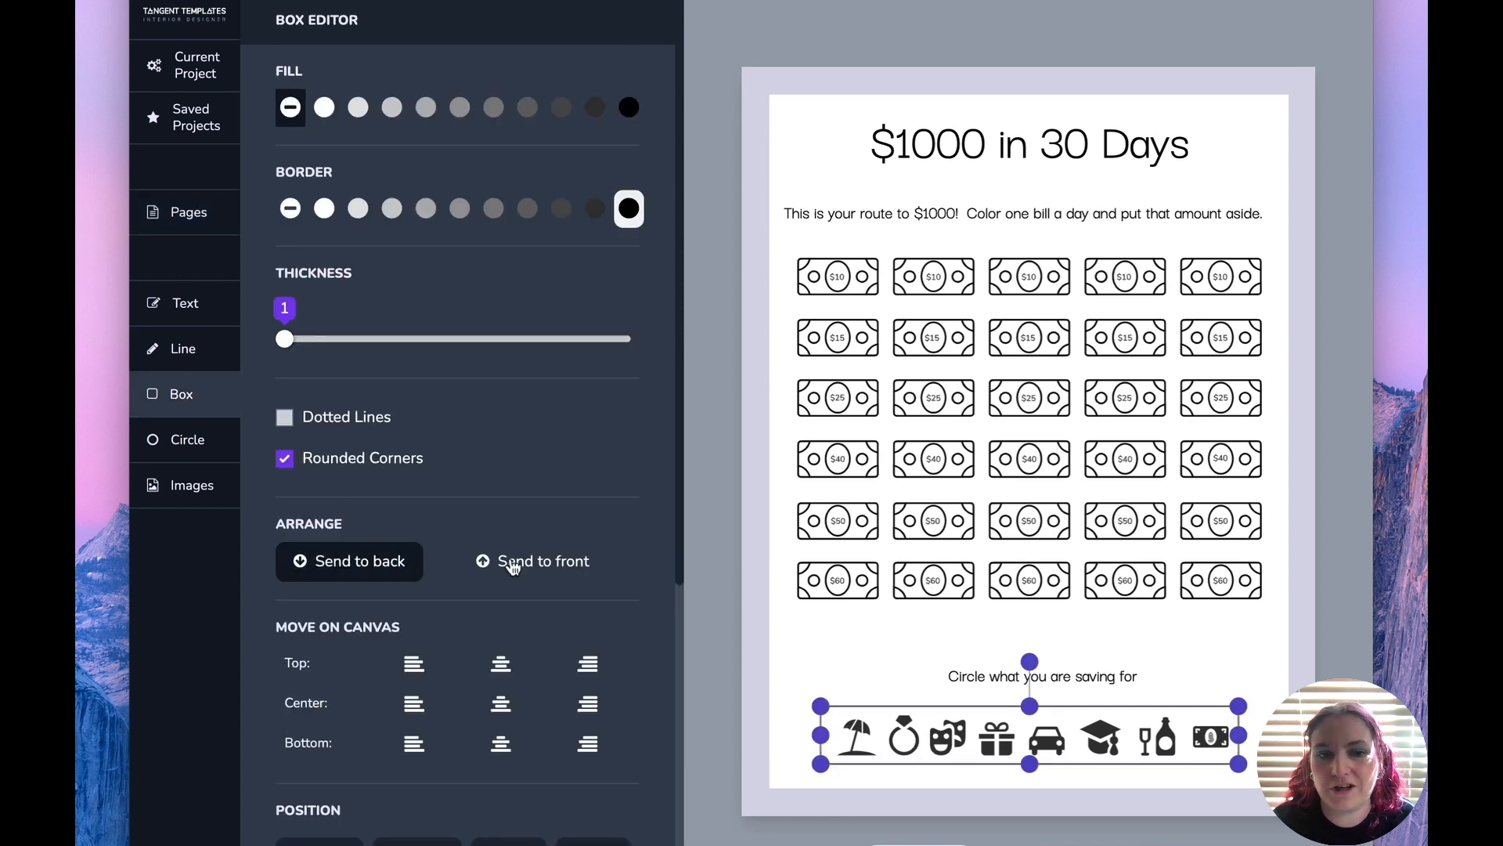
{"action": "left_click", "coordinate": [851, 743]}
{"action": "left_click", "coordinate": [904, 744]}
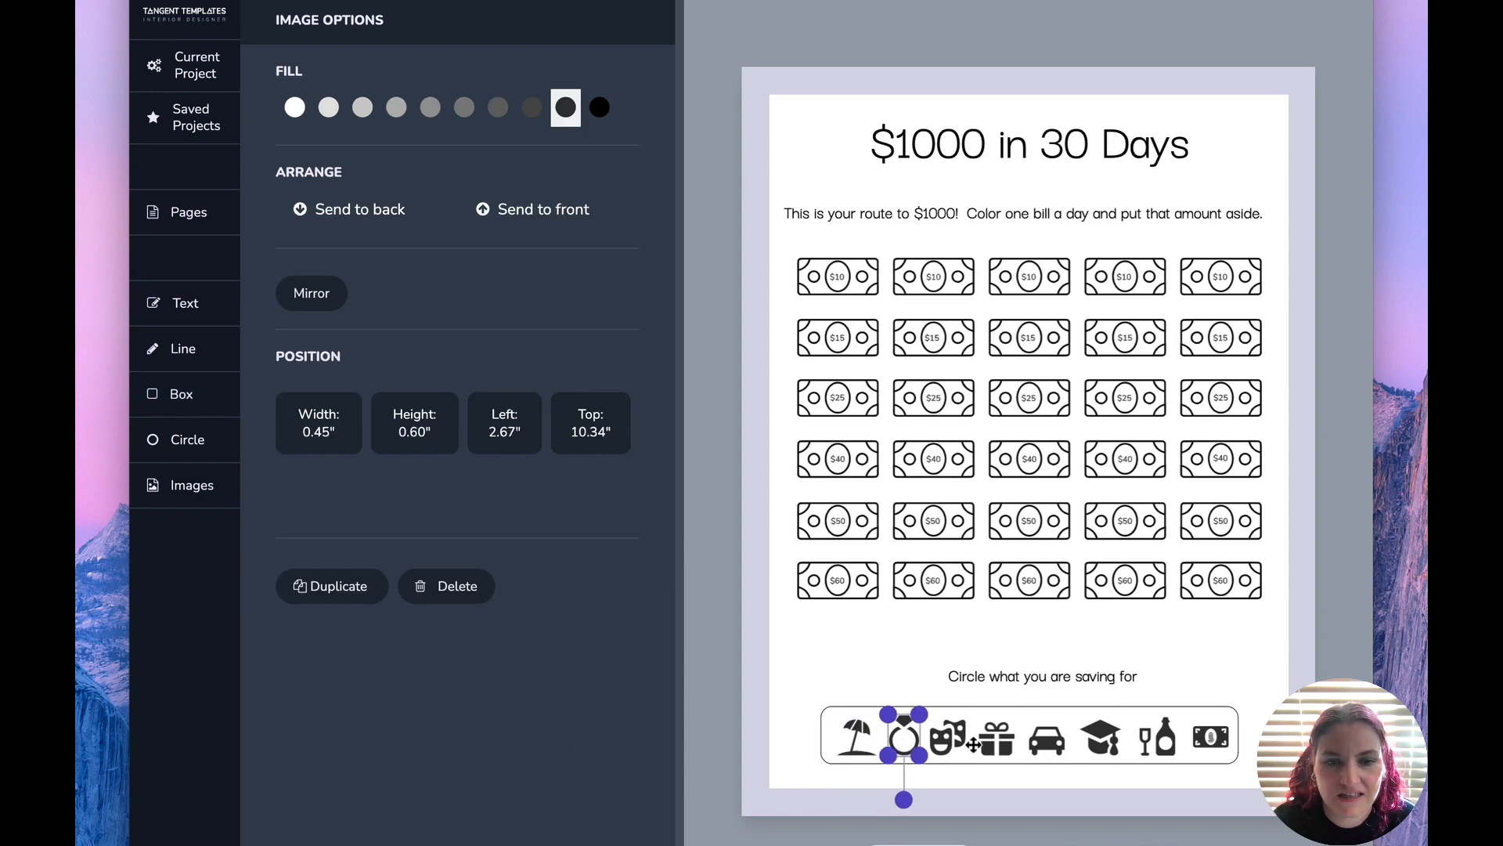
{"action": "left_click", "coordinate": [974, 744]}
Open the Map Icons image category and look through the icons available for saving goals
{"action": "left_click", "coordinate": [194, 494]}
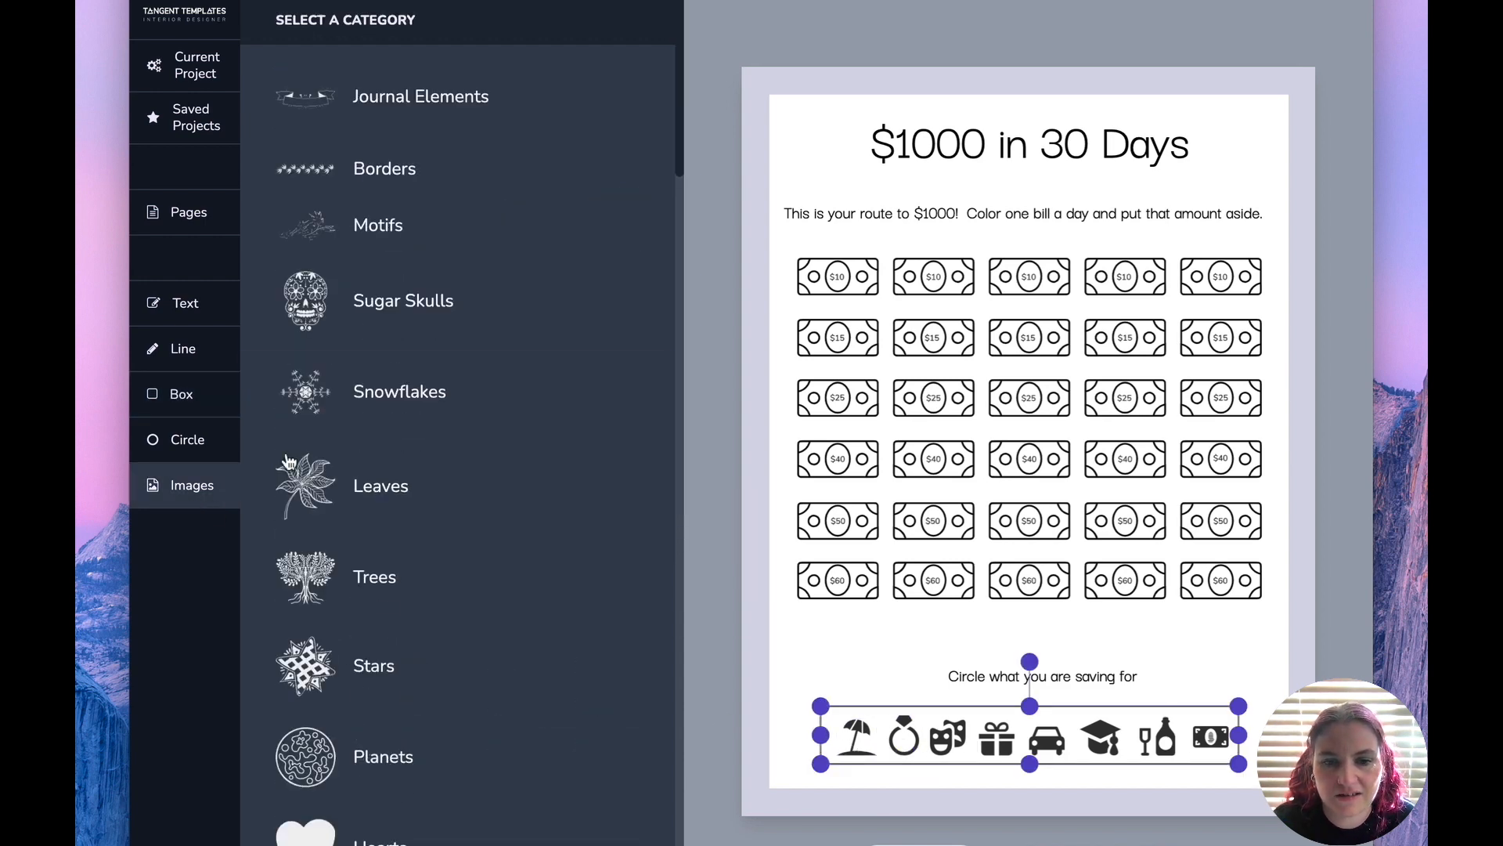
{"action": "scroll", "coordinate": [463, 345], "scroll_direction": "down", "scroll_amount": 15}
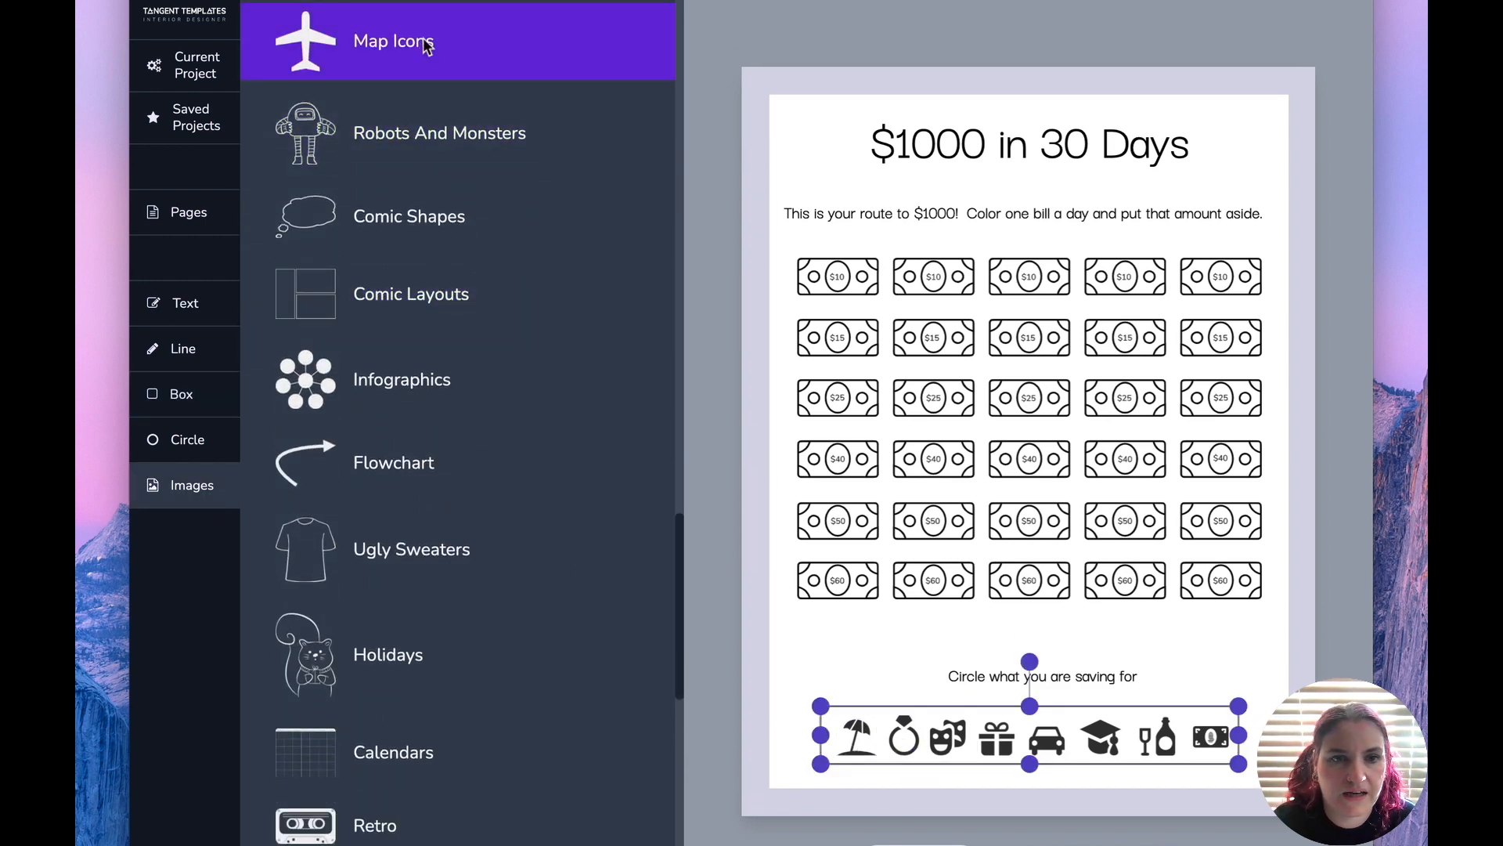
{"action": "left_click", "coordinate": [427, 44]}
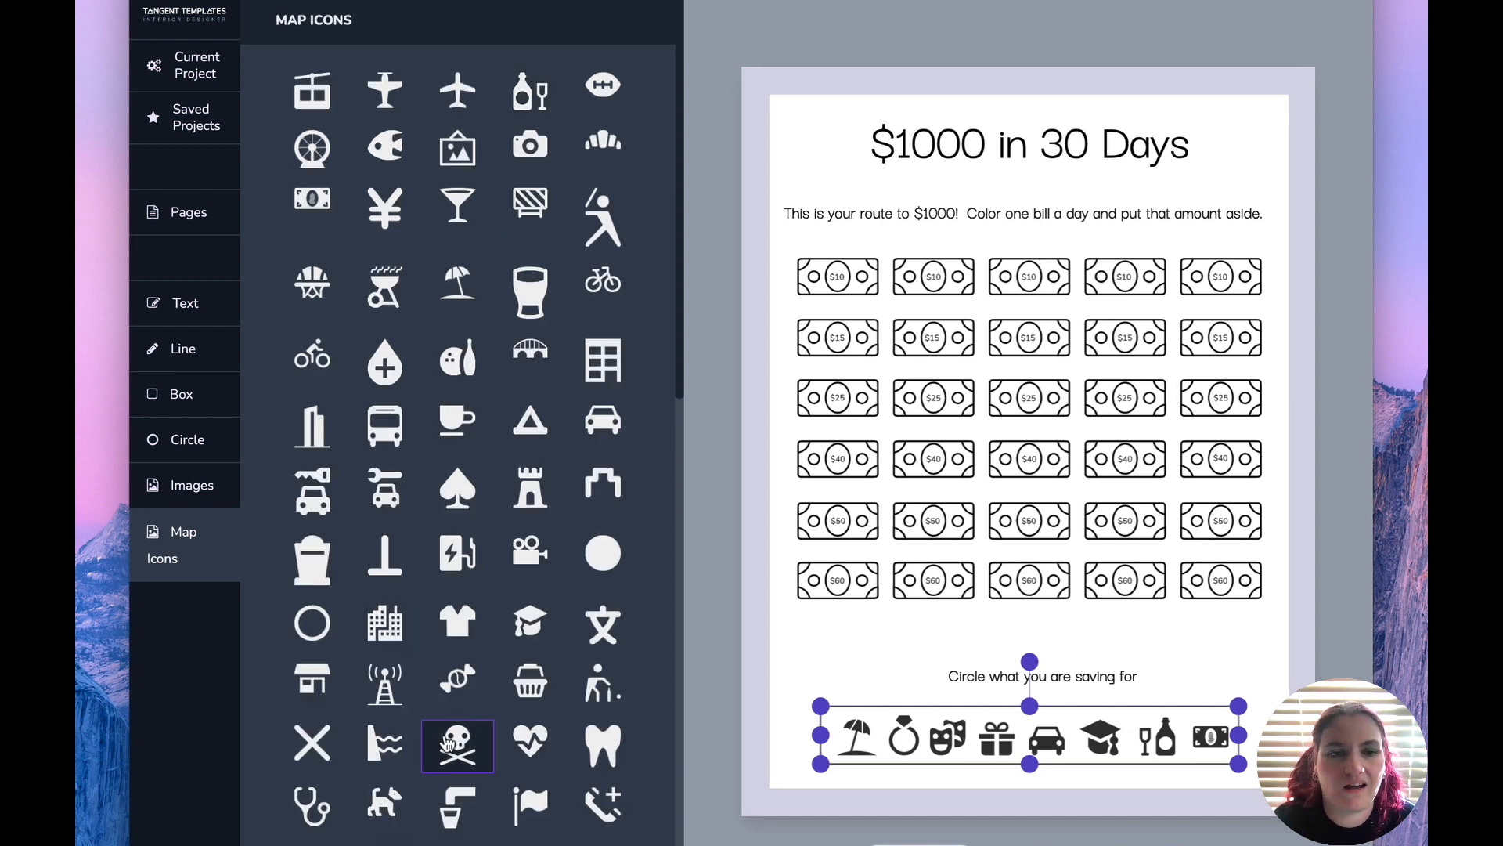
{"action": "scroll", "coordinate": [448, 744], "scroll_direction": "down", "scroll_amount": 1}
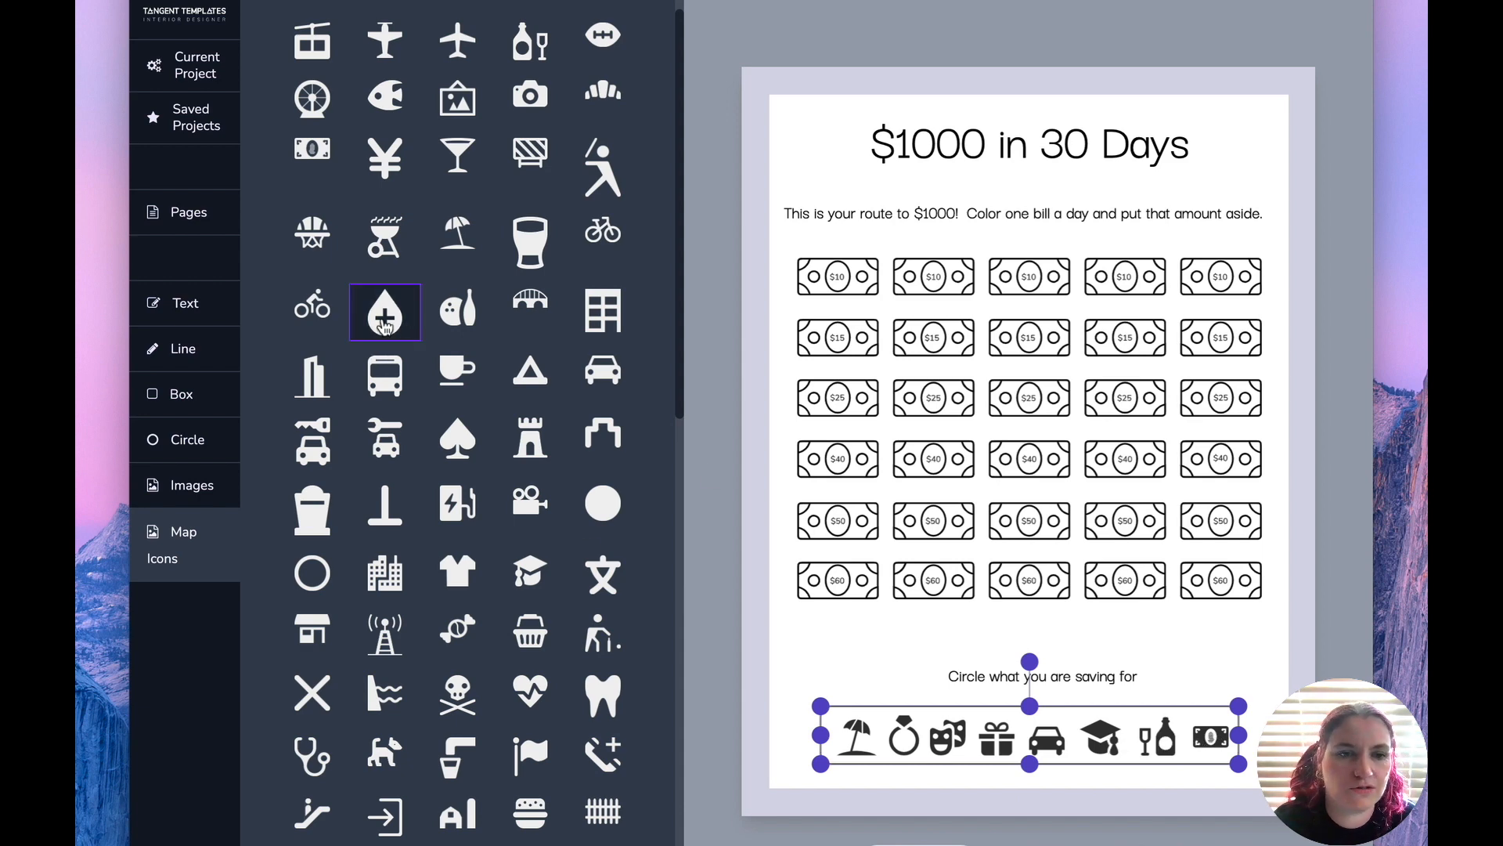
{"action": "scroll", "coordinate": [384, 337], "scroll_direction": "down", "scroll_amount": 10}
{"action": "scroll", "coordinate": [385, 337], "scroll_direction": "down", "scroll_amount": 3}
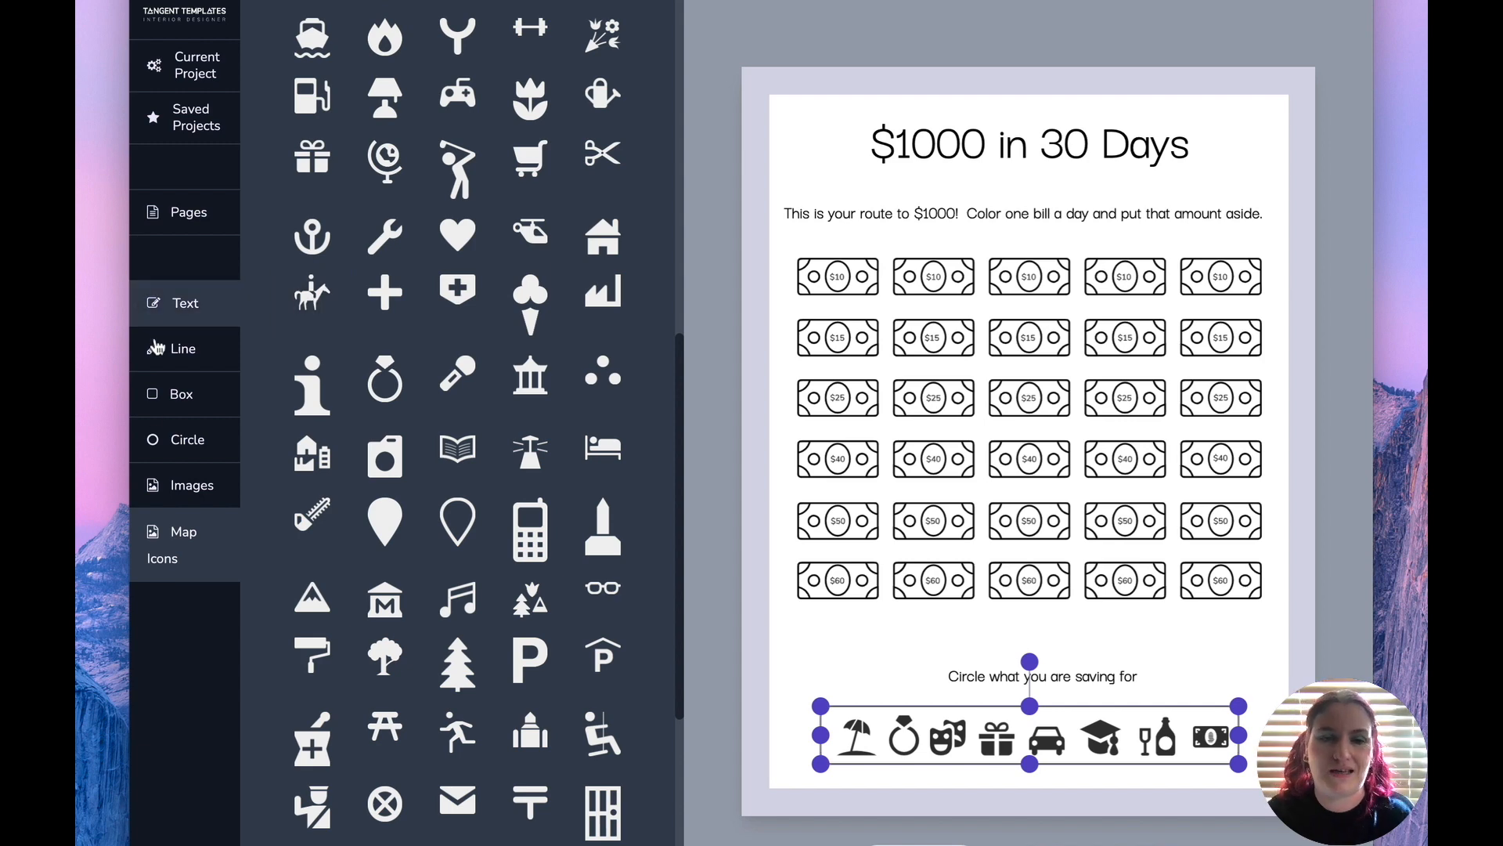
Open the blank page 16 and add the $150 / 30 Days bill grid from the Finance image category
{"action": "left_click", "coordinate": [187, 212]}
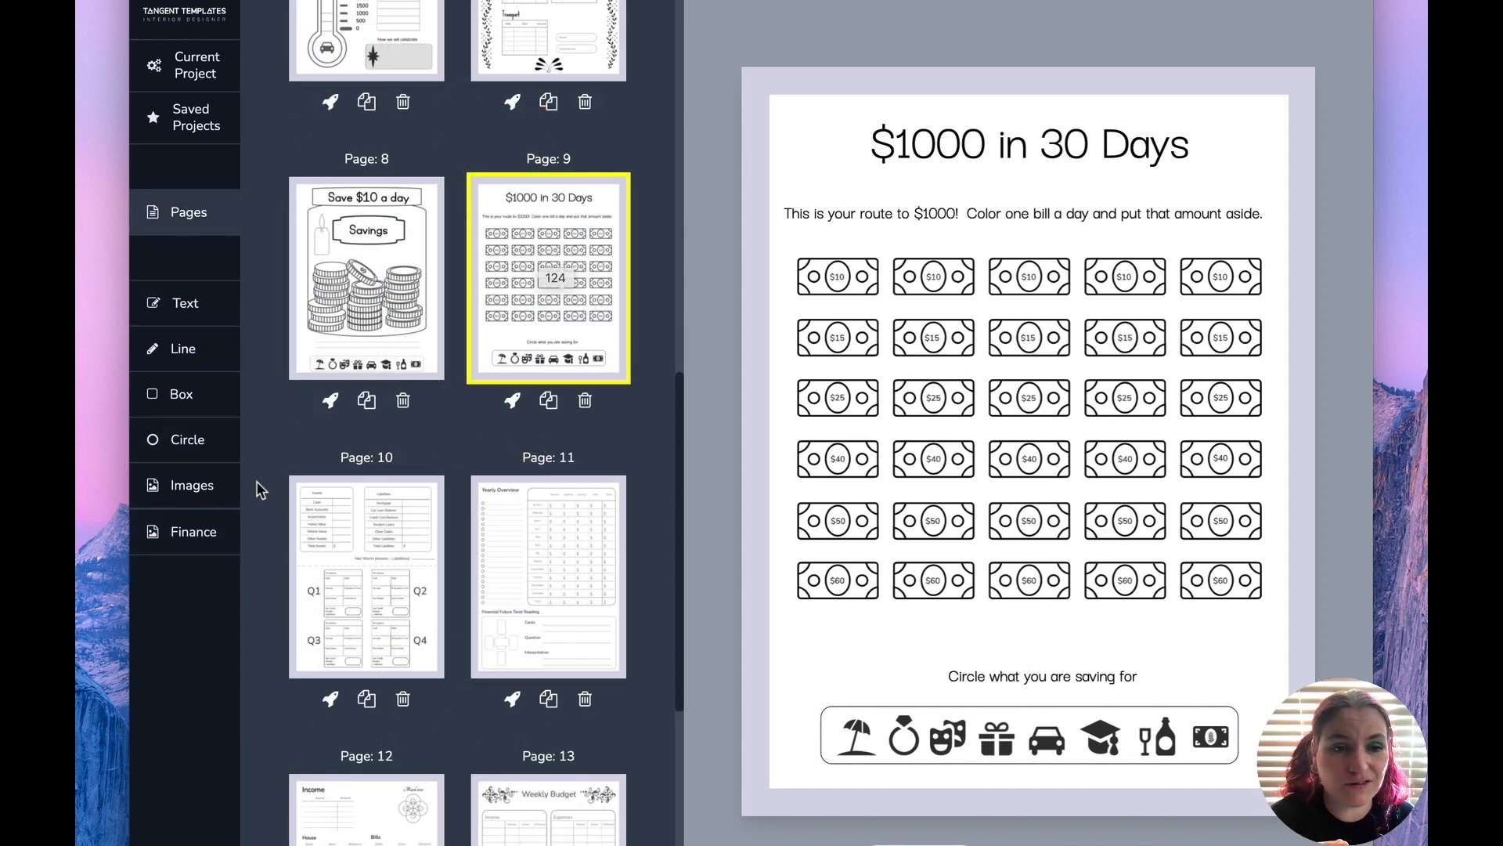
{"action": "left_click", "coordinate": [197, 530]}
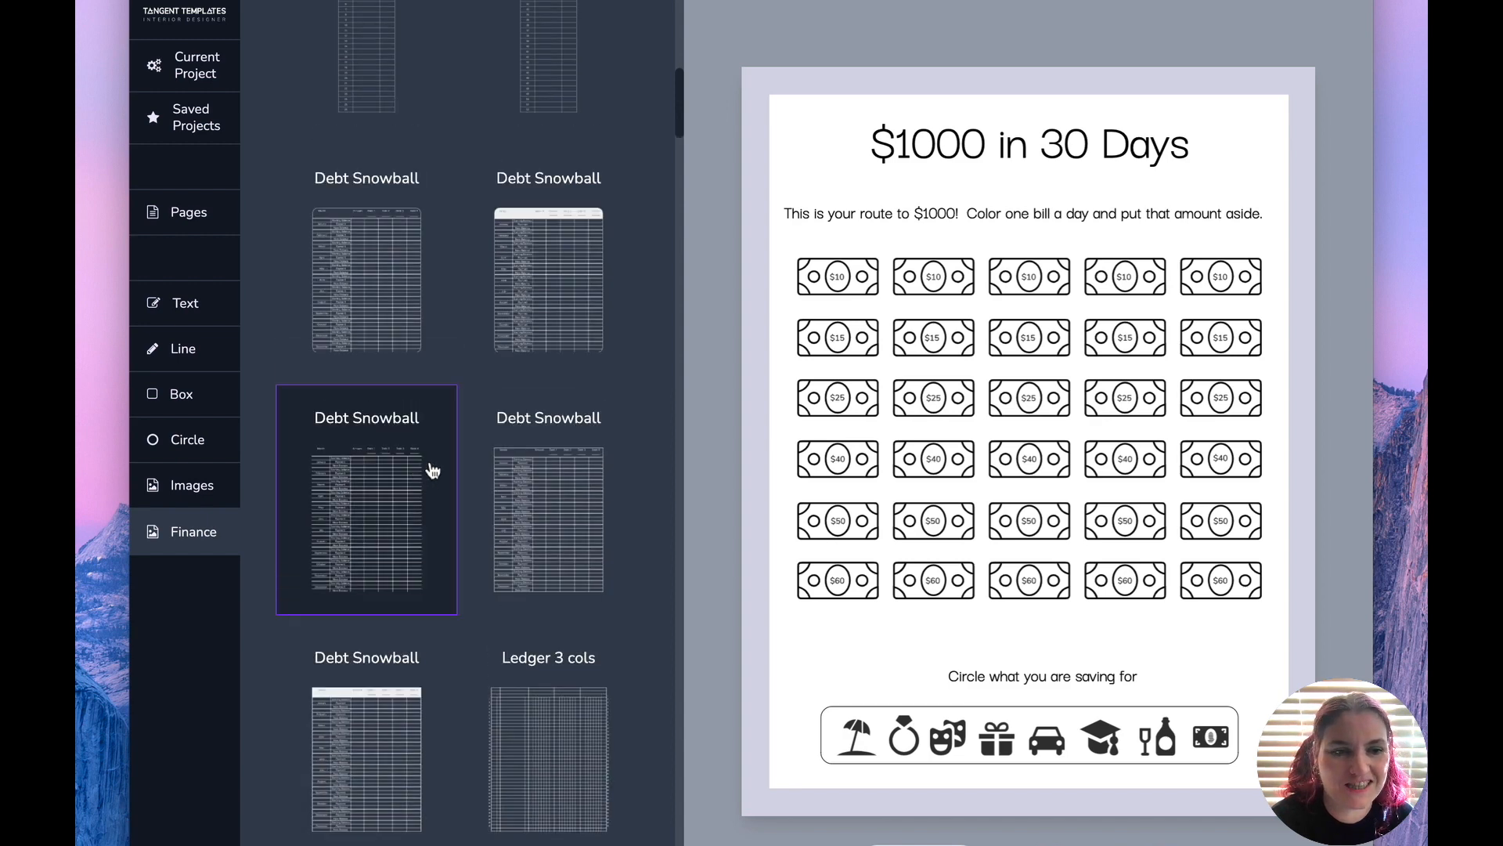
{"action": "left_click", "coordinate": [190, 206]}
{"action": "scroll", "coordinate": [363, 343], "scroll_direction": "down", "scroll_amount": 5}
{"action": "left_click", "coordinate": [408, 658]}
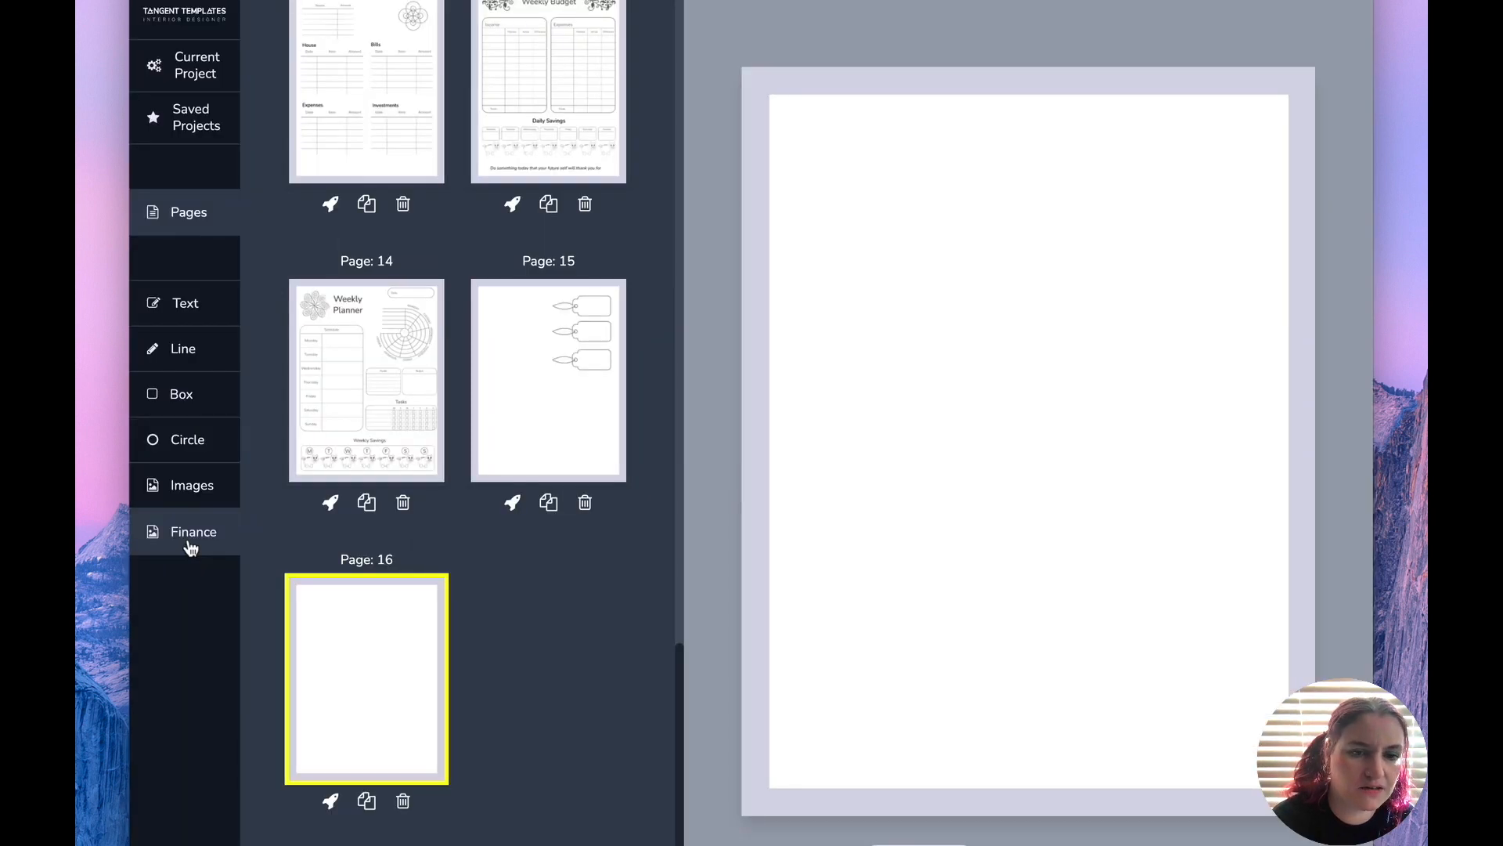
{"action": "left_click", "coordinate": [192, 533]}
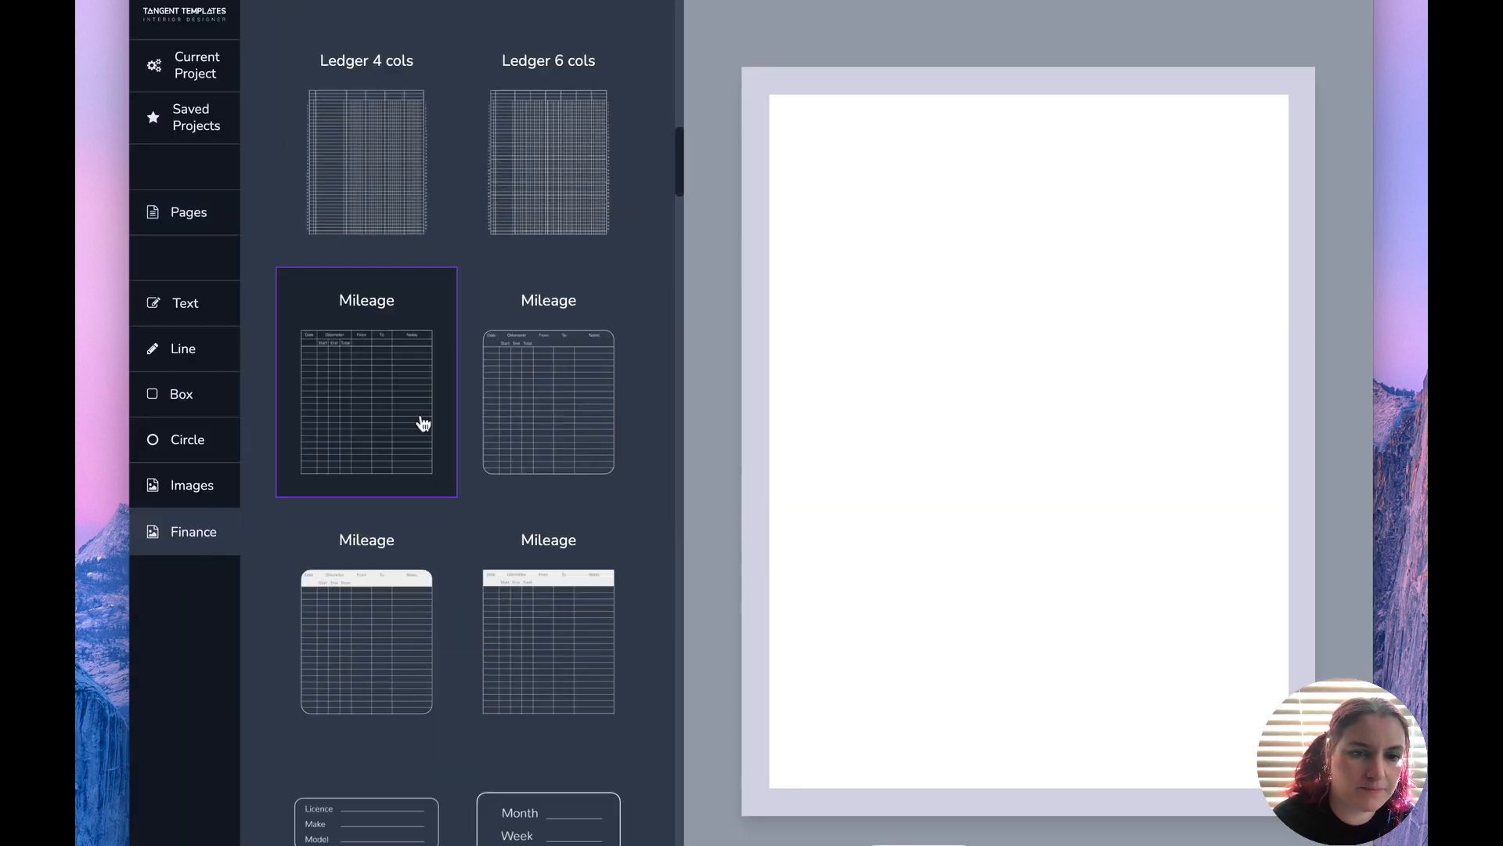
{"action": "scroll", "coordinate": [508, 369], "scroll_direction": "down", "scroll_amount": 4}
{"action": "left_click_drag", "start_coordinate": [675, 182], "coordinate": [721, 595]}
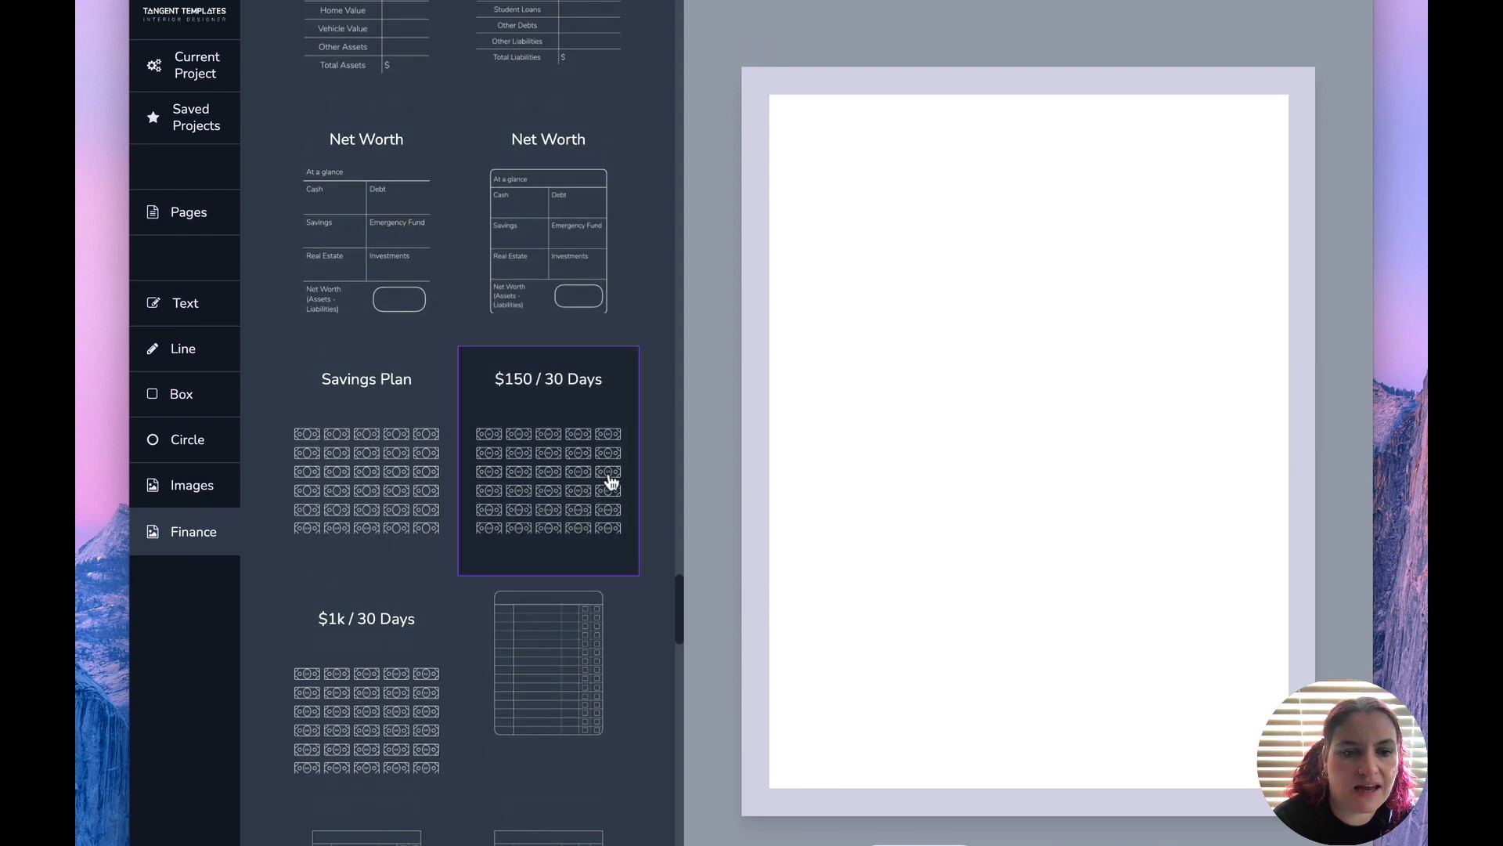
{"action": "left_click", "coordinate": [564, 489]}
Resize the bill grid to about 7.35" by 5.39" and position it within the page, about 0.75" from the left and 2.78" from the top
{"action": "left_click_drag", "start_coordinate": [968, 270], "coordinate": [1297, 505]}
{"action": "left_click", "coordinate": [1106, 561]}
{"action": "left_click", "coordinate": [1101, 384]}
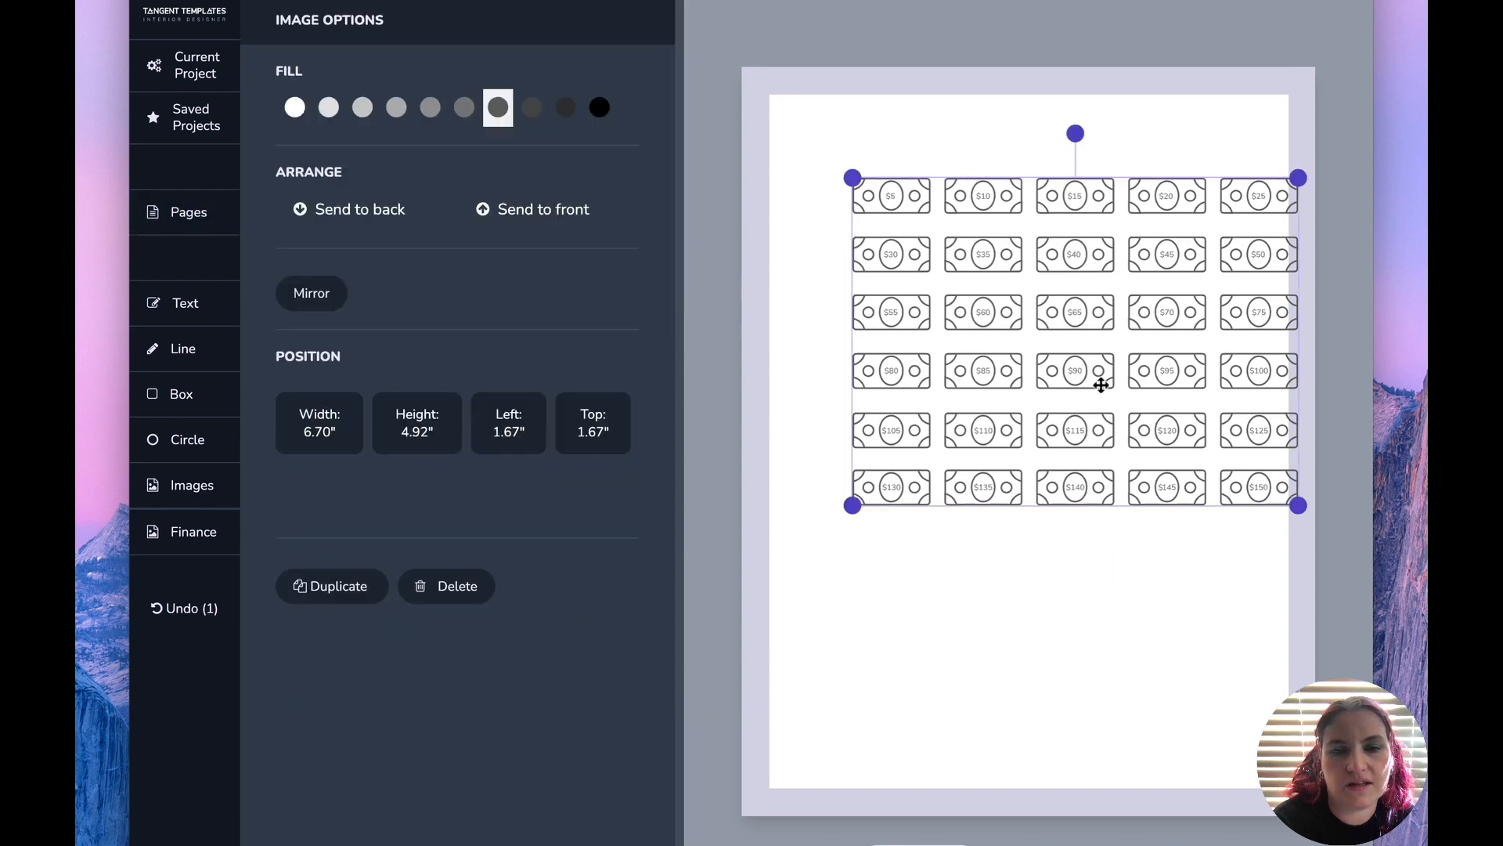
{"action": "left_click_drag", "start_coordinate": [1100, 384], "coordinate": [1039, 458]}
{"action": "left_click_drag", "start_coordinate": [1237, 583], "coordinate": [1278, 615]}
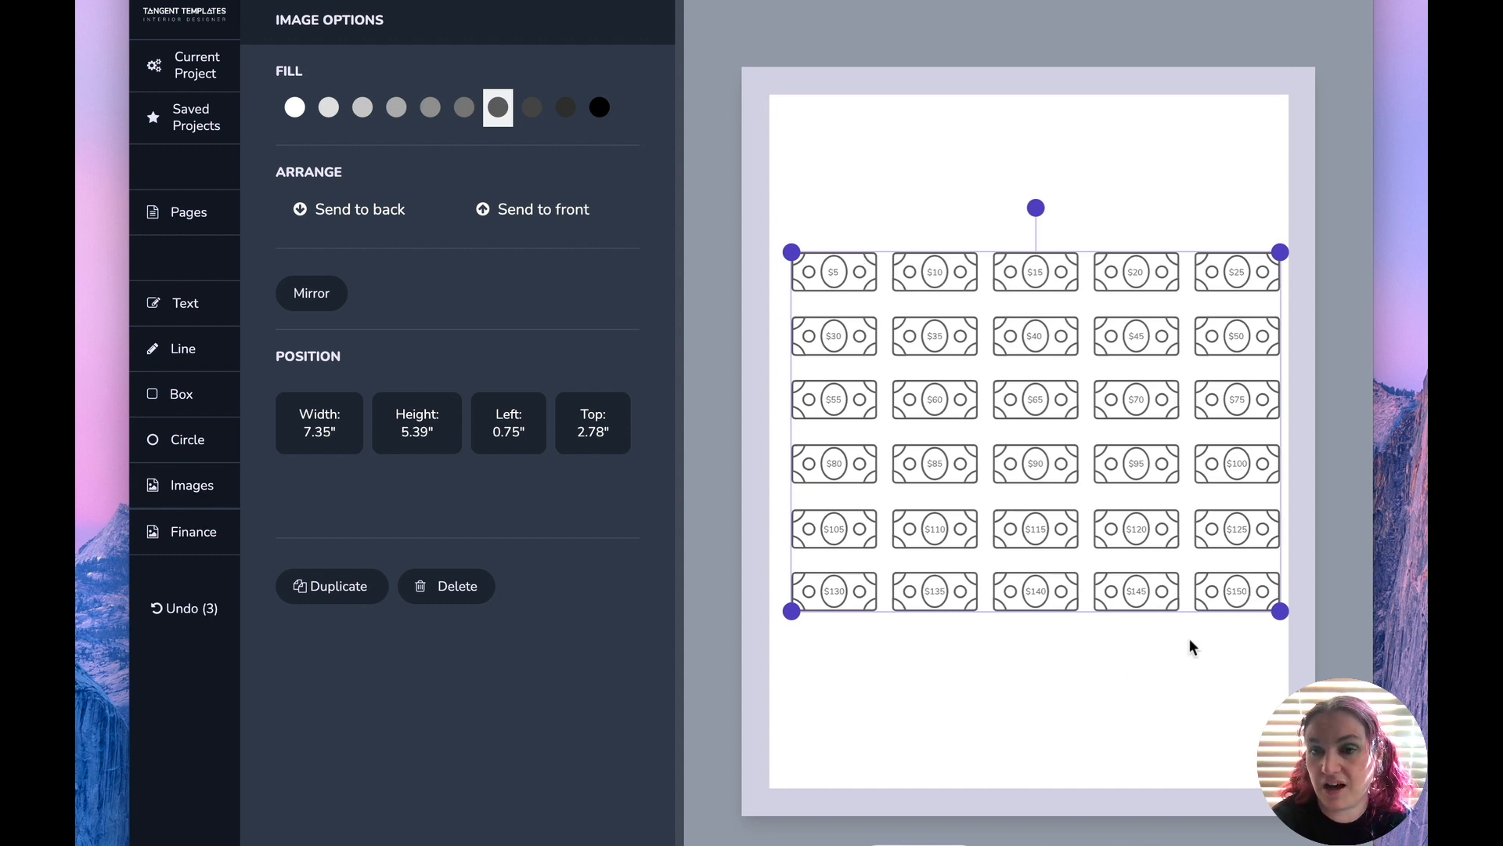
{"action": "left_click", "coordinate": [1079, 682]}
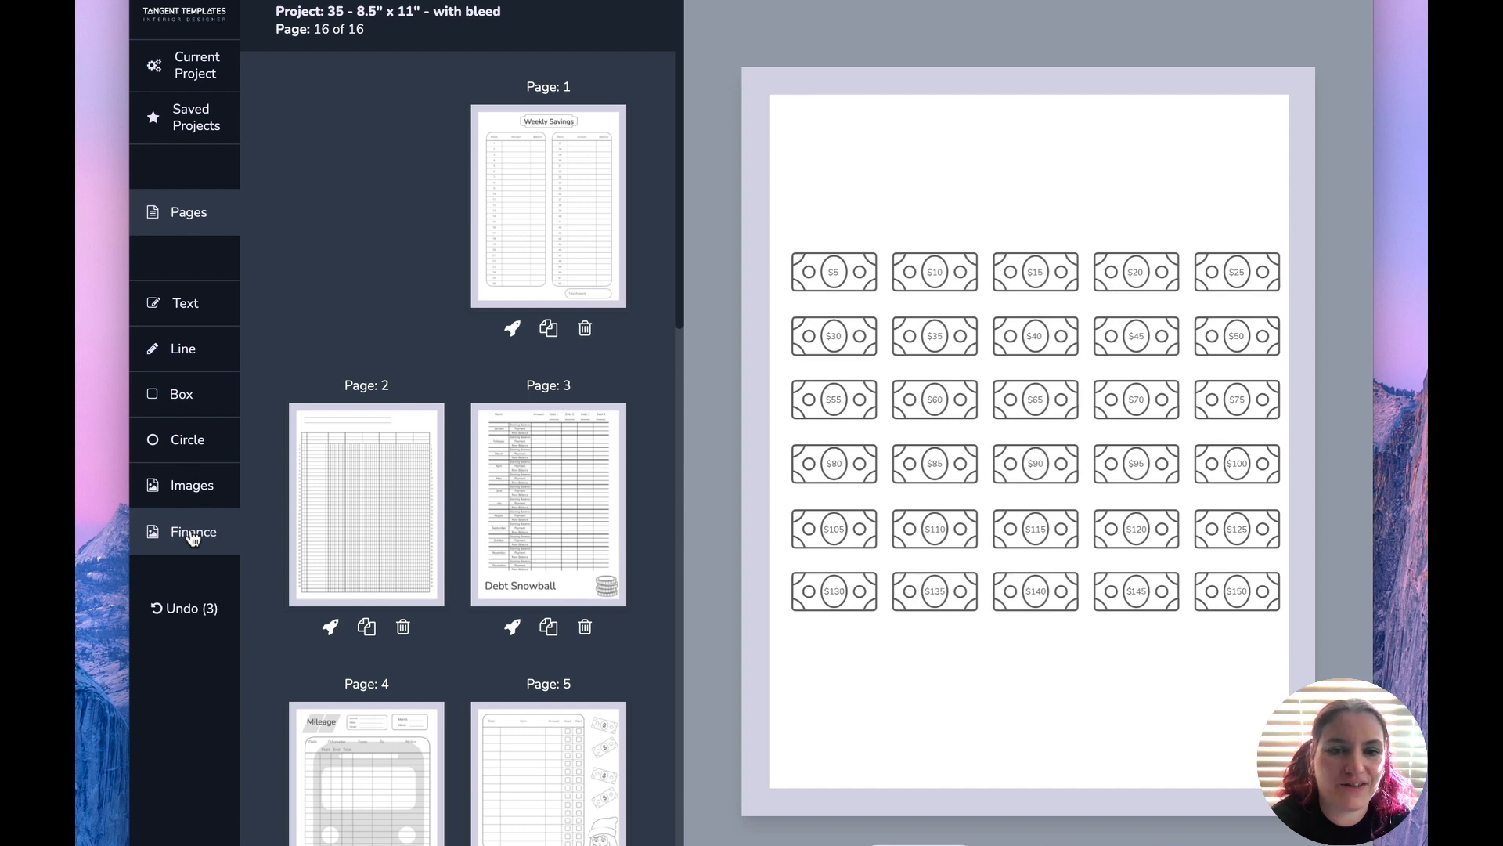
Open the Weekly Planner on page 14 and examine its schedule, tasks table and circular weekday tracker
{"action": "scroll", "coordinate": [402, 526], "scroll_direction": "down", "scroll_amount": 20}
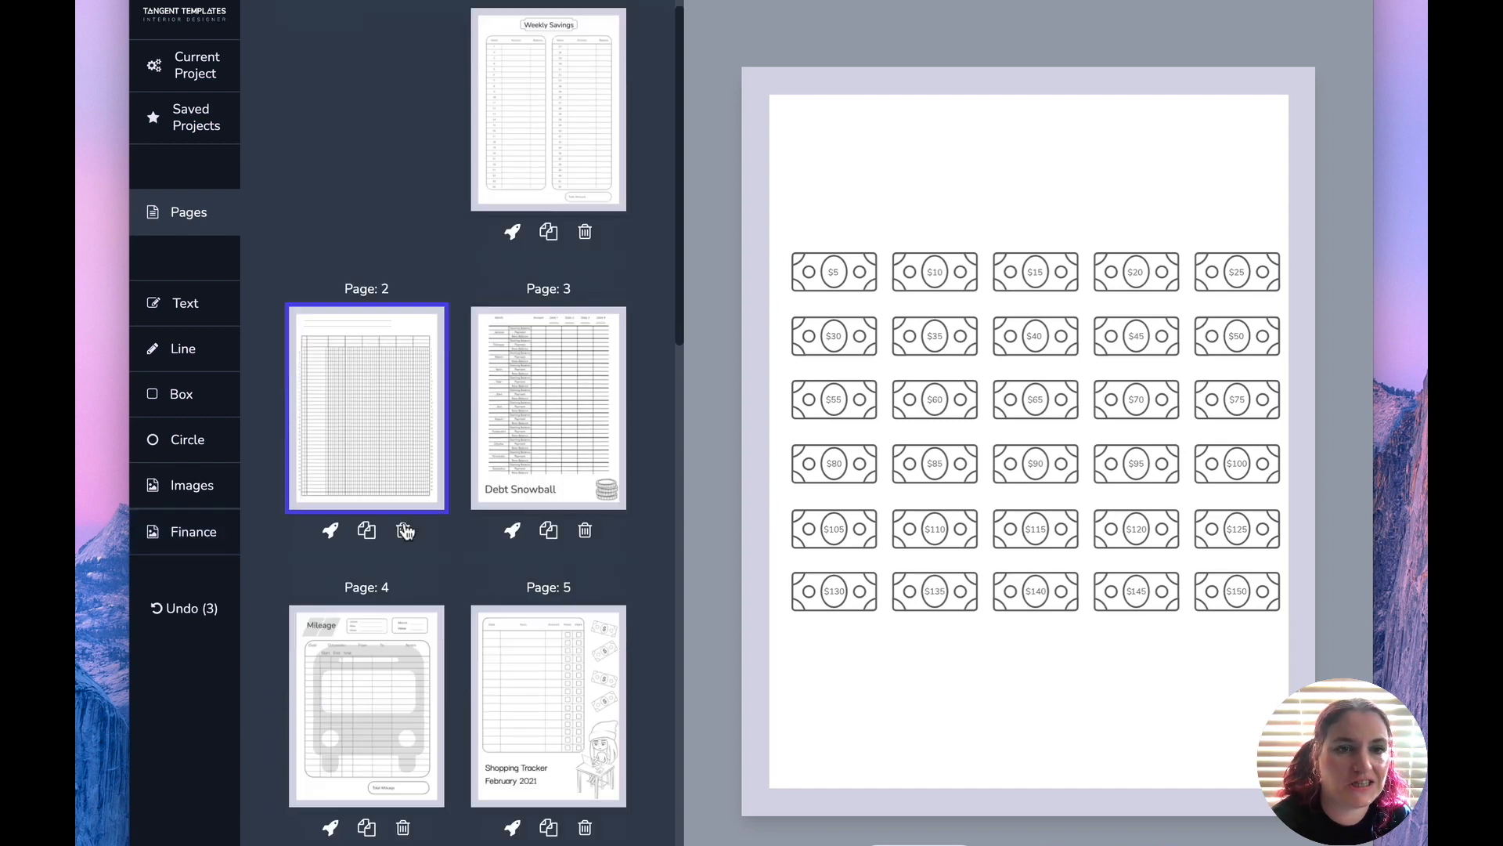
{"action": "scroll", "coordinate": [405, 583], "scroll_direction": "up", "scroll_amount": 2}
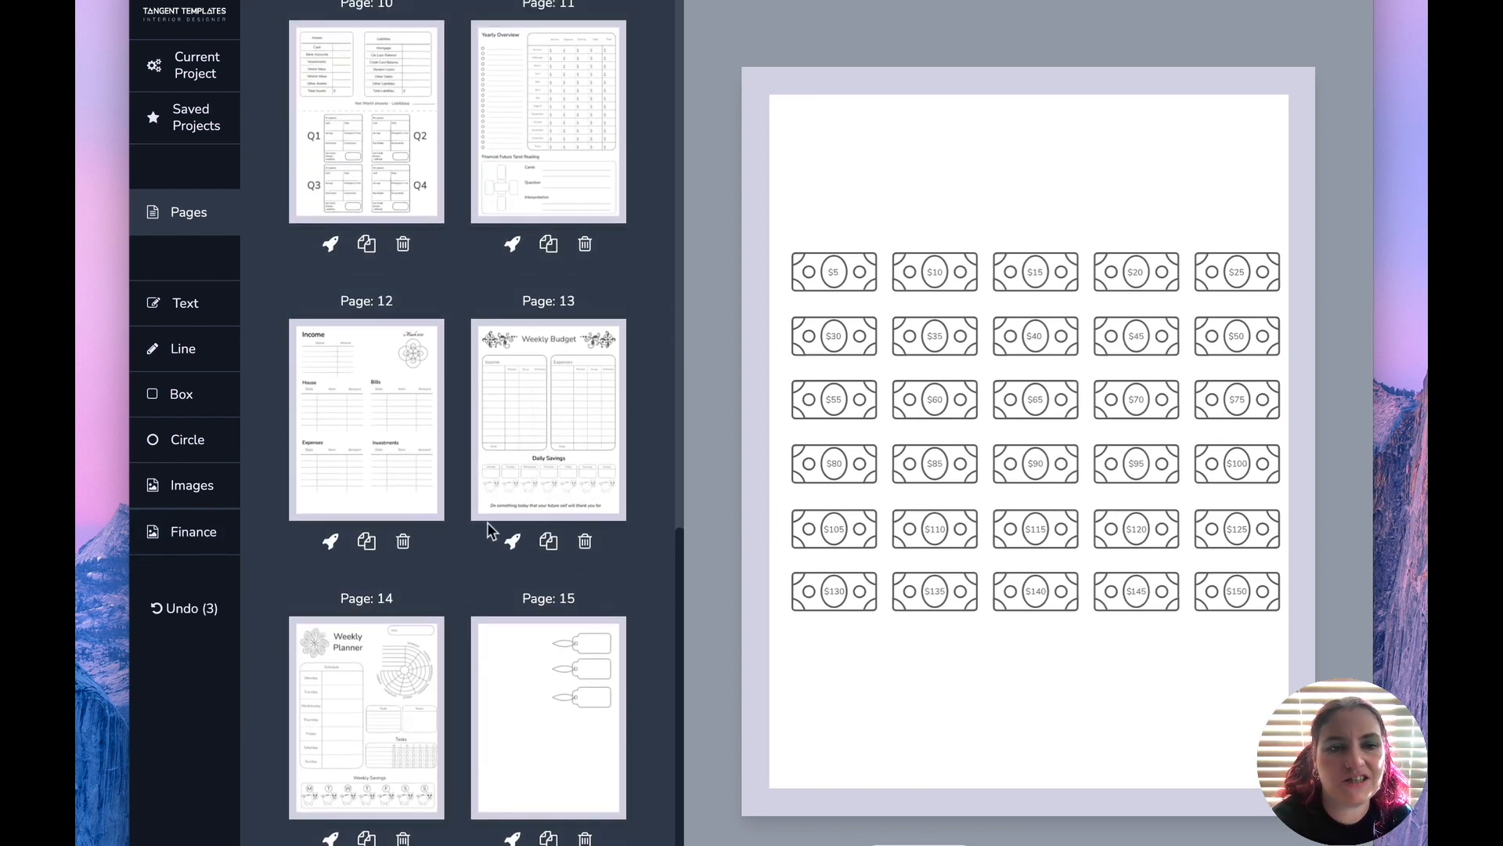
{"action": "left_click", "coordinate": [413, 676]}
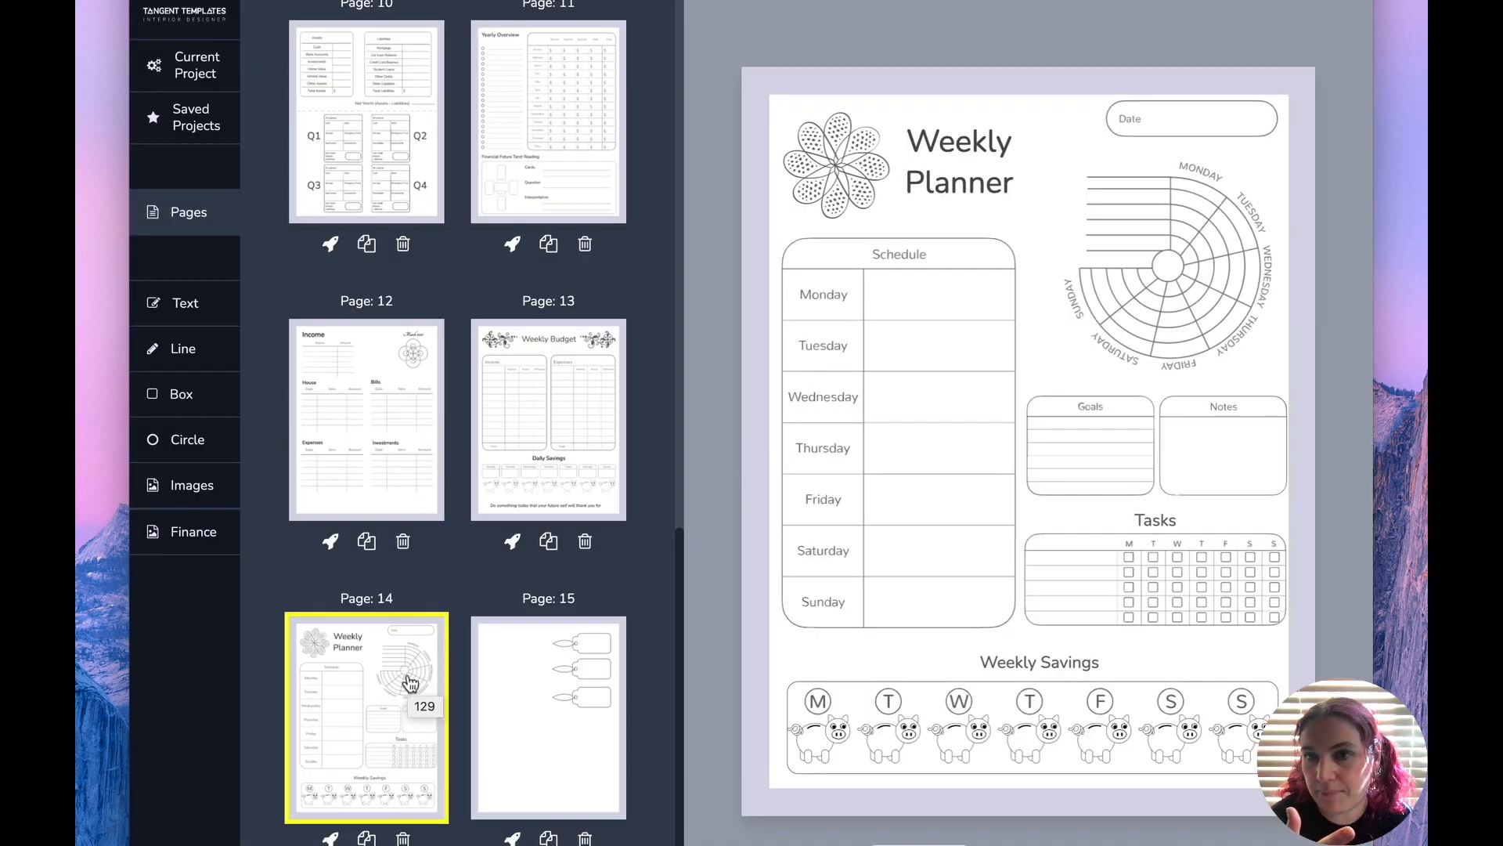
{"action": "left_click", "coordinate": [804, 458]}
{"action": "left_click", "coordinate": [1161, 547]}
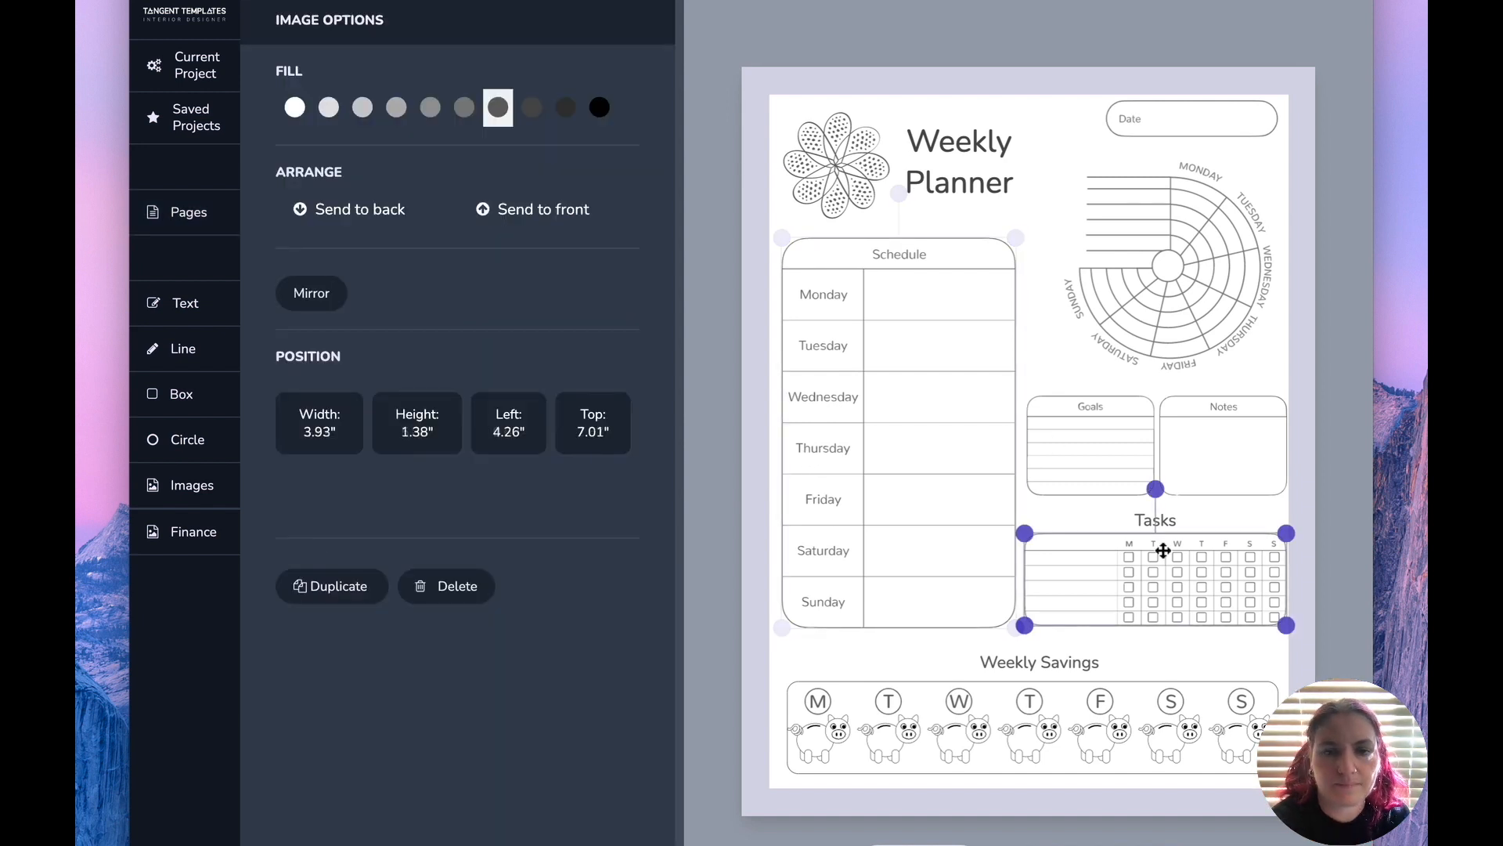
{"action": "left_click", "coordinate": [1220, 247]}
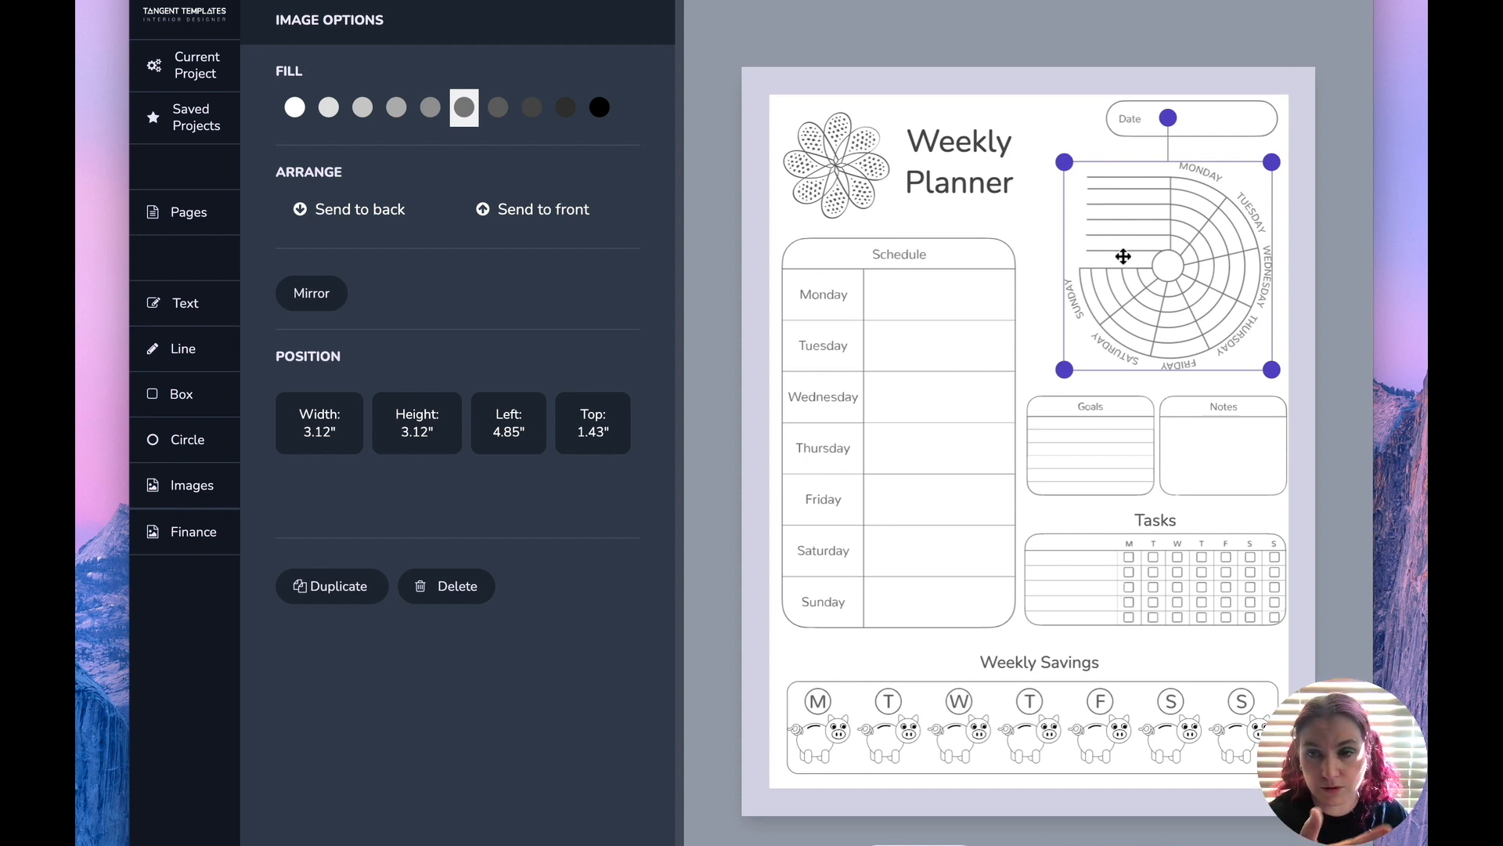
{"action": "left_click", "coordinate": [1046, 250]}
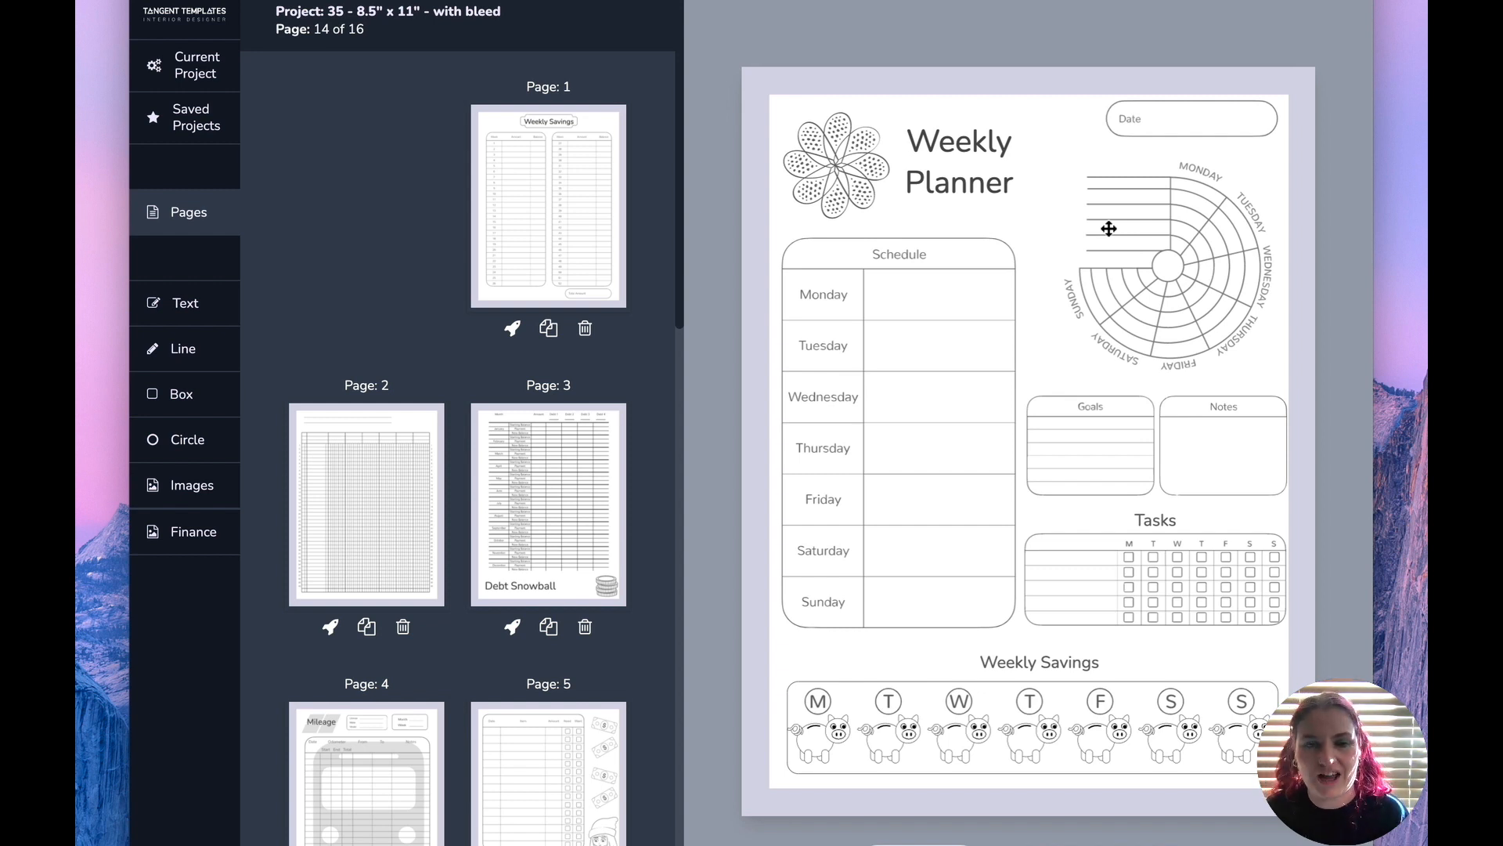
Inspect the circular tracker, schedule, Goals and Notes elements of the weekly planner one by one
{"action": "left_click", "coordinate": [1202, 275]}
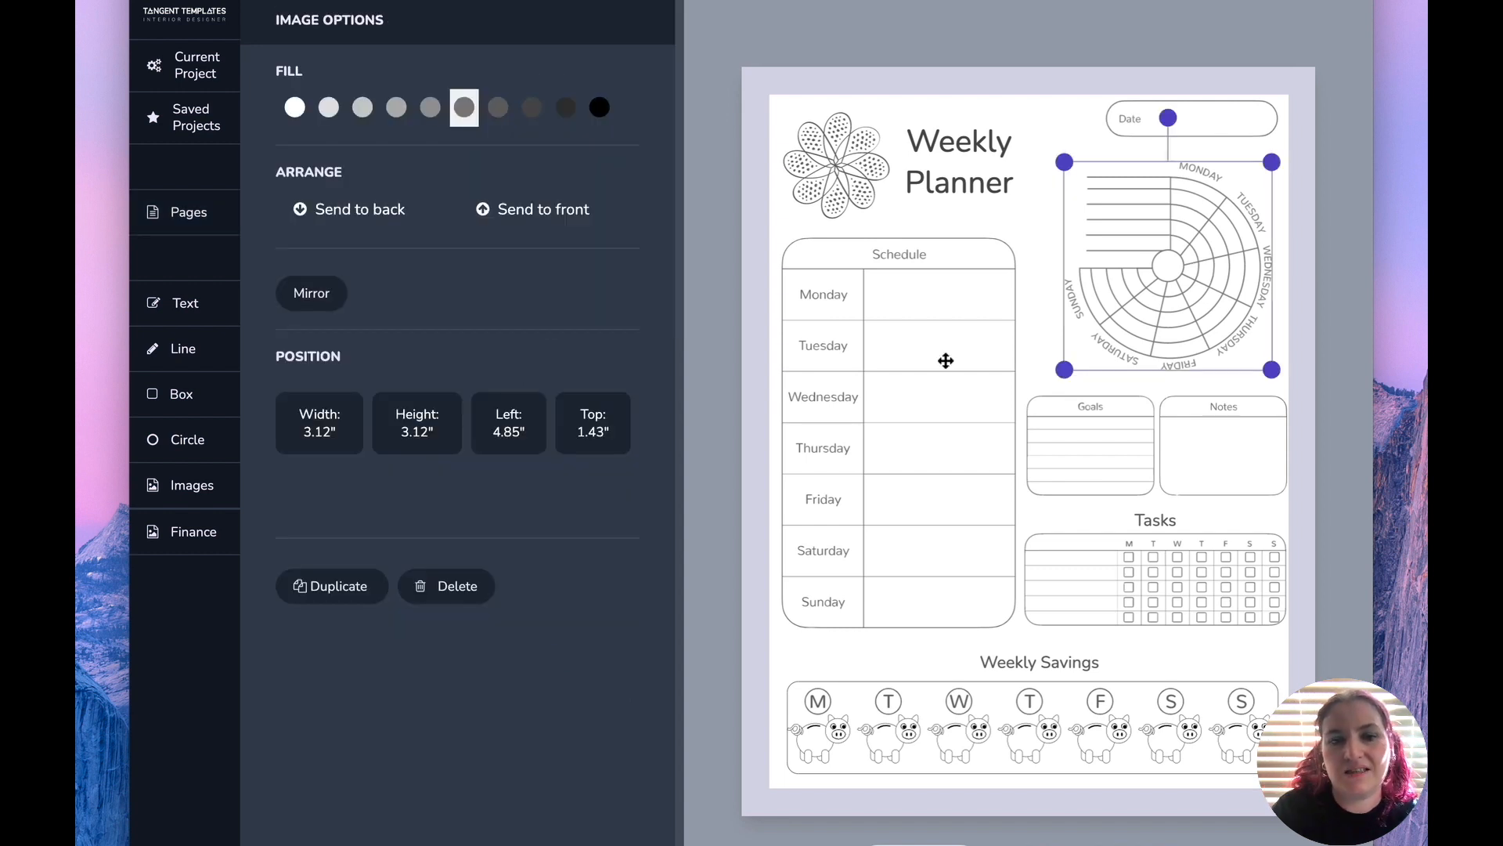
{"action": "left_click", "coordinate": [945, 360]}
{"action": "left_click", "coordinate": [1087, 430]}
{"action": "left_click", "coordinate": [1181, 425]}
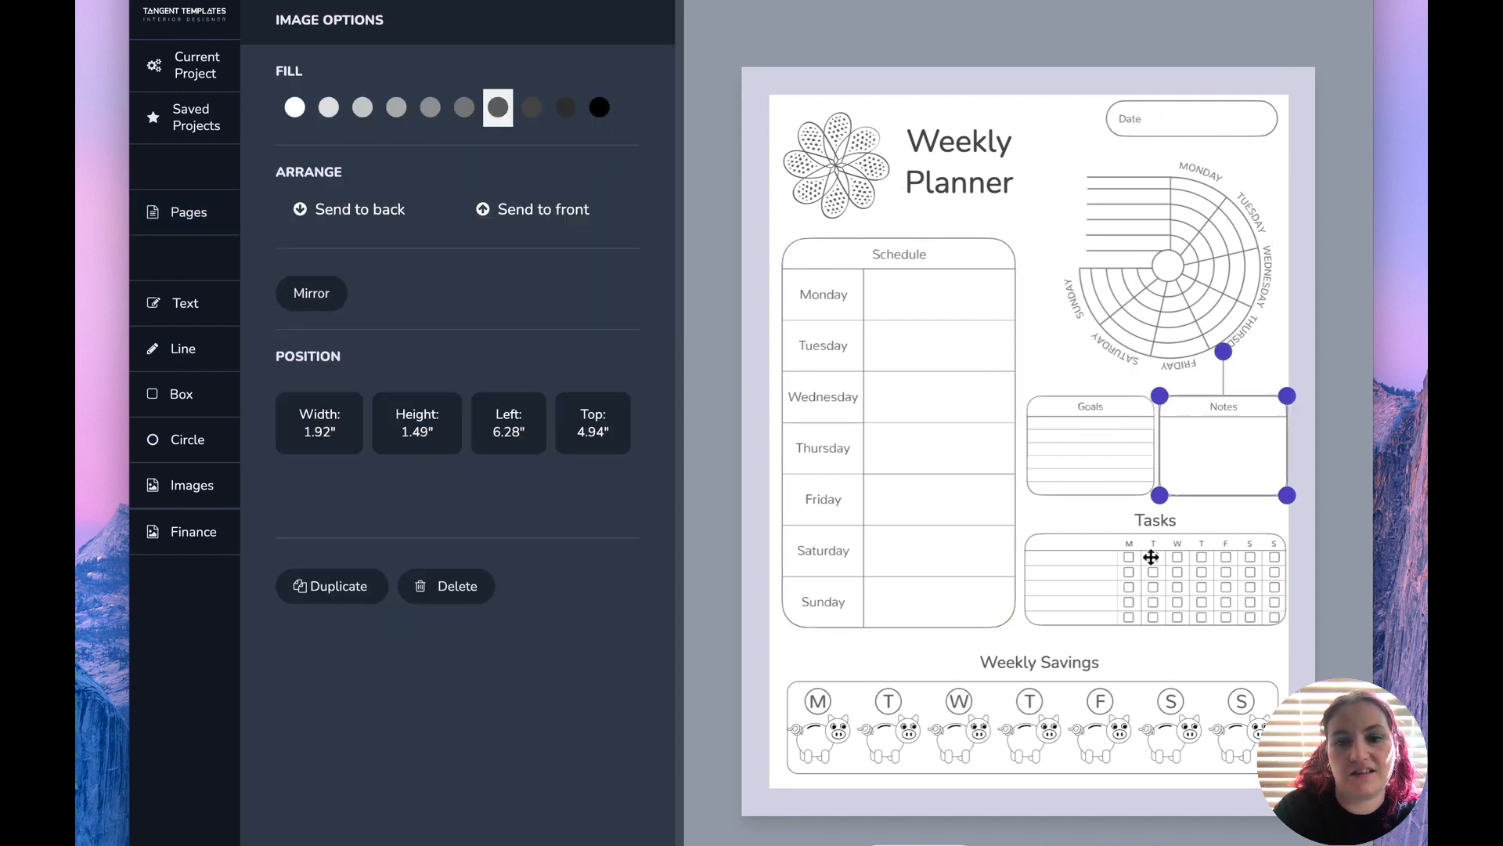
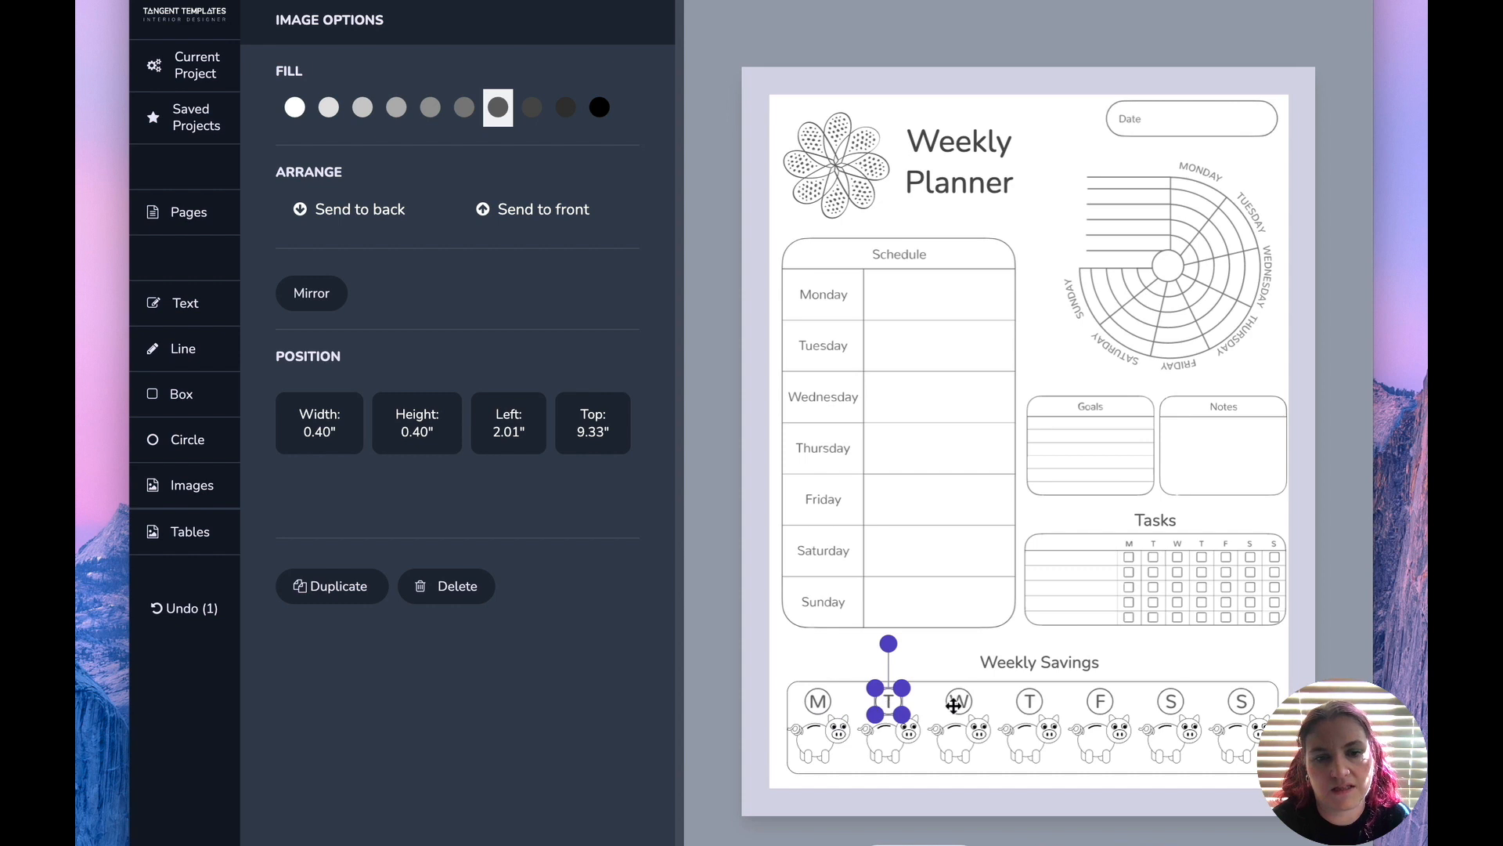
Open the Yearly Overview on page 11 and examine its monthly income, expense, savings and debt table
{"action": "left_click", "coordinate": [904, 646]}
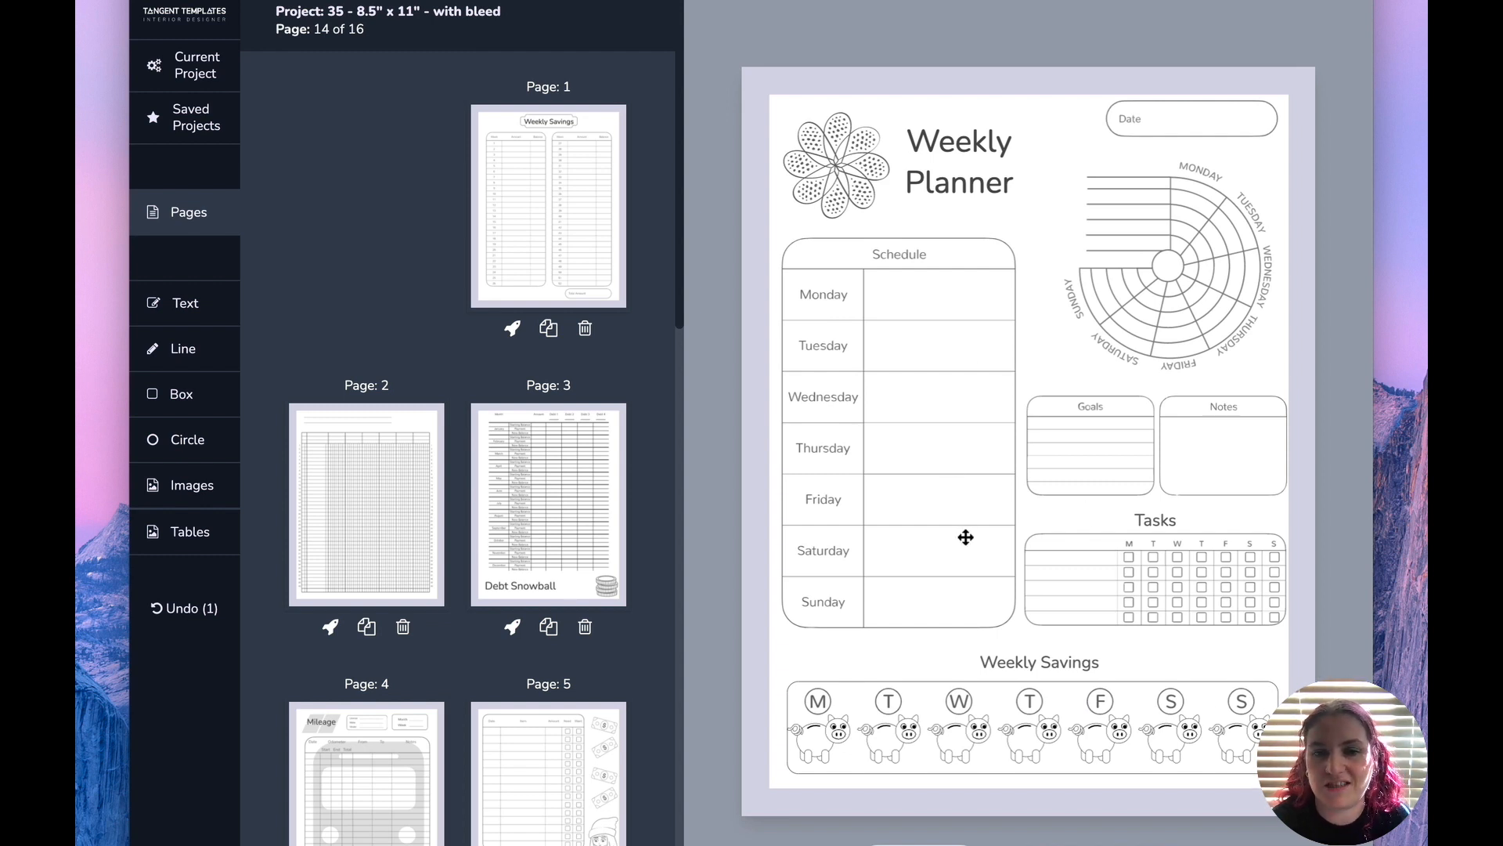
{"action": "scroll", "coordinate": [509, 587], "scroll_direction": "down", "scroll_amount": 5}
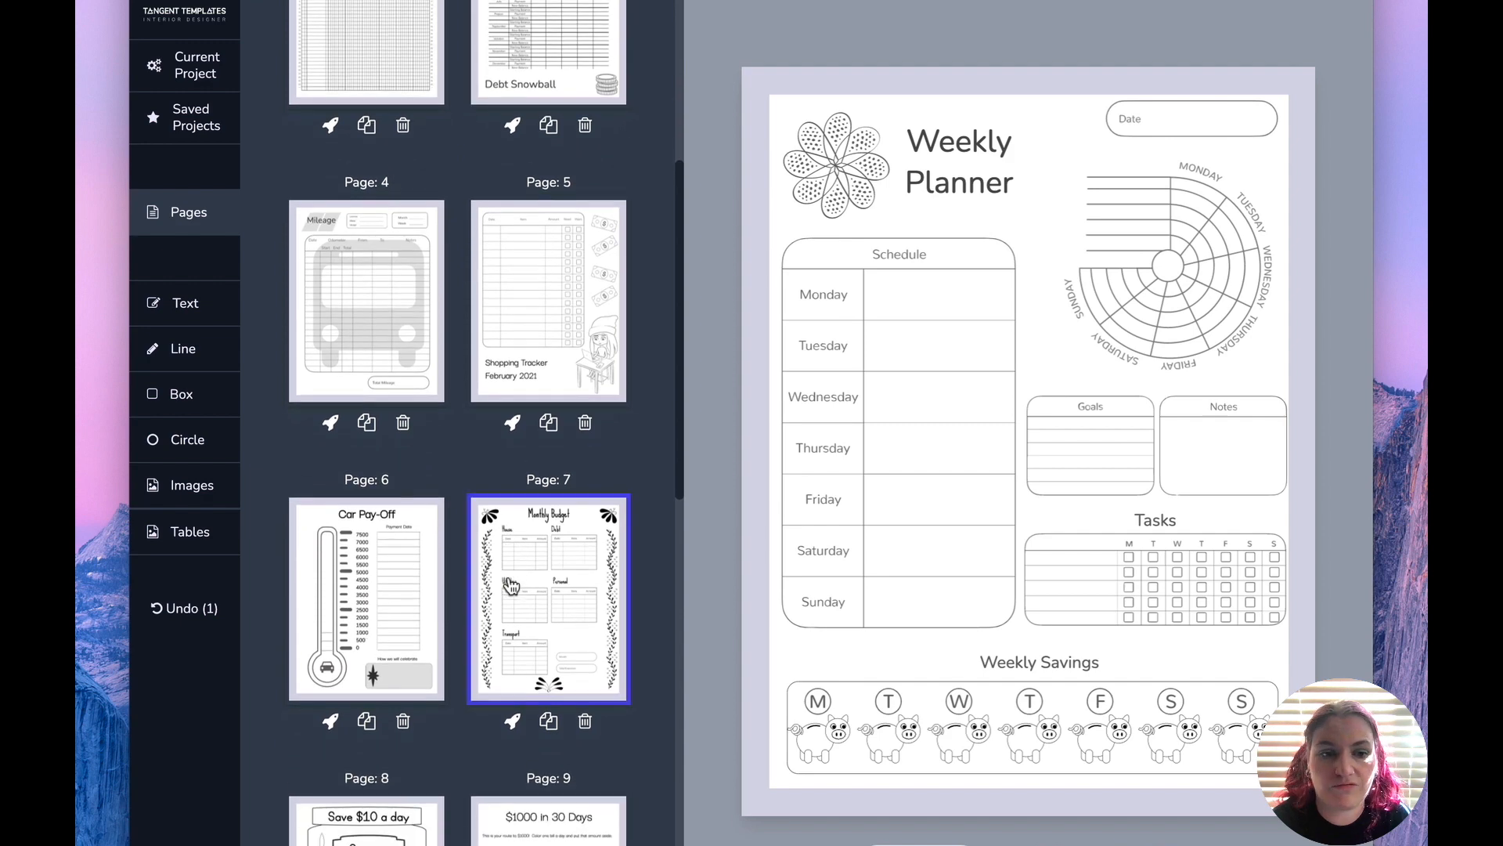
{"action": "scroll", "coordinate": [510, 585], "scroll_direction": "down", "scroll_amount": 7}
{"action": "left_click", "coordinate": [539, 517]}
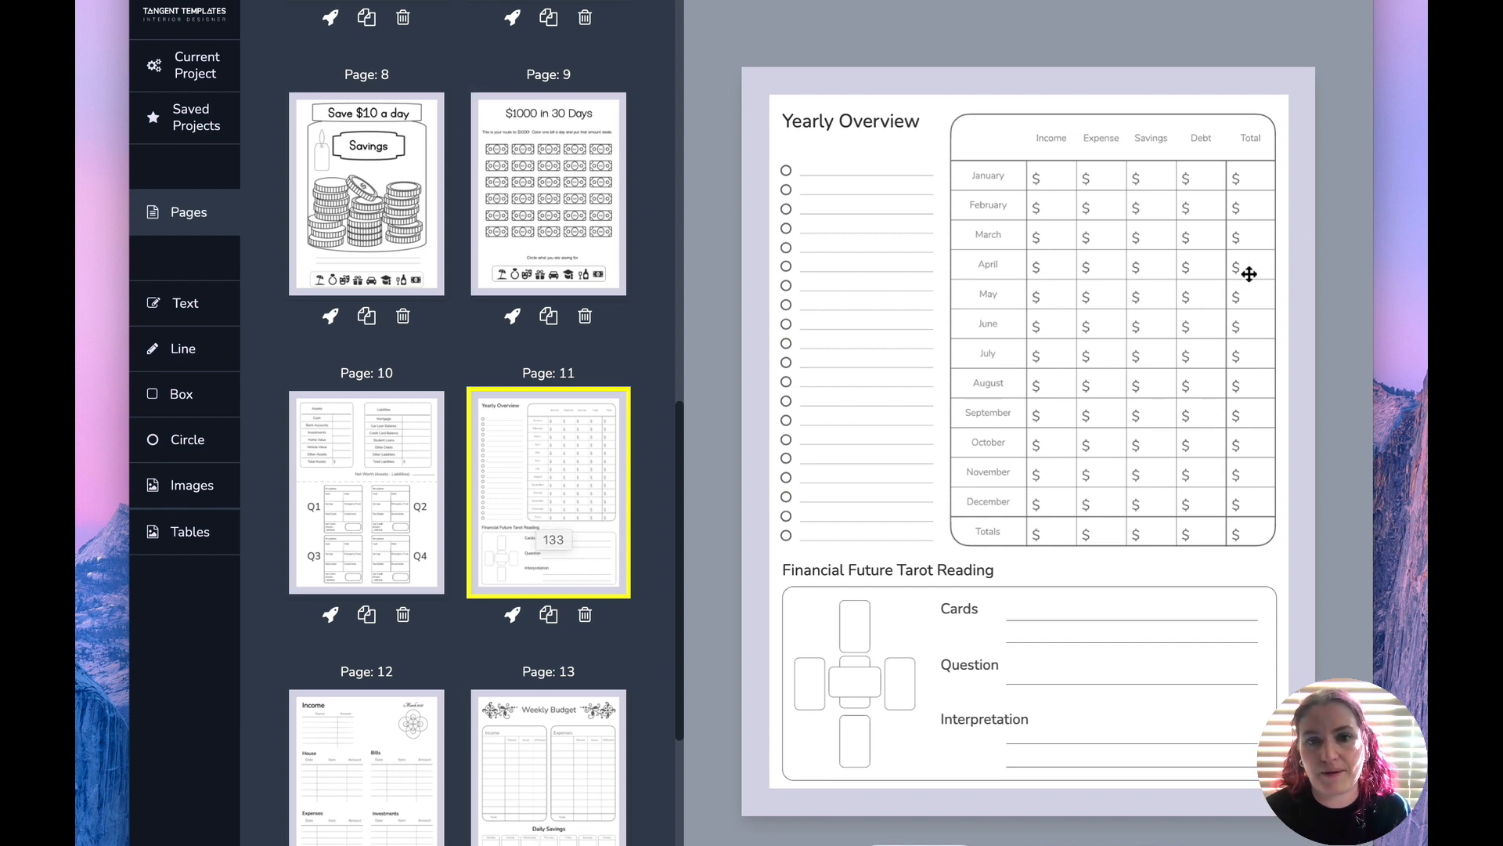
{"action": "left_click", "coordinate": [1201, 292]}
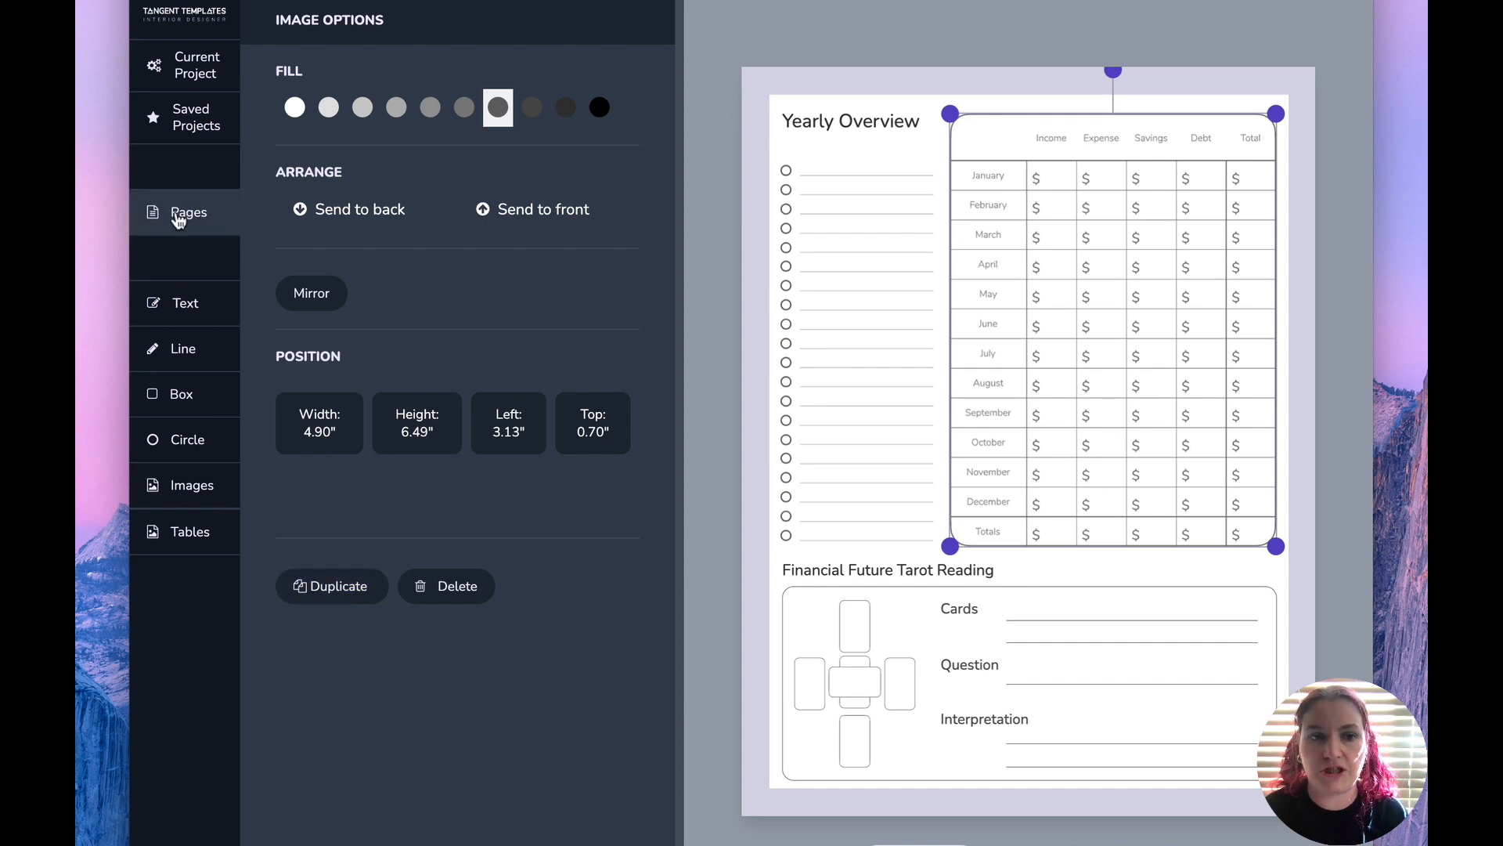
Add one blank page at the end of the project
{"action": "left_click", "coordinate": [179, 221]}
{"action": "scroll", "coordinate": [398, 218], "scroll_direction": "down", "scroll_amount": 10}
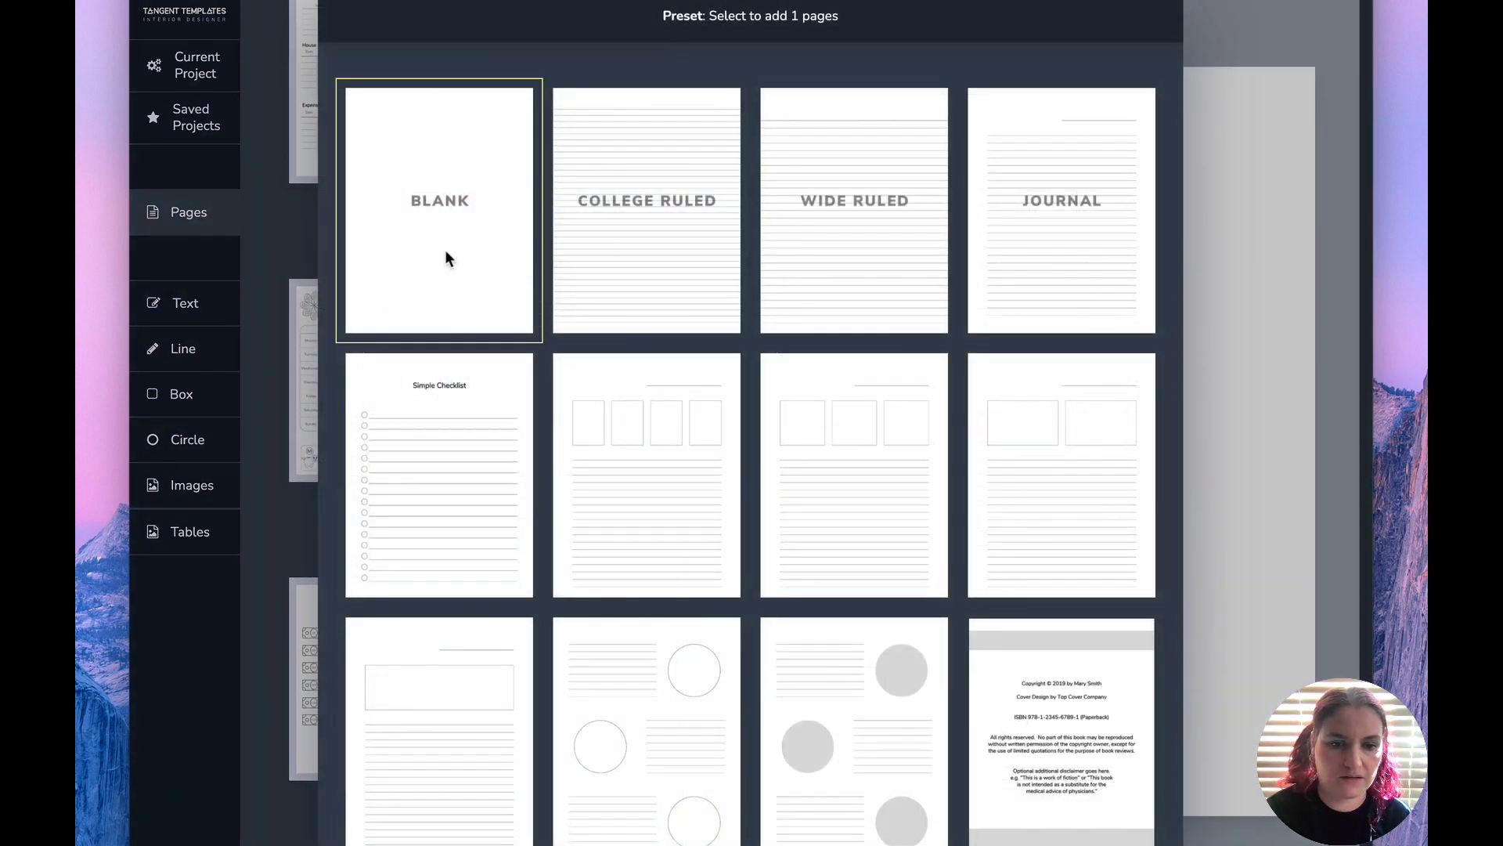
{"action": "left_click", "coordinate": [445, 258]}
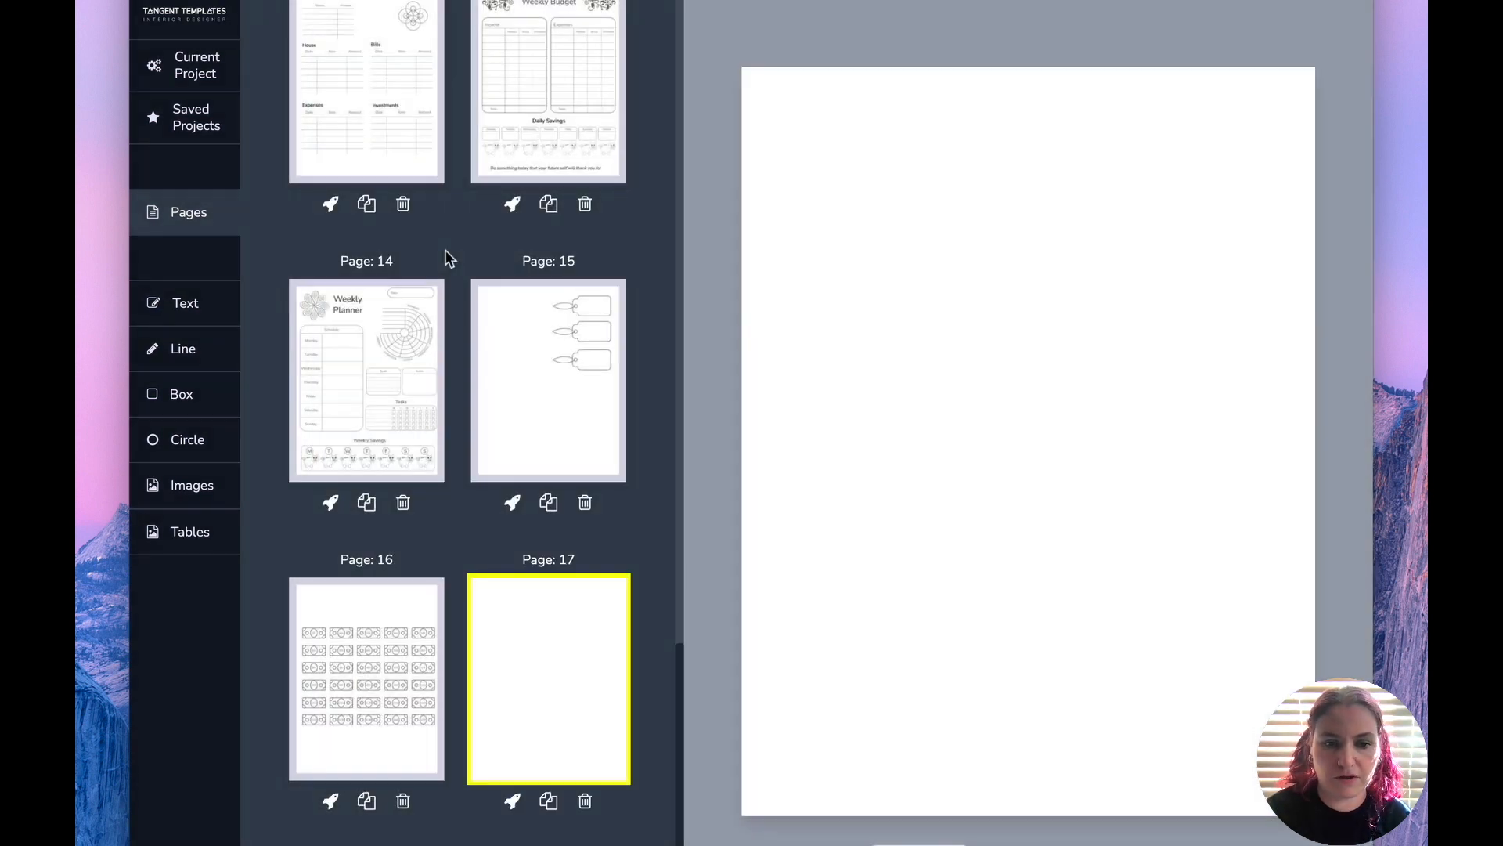
Add the January–December table with Income, Expense, Savings, Debt and Total columns from the Finance images to the blank page 17
{"action": "left_click", "coordinate": [202, 484]}
{"action": "scroll", "coordinate": [454, 158], "scroll_direction": "down", "scroll_amount": 10}
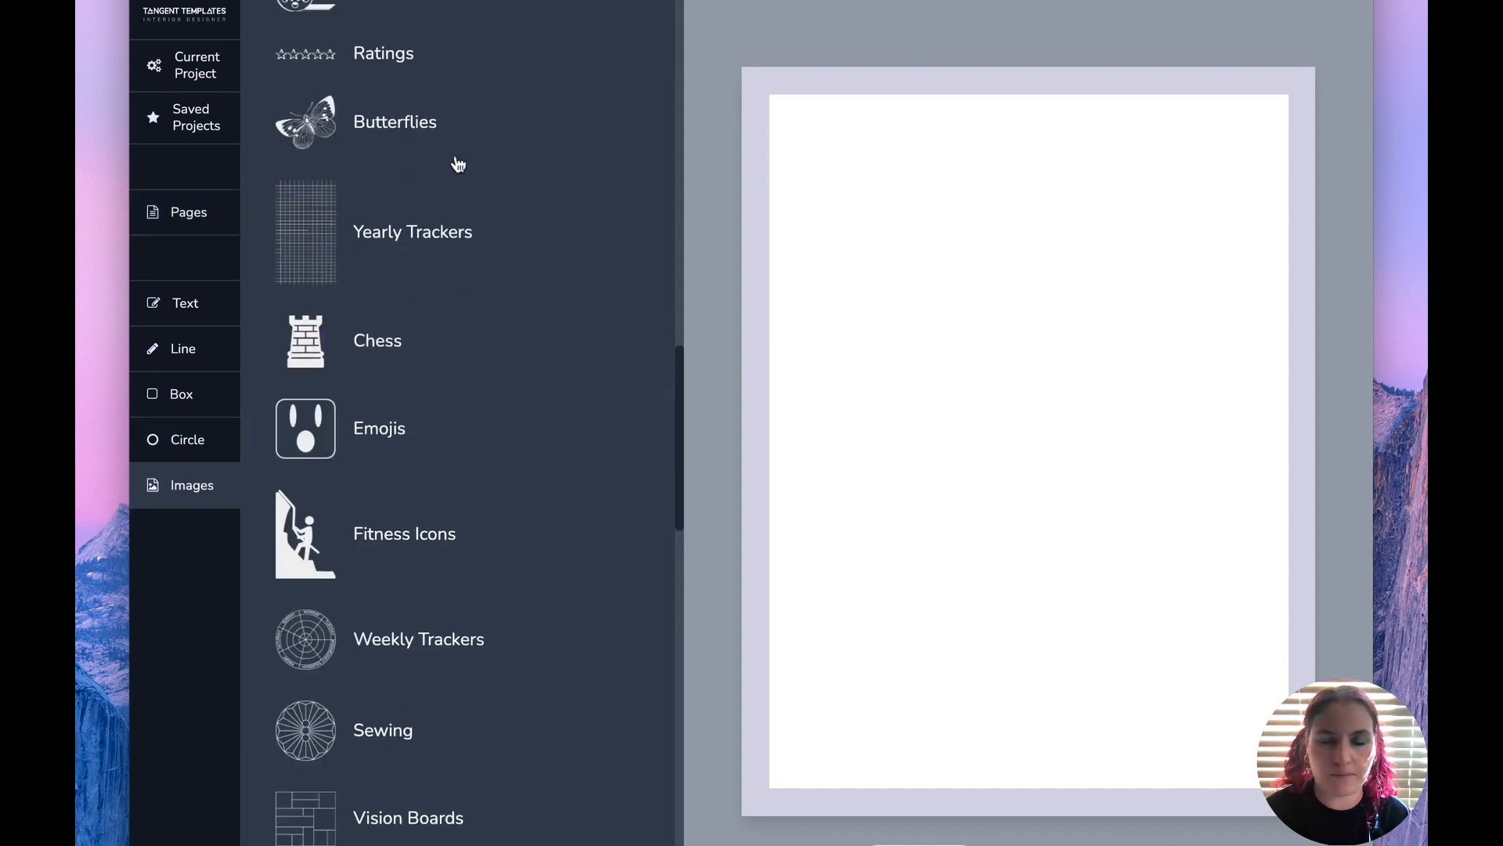
{"action": "left_click", "coordinate": [380, 748]}
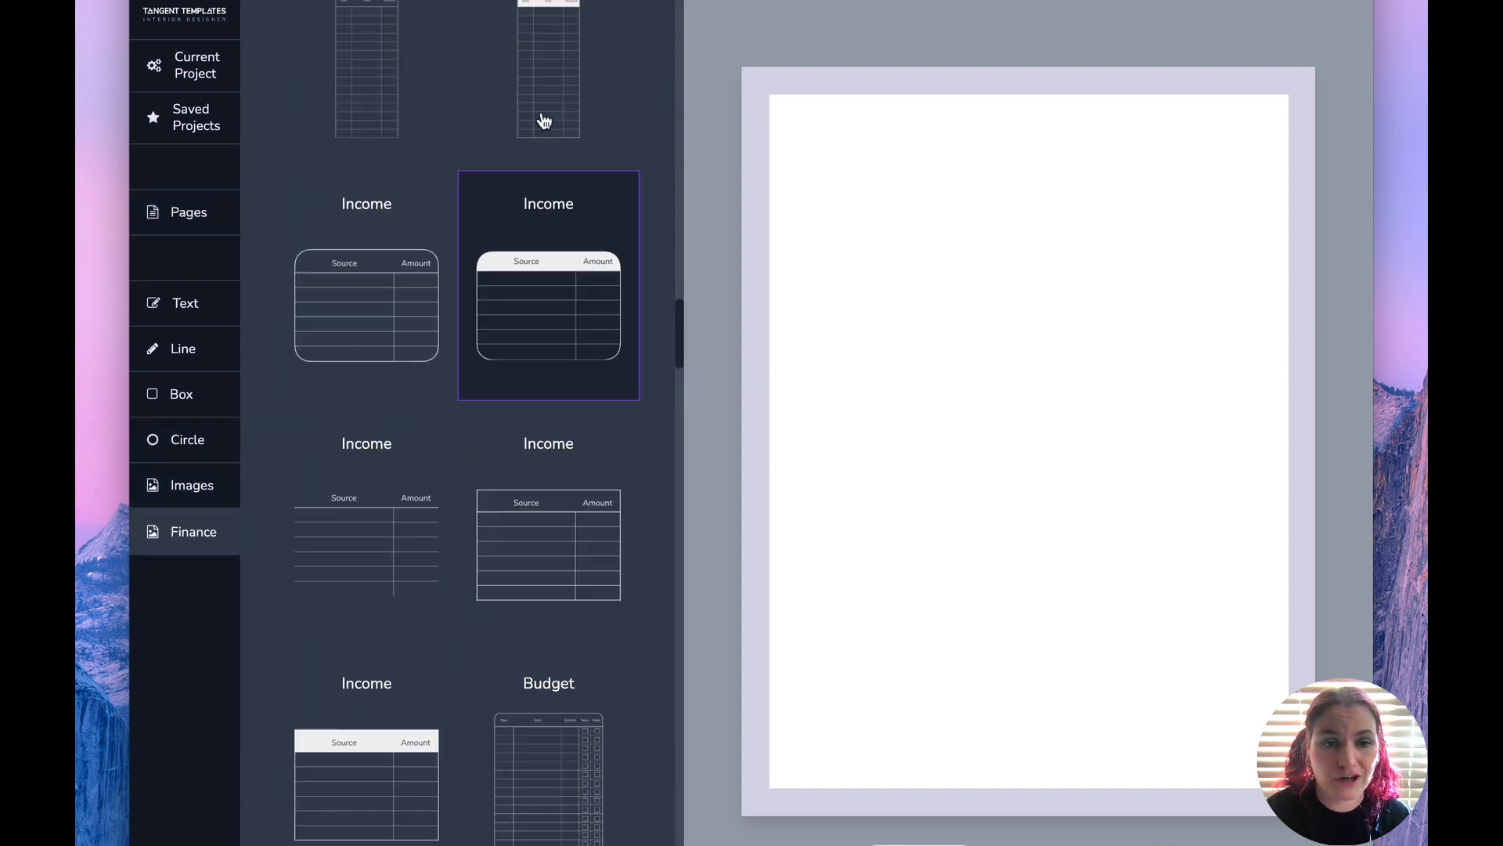
{"action": "scroll", "coordinate": [463, 227], "scroll_direction": "down", "scroll_amount": 8}
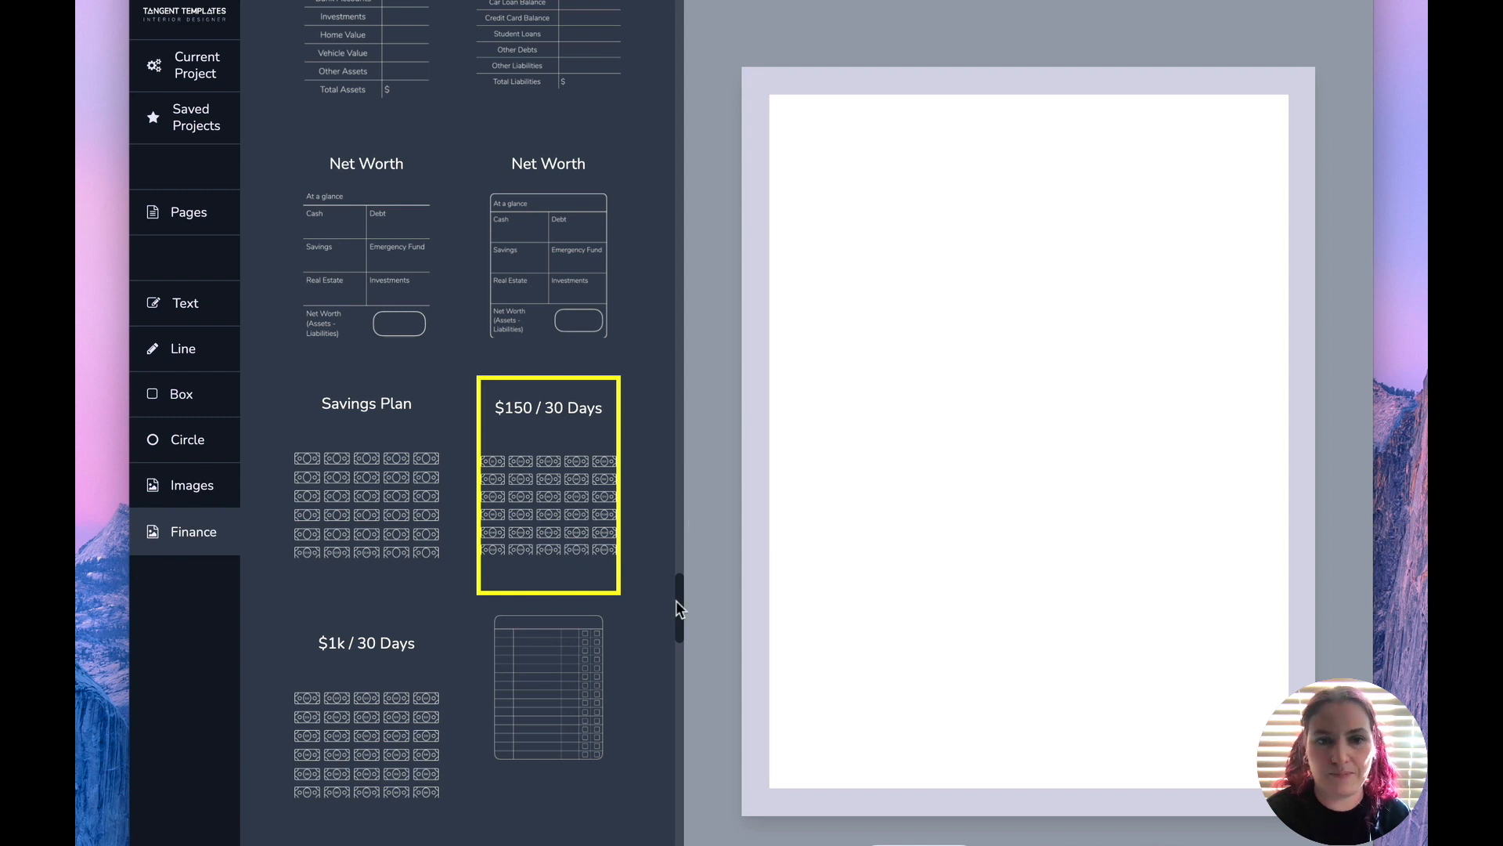
{"action": "left_click_drag", "start_coordinate": [678, 608], "coordinate": [673, 507]}
{"action": "left_click", "coordinate": [419, 654]}
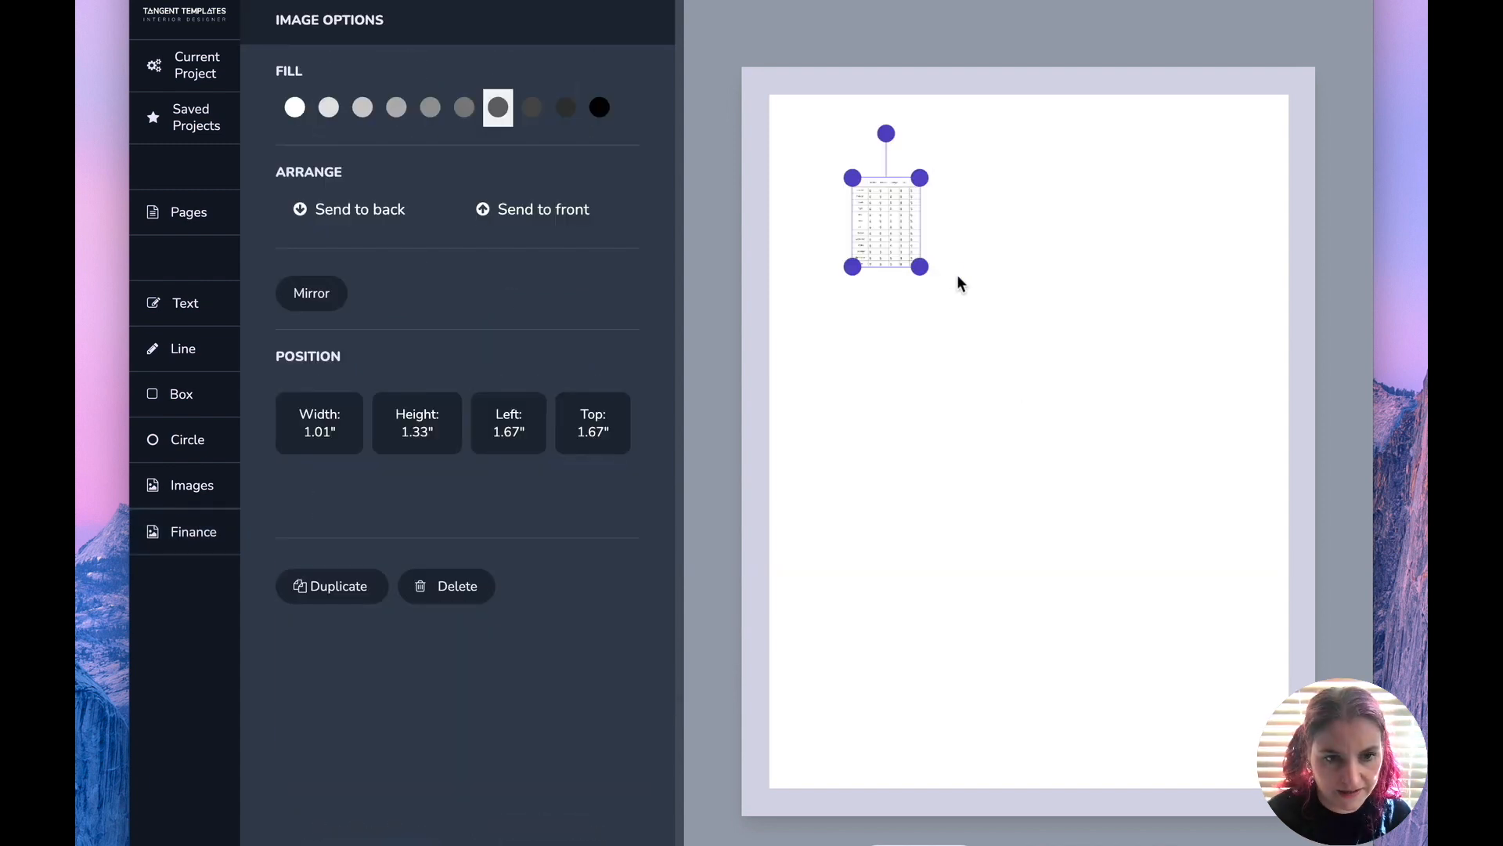
Enlarge the yearly table to about 7.04" by 9.29" and position it about 0.79" from the left and 0.98" from the top
{"action": "left_click_drag", "start_coordinate": [918, 259], "coordinate": [1198, 732]}
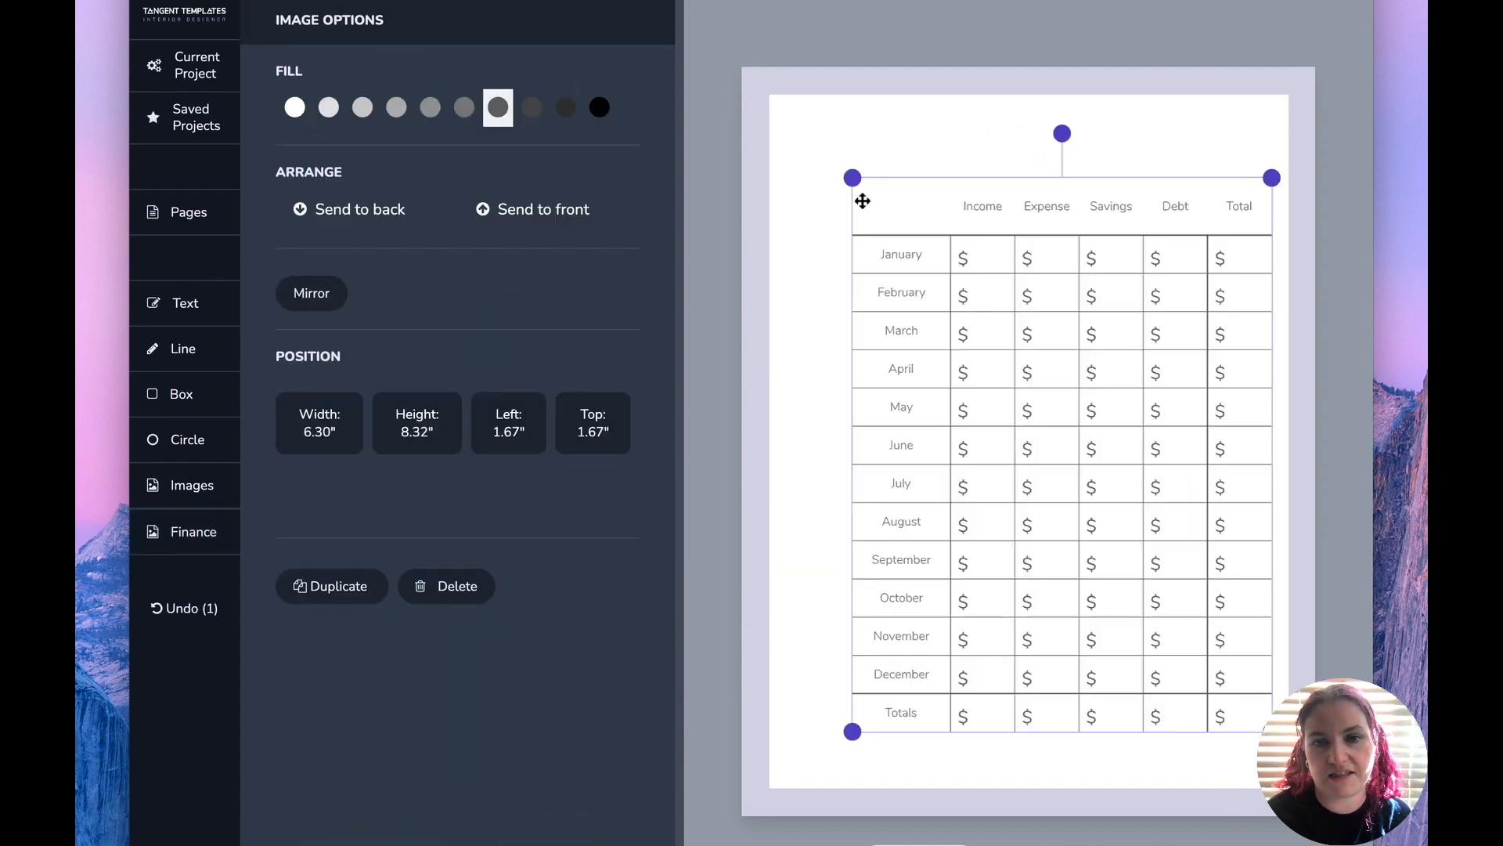
{"action": "left_click_drag", "start_coordinate": [850, 174], "coordinate": [783, 125]}
{"action": "left_click_drag", "start_coordinate": [990, 208], "coordinate": [979, 228]}
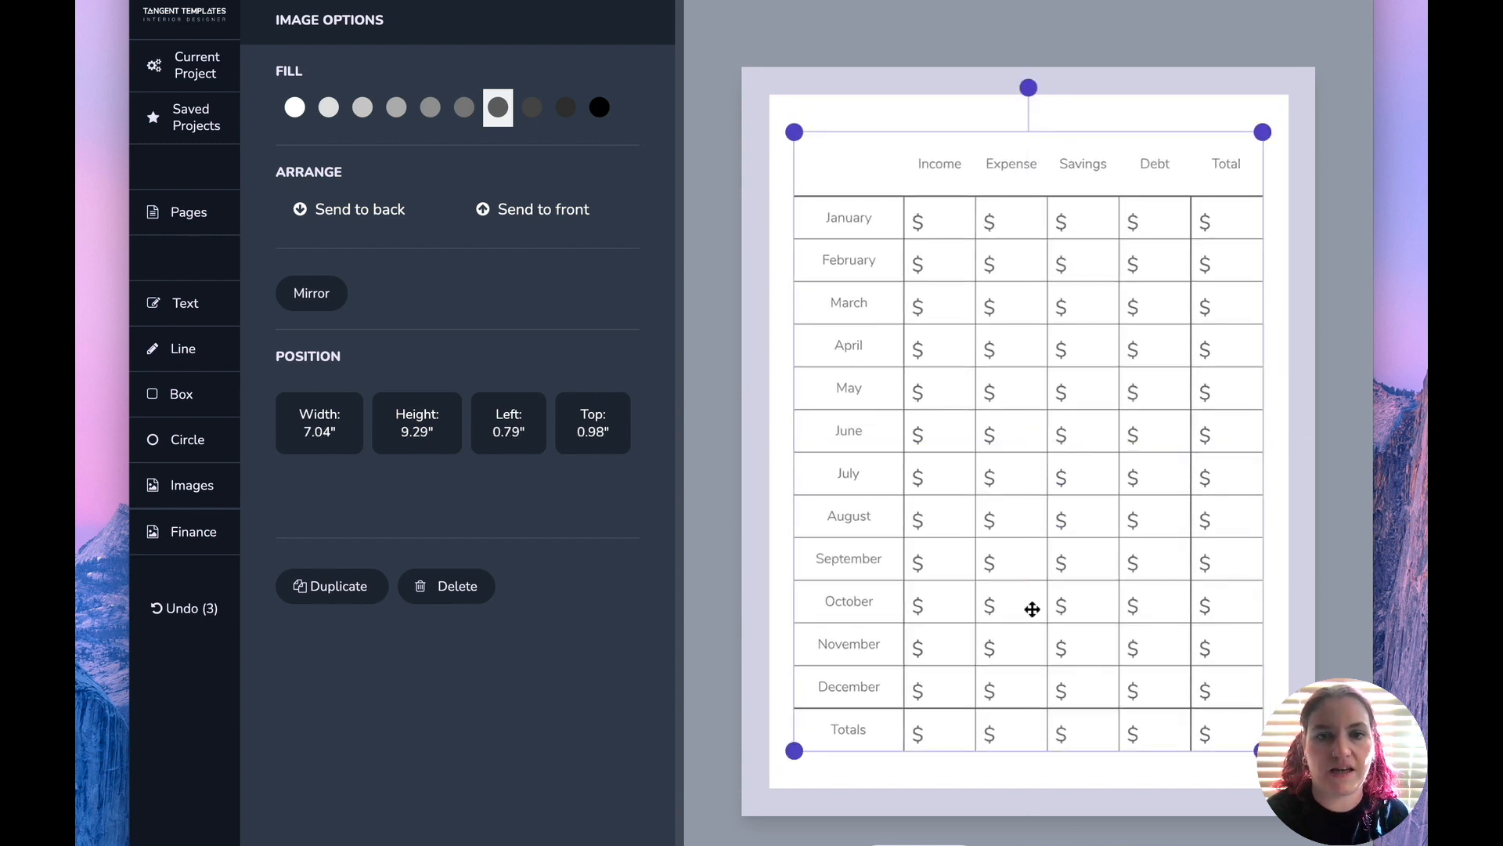
{"action": "left_click", "coordinate": [1048, 803]}
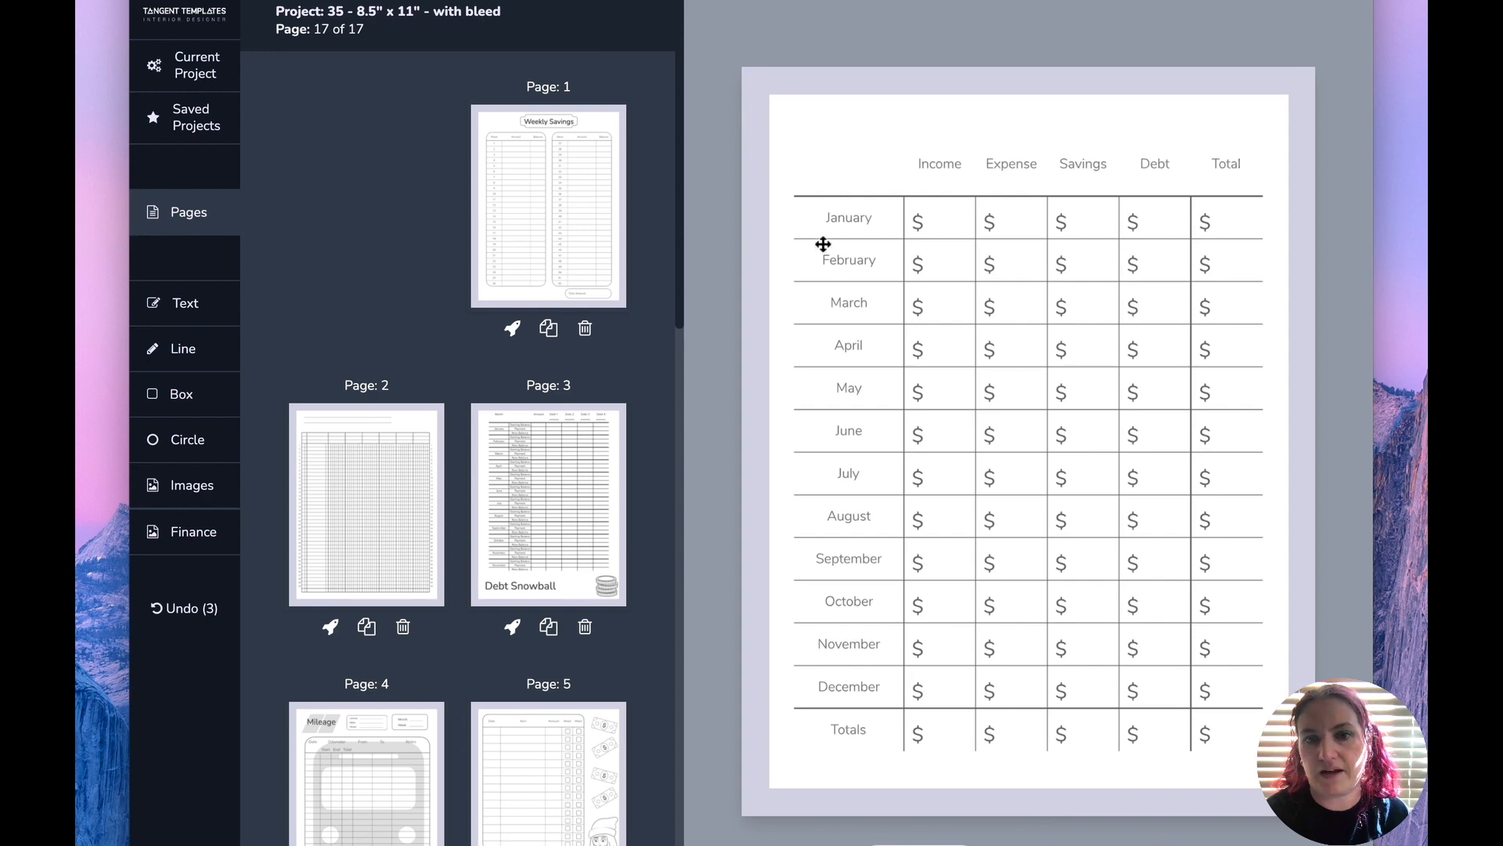
Review the Yearly Overview on page 11 and the flourish beside the title of the Weekly Budget on page 13
{"action": "scroll", "coordinate": [453, 504], "scroll_direction": "down", "scroll_amount": 20}
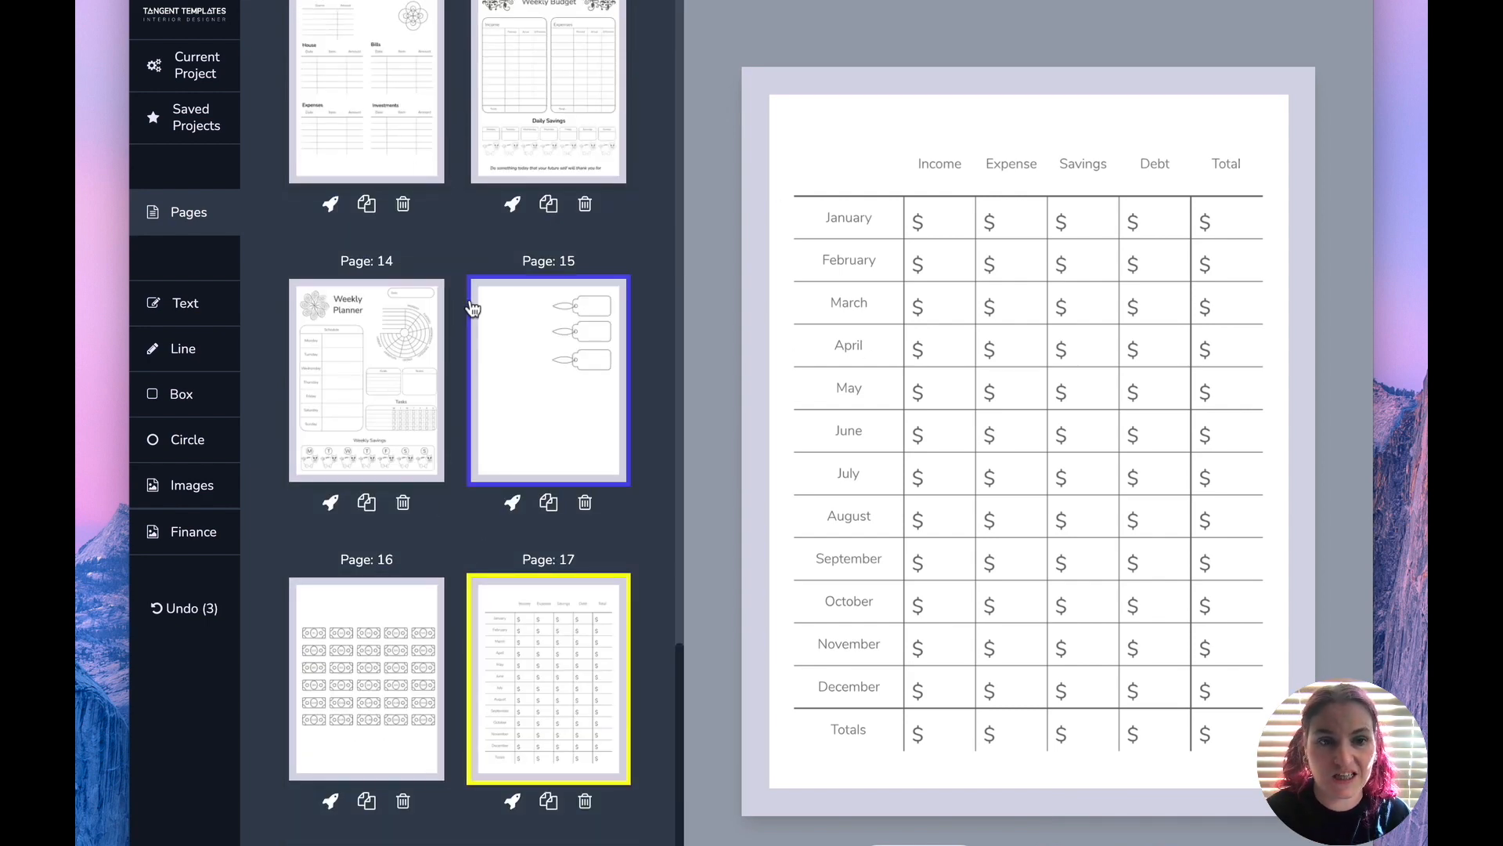
{"action": "scroll", "coordinate": [466, 420], "scroll_direction": "up", "scroll_amount": 7}
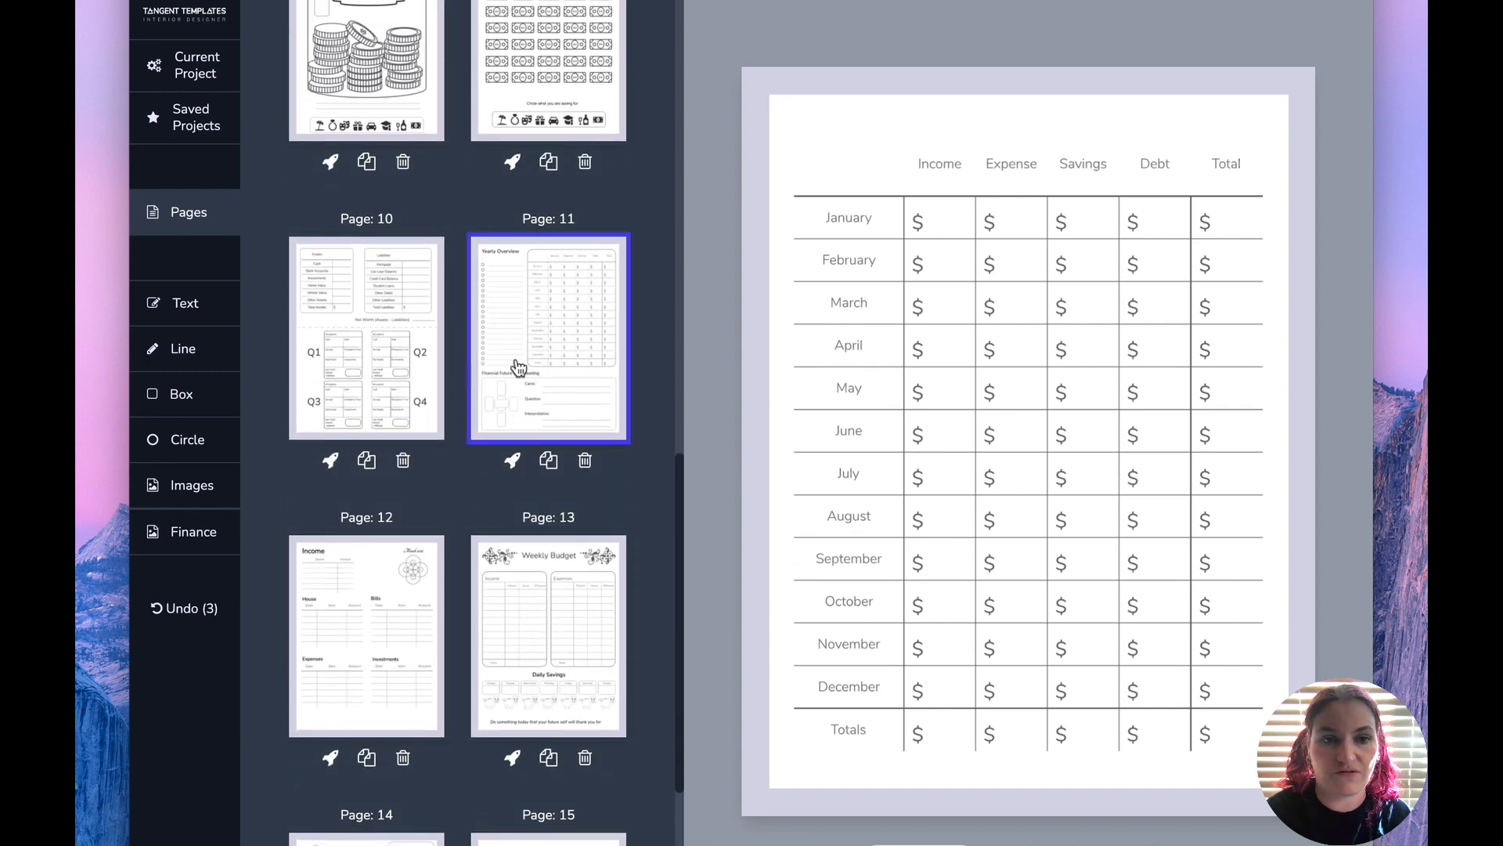
{"action": "left_click", "coordinate": [540, 361]}
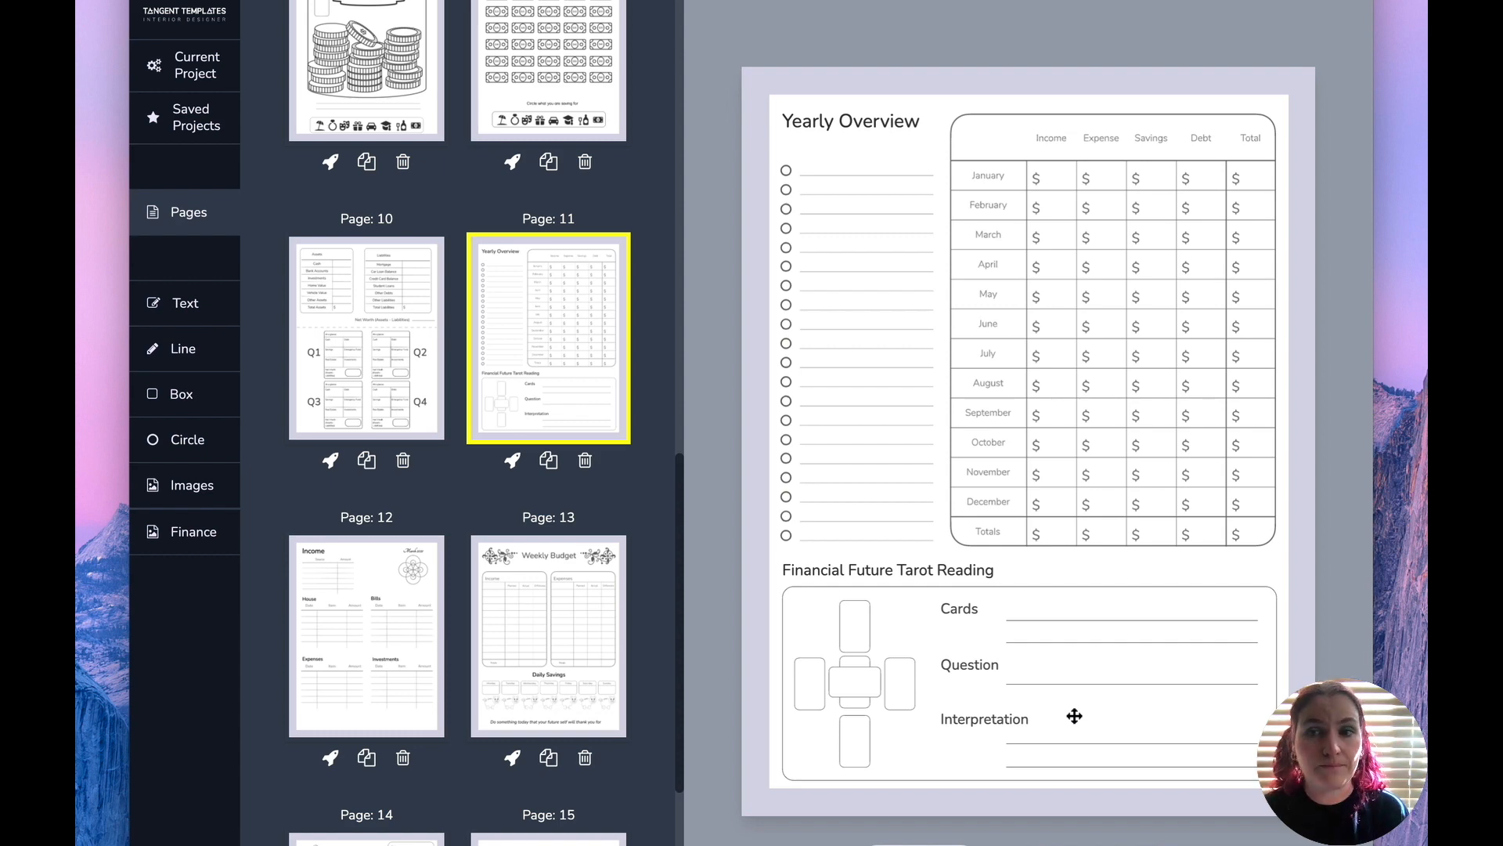
{"action": "left_click", "coordinate": [546, 620]}
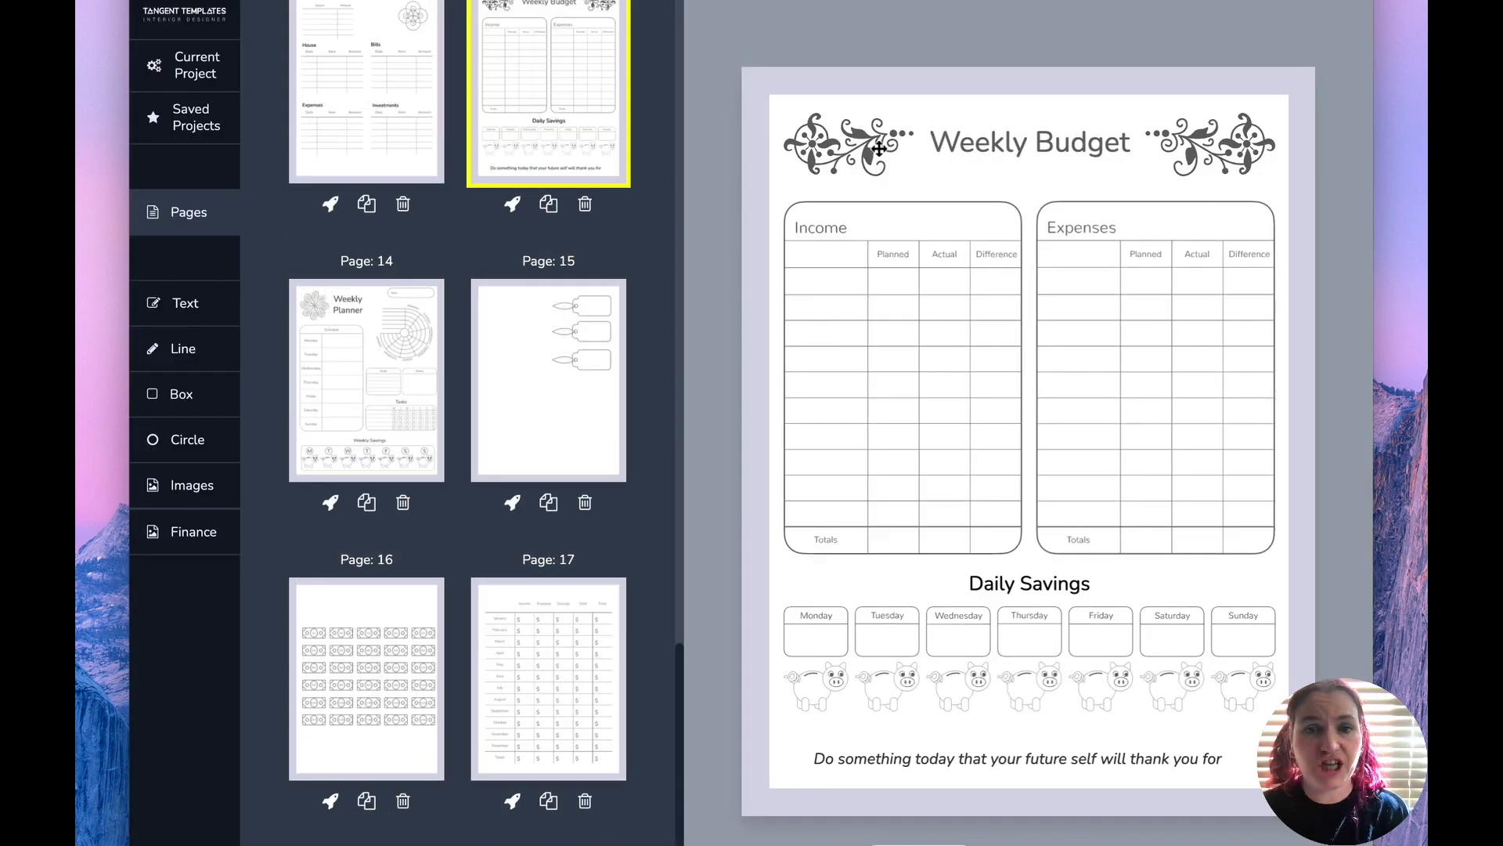
{"action": "left_click", "coordinate": [875, 154]}
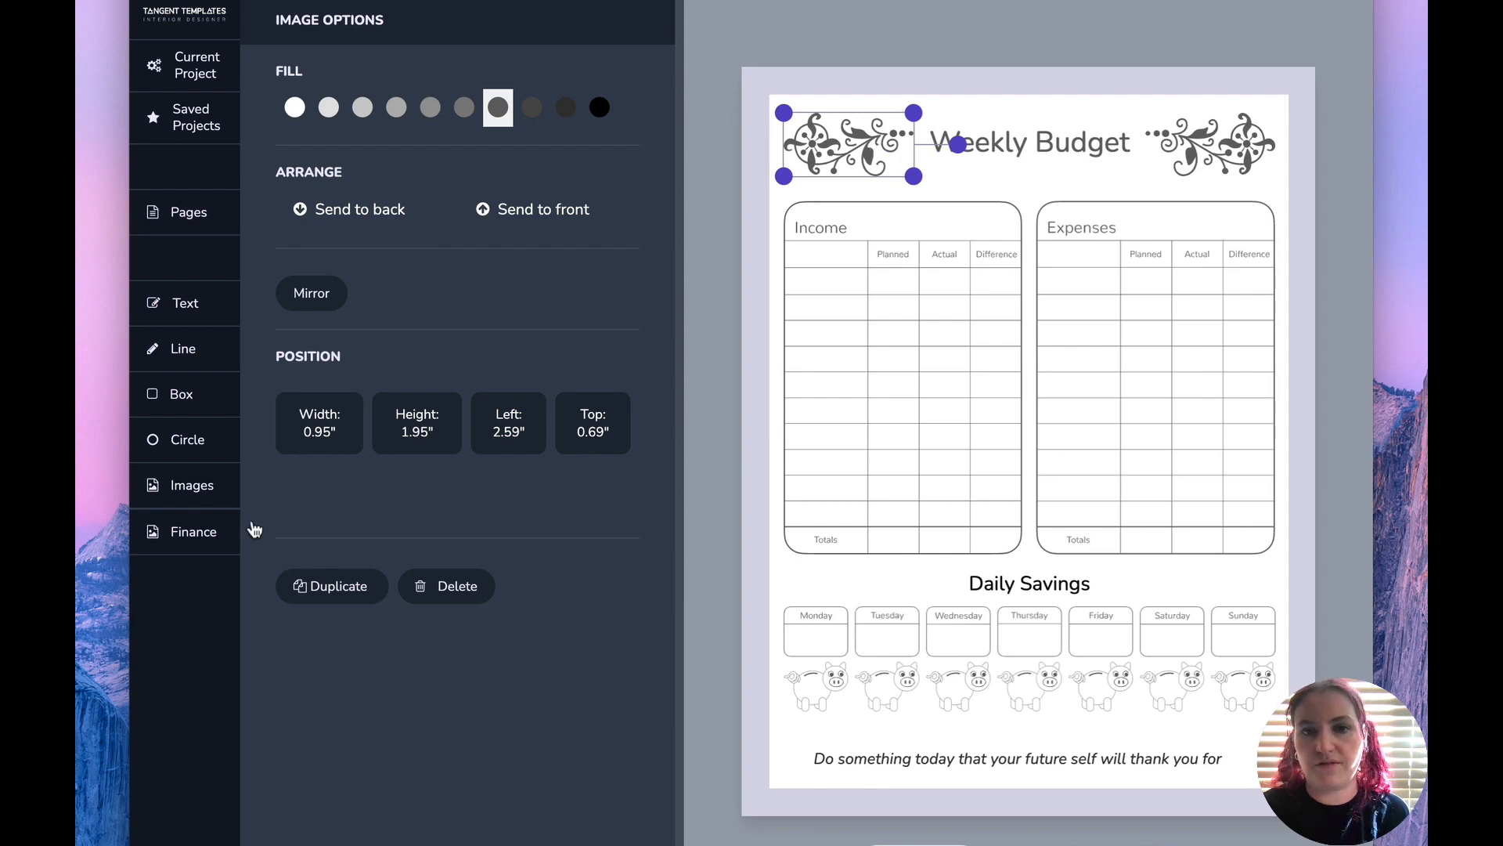
Add the flower-stem ornament used in the Weekly Budget header from the Vintage Flourish images, and delete the added copy
{"action": "left_click", "coordinate": [195, 483]}
{"action": "left_click_drag", "start_coordinate": [681, 111], "coordinate": [681, 845]}
{"action": "left_click", "coordinate": [418, 382]}
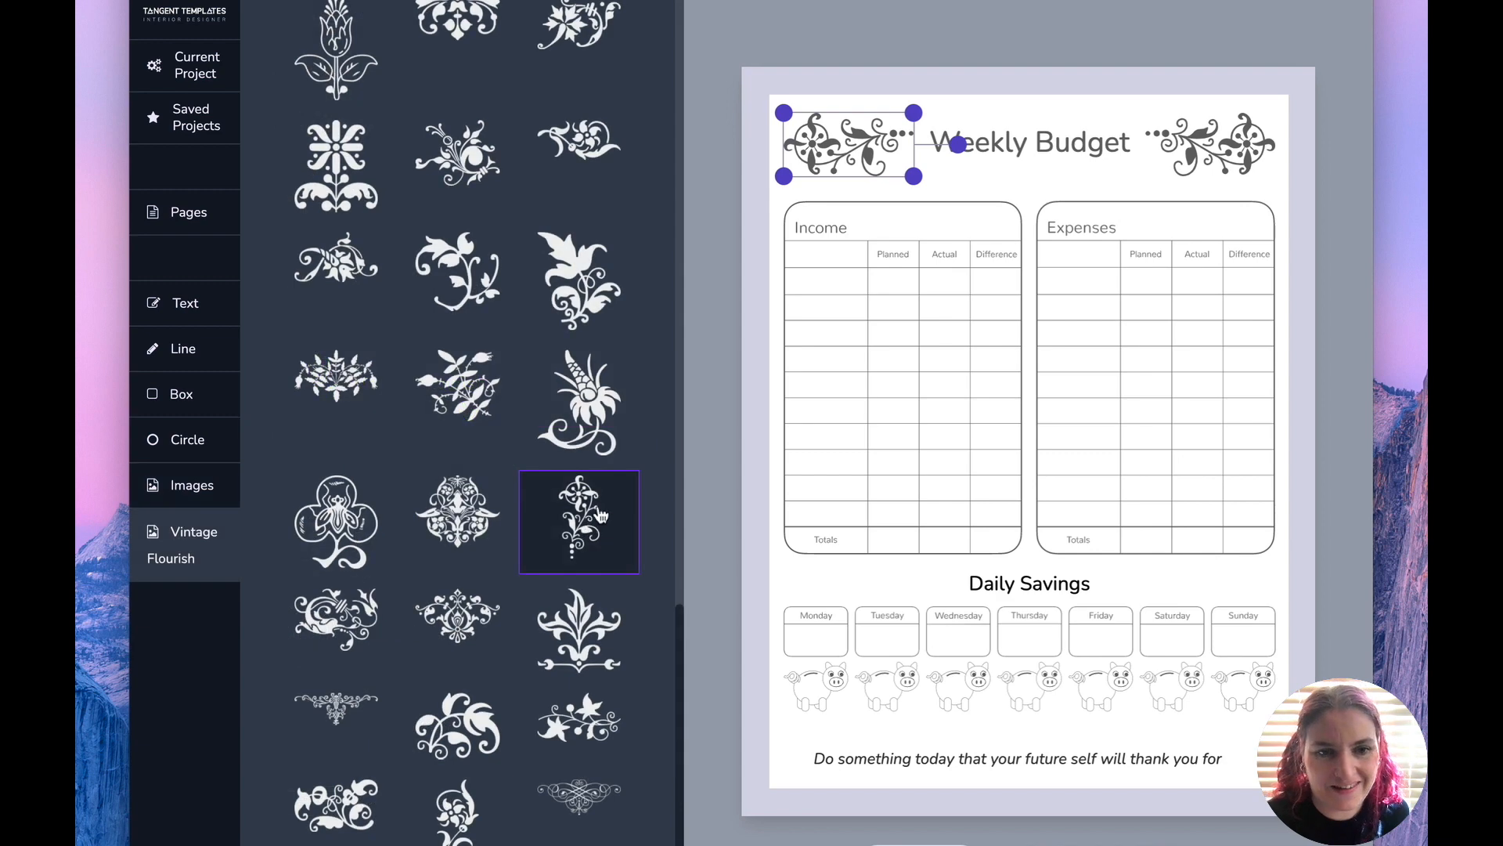
{"action": "left_click", "coordinate": [589, 522]}
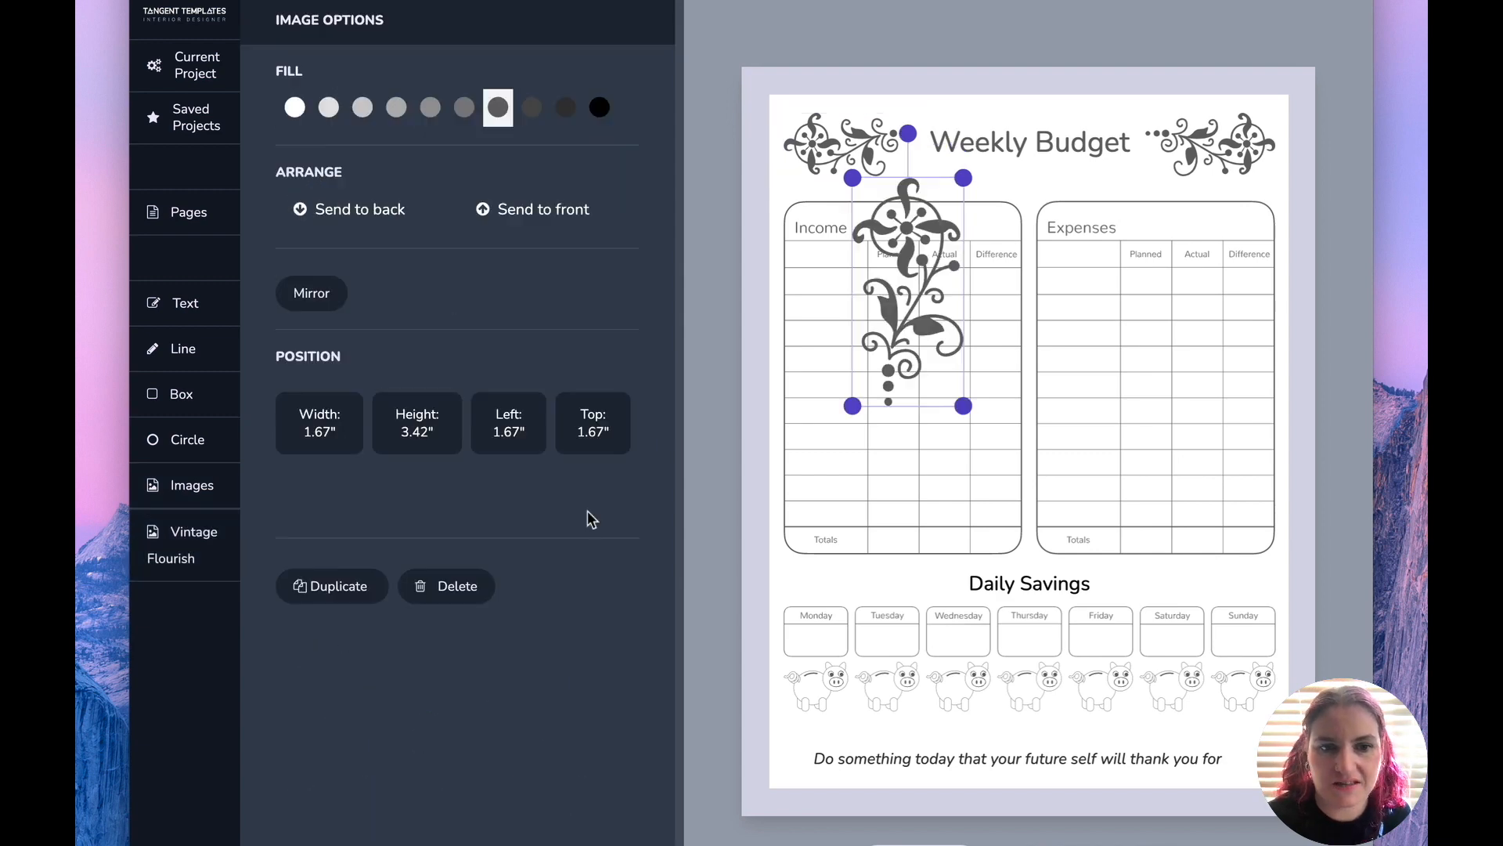
{"action": "key", "text": "Delete"}
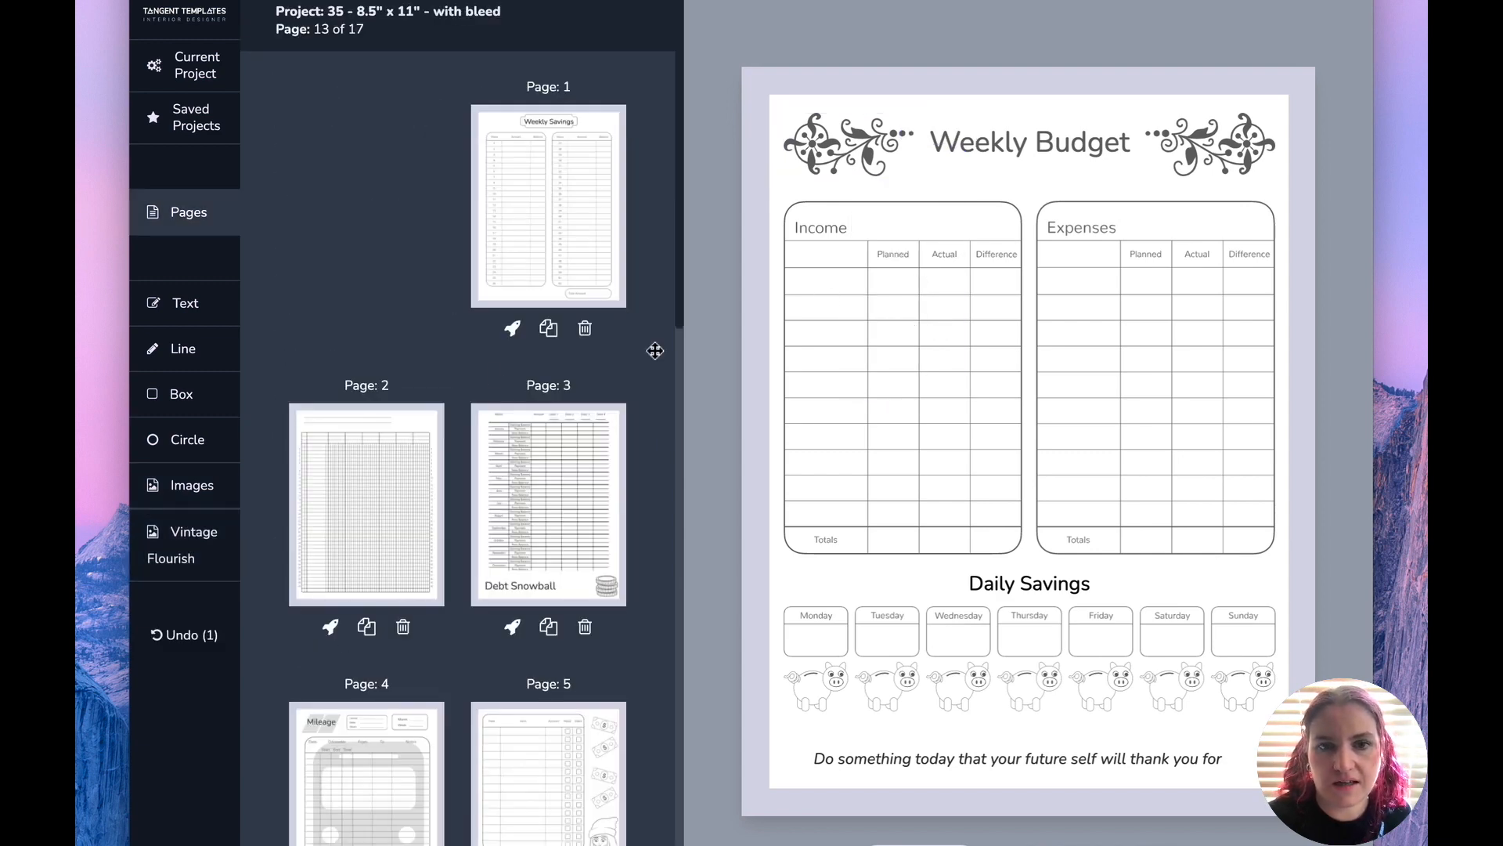
Try a symmetrical Vintage Flourish ornament over the quote at the bottom of the Weekly Budget page, and delete it
{"action": "left_click", "coordinate": [225, 532]}
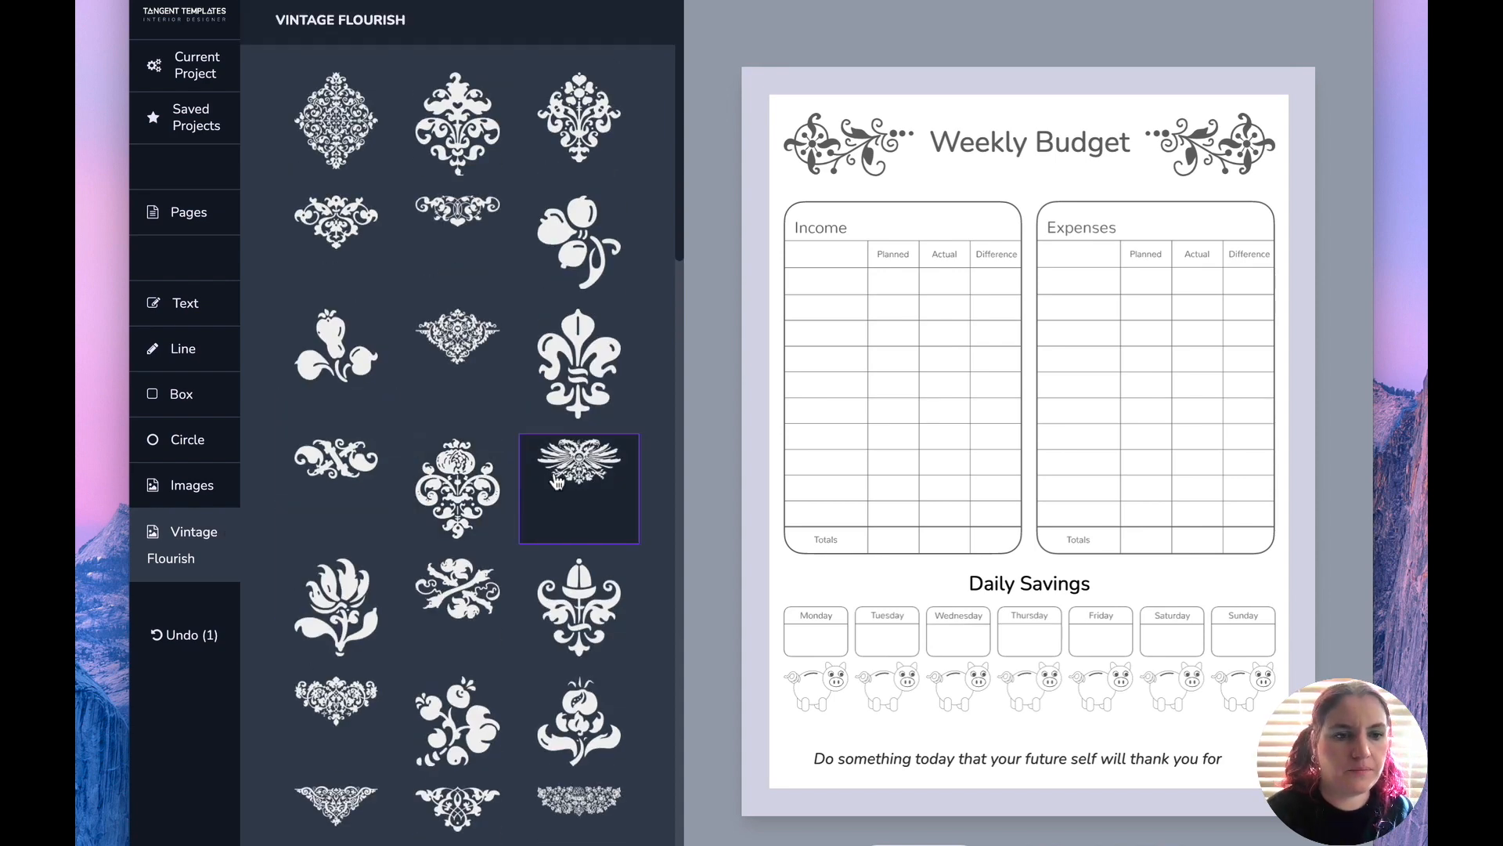
{"action": "scroll", "coordinate": [548, 548], "scroll_direction": "down", "scroll_amount": 15}
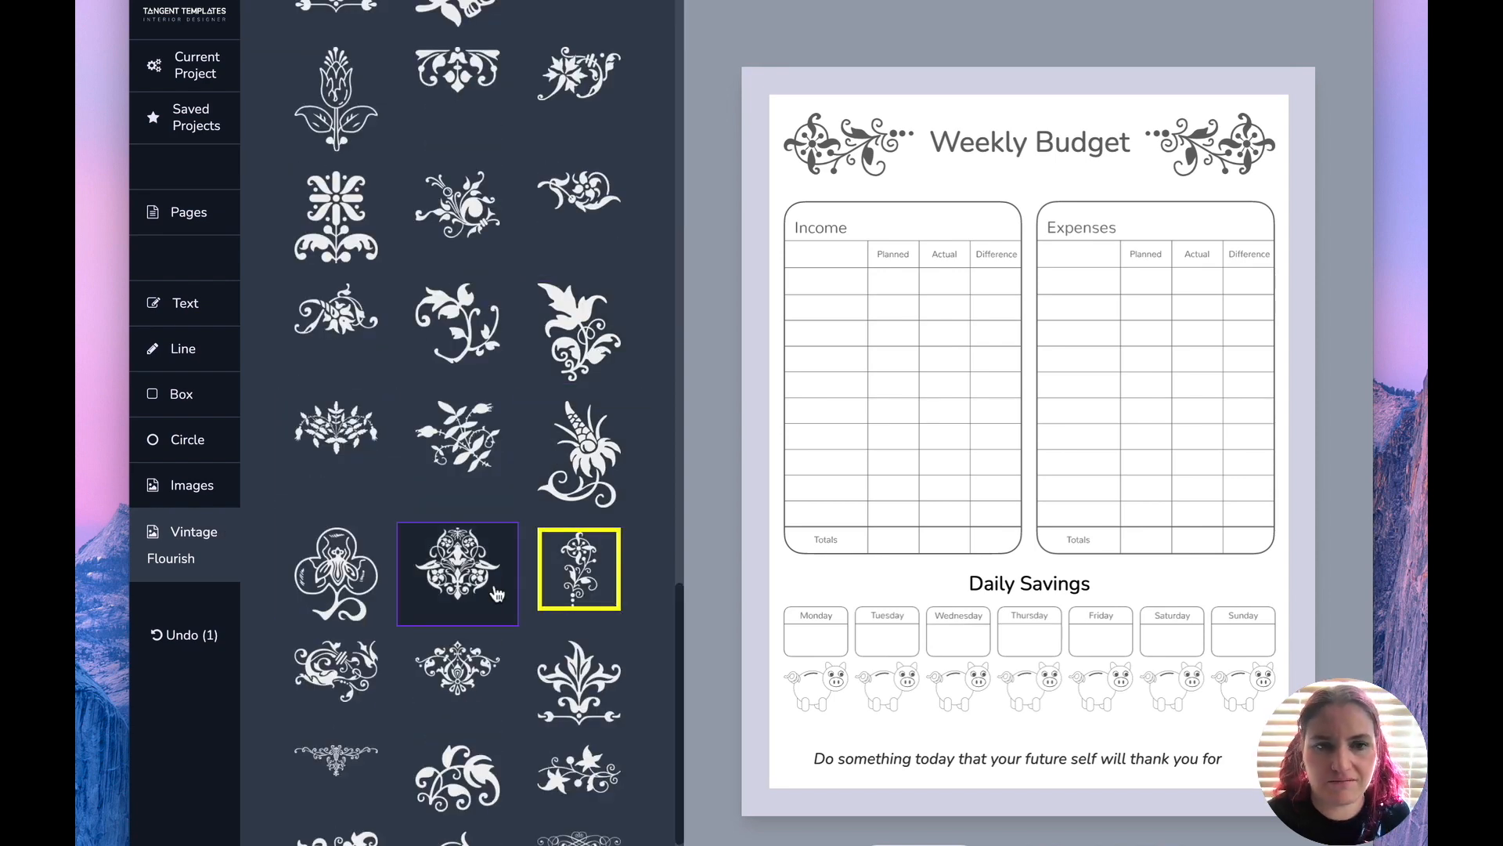
{"action": "left_click", "coordinate": [458, 564]}
{"action": "left_click_drag", "start_coordinate": [939, 223], "coordinate": [1068, 782]}
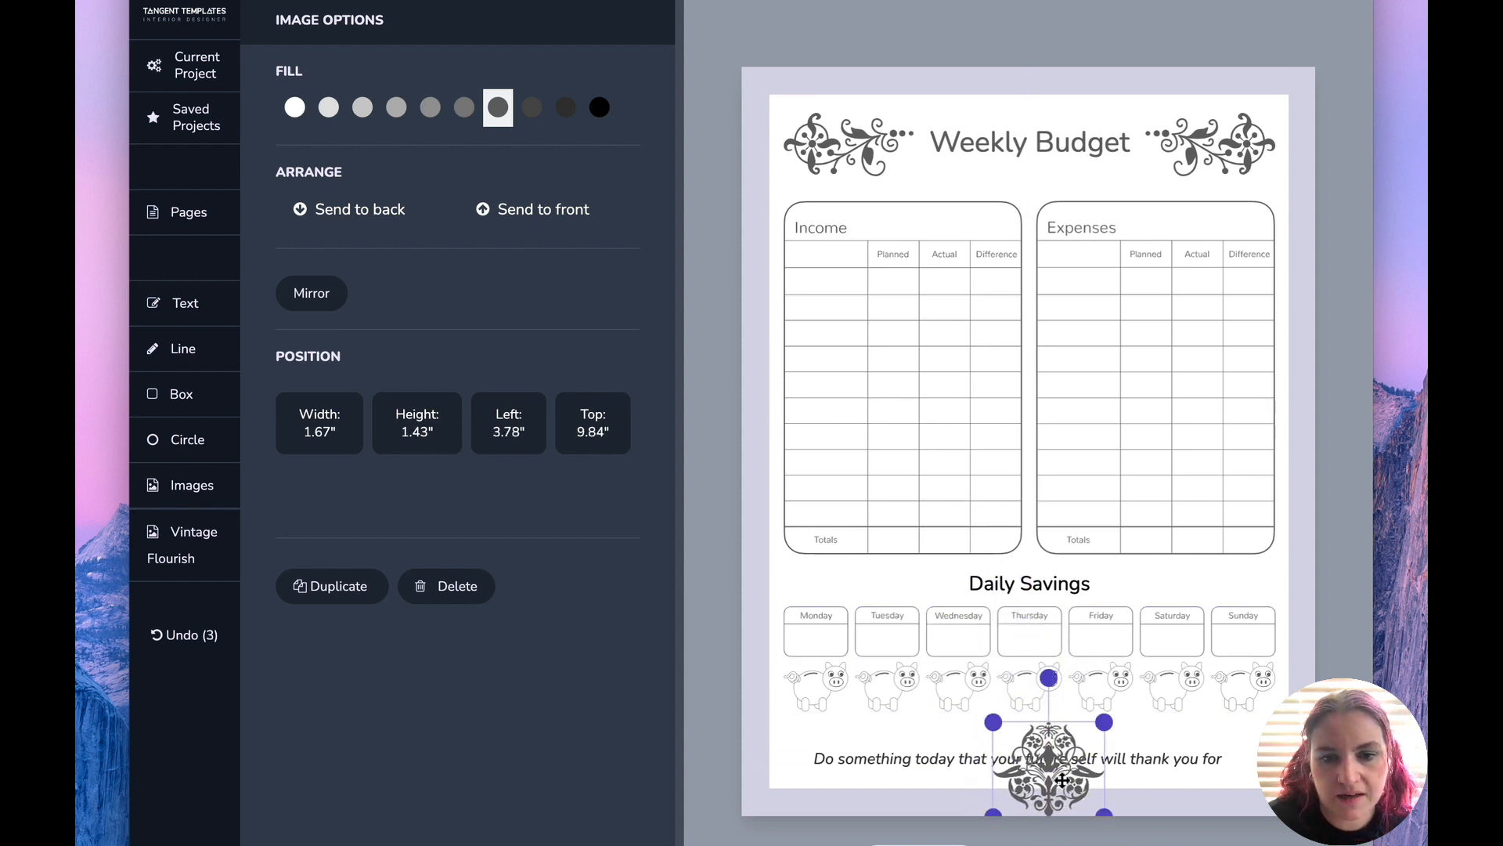
{"action": "key", "text": "Delete"}
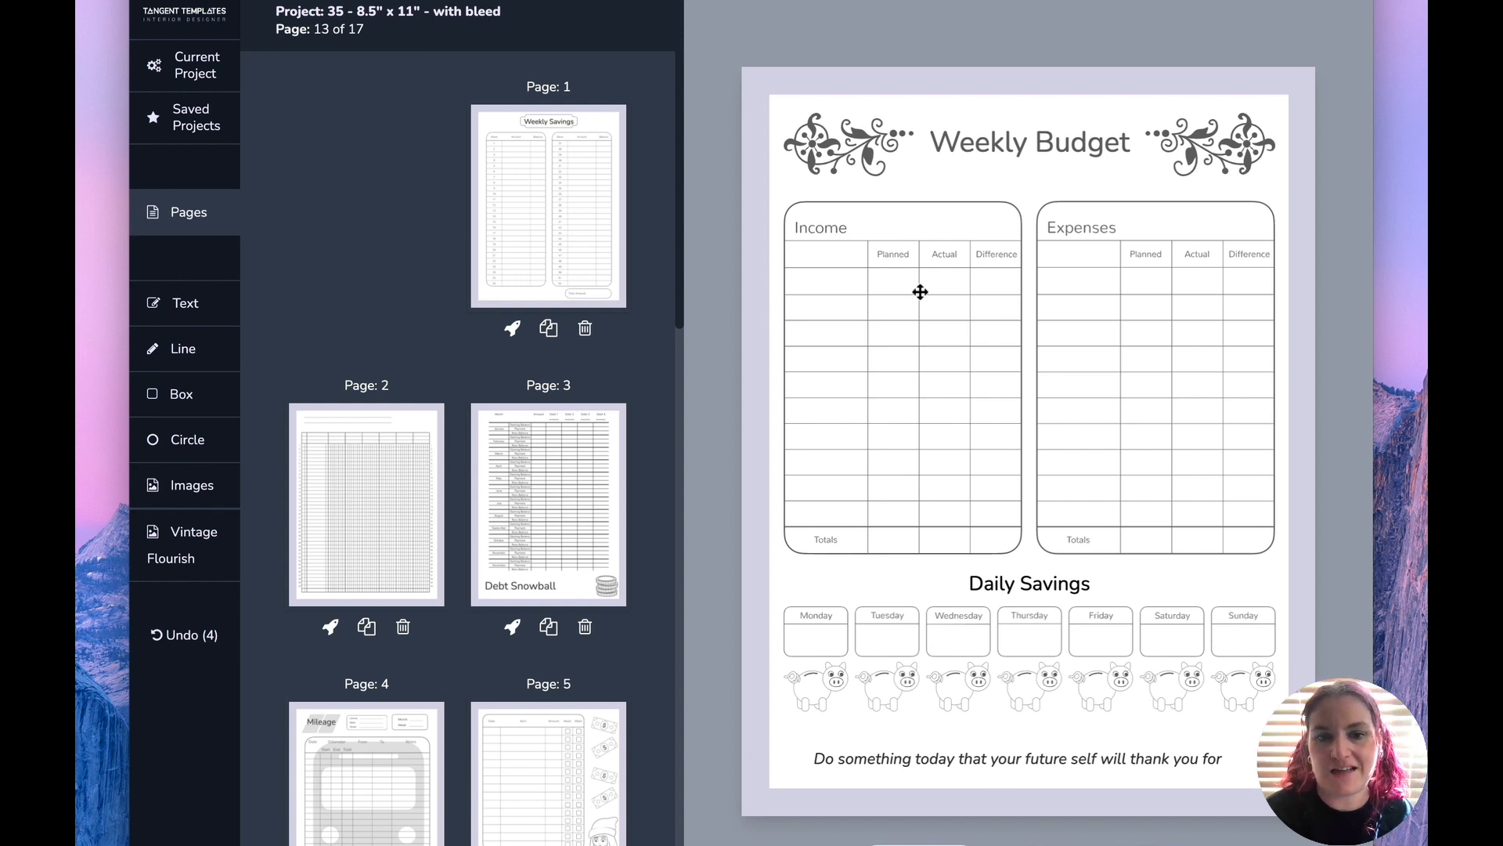
Inspect the Weekly Budget page's Income and Expenses tables, mirrored header flourish, Daily Savings piggy banks and closing quote
{"action": "left_click", "coordinate": [890, 295]}
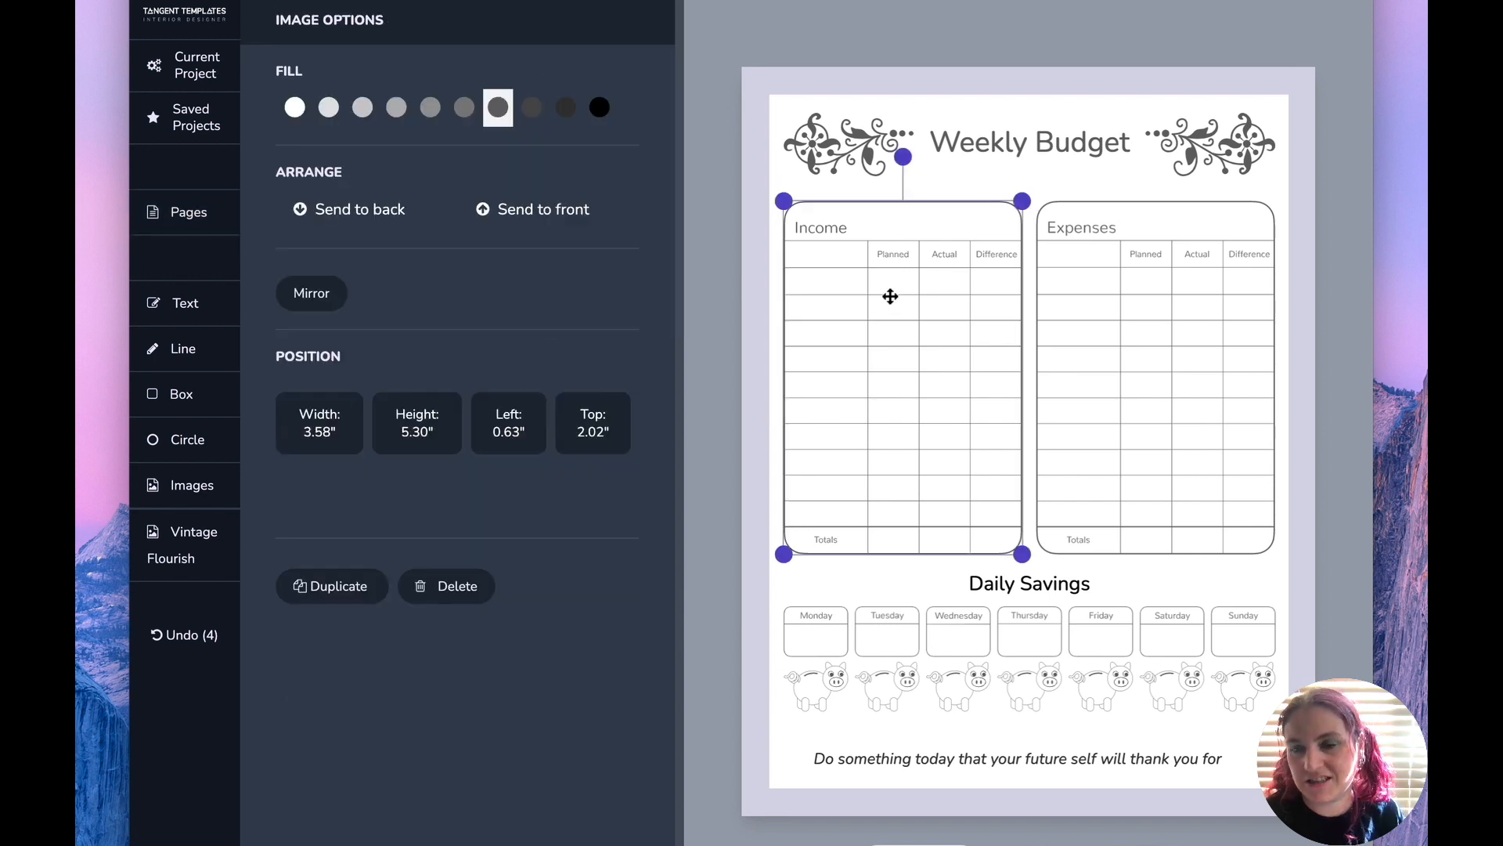
{"action": "left_click", "coordinate": [1144, 314]}
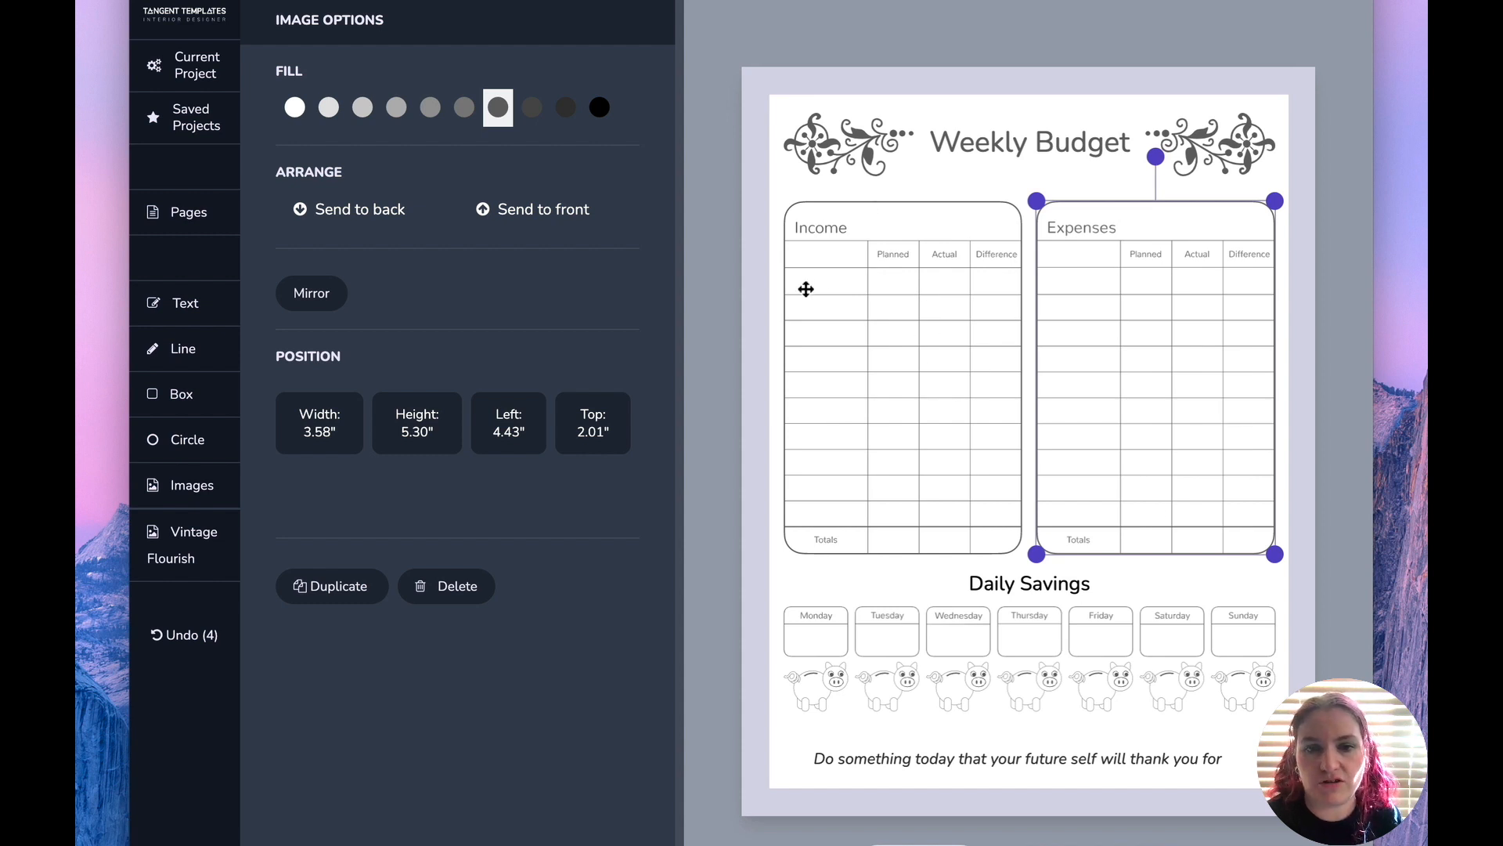
{"action": "left_click", "coordinate": [877, 389]}
{"action": "left_click", "coordinate": [1090, 357]}
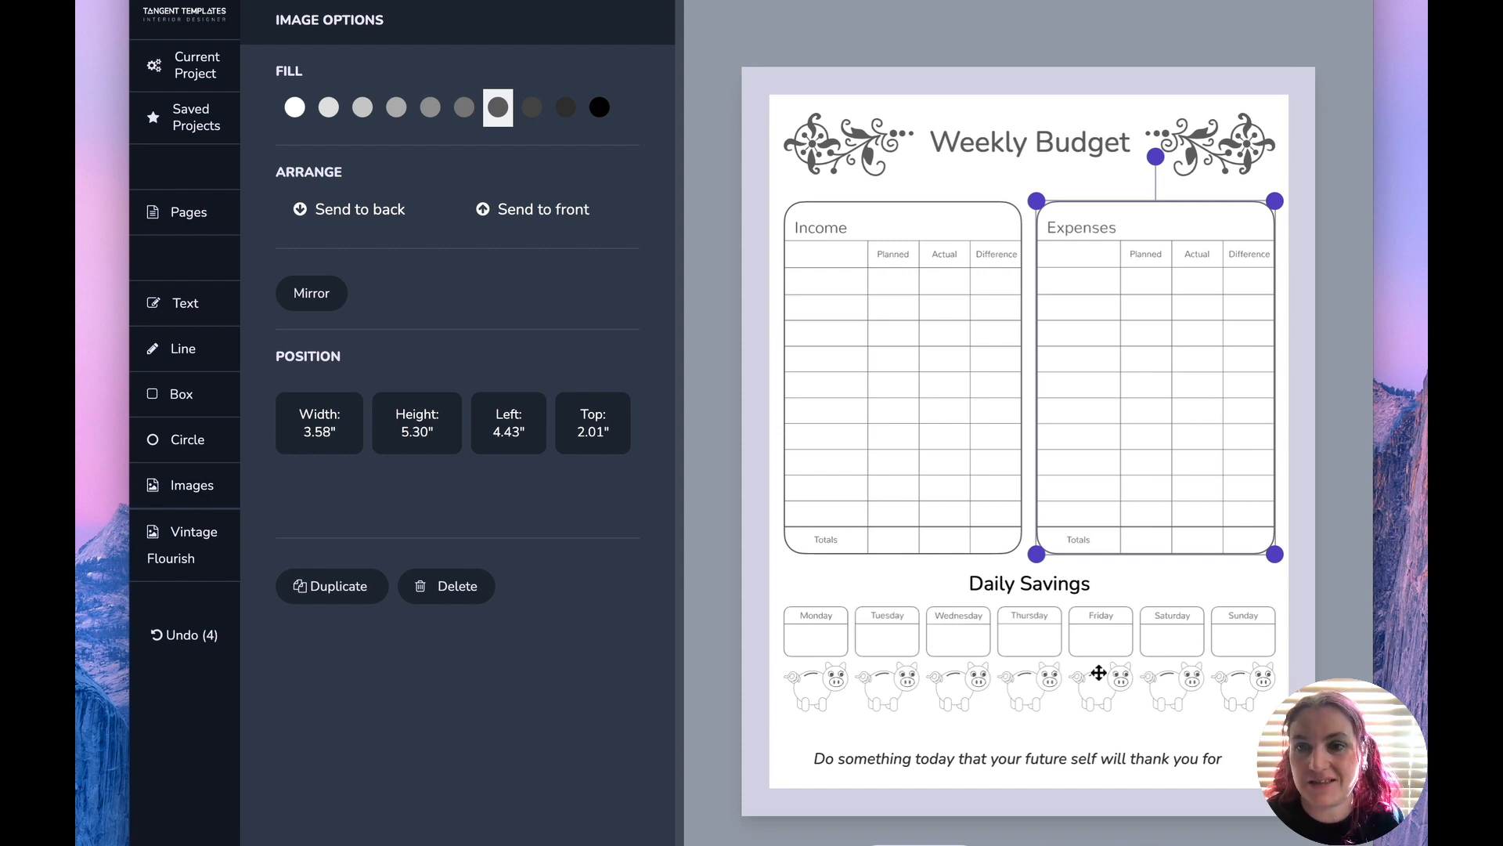
{"action": "left_click", "coordinate": [811, 581]}
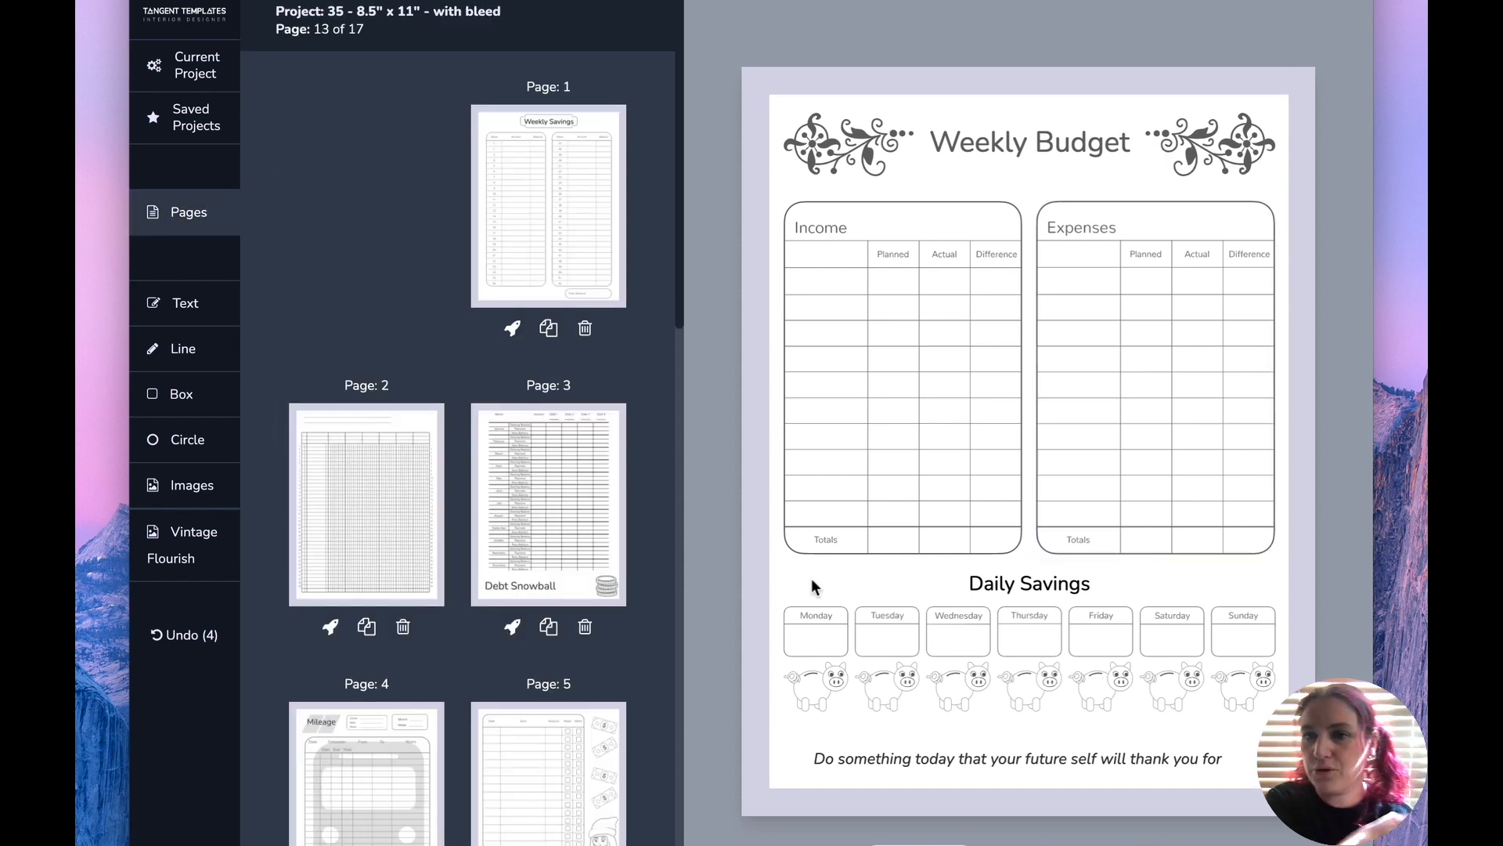
{"action": "left_click", "coordinate": [1215, 150]}
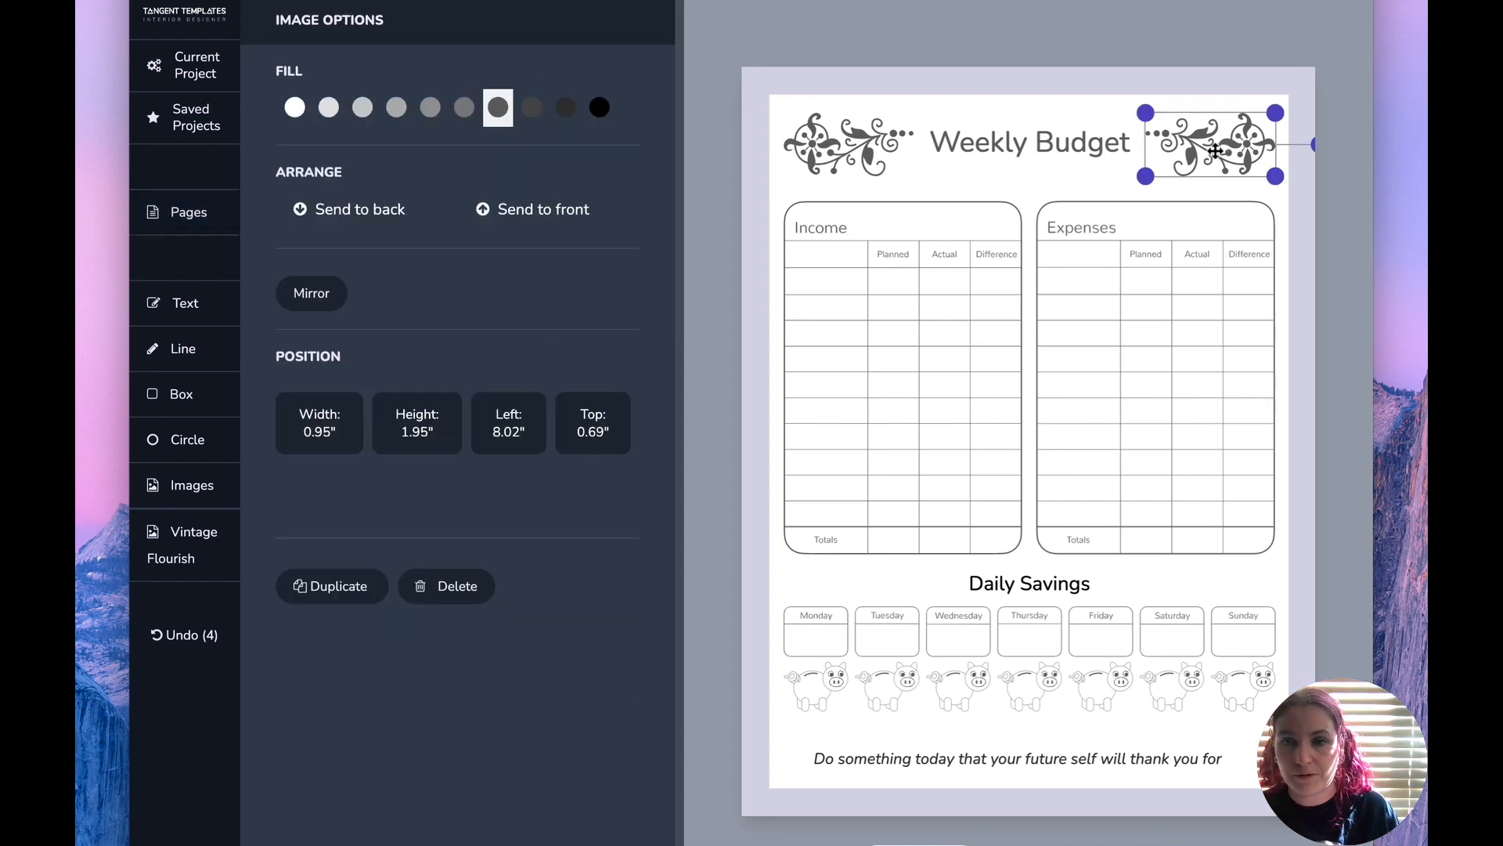
{"action": "left_click", "coordinate": [1094, 676]}
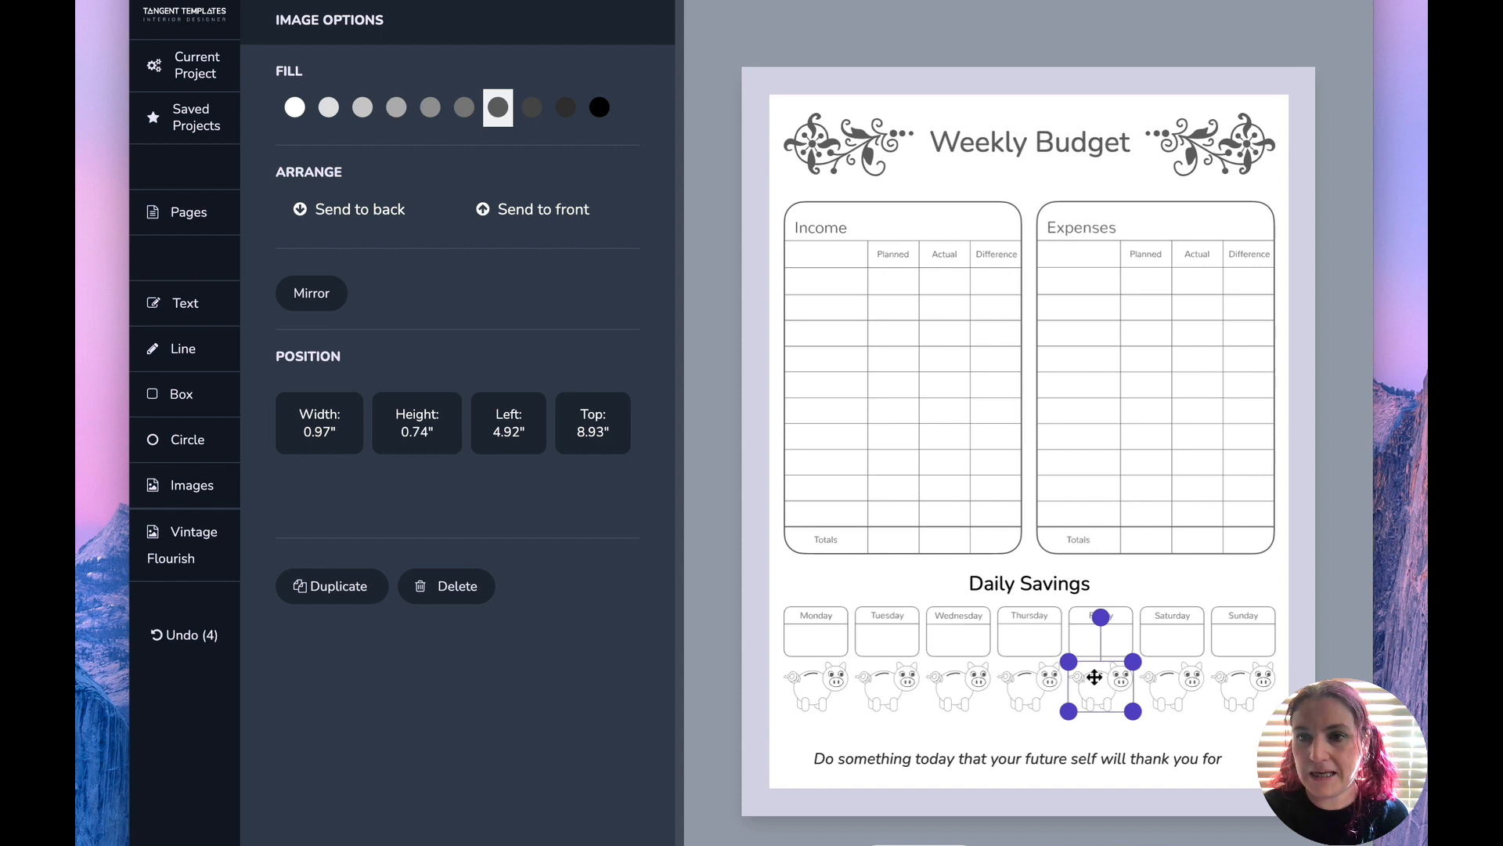
{"action": "left_click", "coordinate": [1108, 756]}
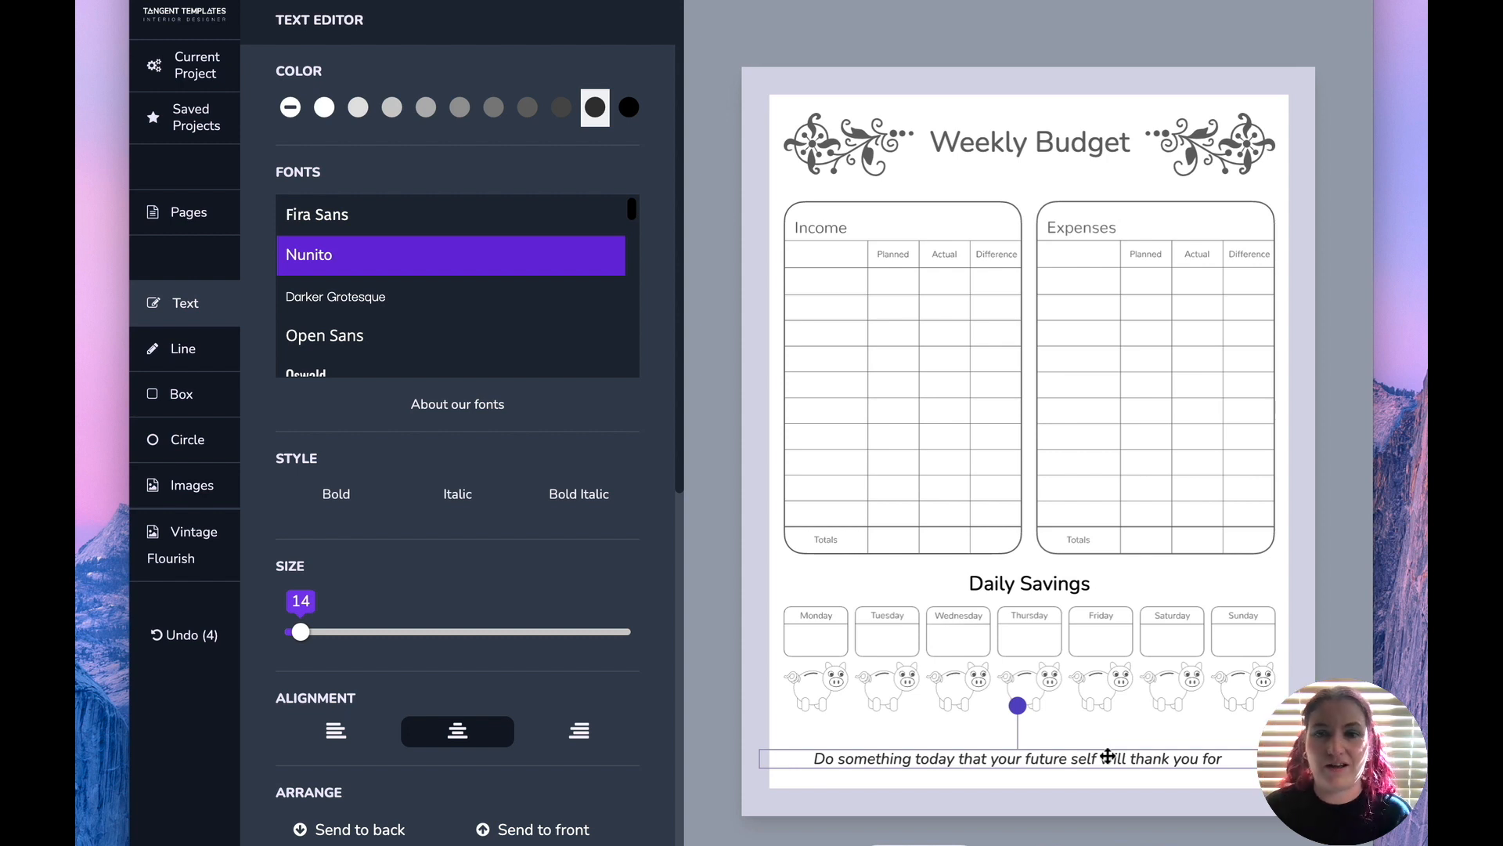
{"action": "left_click", "coordinate": [946, 460]}
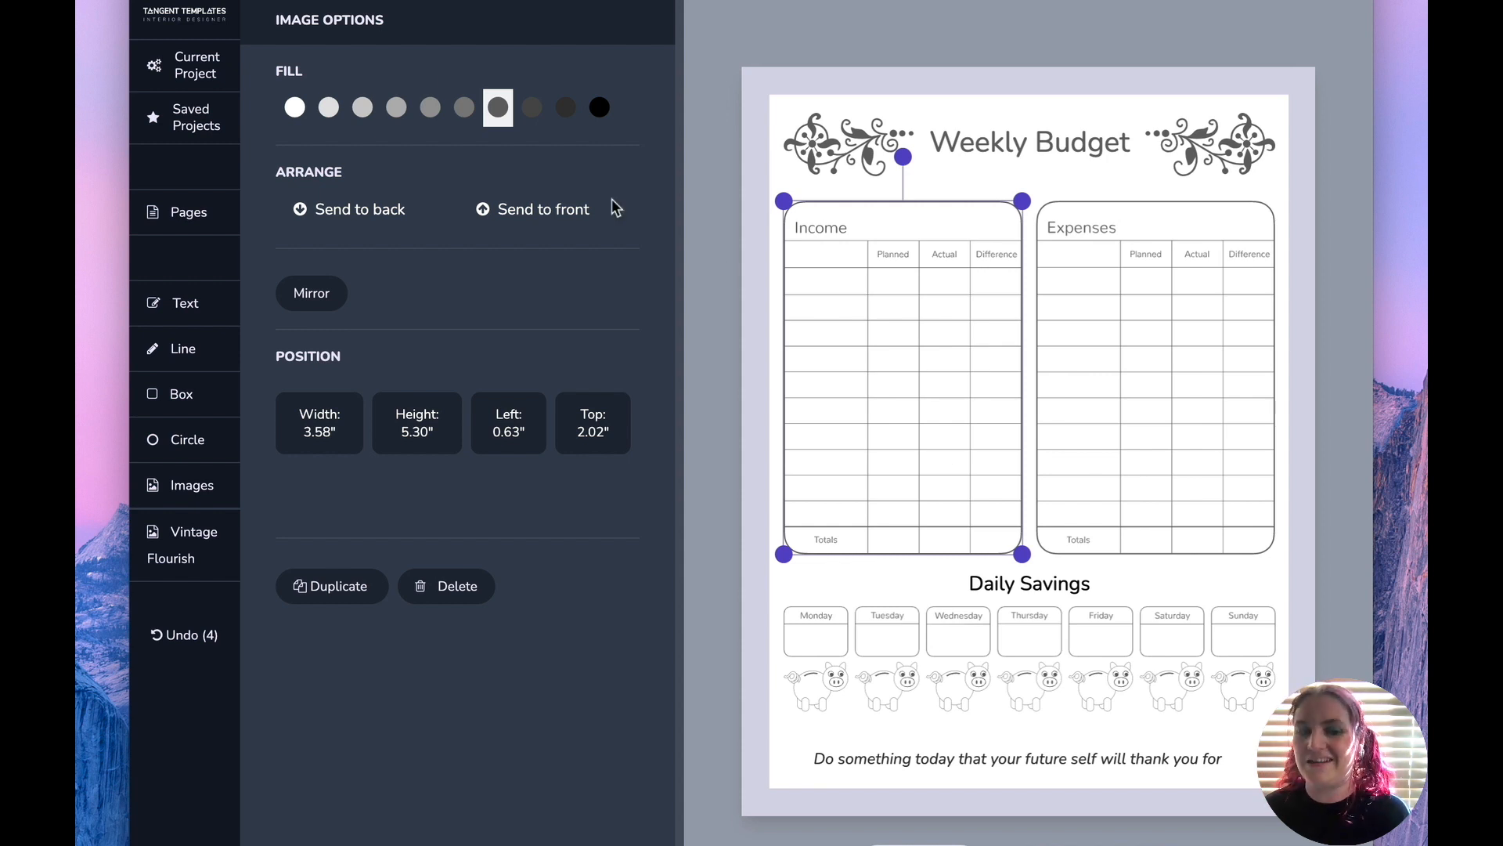
Inspect the Assets and Liabilities tables and the quarterly boxes on the Net Worth page 10
{"action": "left_click", "coordinate": [222, 220]}
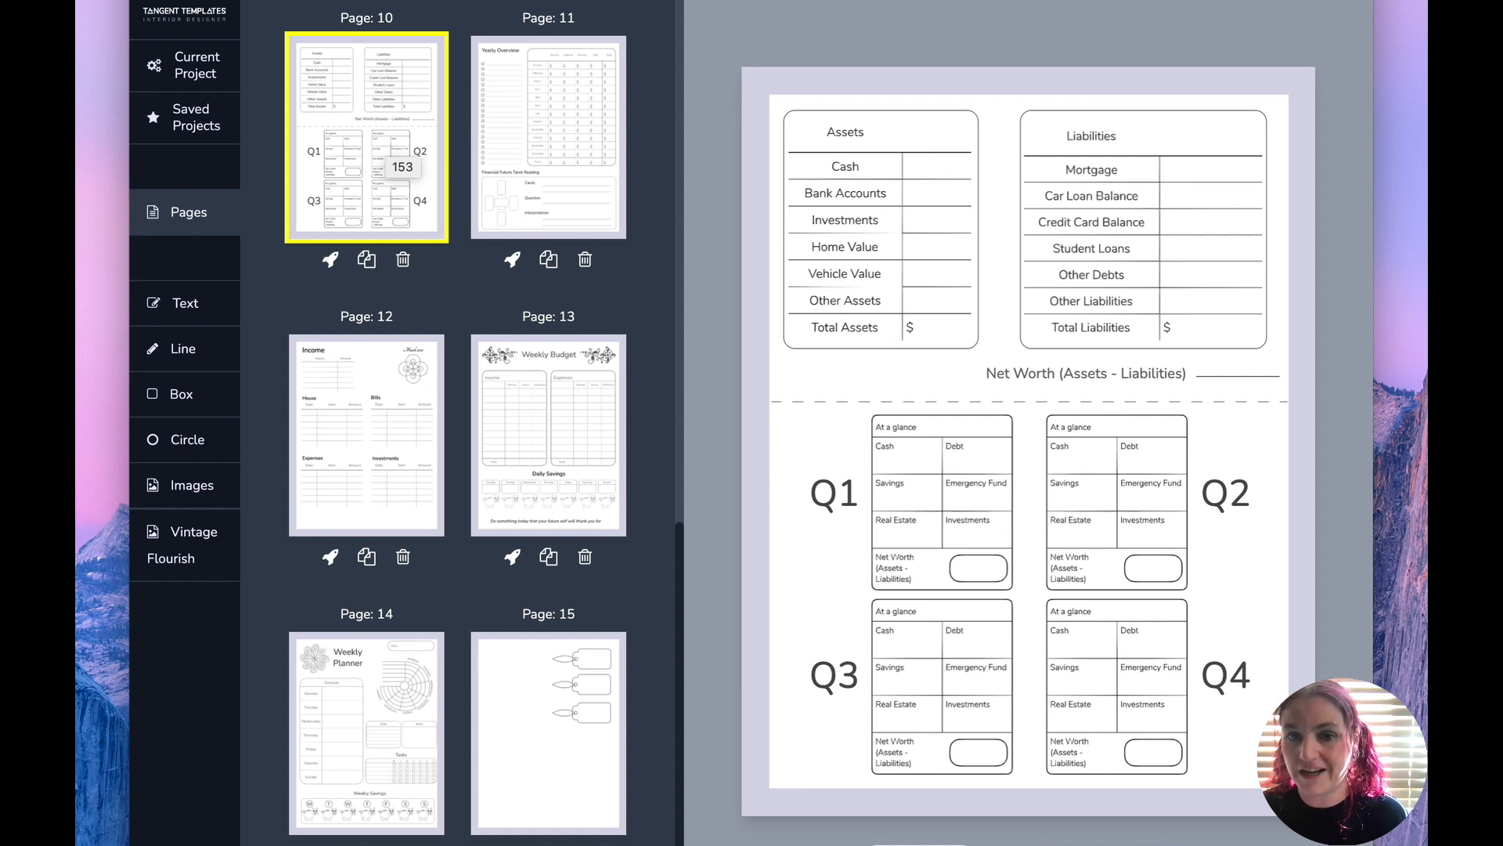
{"action": "left_click", "coordinate": [916, 255]}
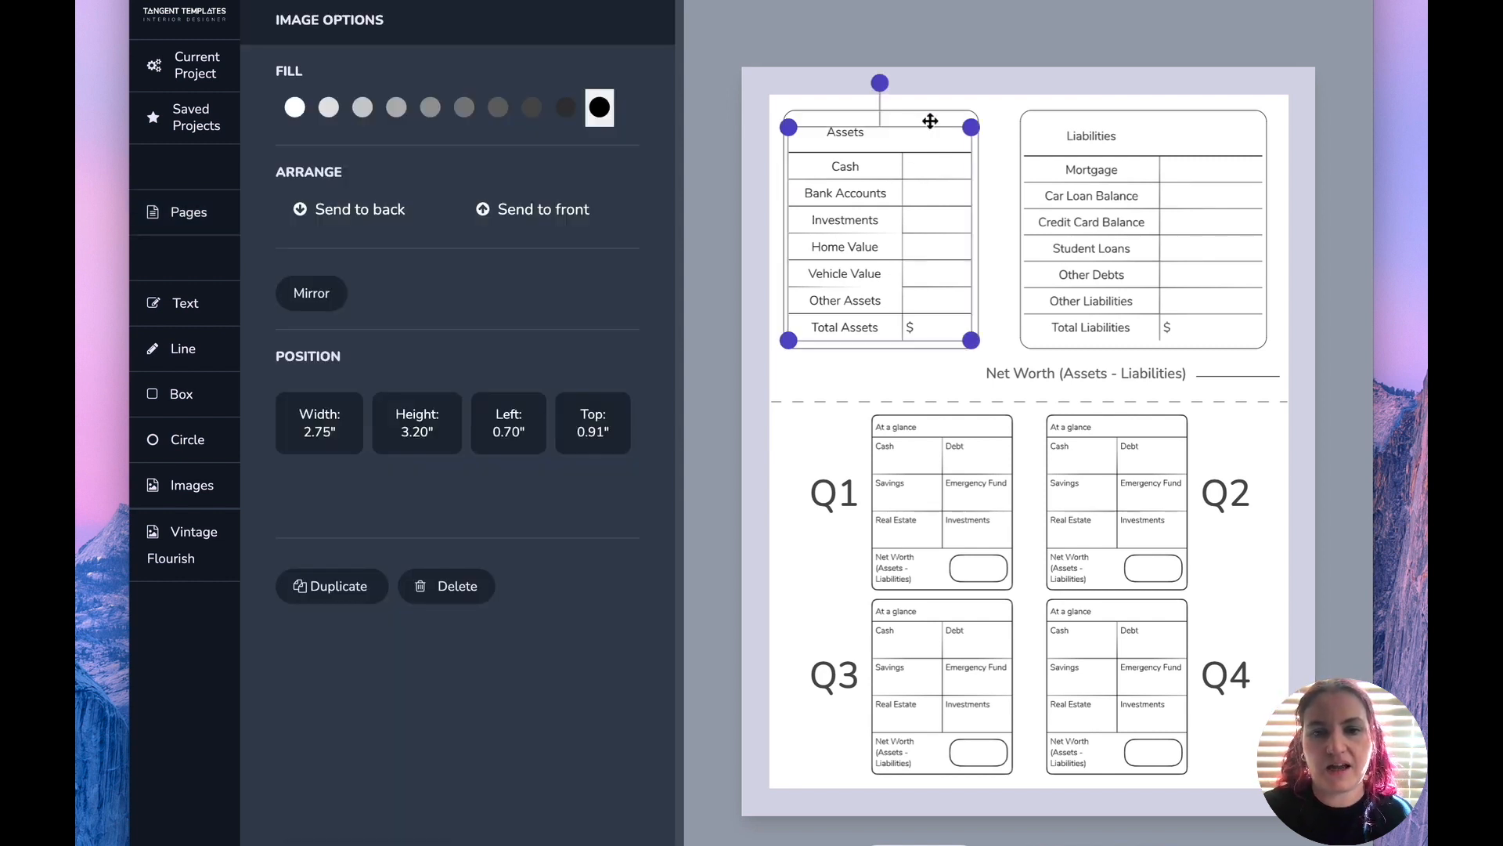
{"action": "left_click", "coordinate": [1135, 230]}
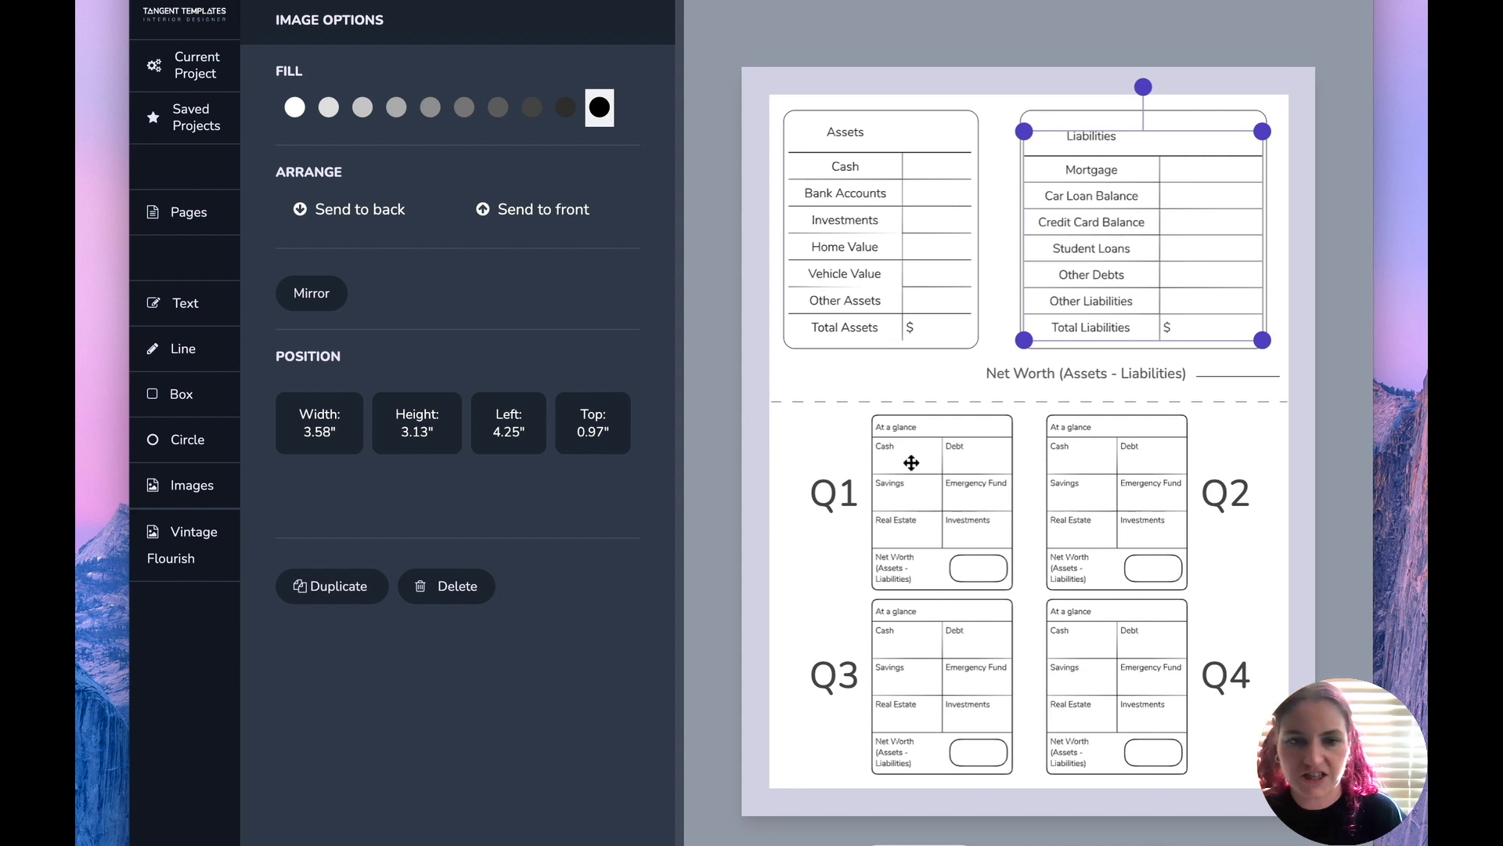
{"action": "left_click", "coordinate": [910, 234]}
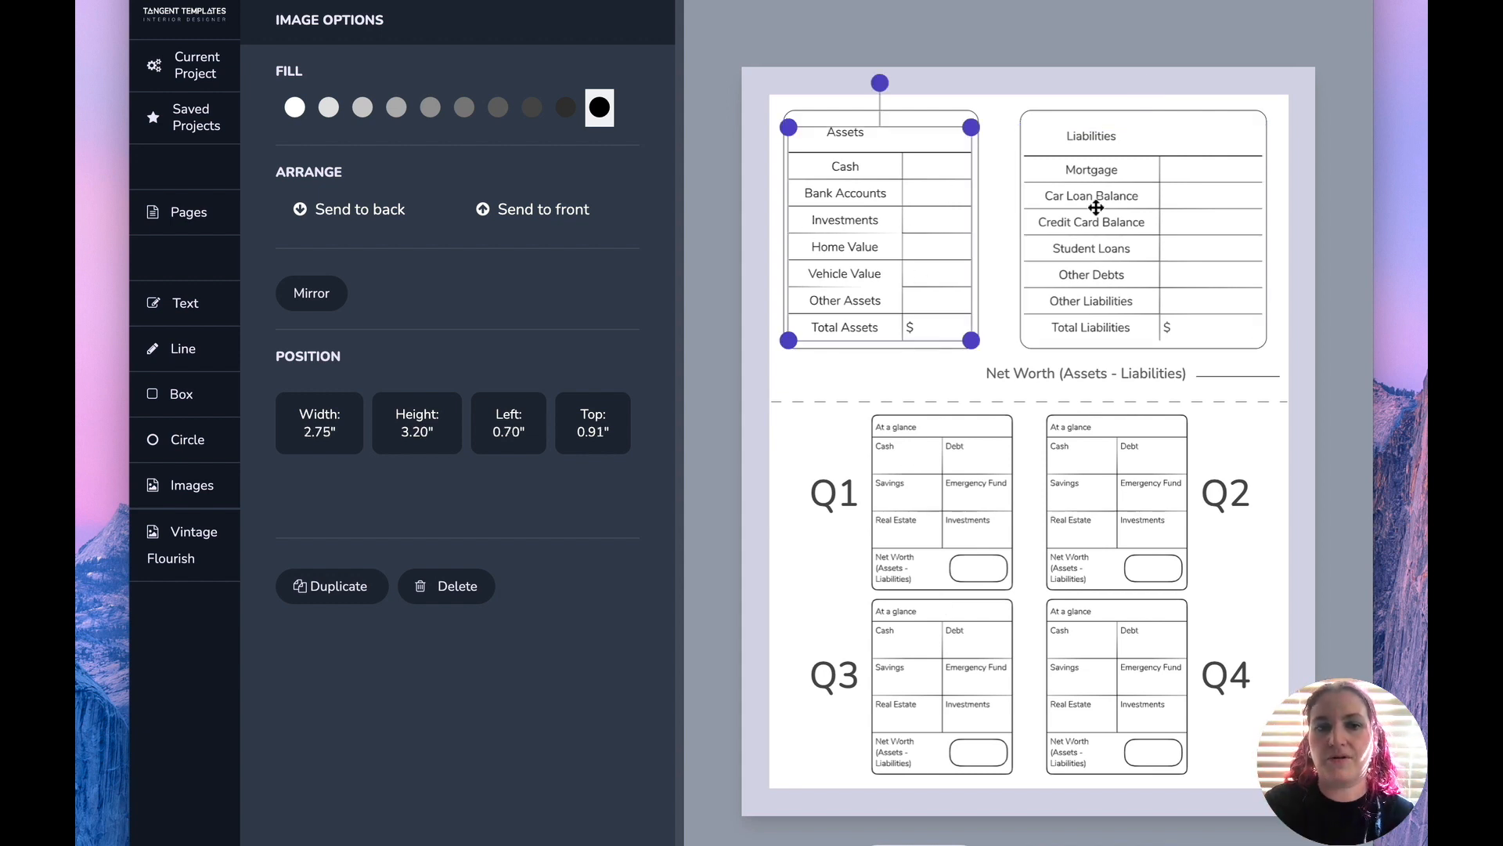
{"action": "left_click", "coordinate": [1010, 235]}
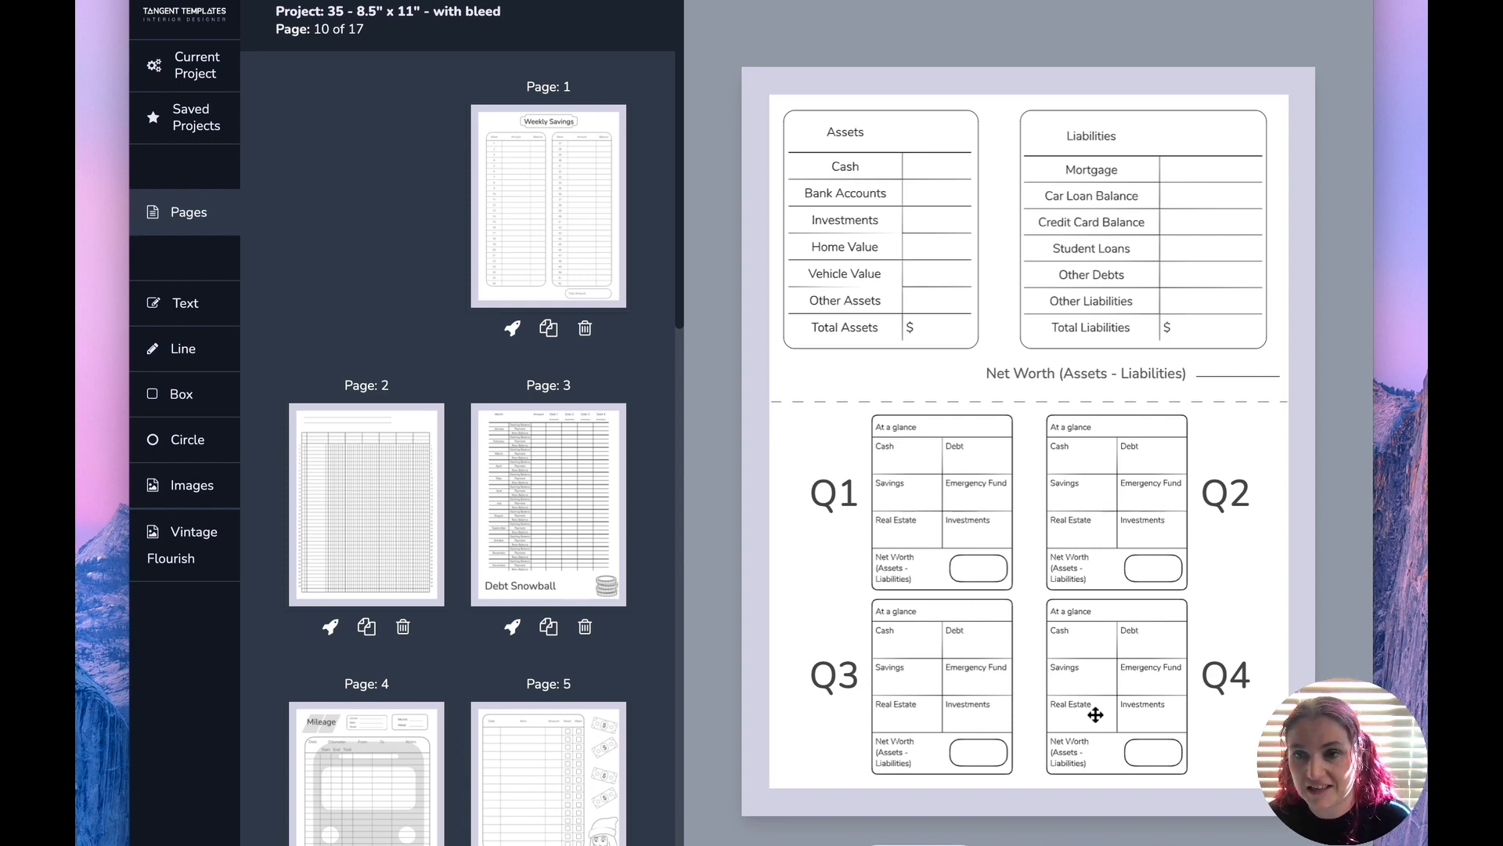
Review page 12 and its Income, House and Bills tables
{"action": "scroll", "coordinate": [557, 375], "scroll_direction": "down", "scroll_amount": 10}
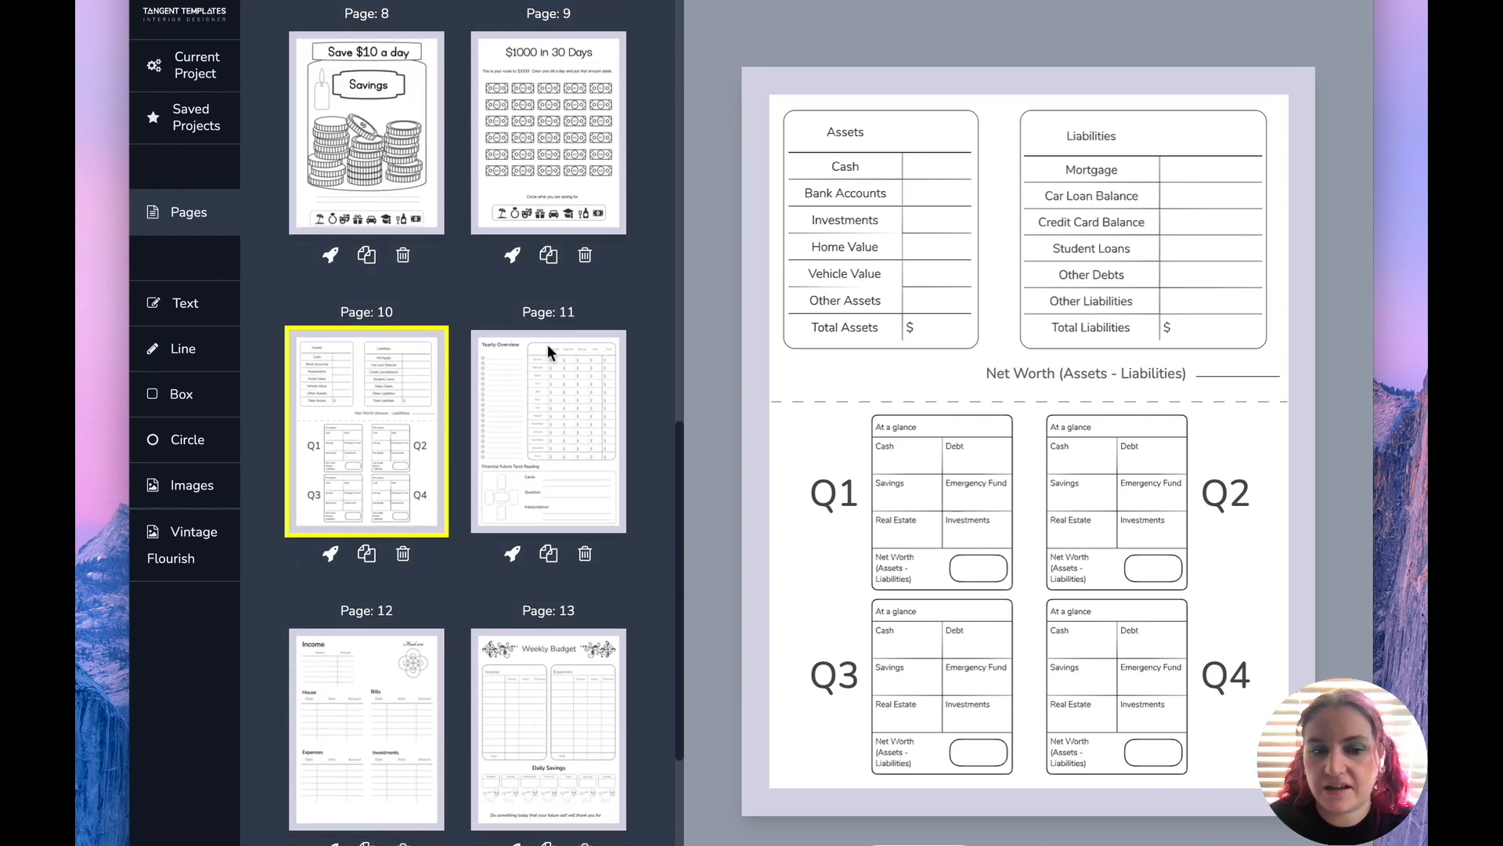
{"action": "left_click", "coordinate": [366, 728]}
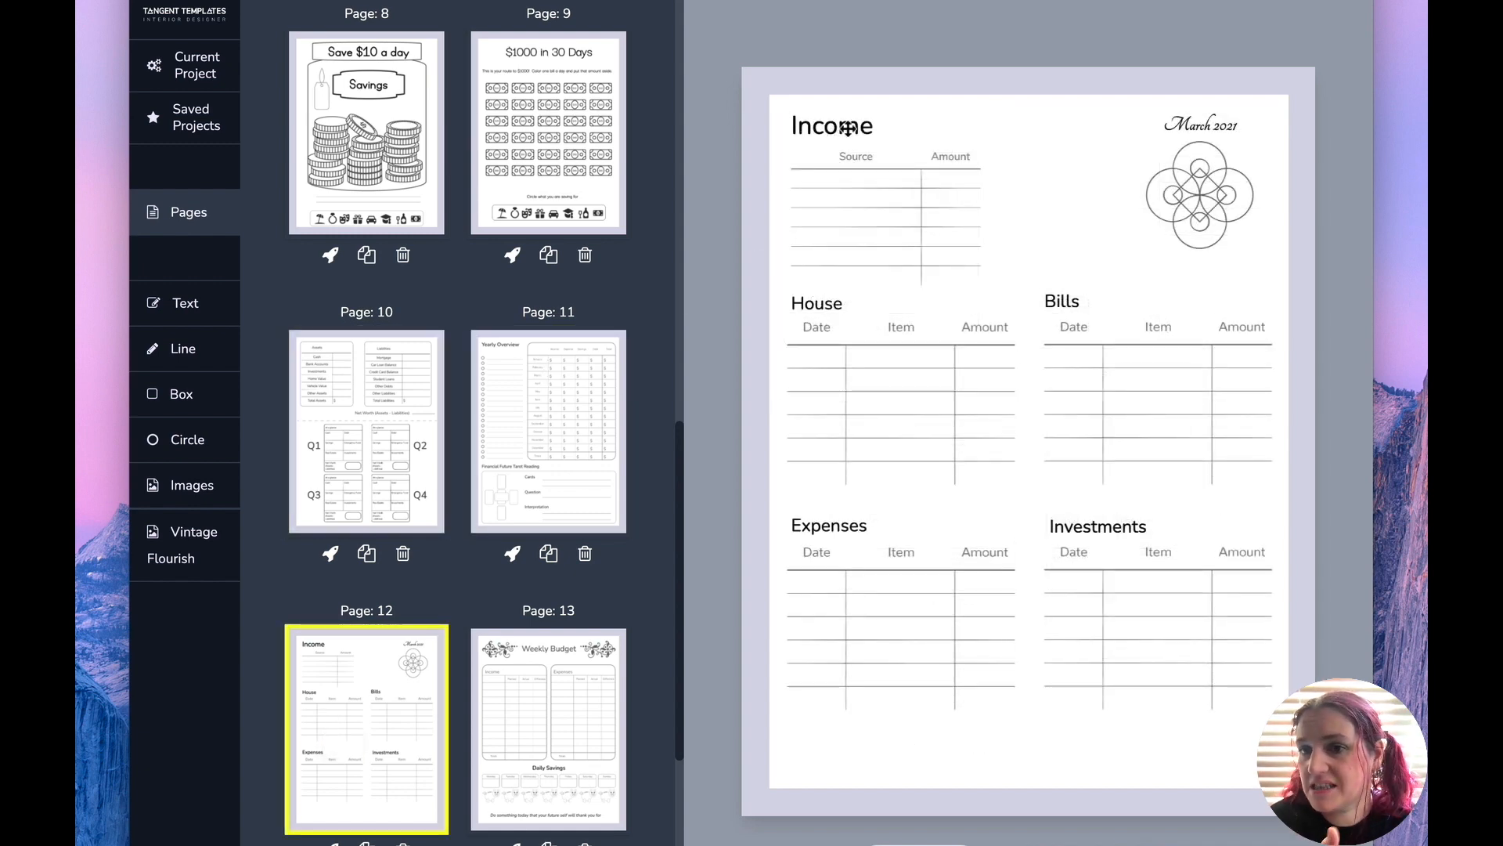
{"action": "left_click", "coordinate": [881, 207]}
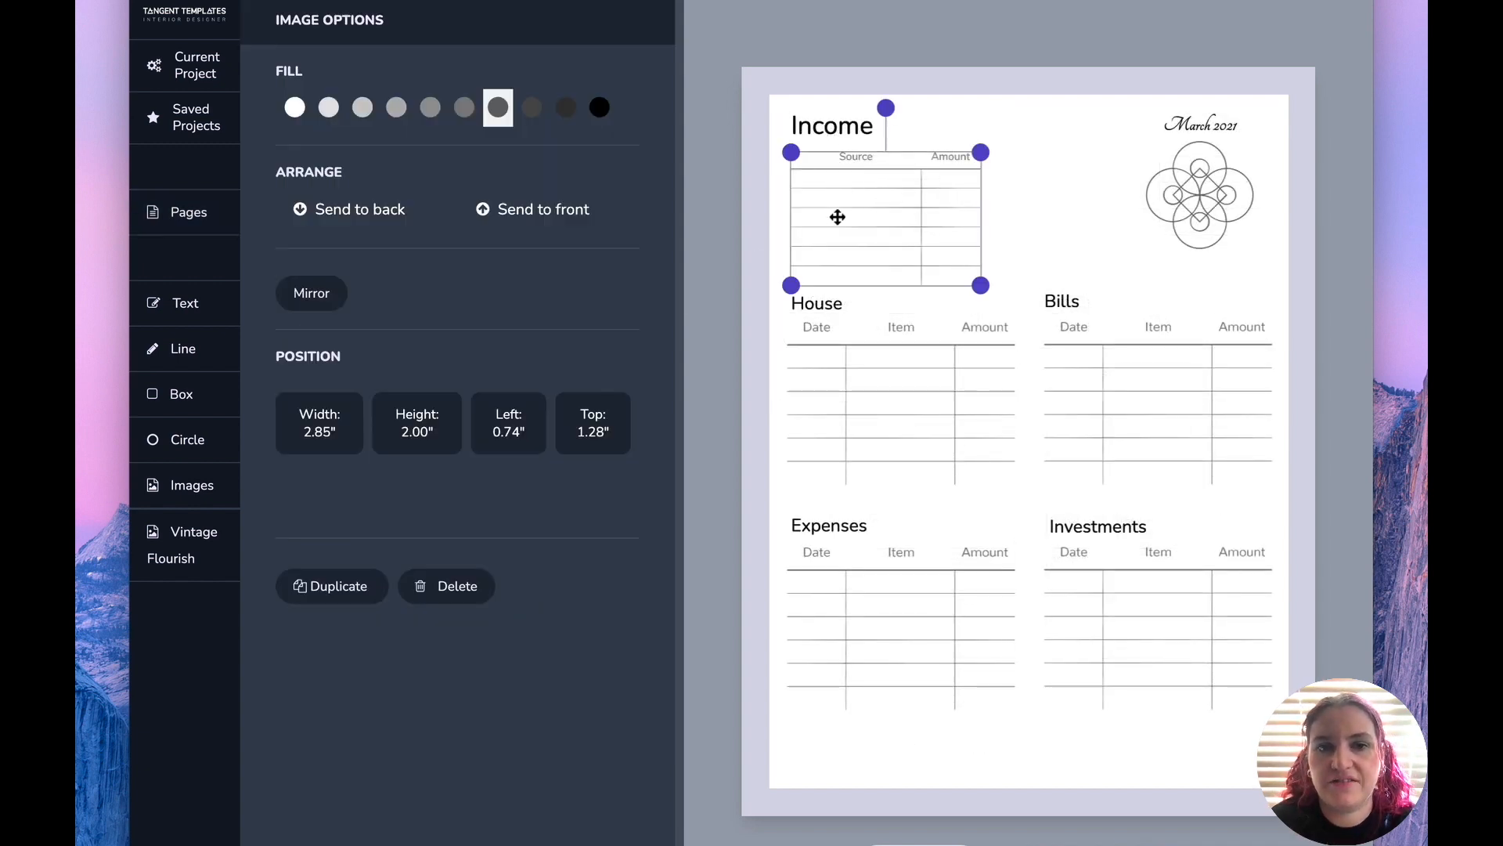
{"action": "left_click", "coordinate": [899, 357]}
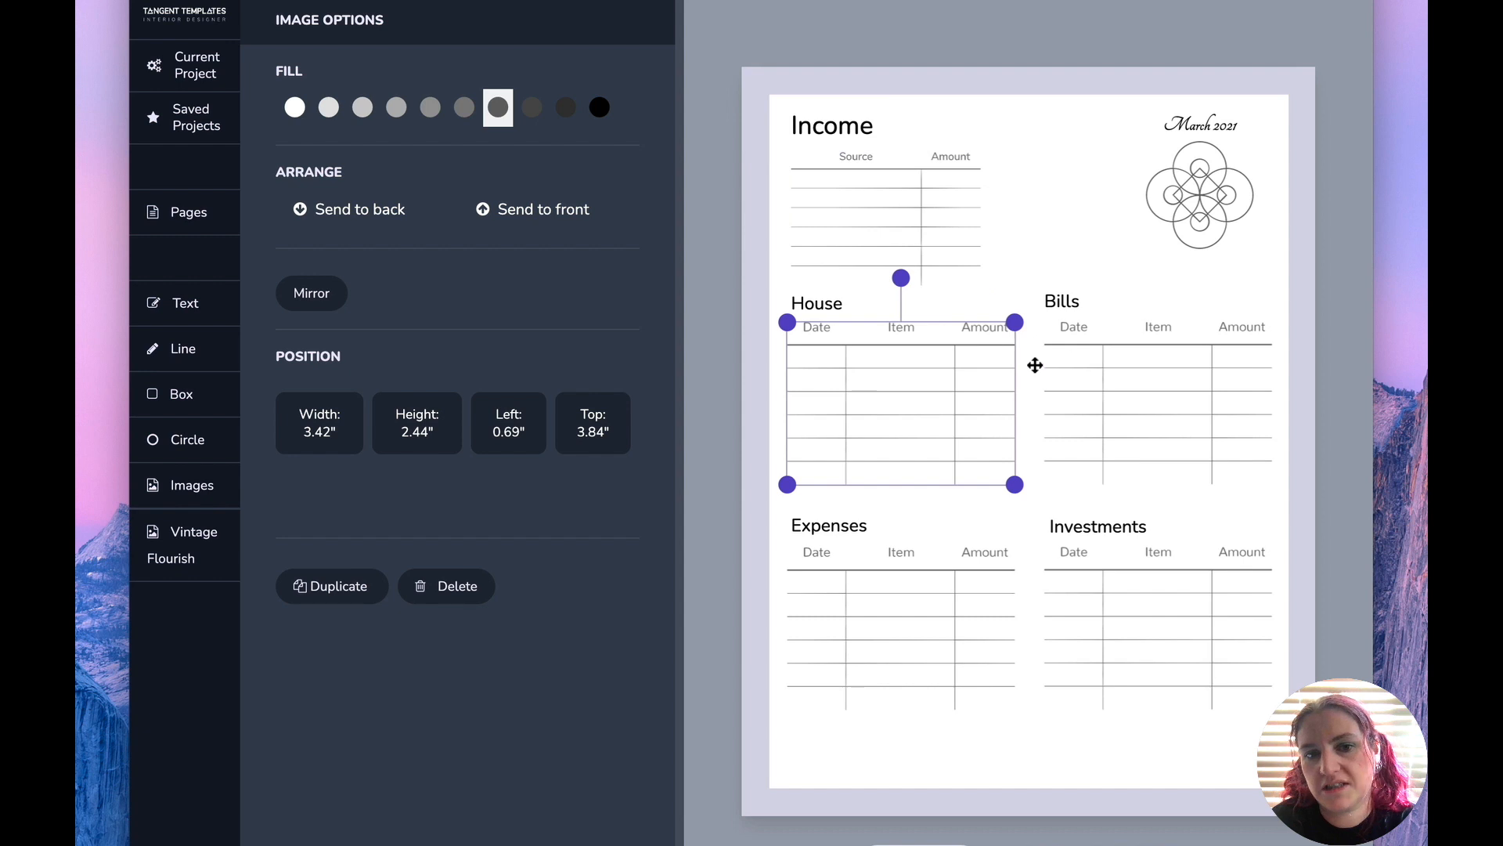
{"action": "left_click", "coordinate": [1112, 422]}
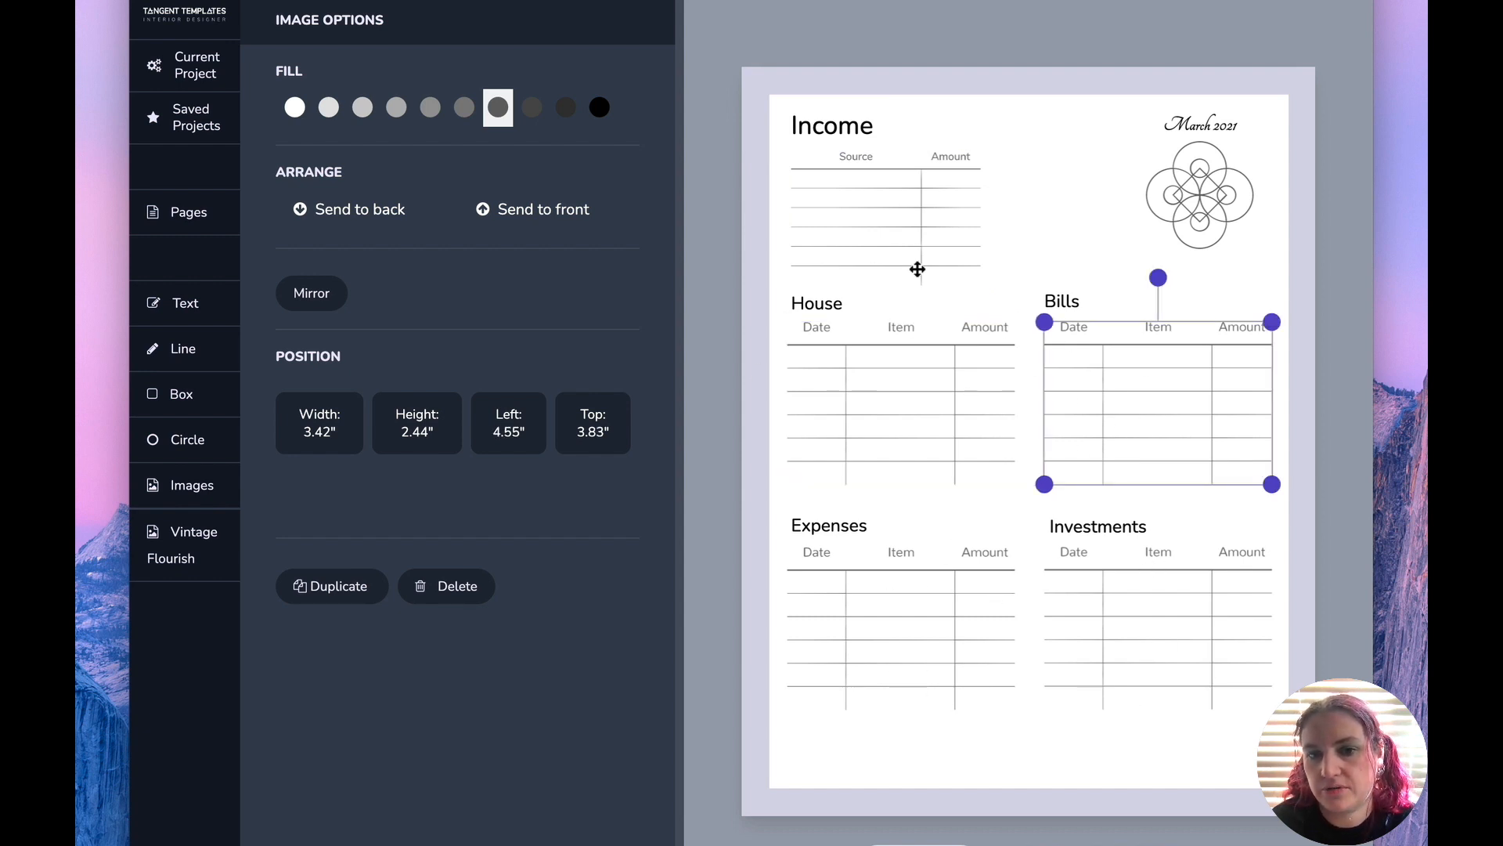
Enlarge the circular flower motif on page 12, set the March 2021 text to size 27 and centre it above the motif
{"action": "left_click", "coordinate": [1195, 214]}
{"action": "left_click_drag", "start_coordinate": [1145, 249], "coordinate": [1092, 286]}
{"action": "left_click_drag", "start_coordinate": [1202, 123], "coordinate": [1172, 120]}
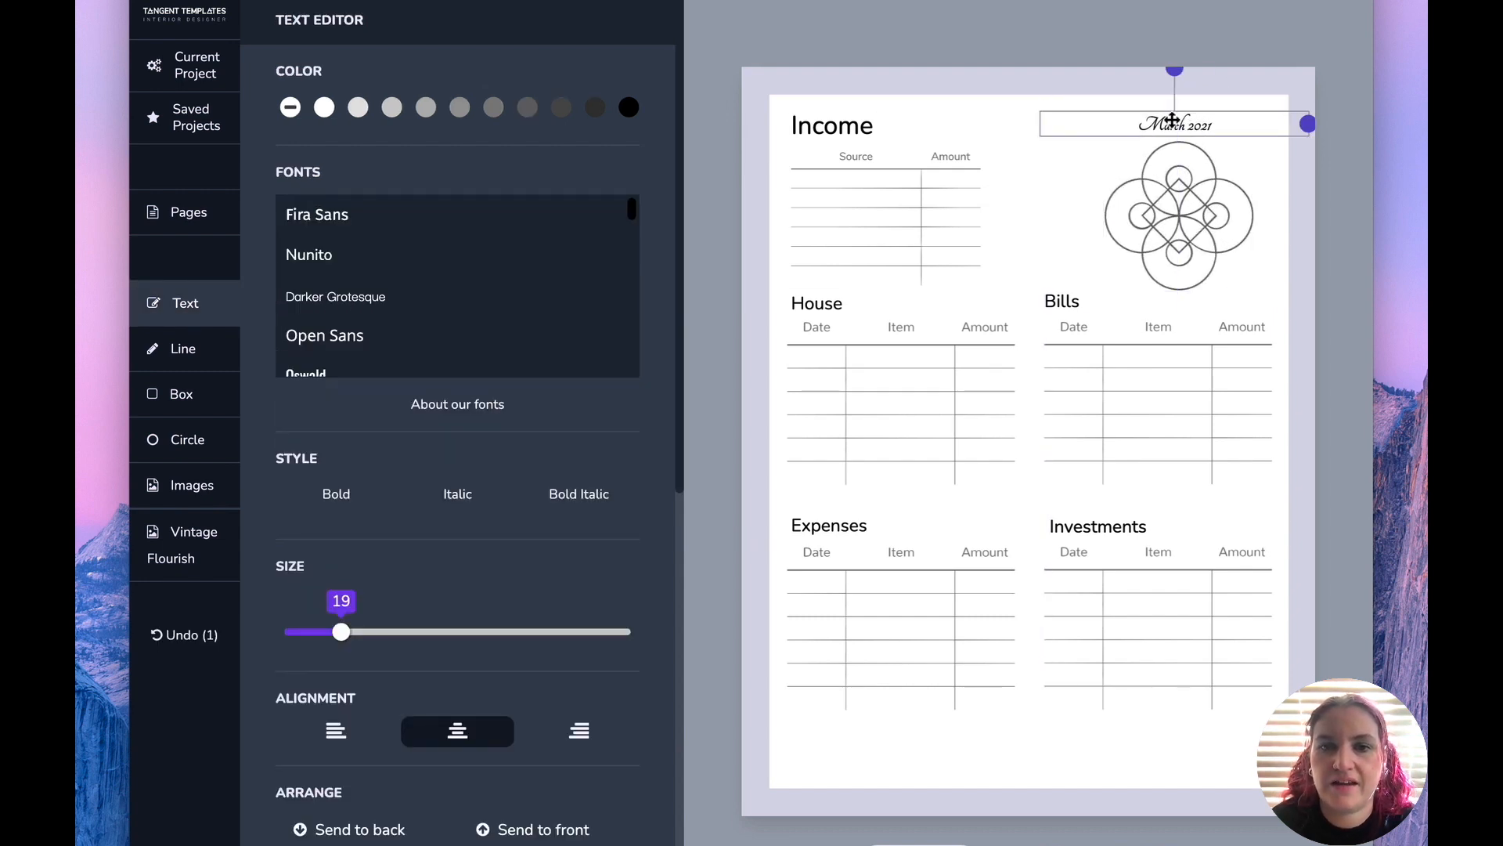
{"action": "left_click", "coordinate": [408, 632]}
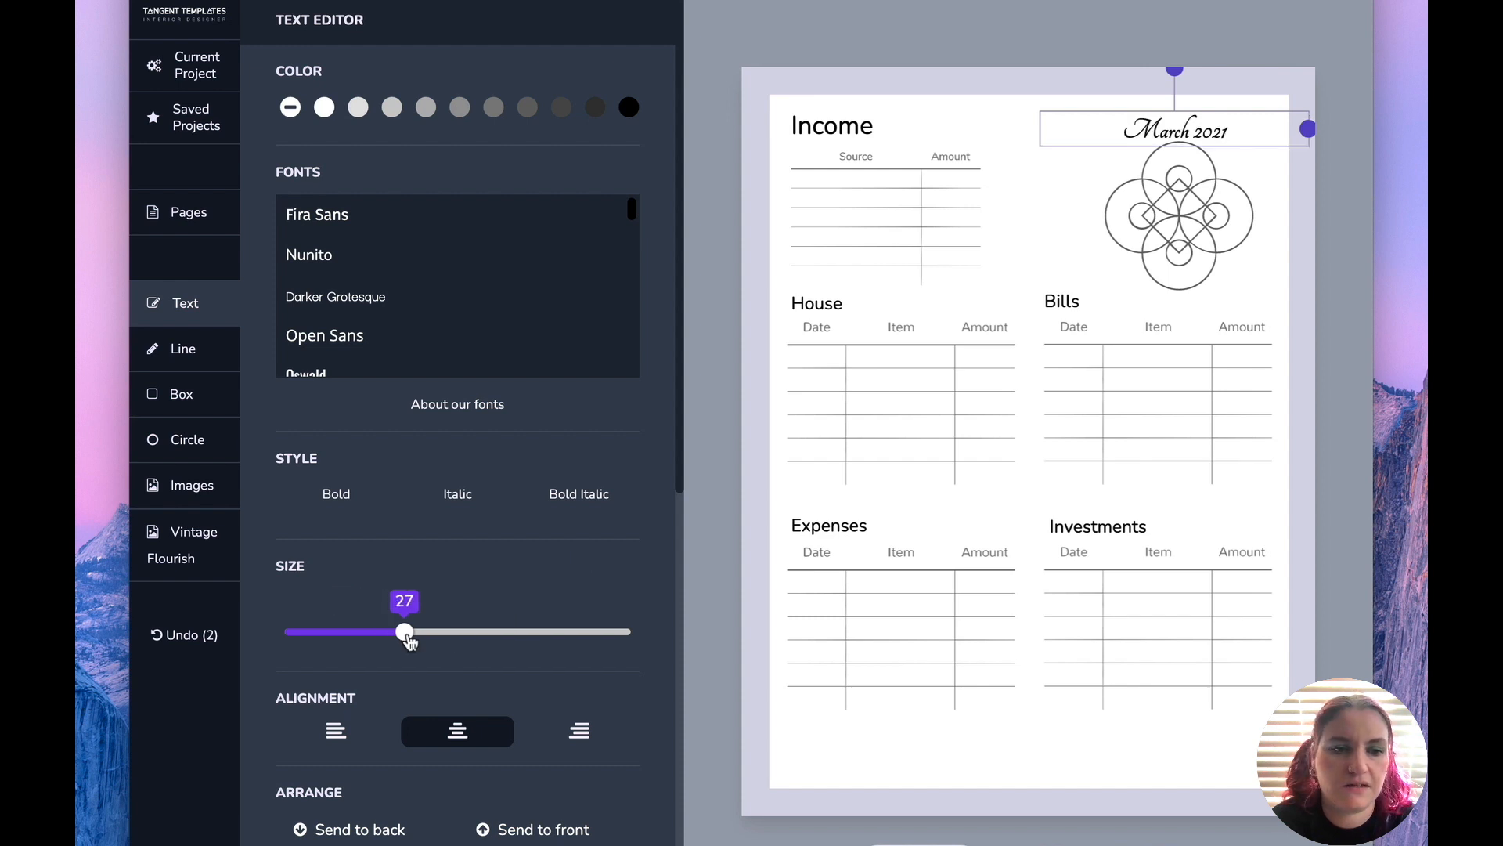
{"action": "mouse_move", "coordinate": [1217, 141]}
{"action": "left_mouse_down"}
{"action": "mouse_move", "coordinate": [1175, 135]}
{"action": "mouse_move", "coordinate": [1222, 129]}
{"action": "left_mouse_up"}
{"action": "left_click", "coordinate": [1083, 212]}
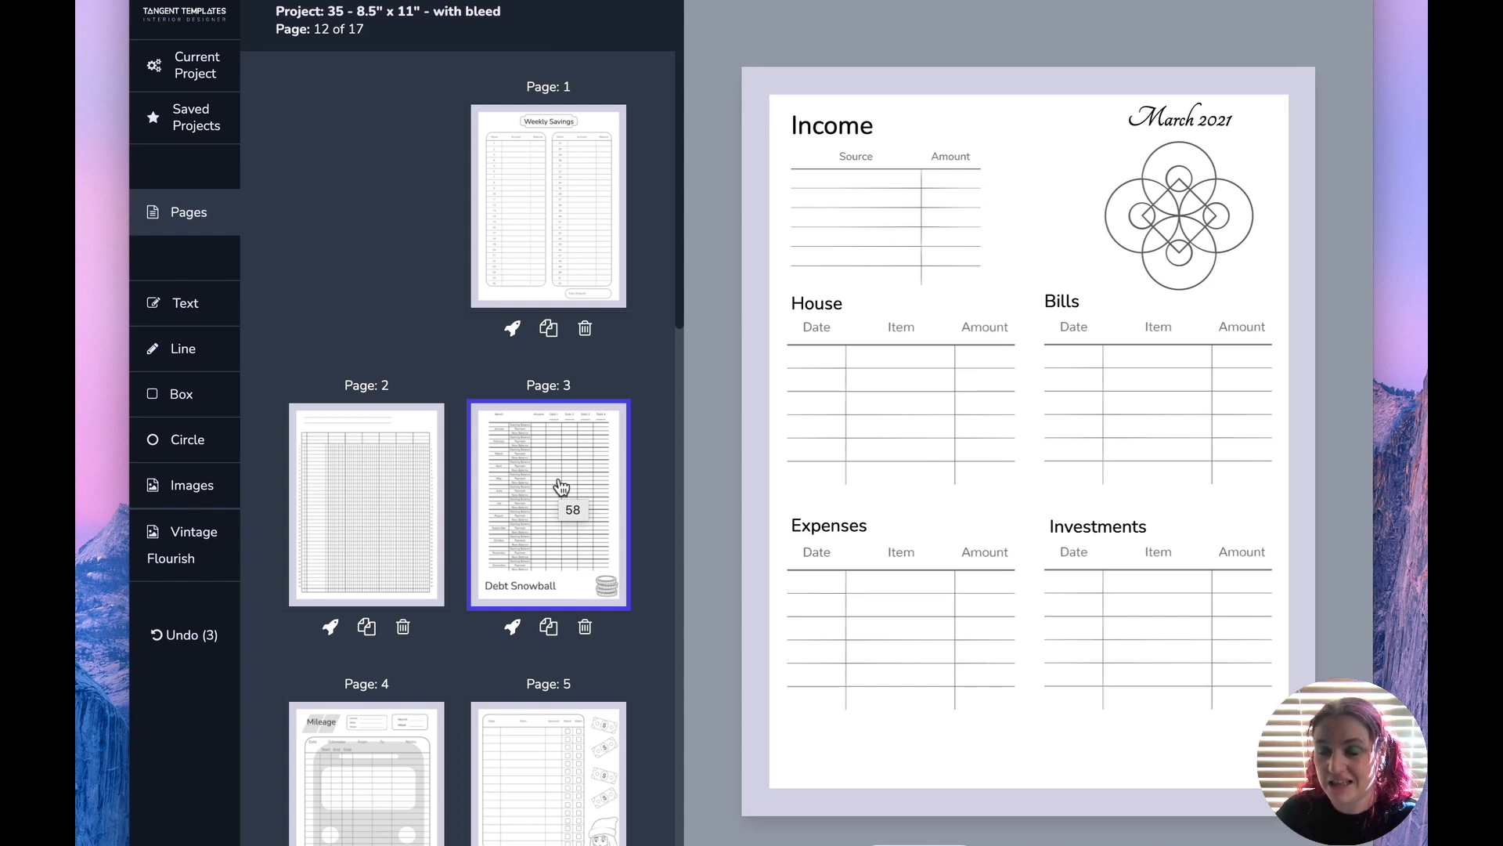
Inspect the two week-by-week tables on the Weekly Savings page 1
{"action": "left_click", "coordinate": [579, 204]}
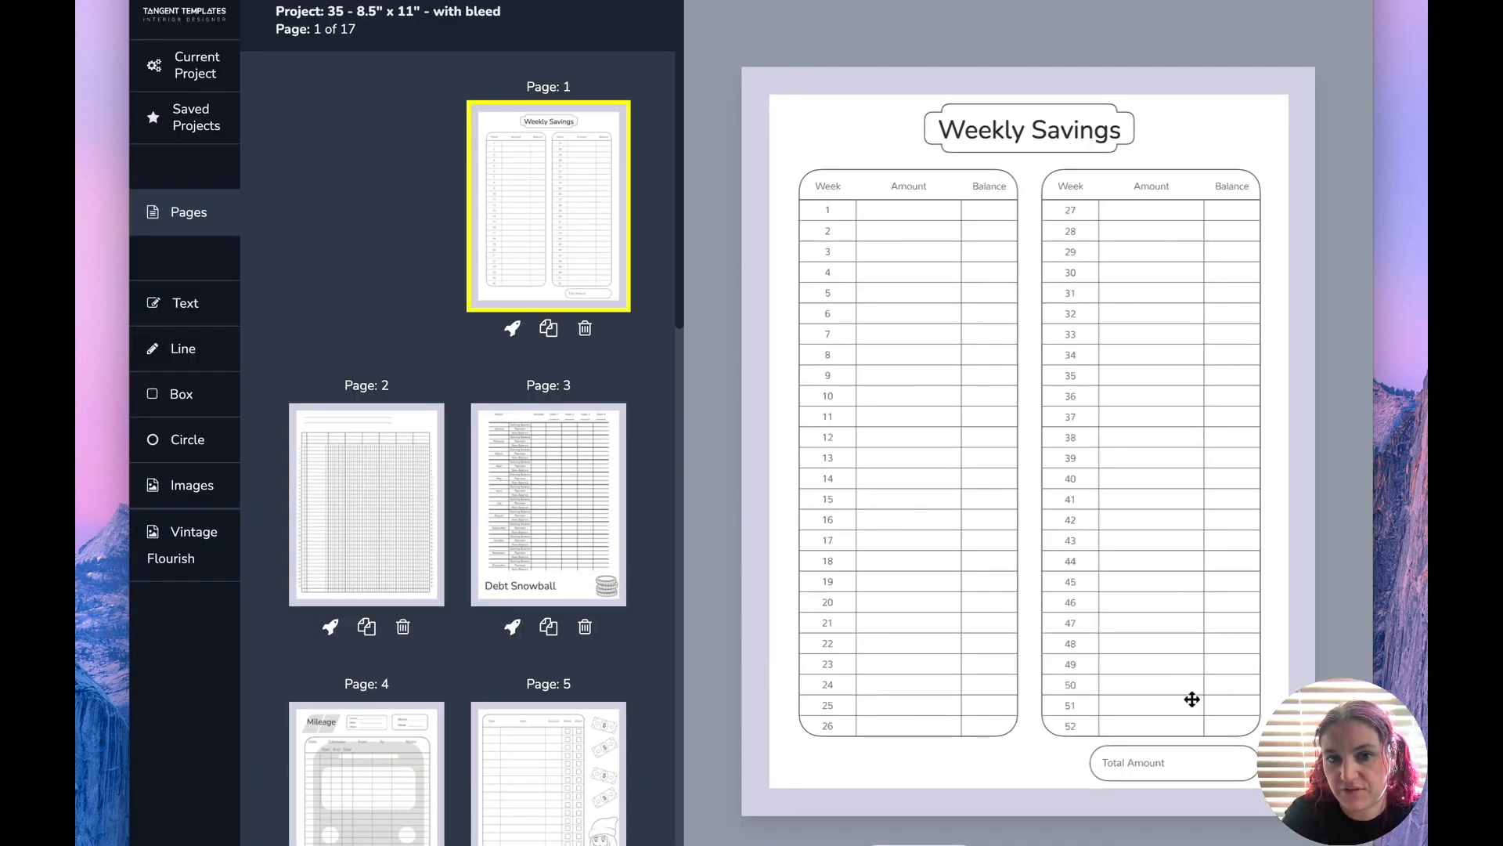
{"action": "left_click", "coordinate": [900, 500]}
{"action": "mouse_move", "coordinate": [1020, 737]}
{"action": "left_mouse_down"}
{"action": "mouse_move", "coordinate": [936, 618]}
{"action": "mouse_move", "coordinate": [1032, 773]}
{"action": "mouse_move", "coordinate": [1020, 736]}
{"action": "left_mouse_up"}
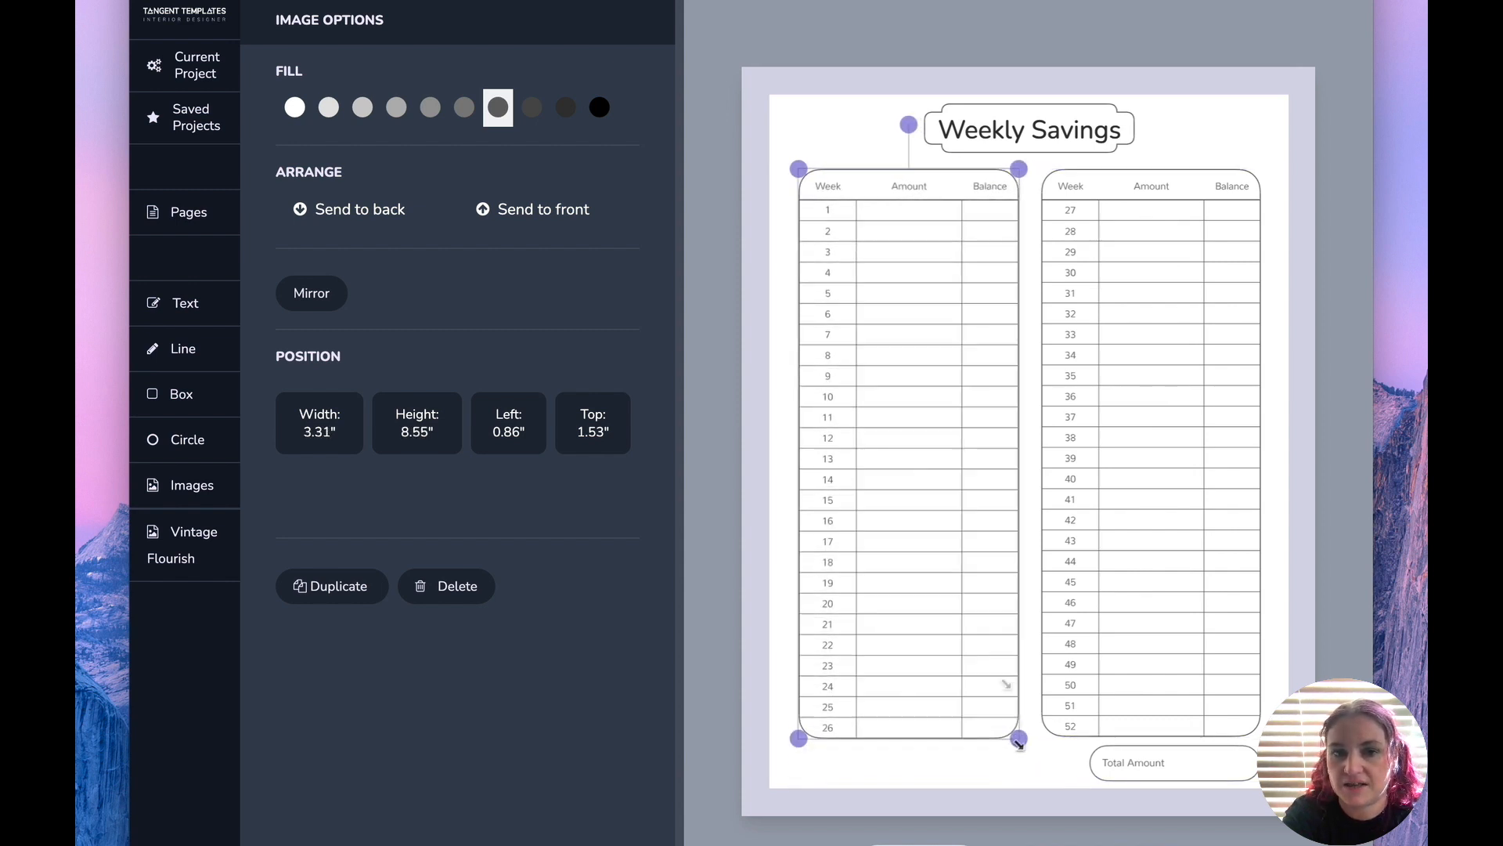
{"action": "left_click", "coordinate": [1185, 292]}
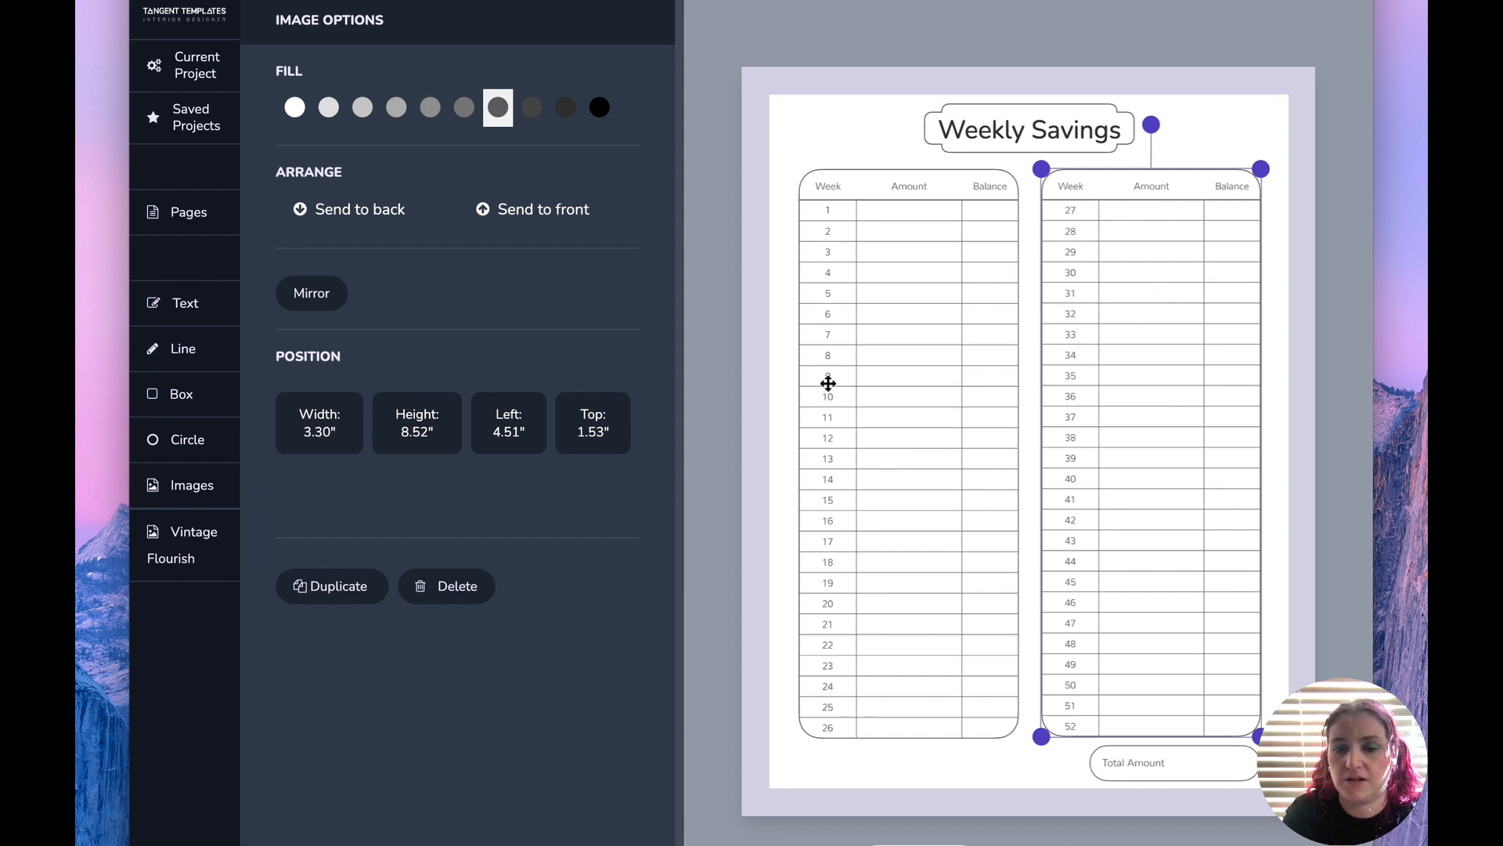
{"action": "left_click", "coordinate": [743, 417]}
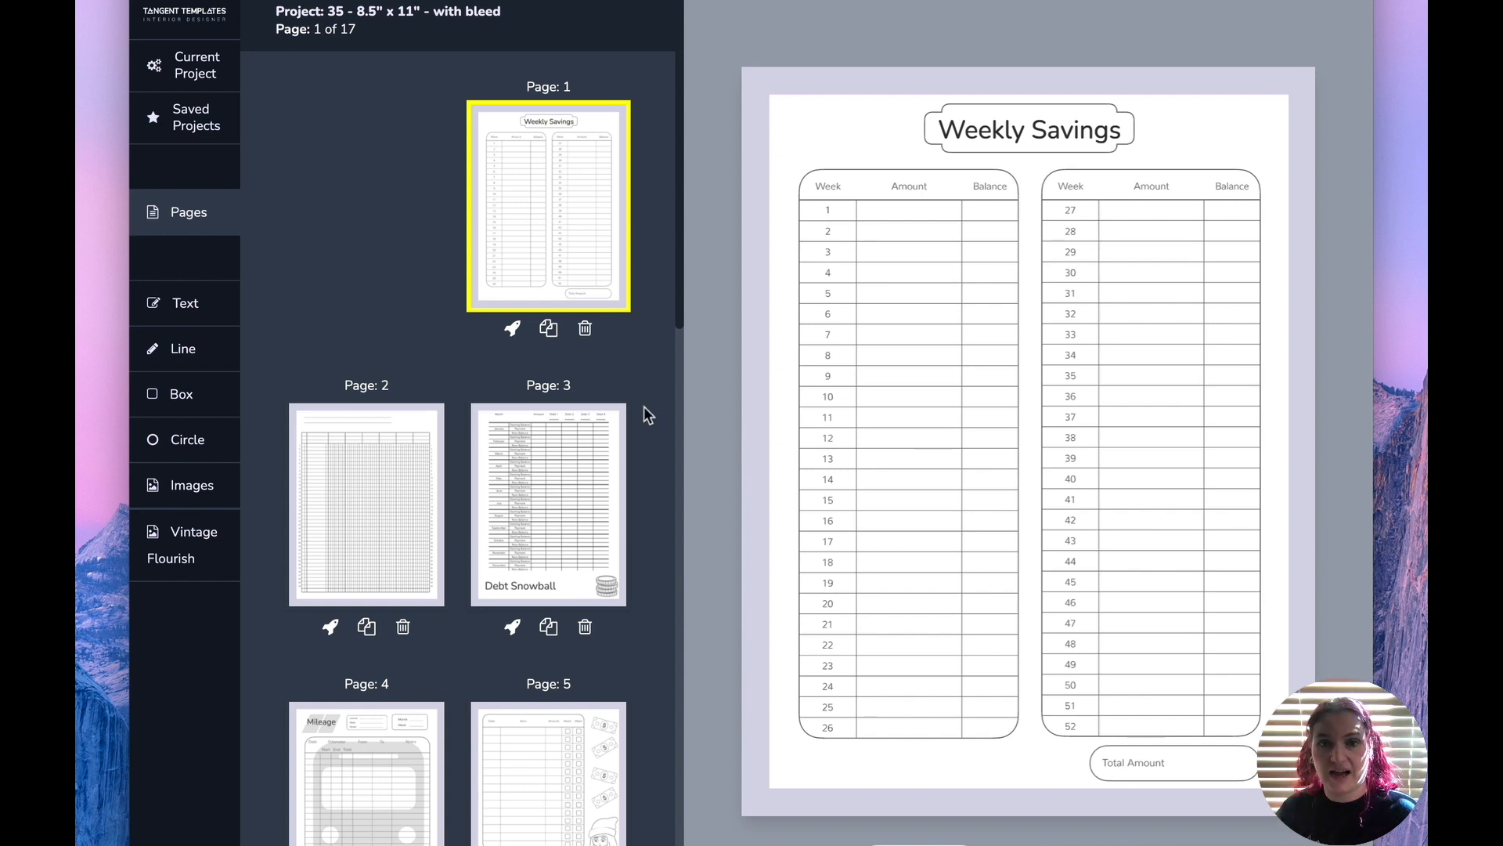
Shrink both Weekly Savings tables to about 3.0" wide and 7.8" high, widening the gap between them
{"action": "left_click", "coordinate": [992, 620]}
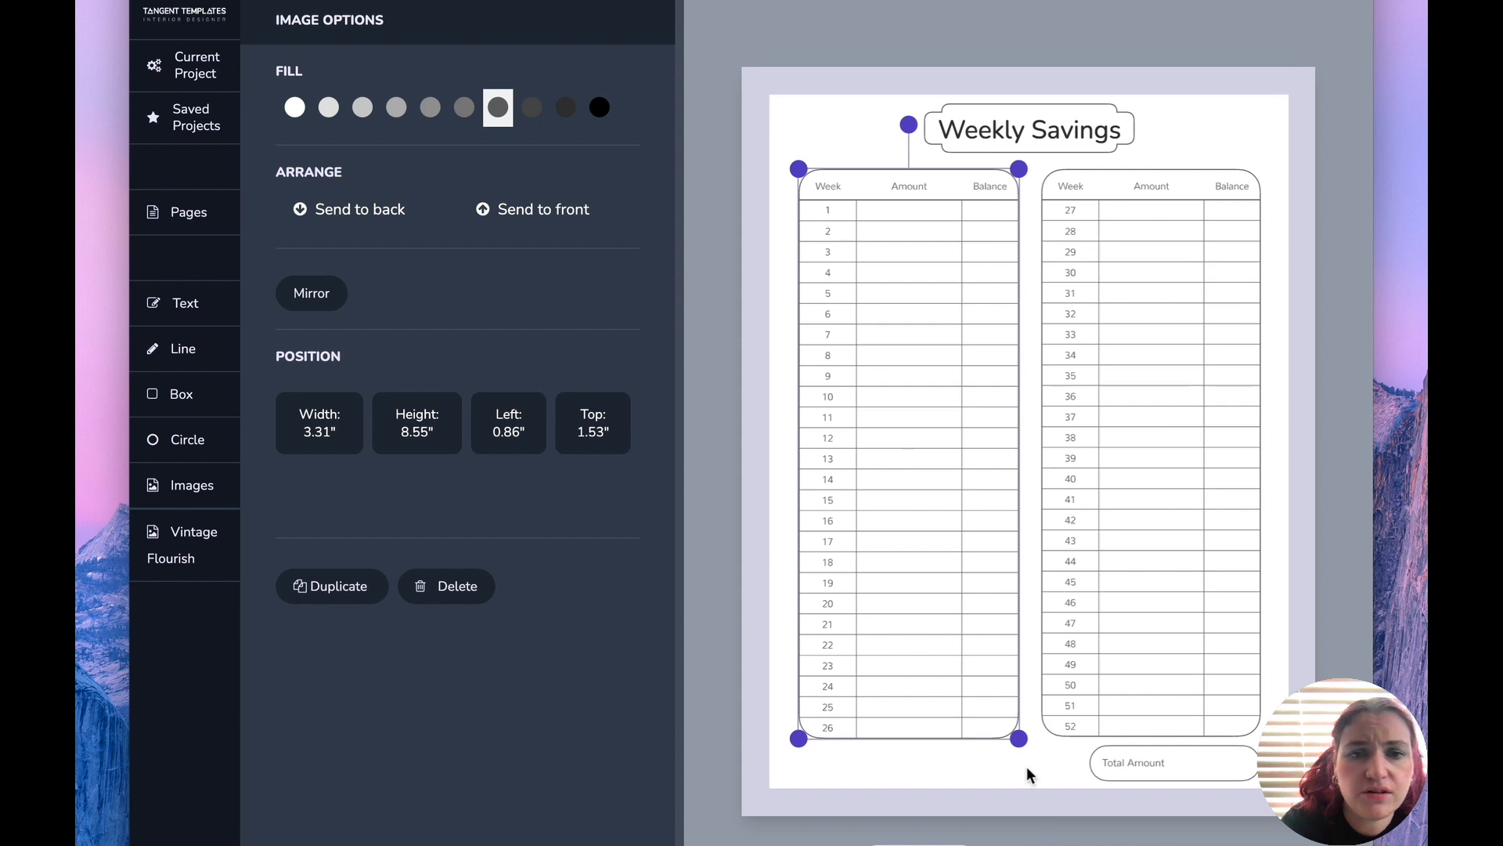
{"action": "left_click_drag", "start_coordinate": [1014, 740], "coordinate": [994, 686]}
{"action": "left_click", "coordinate": [1050, 691]}
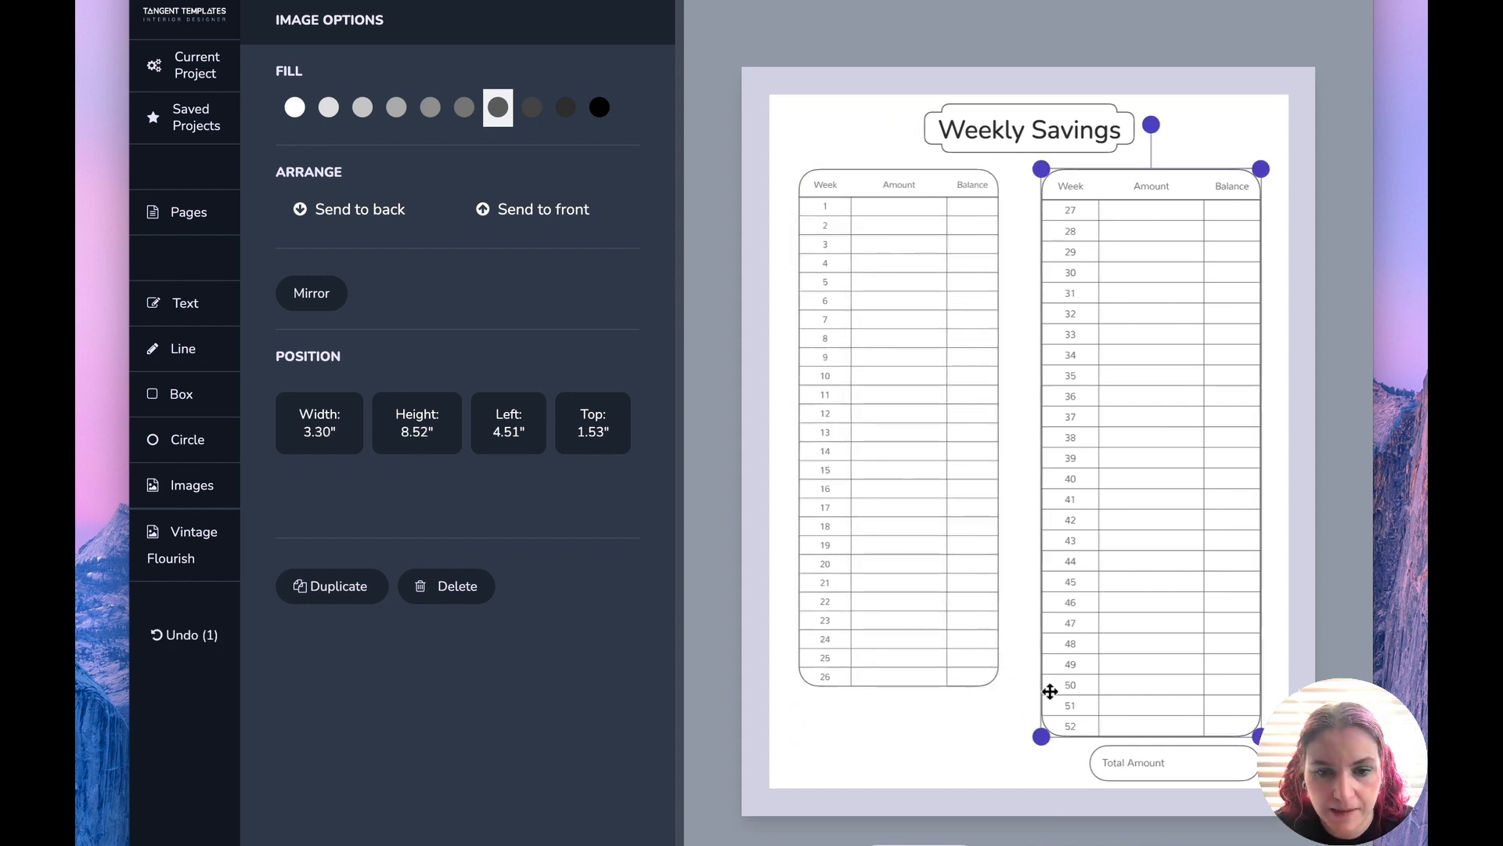
{"action": "left_click_drag", "start_coordinate": [1039, 746], "coordinate": [1058, 700]}
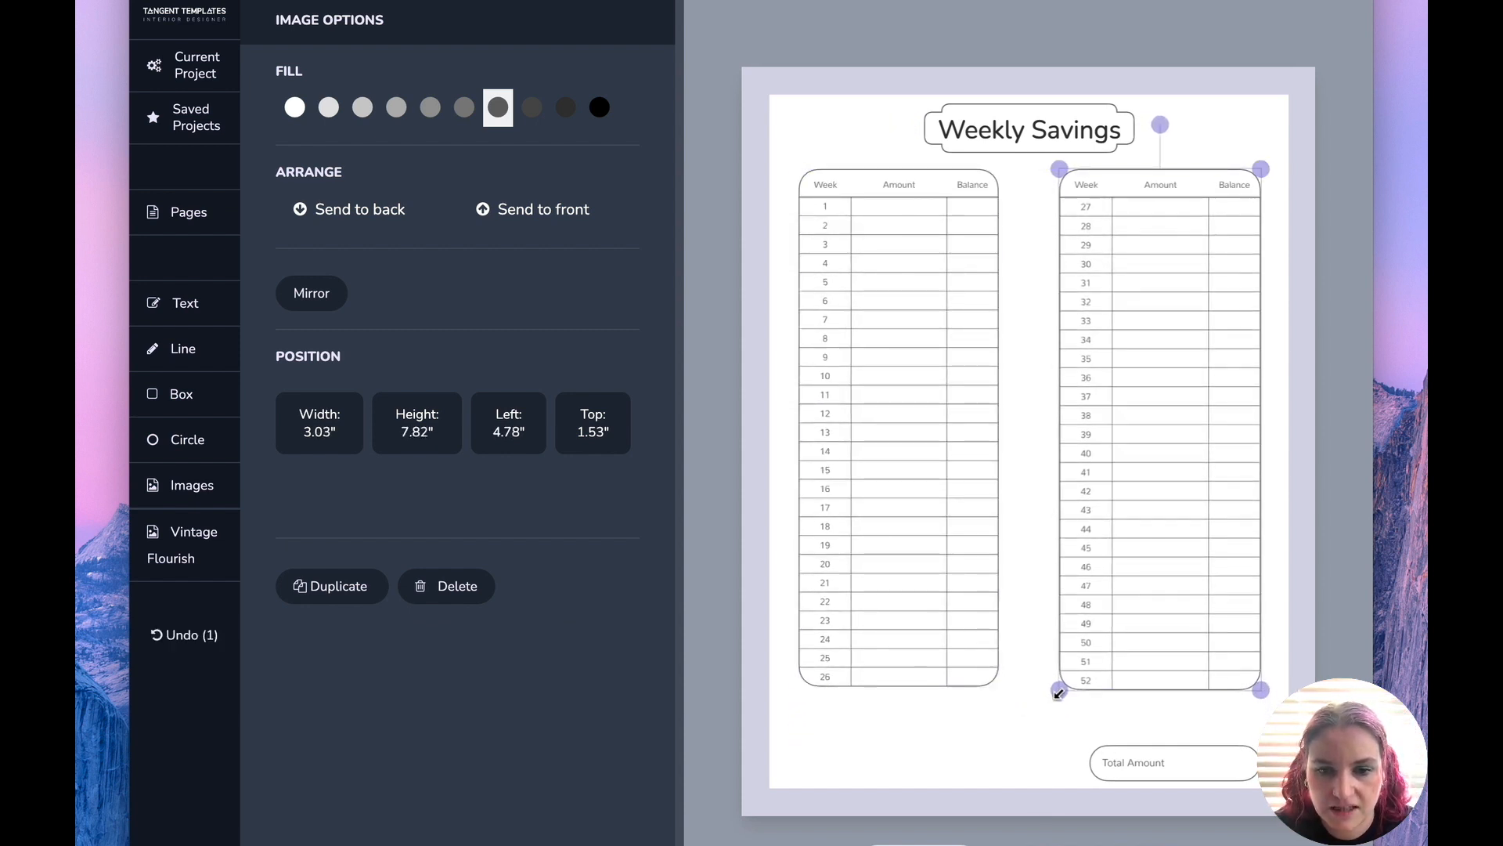
Add a thin vertical strip of circles from the Finance images to the Weekly Savings page
{"action": "left_click", "coordinate": [190, 489]}
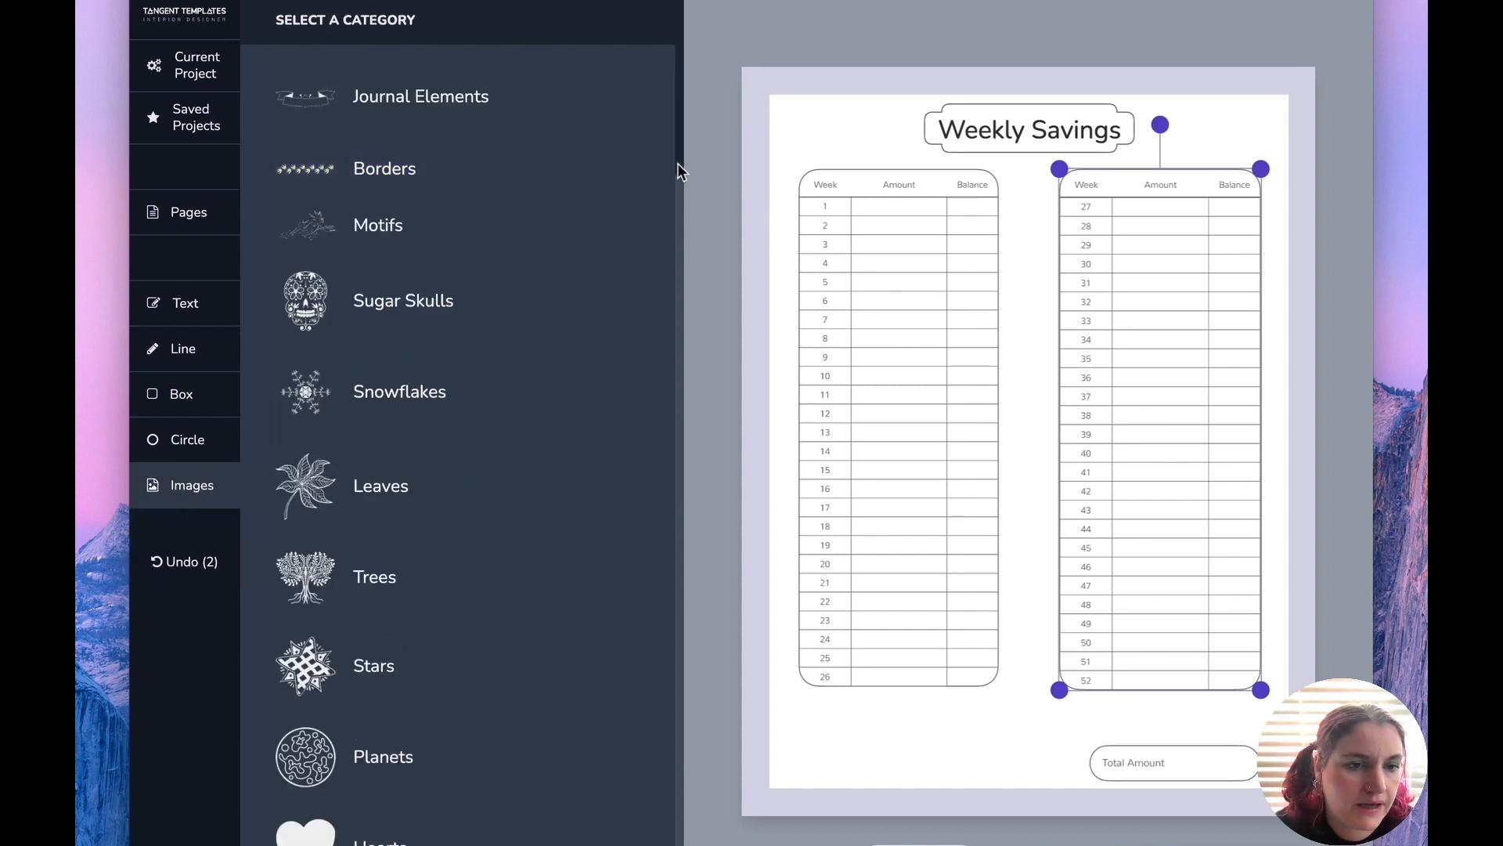
{"action": "left_click_drag", "start_coordinate": [678, 163], "coordinate": [680, 826]}
{"action": "left_click", "coordinate": [548, 842]}
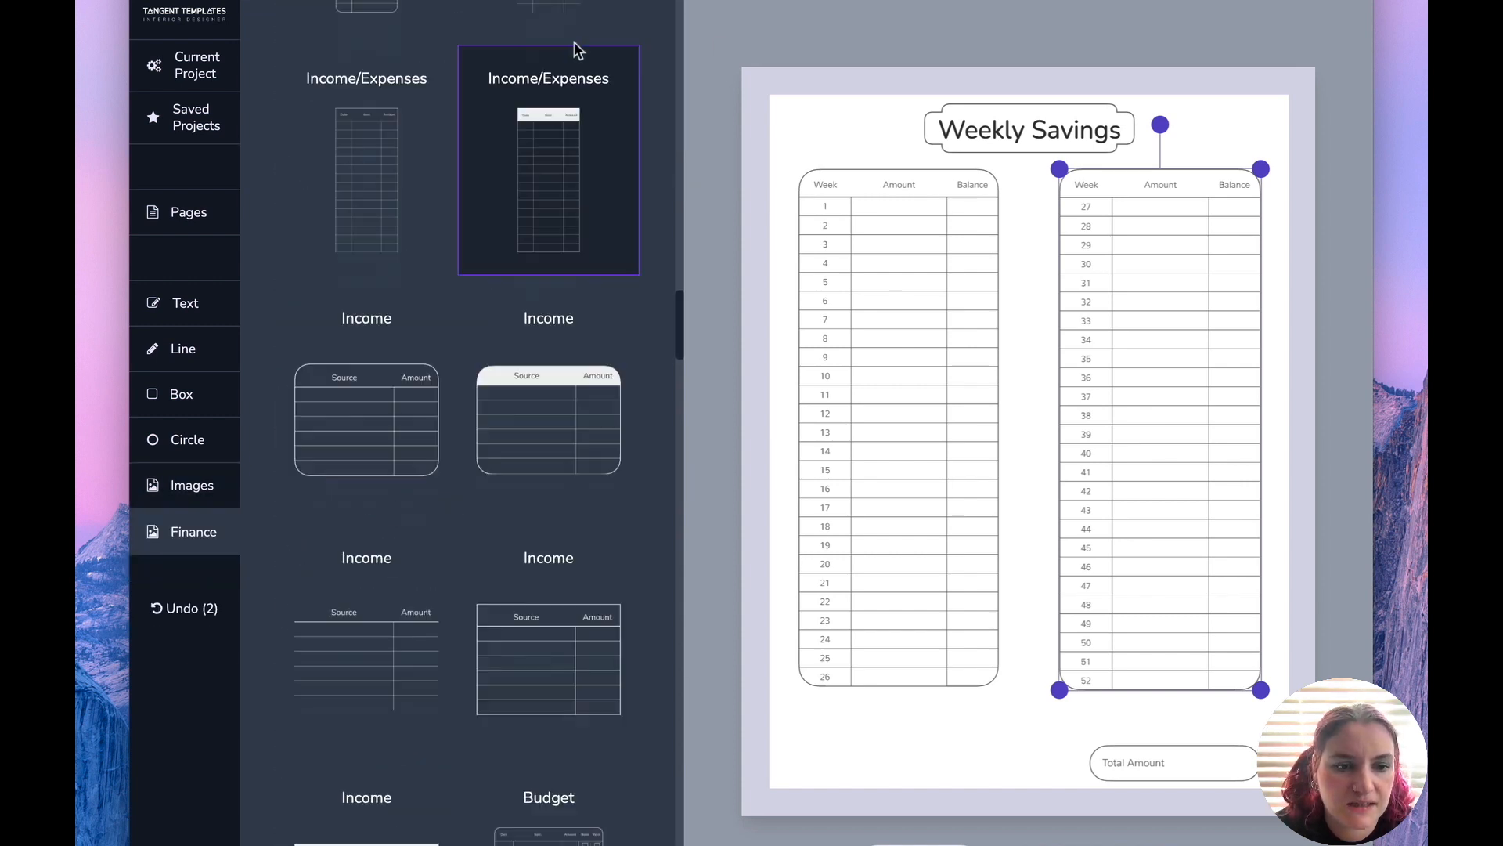
{"action": "scroll", "coordinate": [652, 274], "scroll_direction": "up", "scroll_amount": 1}
{"action": "left_click_drag", "start_coordinate": [678, 316], "coordinate": [679, 845]}
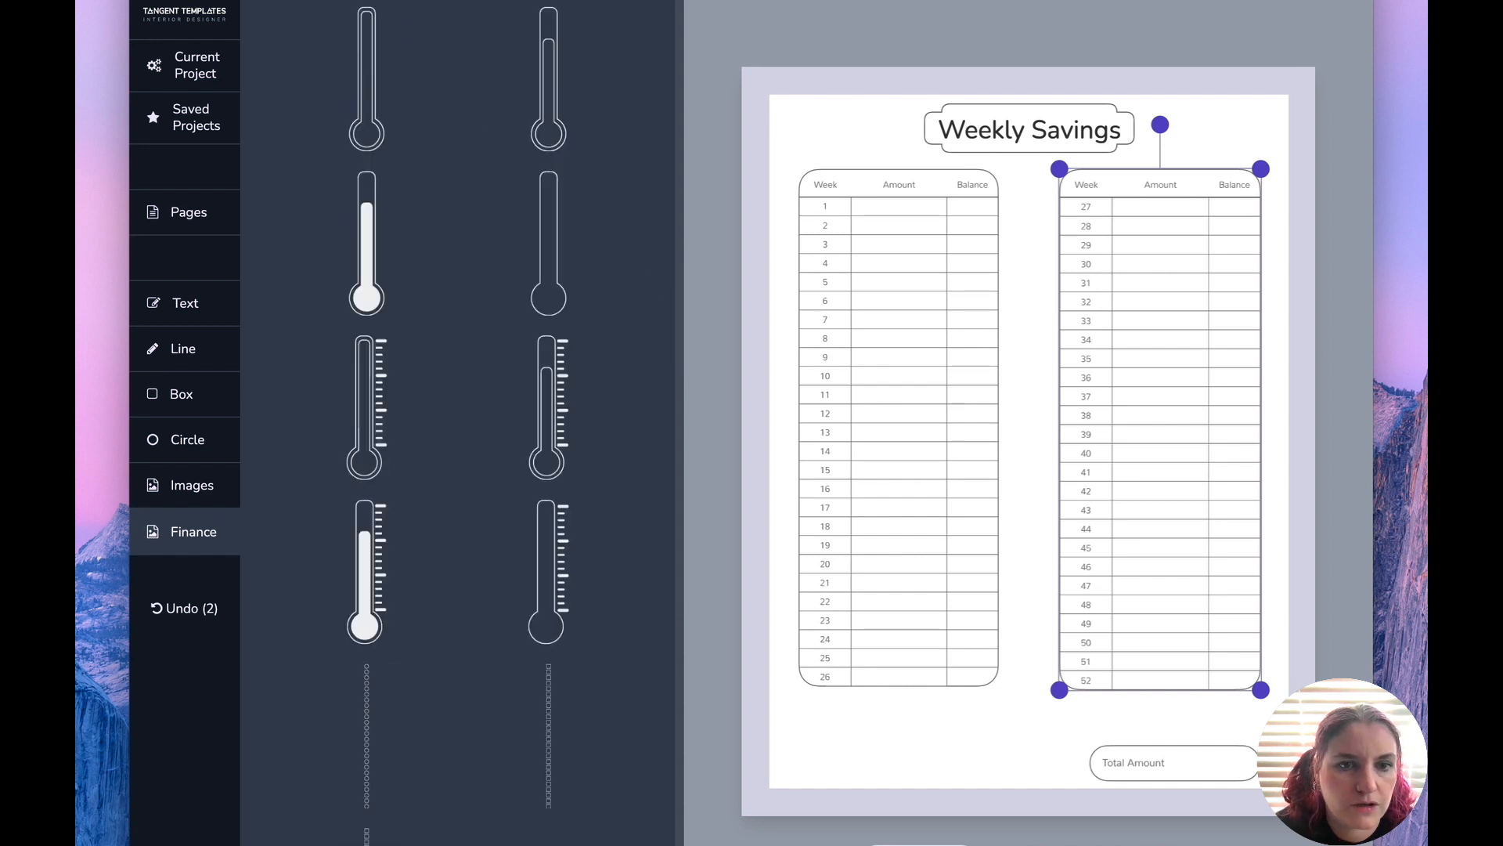
{"action": "left_click", "coordinate": [373, 750]}
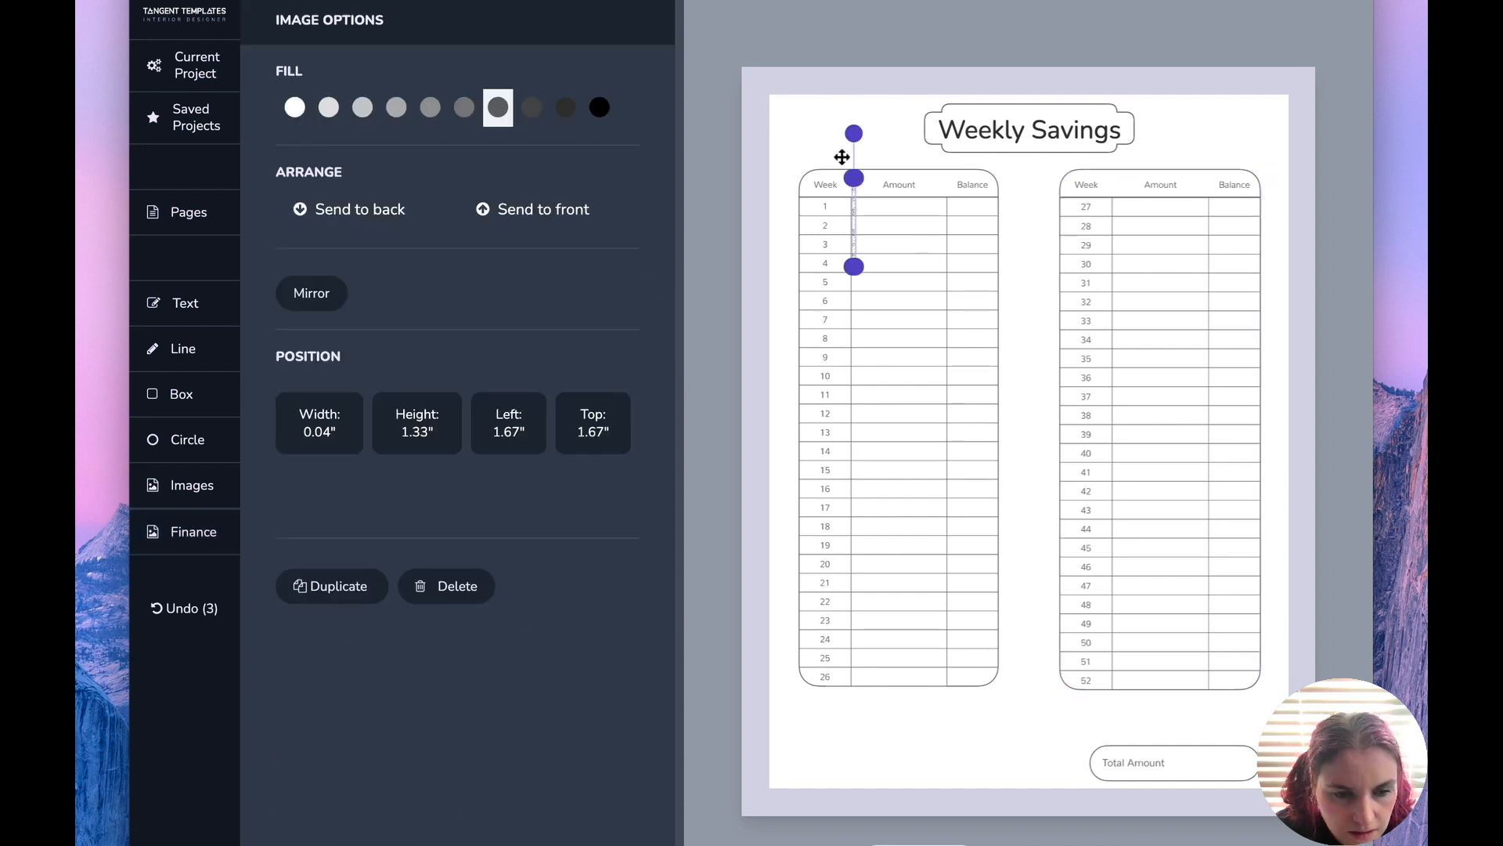
Move the circle strip into the gap between the tables and position the weeks 1–26 table about 1.06" from the left and 1.53" from the top
{"action": "mouse_move", "coordinate": [853, 205]}
{"action": "left_mouse_down"}
{"action": "mouse_move", "coordinate": [1003, 336]}
{"action": "mouse_move", "coordinate": [876, 195]}
{"action": "mouse_move", "coordinate": [859, 218]}
{"action": "mouse_move", "coordinate": [873, 207]}
{"action": "left_mouse_up"}
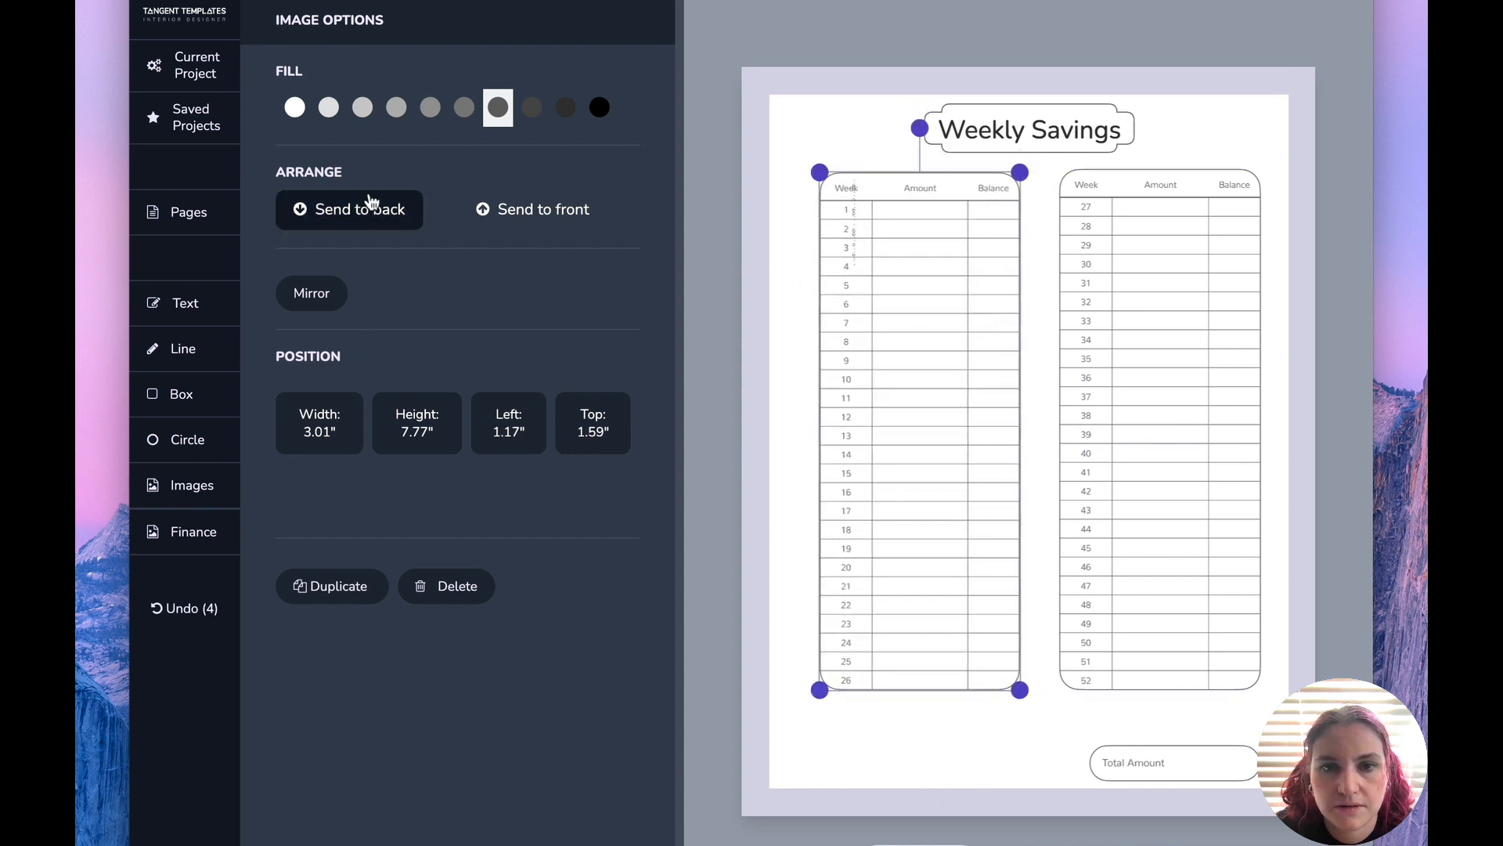
{"action": "left_click_drag", "start_coordinate": [862, 231], "coordinate": [848, 266]}
{"action": "left_click_drag", "start_coordinate": [851, 206], "coordinate": [1033, 232]}
{"action": "left_click_drag", "start_coordinate": [947, 302], "coordinate": [943, 266]}
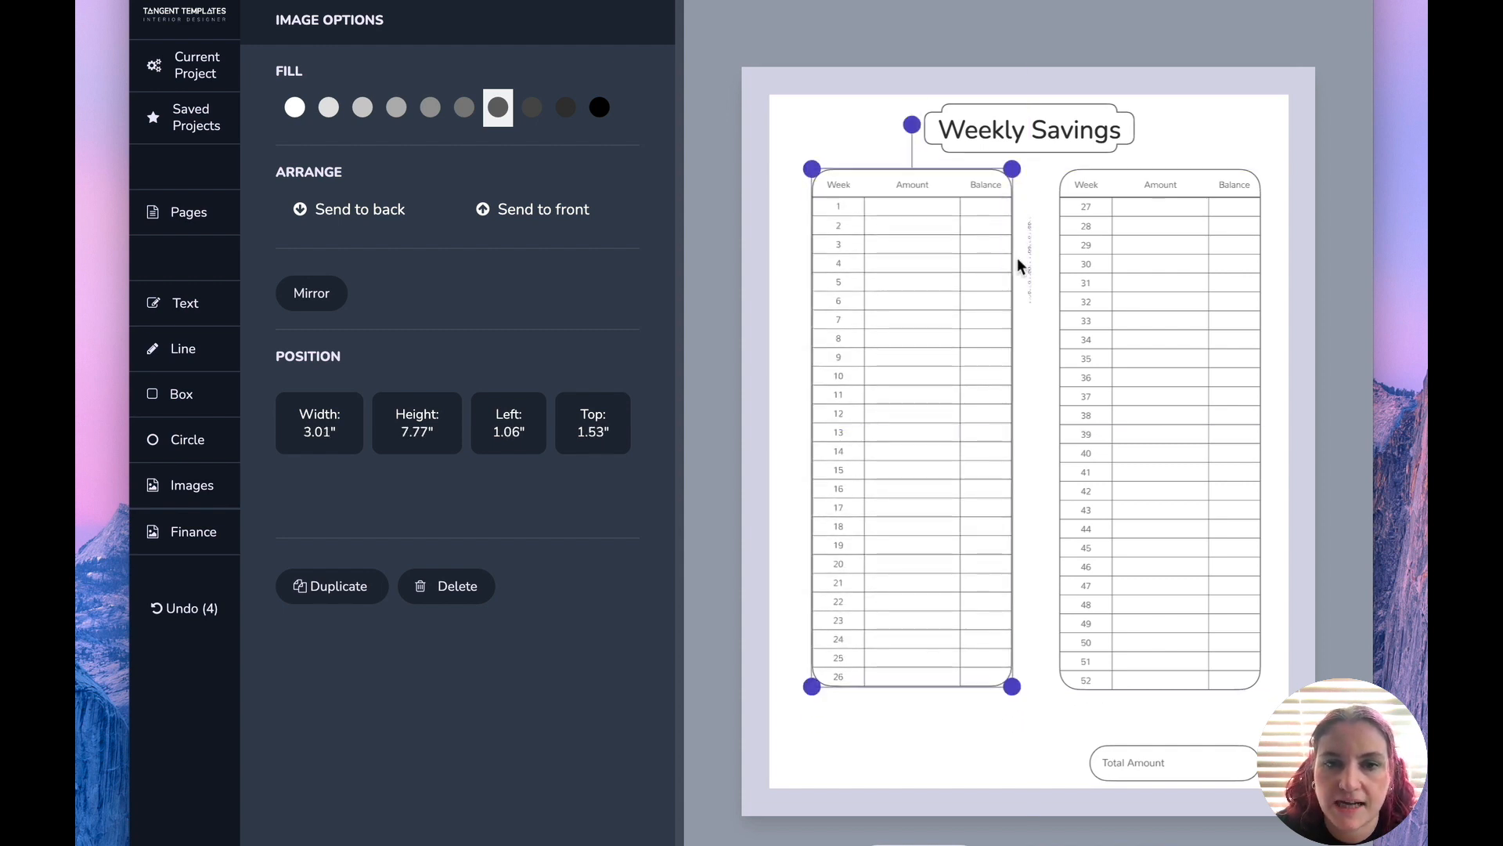
Enlarge the circle strip to about 7.26" high and align its circles with the rows of the weeks 1–26 table
{"action": "left_click", "coordinate": [1035, 274]}
{"action": "left_click", "coordinate": [1030, 280]}
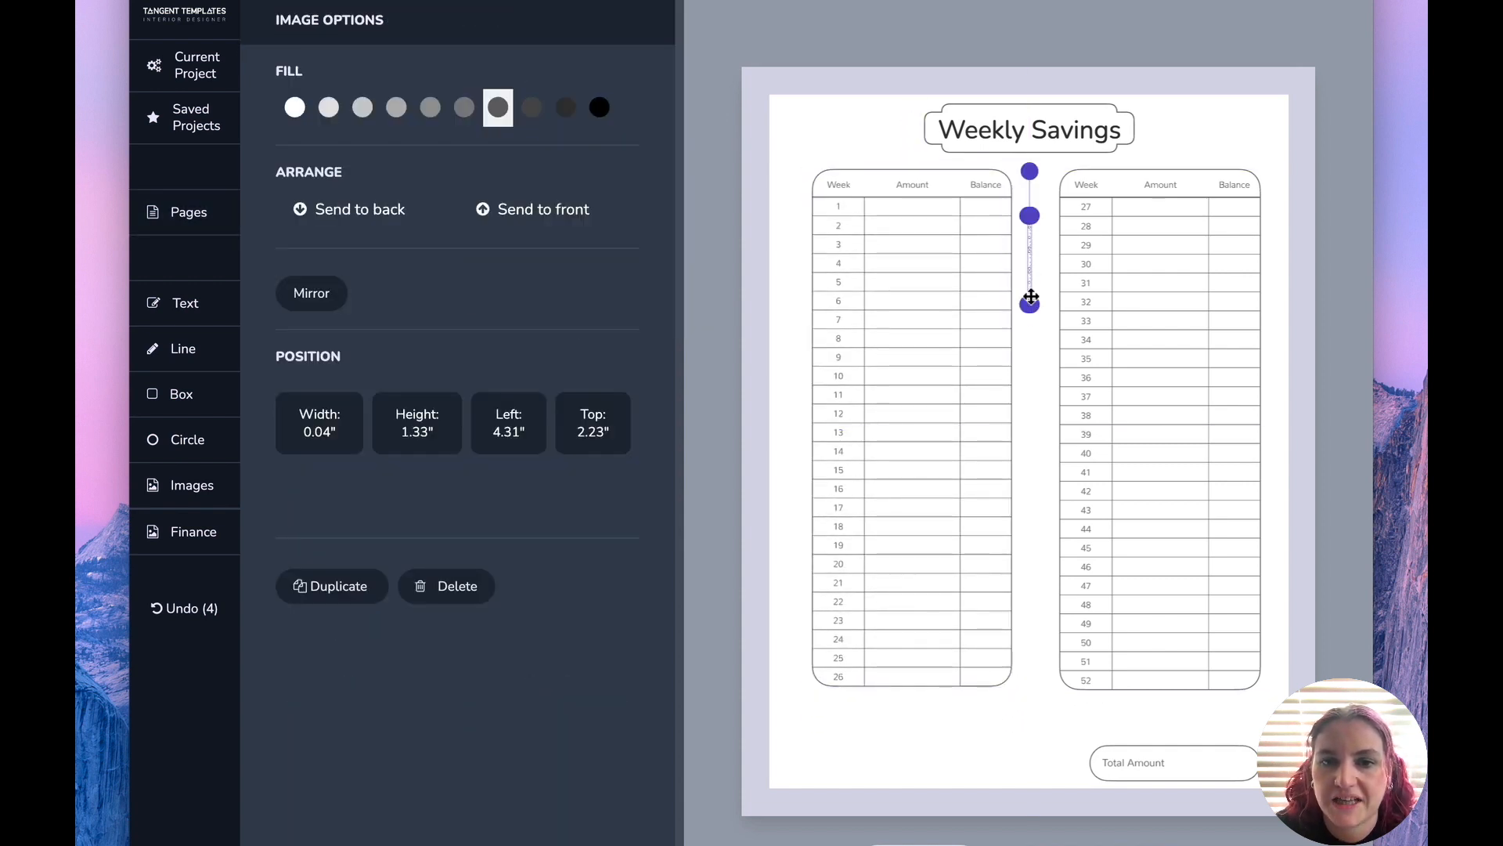
{"action": "left_click_drag", "start_coordinate": [1033, 306], "coordinate": [1095, 640]}
{"action": "left_click", "coordinate": [1049, 744]}
{"action": "left_click_drag", "start_coordinate": [1038, 561], "coordinate": [1023, 543]}
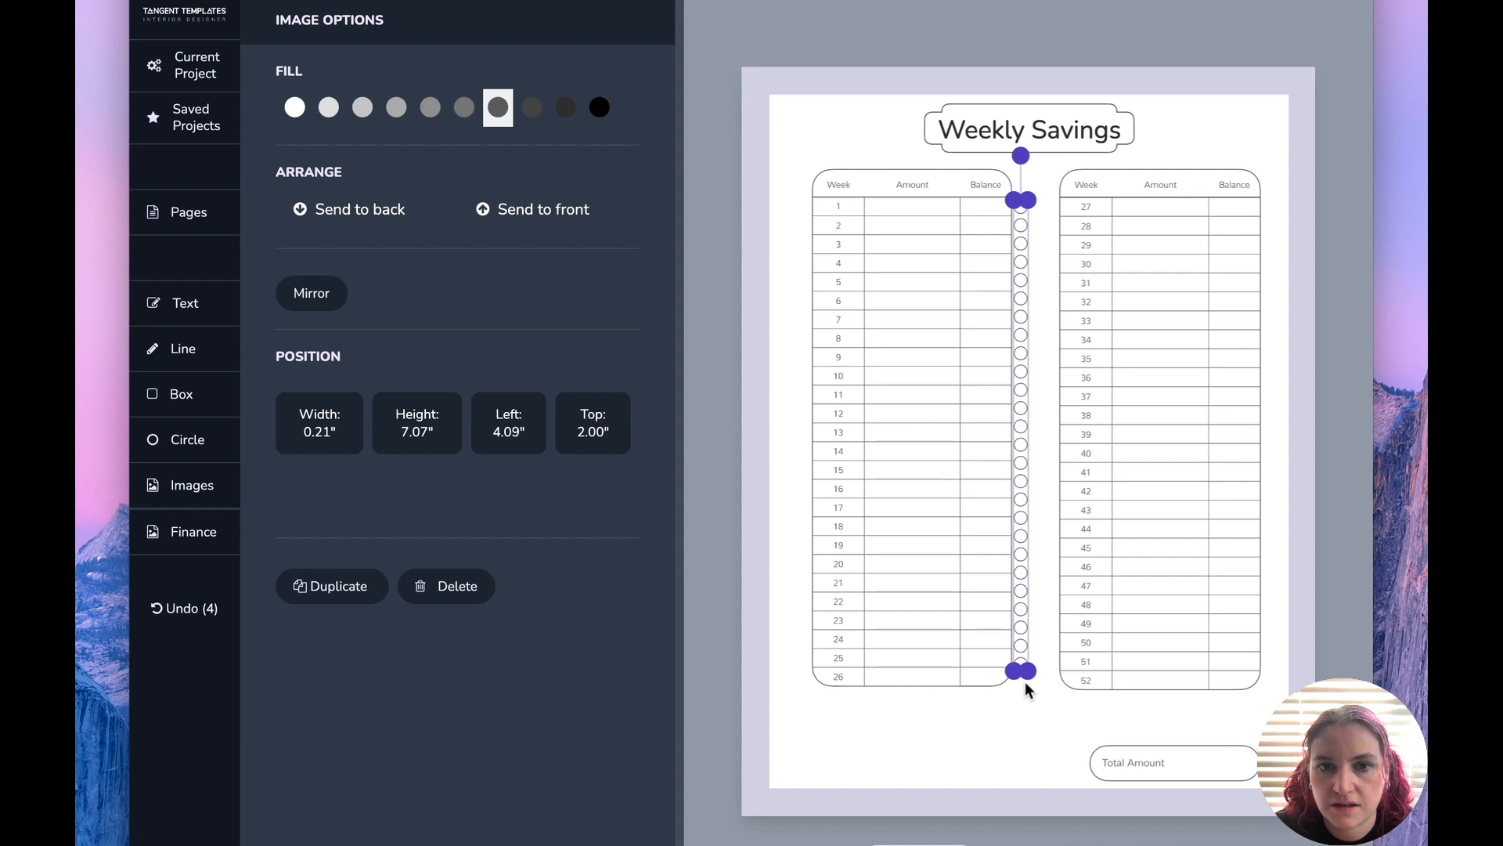
{"action": "left_click_drag", "start_coordinate": [1032, 677], "coordinate": [1033, 684]}
{"action": "left_click", "coordinate": [1017, 726]}
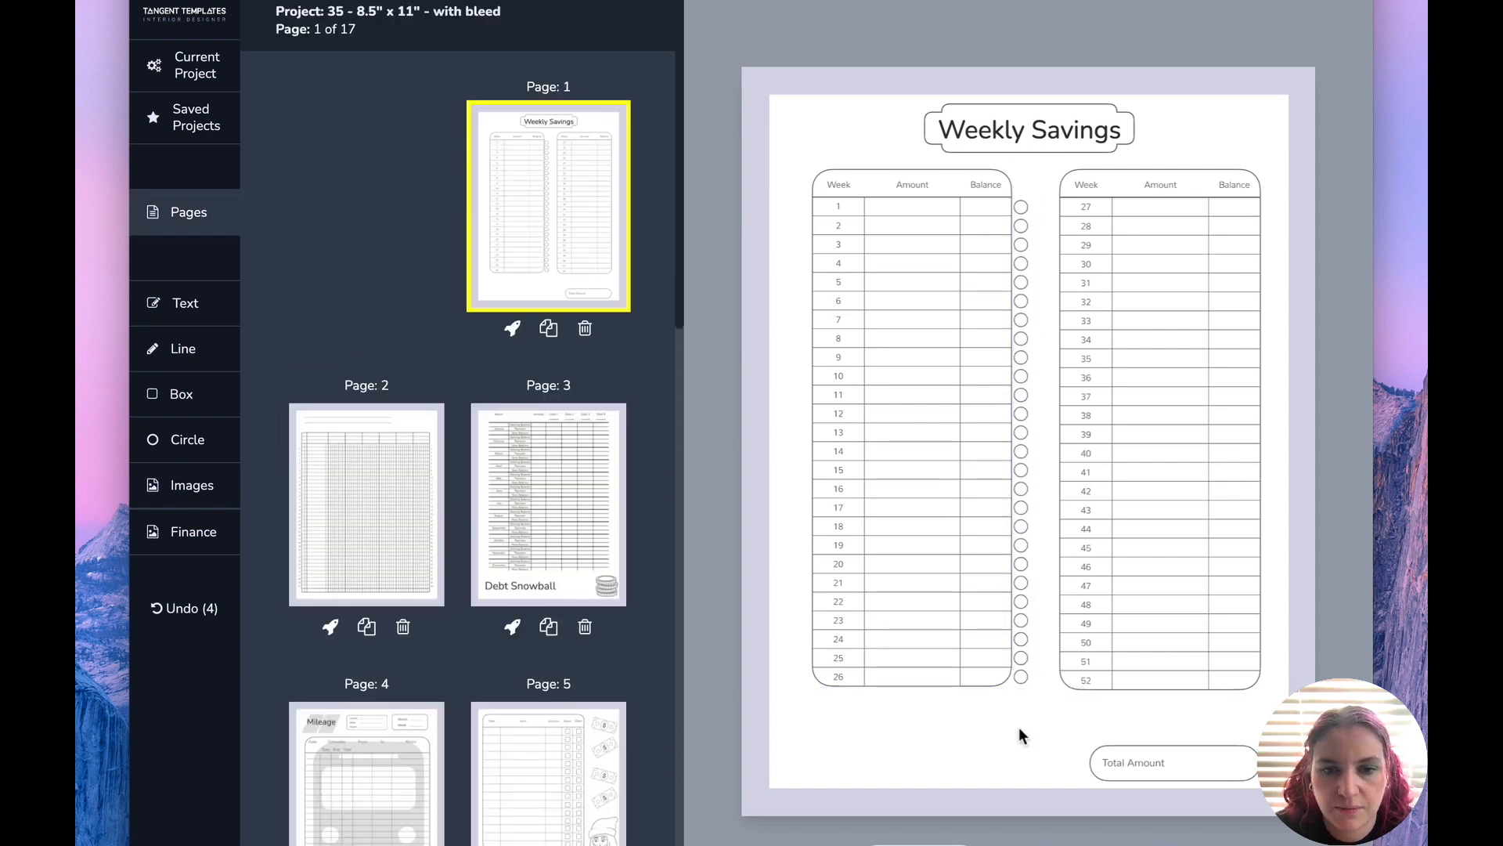
Move the circle strip into the Balance column of the weeks 1–26 table and fit one circle per row, about 7.25" high
{"action": "left_click_drag", "start_coordinate": [1014, 306], "coordinate": [1024, 308]}
{"action": "left_click", "coordinate": [998, 729]}
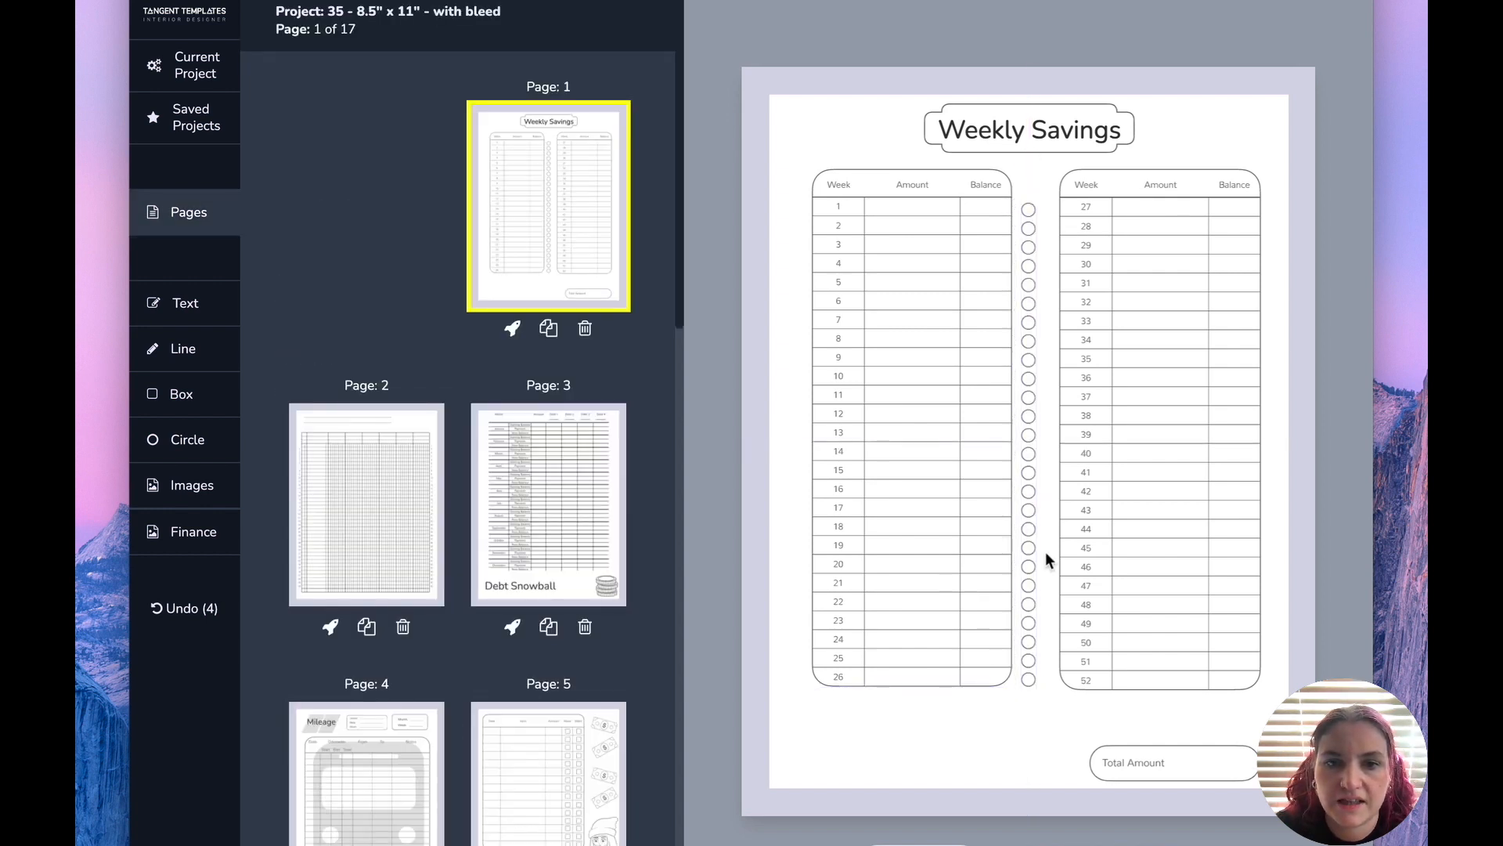
{"action": "left_click_drag", "start_coordinate": [1032, 531], "coordinate": [1000, 525]}
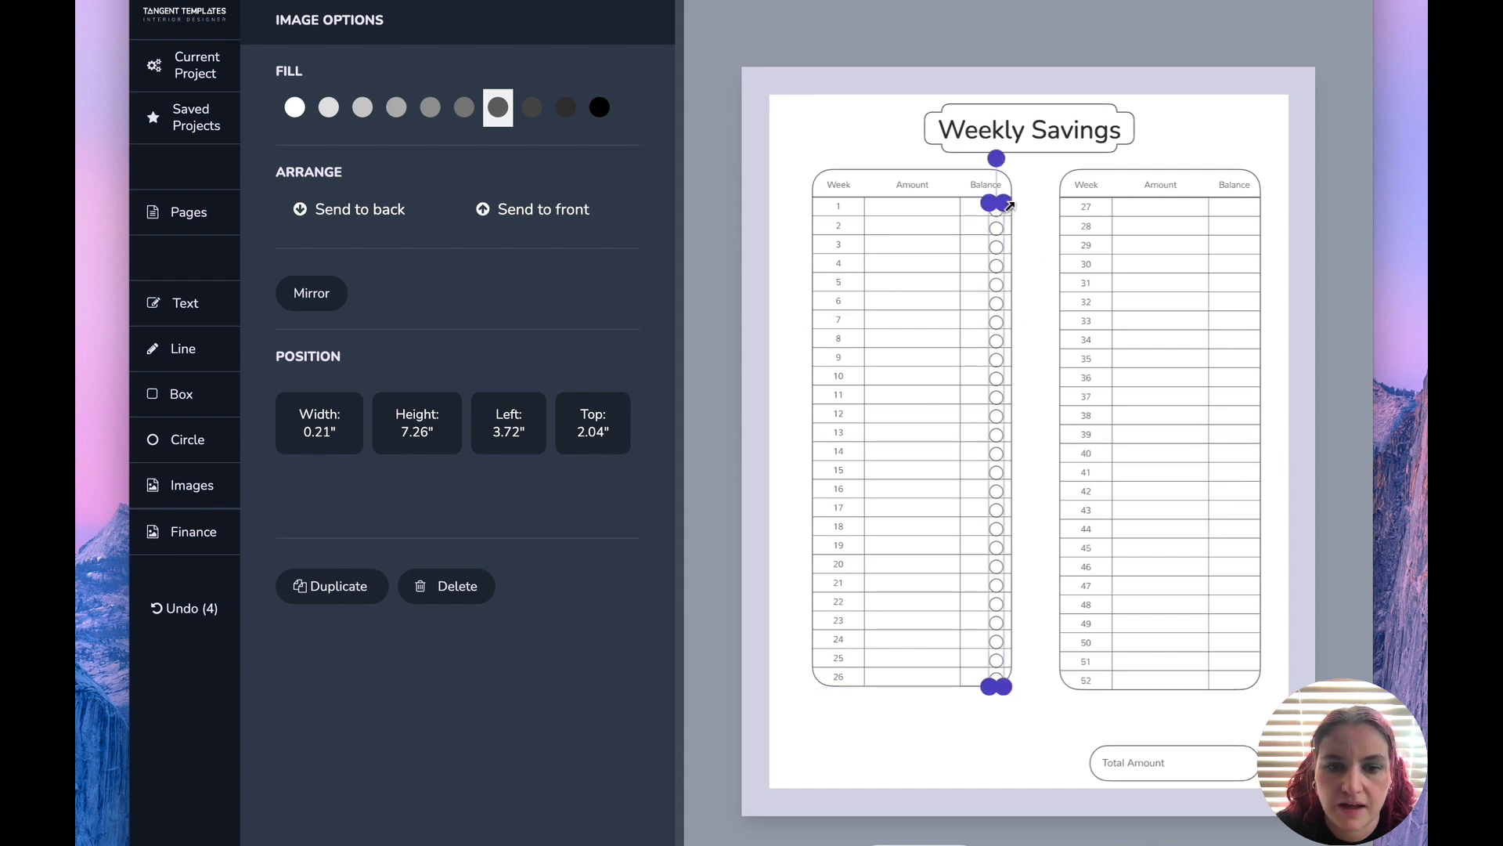
{"action": "left_click_drag", "start_coordinate": [1009, 204], "coordinate": [1004, 214]}
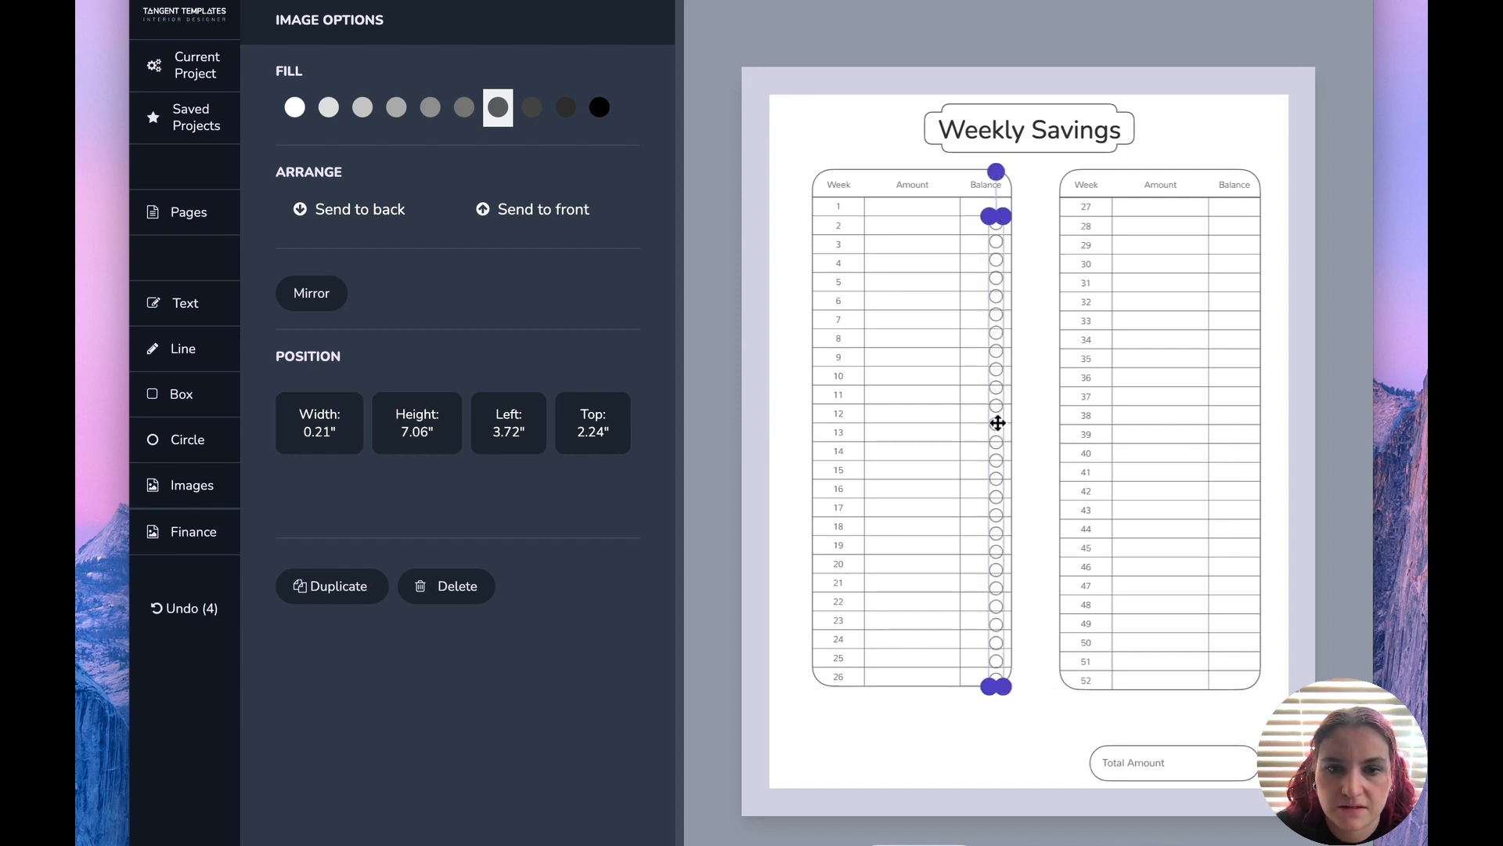
{"action": "left_click_drag", "start_coordinate": [997, 423], "coordinate": [1004, 412]}
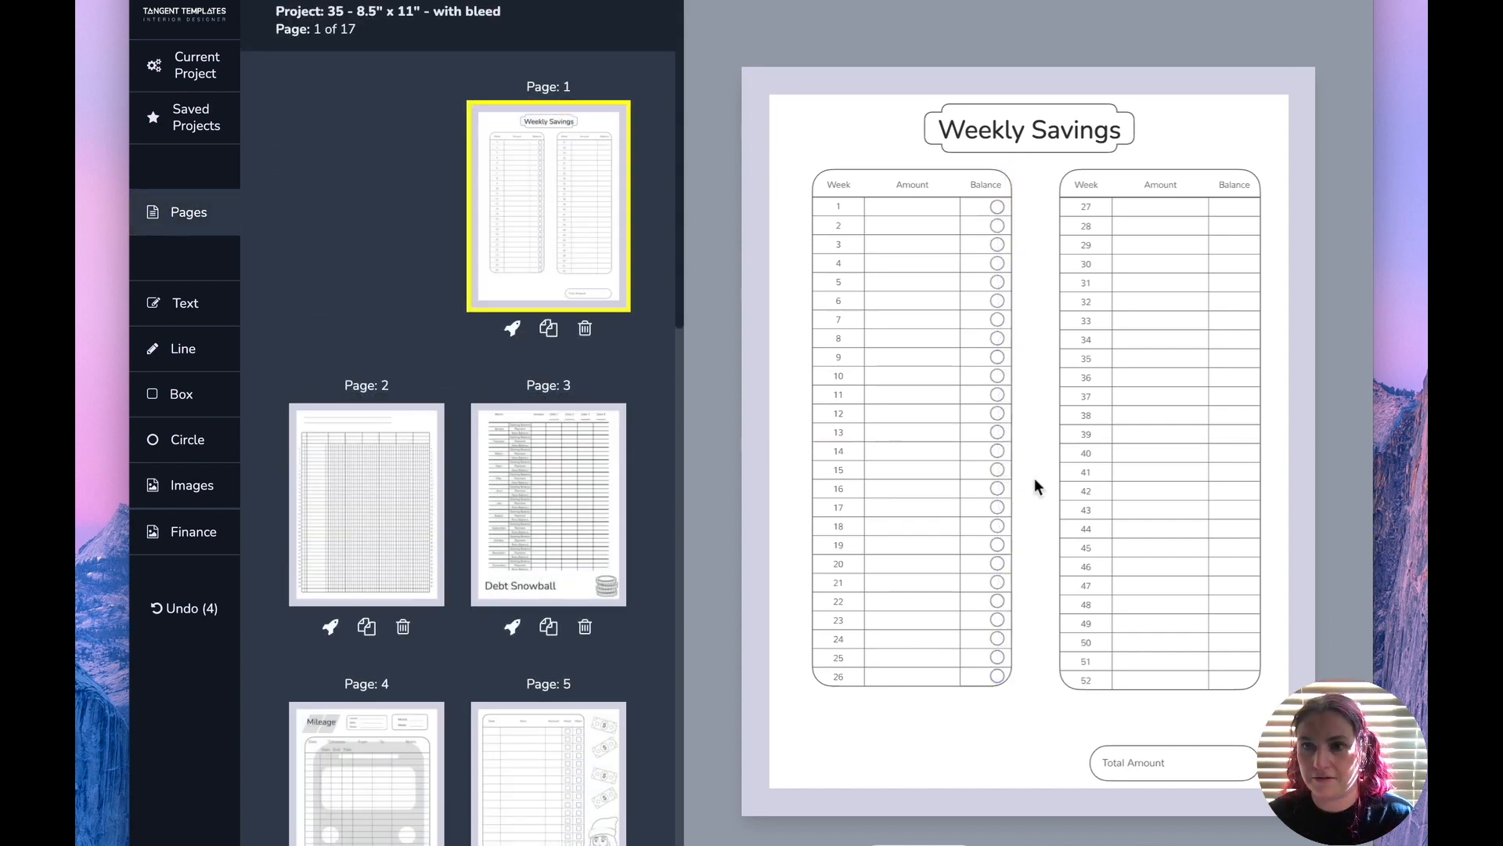
Copy the circle strip into the Balance column of the weeks 27–52 table and align one circle with each row
{"action": "left_click", "coordinate": [996, 566]}
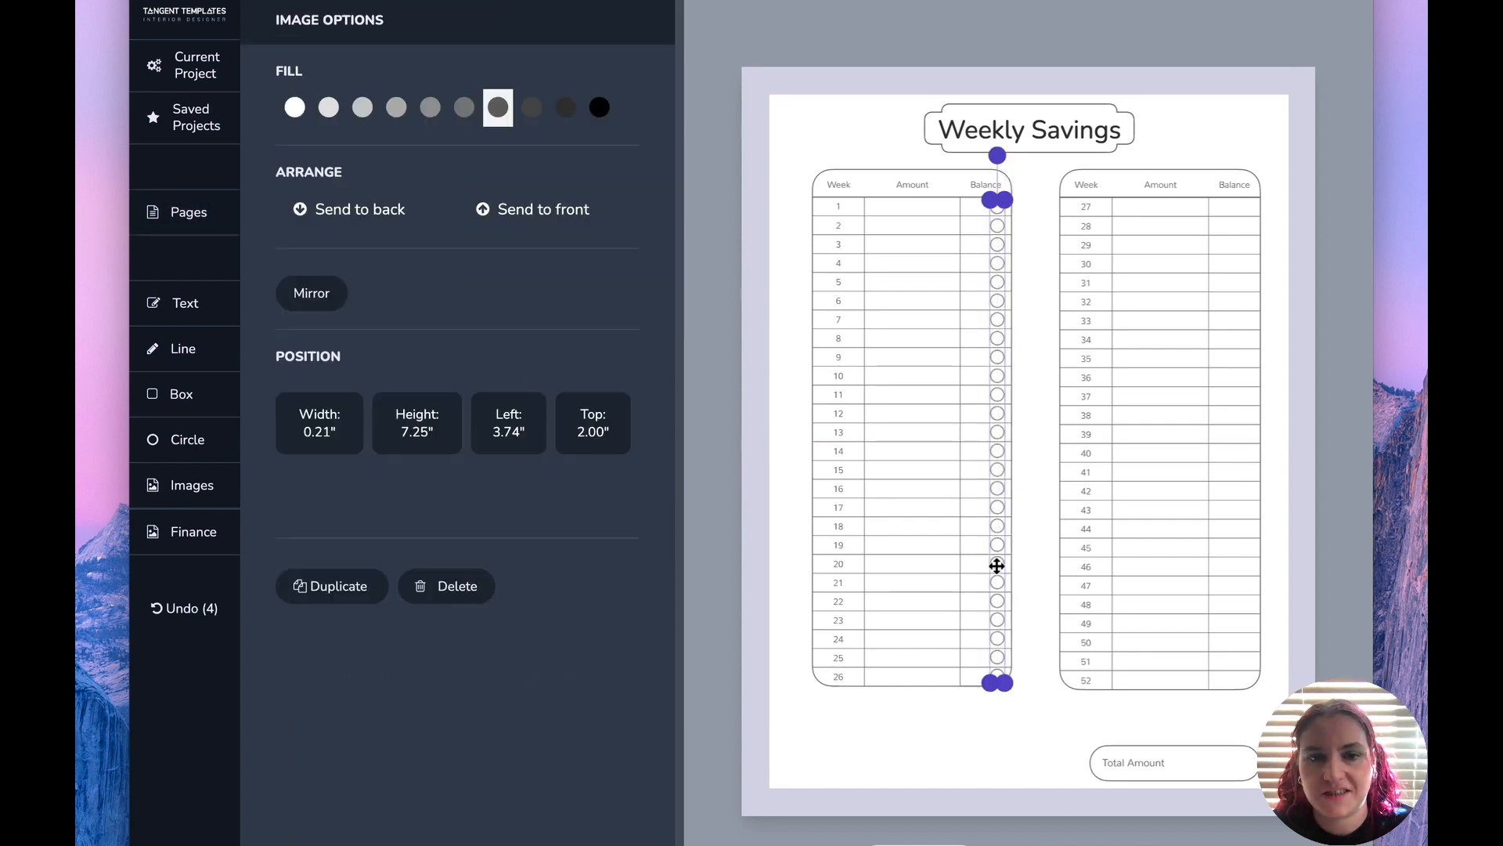
{"action": "key", "text": "super+v"}
{"action": "key", "text": "super+space"}
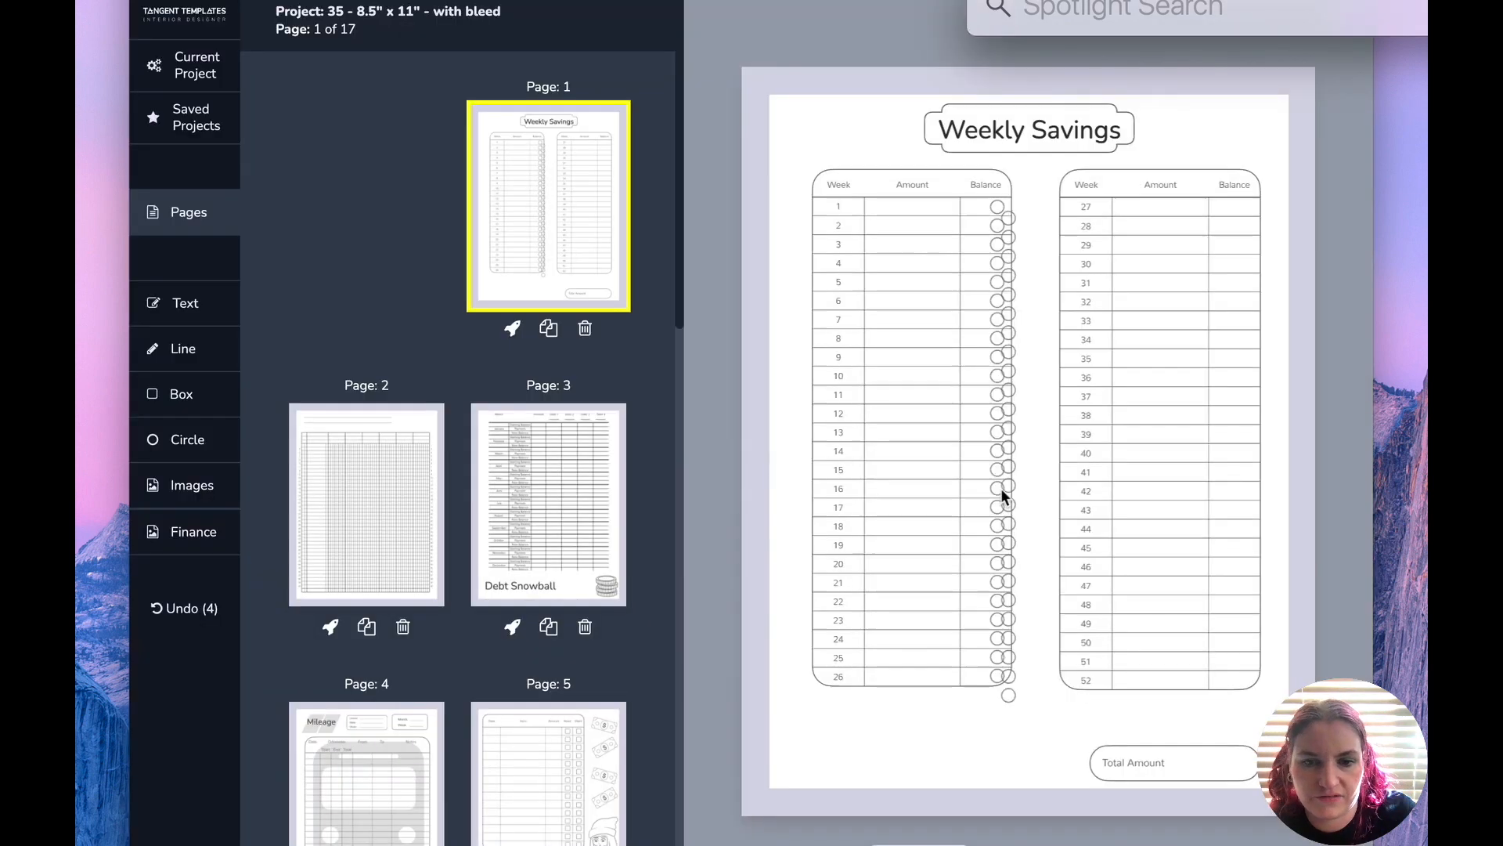
{"action": "left_click", "coordinate": [1323, 93]}
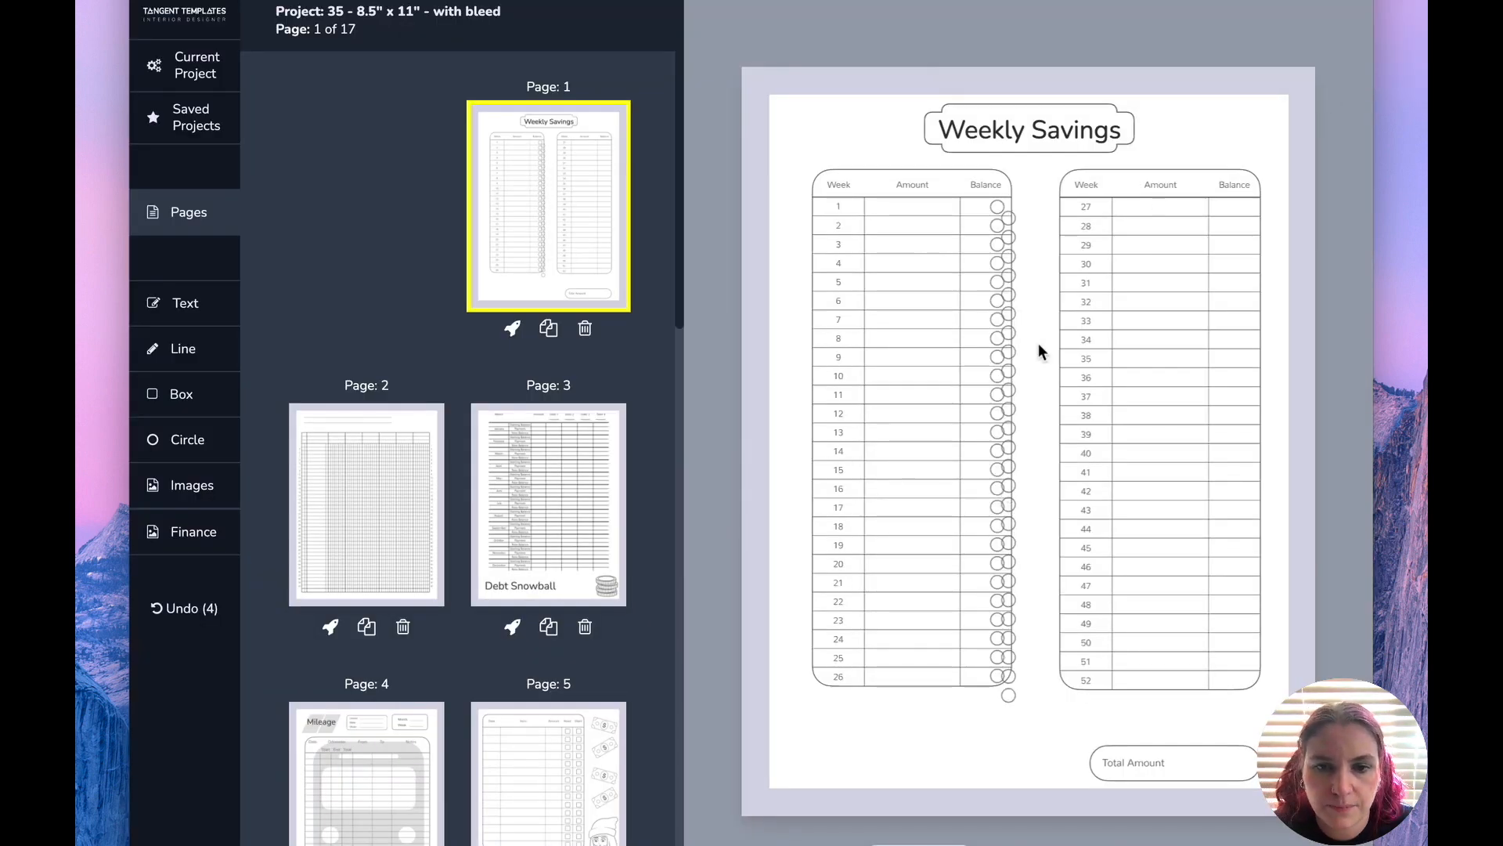
{"action": "left_click_drag", "start_coordinate": [1006, 333], "coordinate": [1248, 326]}
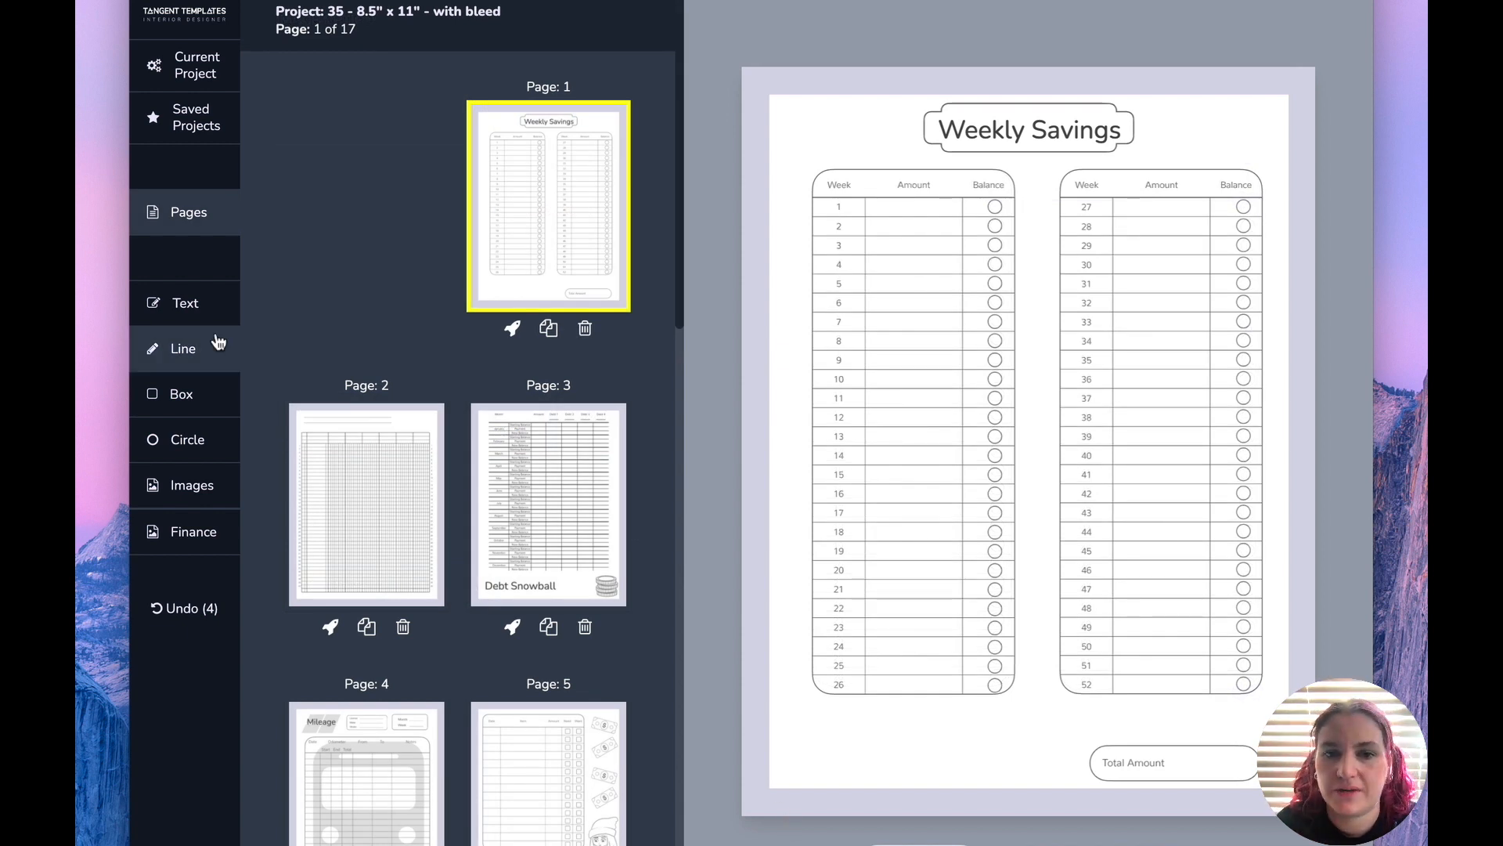
Move the weeks 1–26 table with its circles toward the other table and position both about 1.11" from the left and 1.53" from the top
{"action": "left_click_drag", "start_coordinate": [779, 175], "coordinate": [1016, 671]}
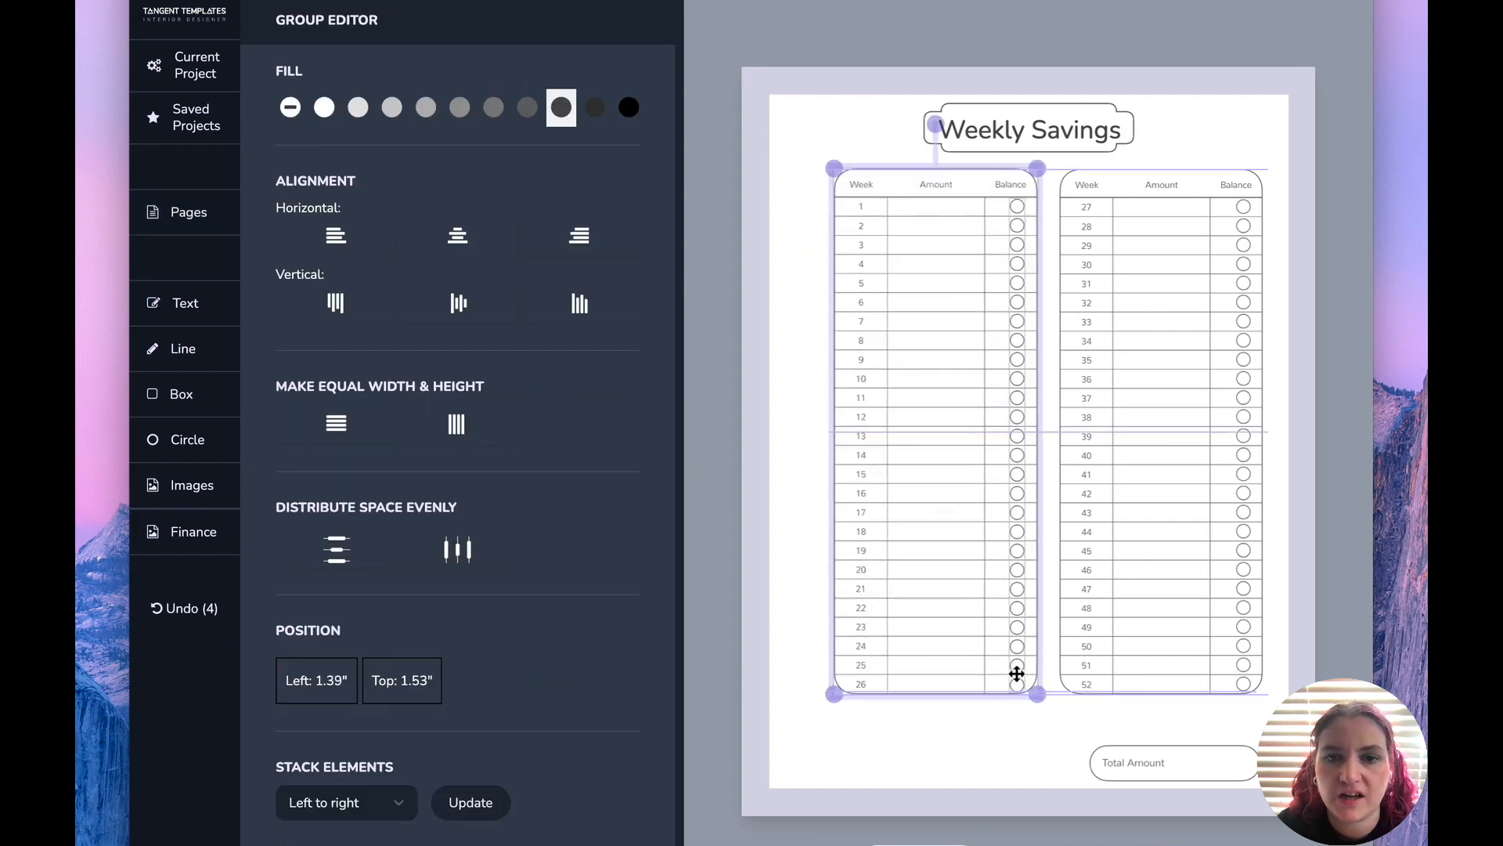
{"action": "left_click_drag", "start_coordinate": [1288, 700], "coordinate": [806, 175]}
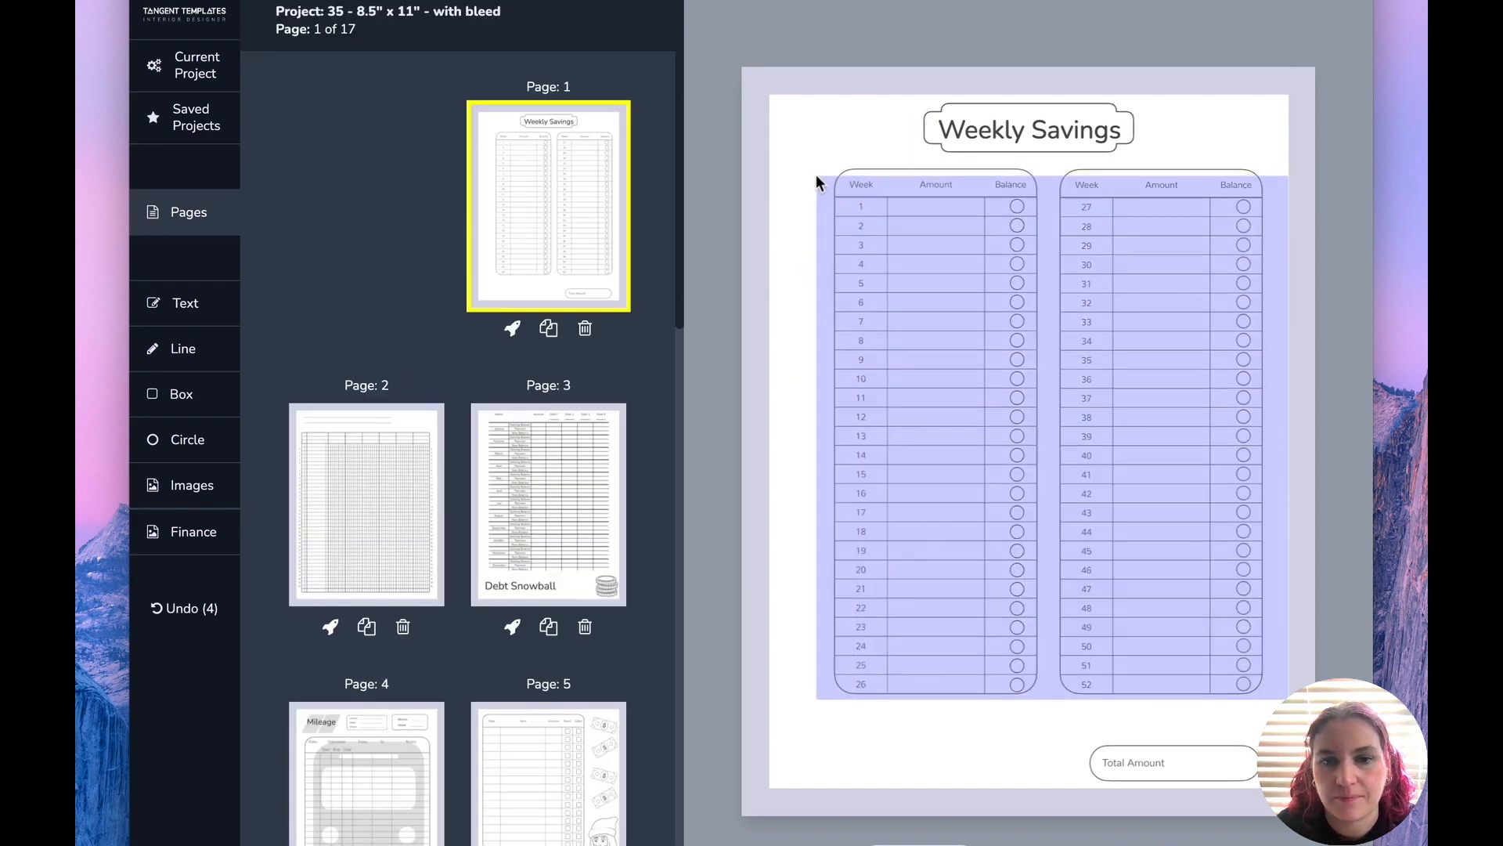
{"action": "left_click_drag", "start_coordinate": [926, 289], "coordinate": [908, 287]}
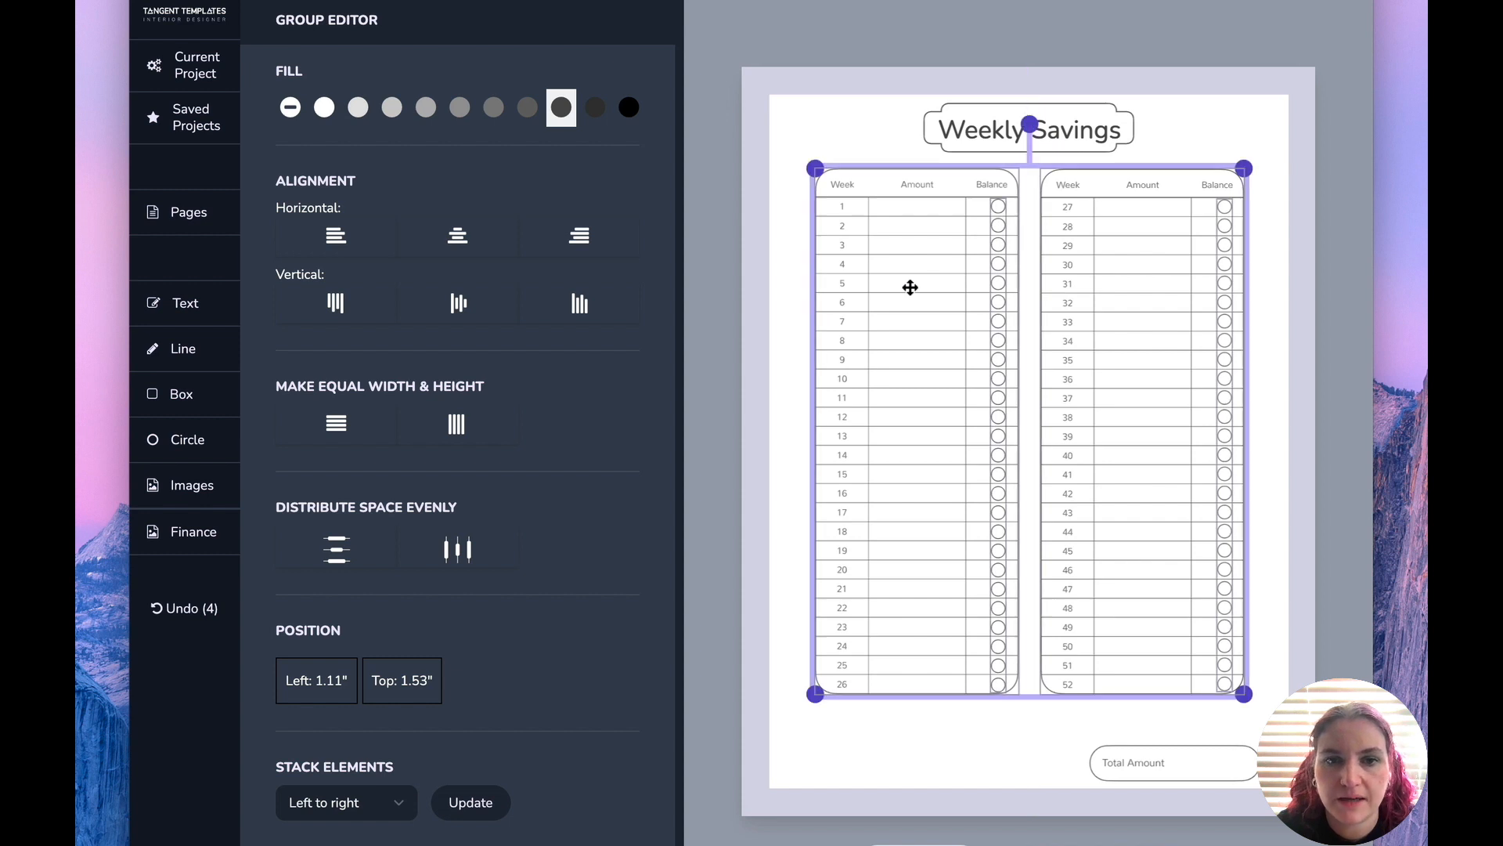
Insert a thin leaf-sprig border from the Borders images on the Weekly Savings page
{"action": "left_click", "coordinate": [189, 479]}
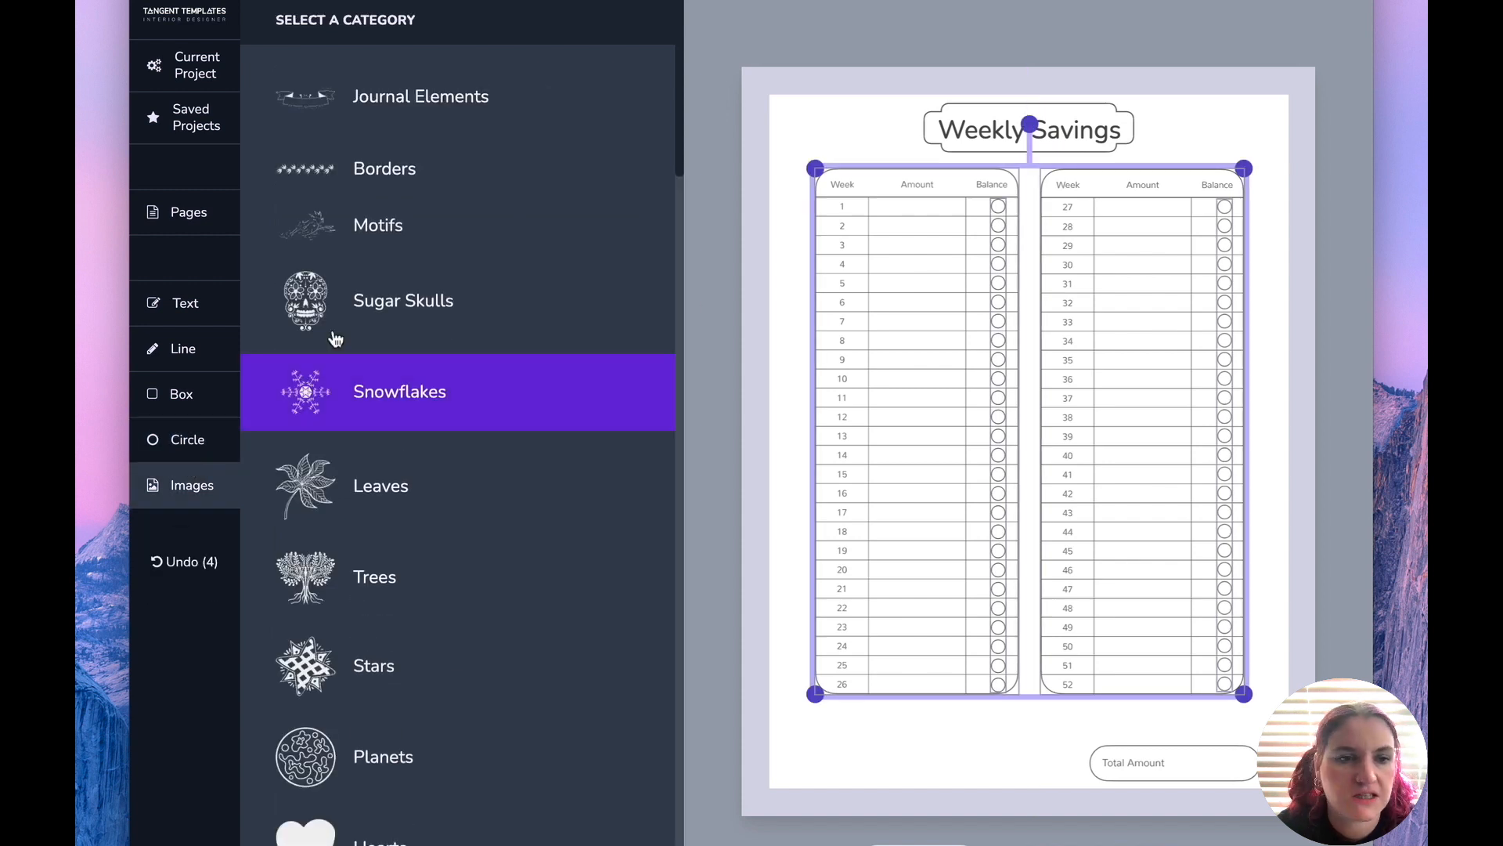
{"action": "left_click", "coordinate": [411, 172]}
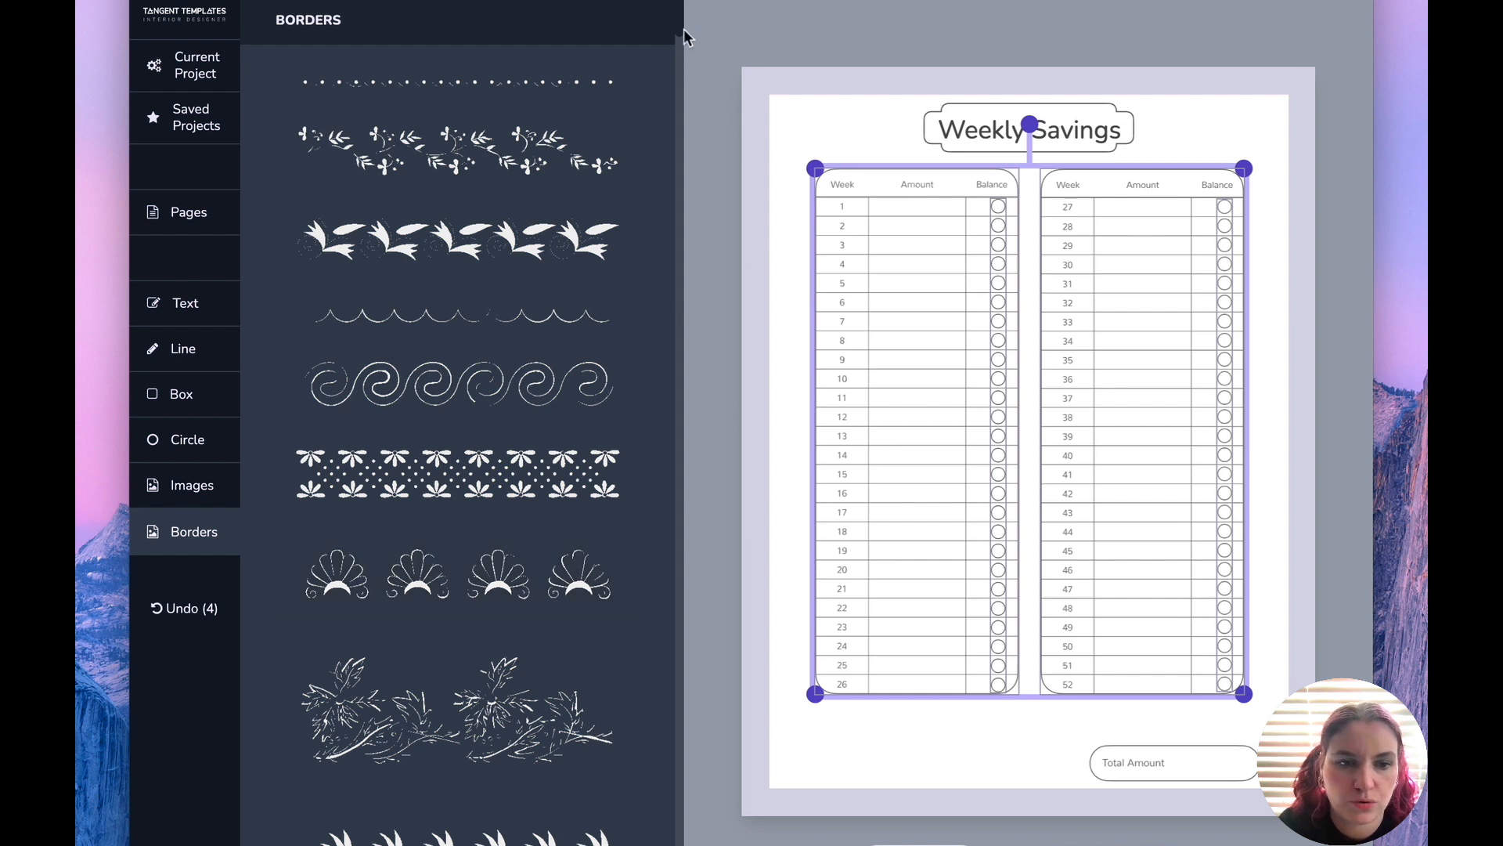
{"action": "left_click_drag", "start_coordinate": [678, 21], "coordinate": [678, 835]}
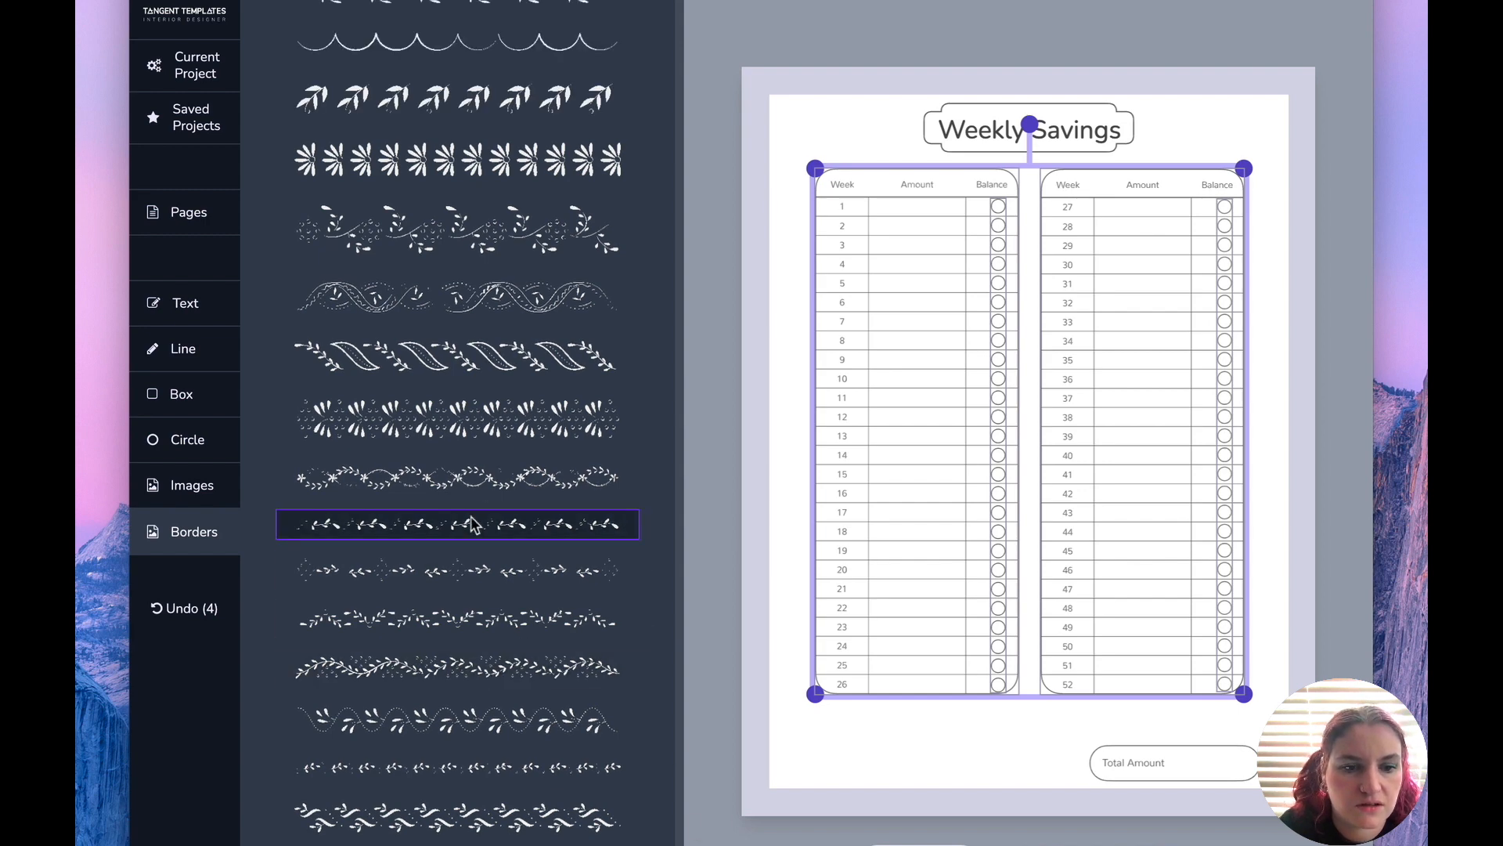
{"action": "scroll", "coordinate": [456, 574], "scroll_direction": "up", "scroll_amount": 1}
{"action": "scroll", "coordinate": [456, 574], "scroll_direction": "down", "scroll_amount": 1}
{"action": "scroll", "coordinate": [456, 574], "scroll_direction": "up", "scroll_amount": 1}
{"action": "scroll", "coordinate": [444, 501], "scroll_direction": "down", "scroll_amount": 1}
{"action": "left_click", "coordinate": [425, 775]}
Try the leaf border upright along the page's left edge, about 10.28" long, and delete it
{"action": "left_click_drag", "start_coordinate": [963, 134], "coordinate": [776, 163]}
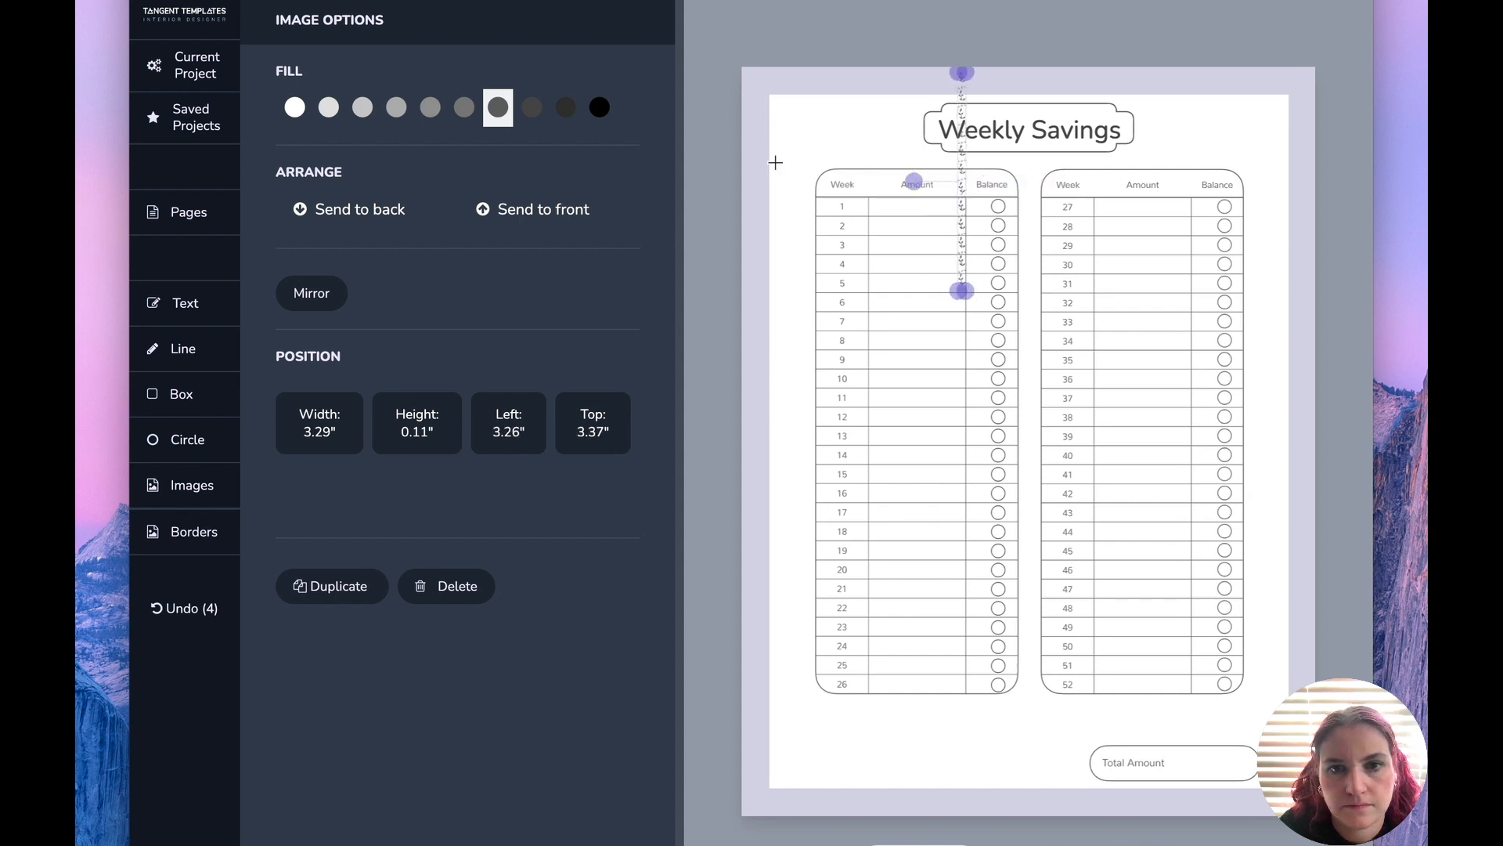
{"action": "left_click_drag", "start_coordinate": [966, 298], "coordinate": [920, 650]}
{"action": "left_click", "coordinate": [847, 754]}
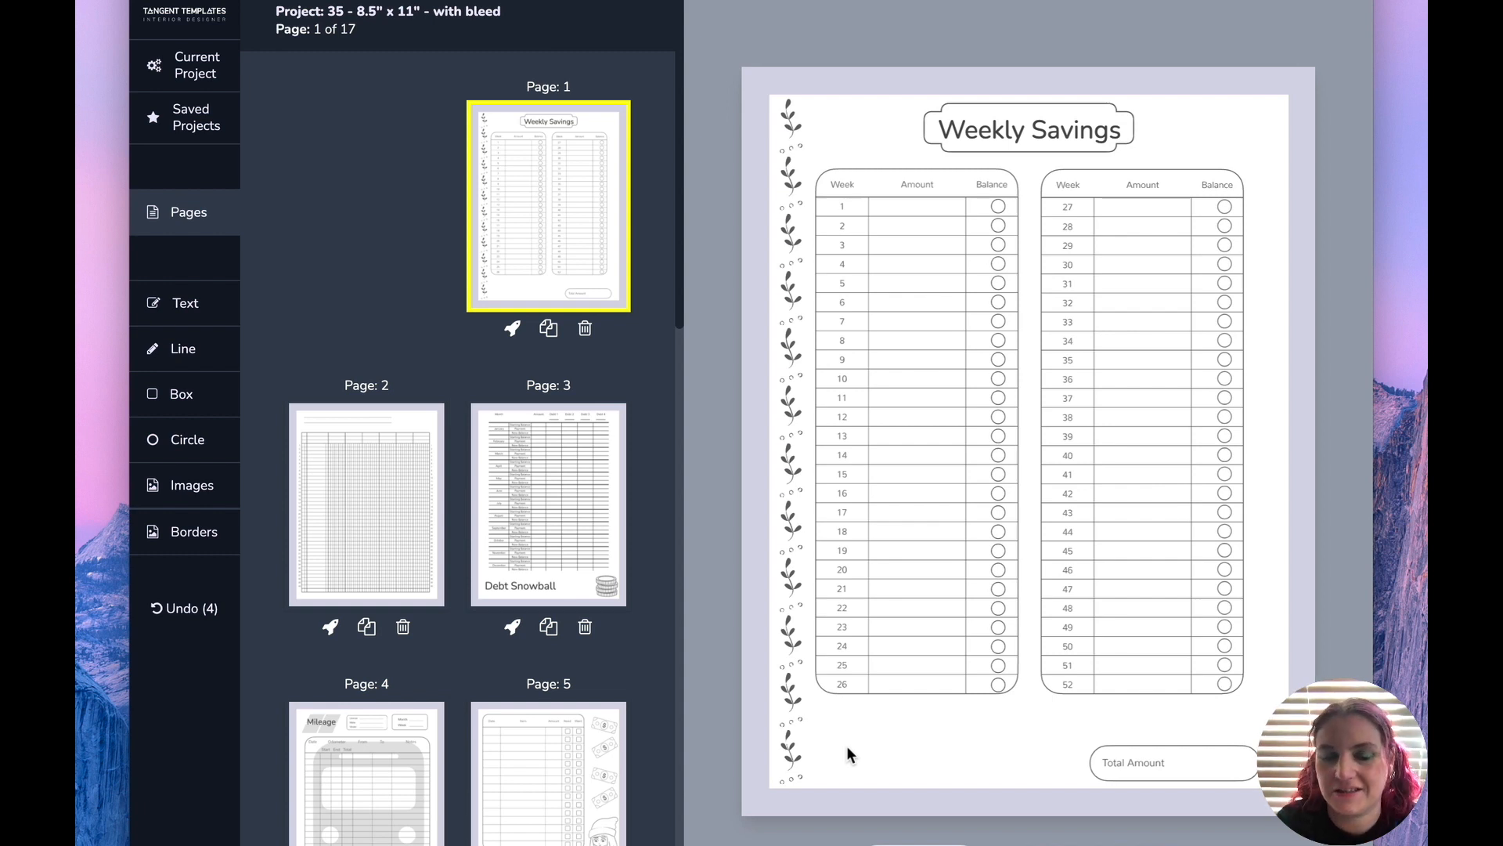
{"action": "left_click", "coordinate": [789, 739]}
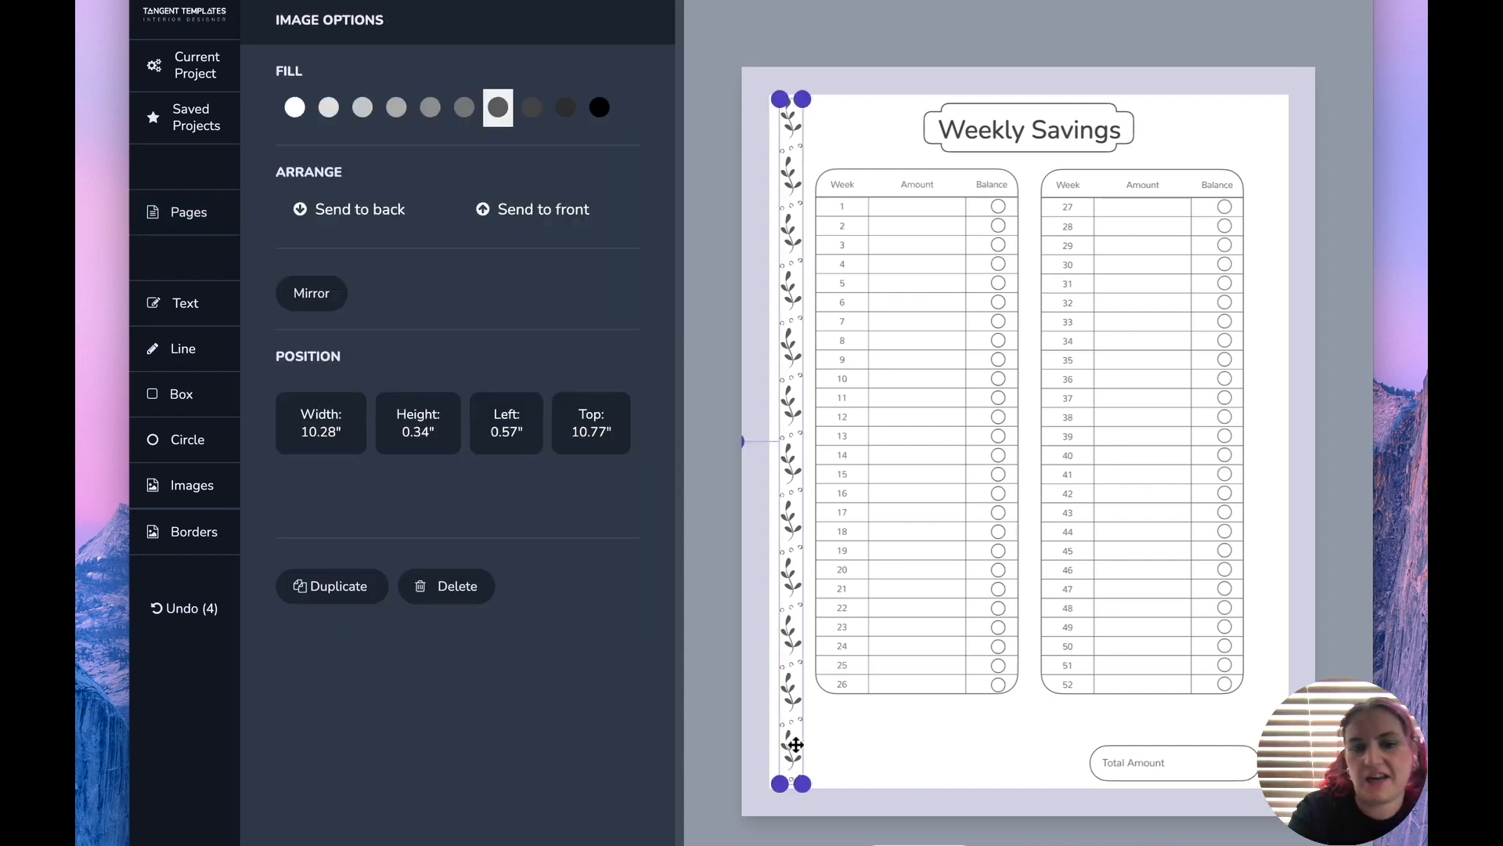
{"action": "key", "text": "Delete"}
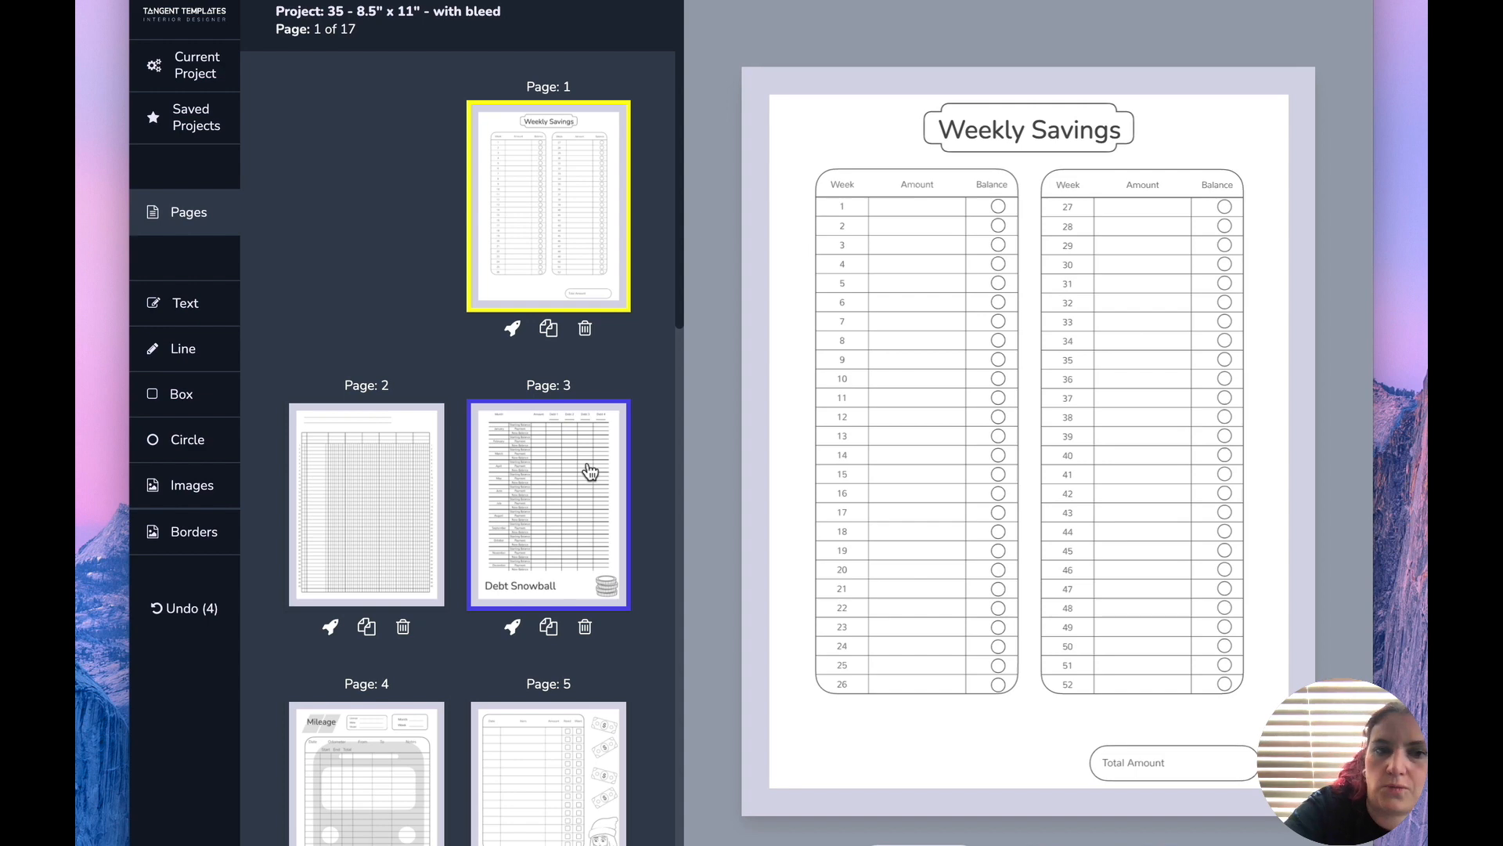
Open page 2 and look through the project's other page designs
{"action": "left_click", "coordinate": [393, 495]}
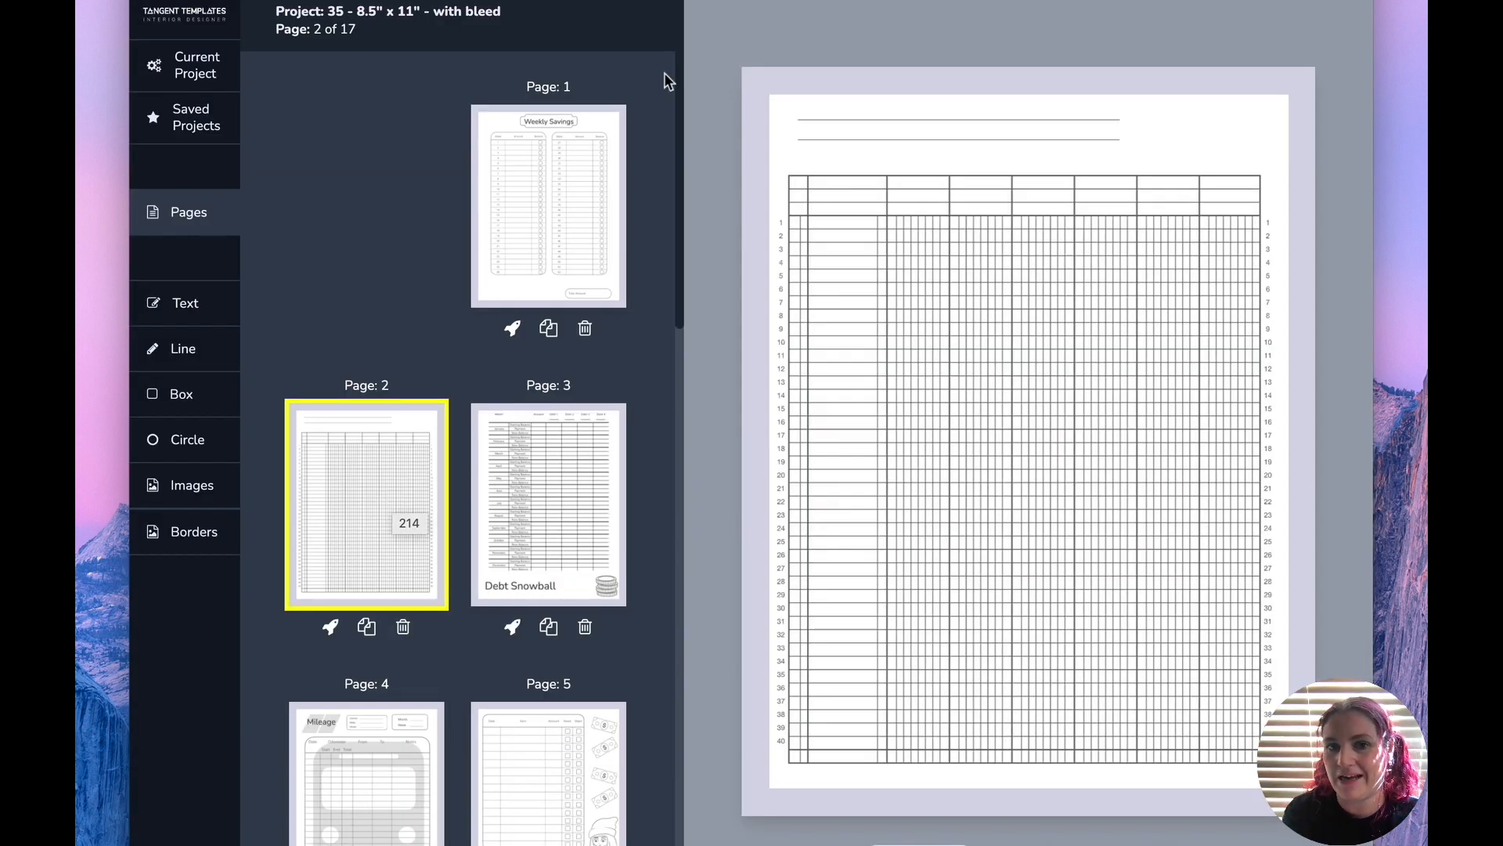
{"action": "scroll", "coordinate": [529, 205], "scroll_direction": "down", "scroll_amount": 3}
{"action": "scroll", "coordinate": [532, 206], "scroll_direction": "down", "scroll_amount": 3}
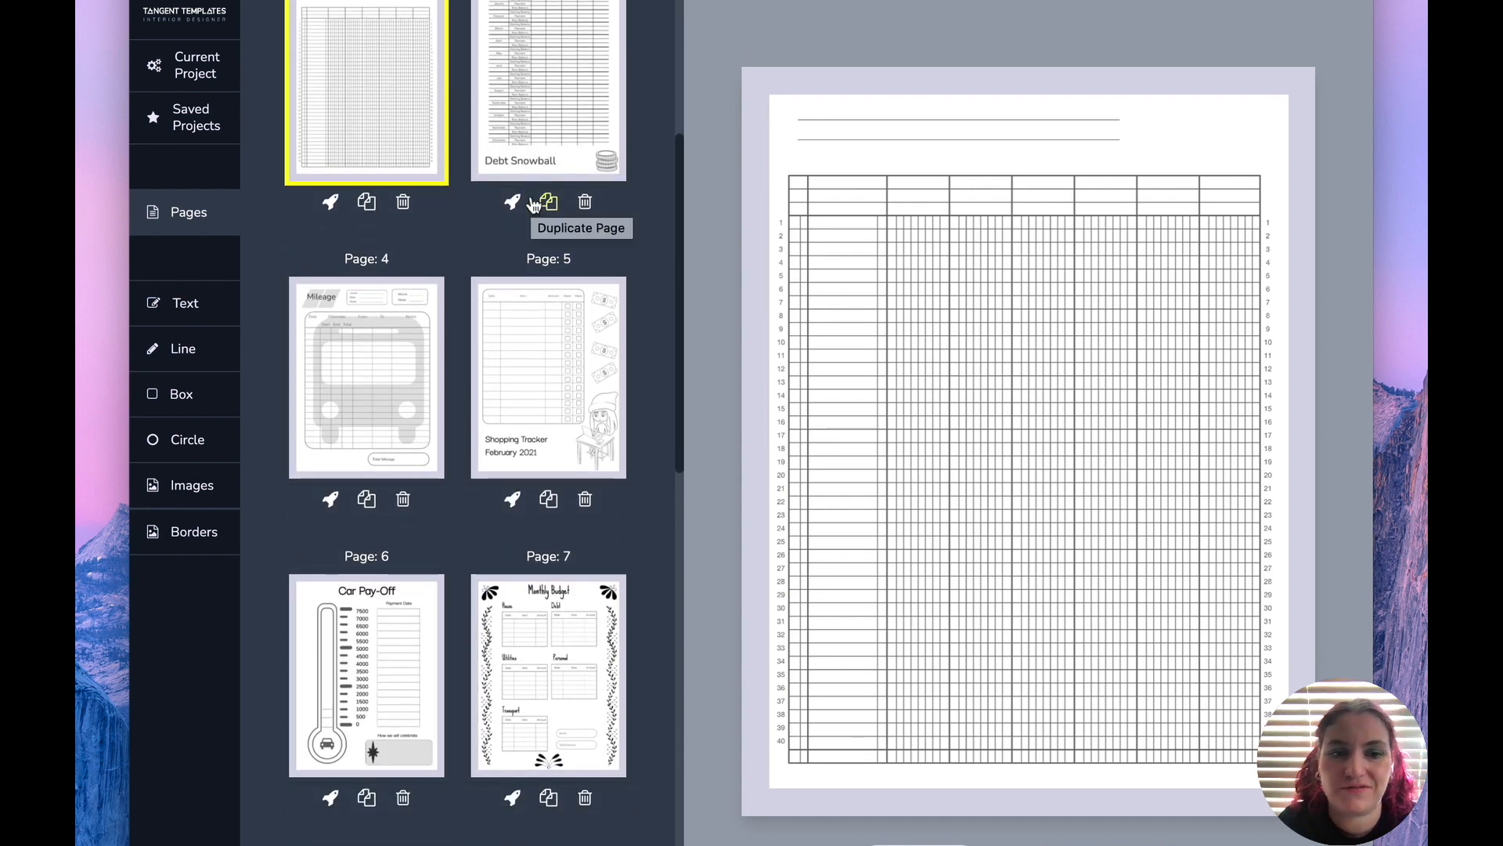
{"action": "scroll", "coordinate": [532, 205], "scroll_direction": "down", "scroll_amount": 8}
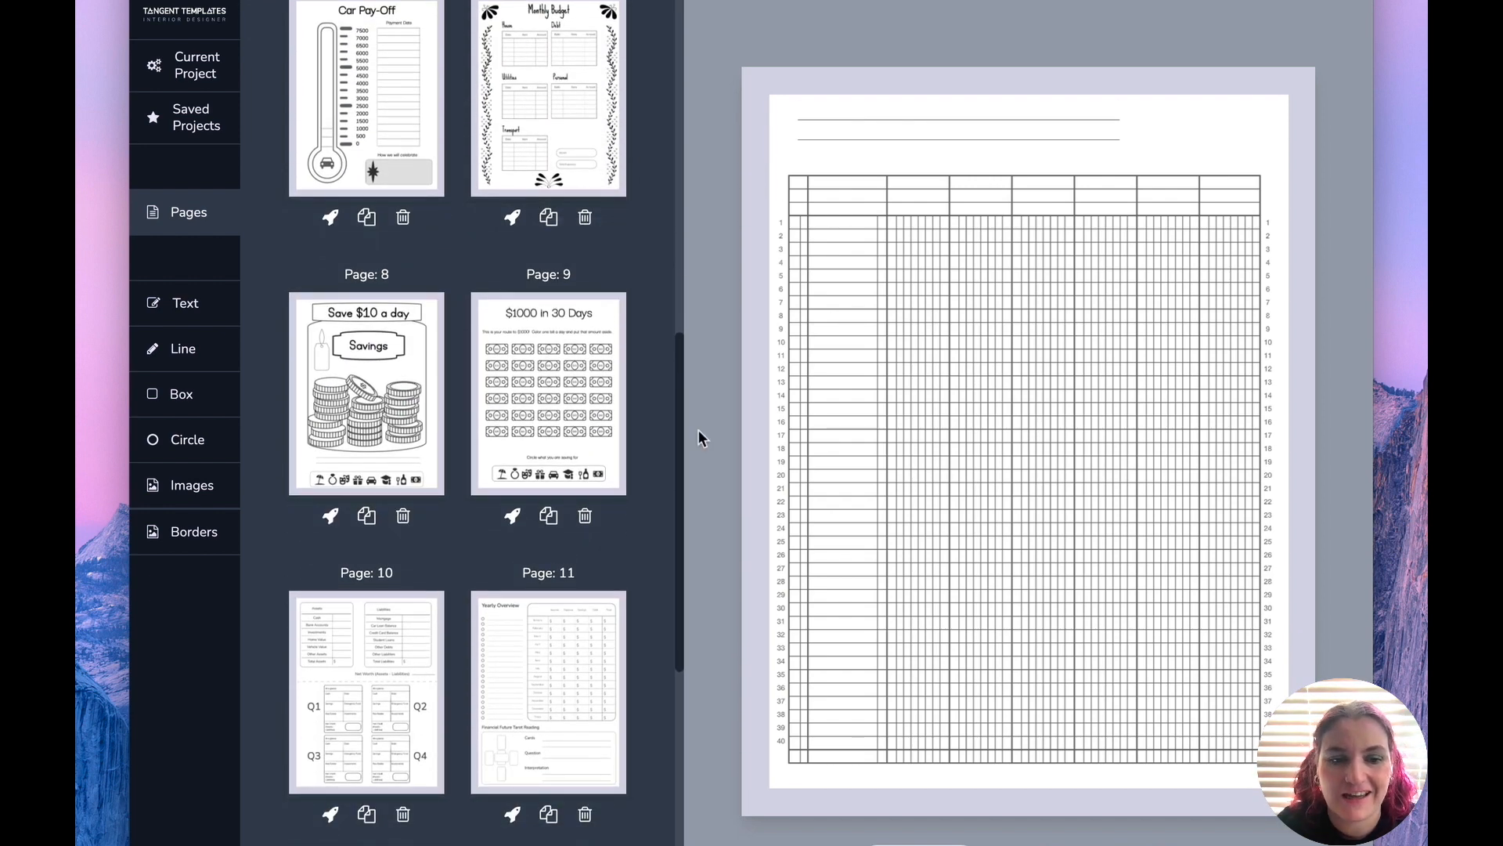
{"action": "scroll", "coordinate": [541, 697], "scroll_direction": "down", "scroll_amount": 6}
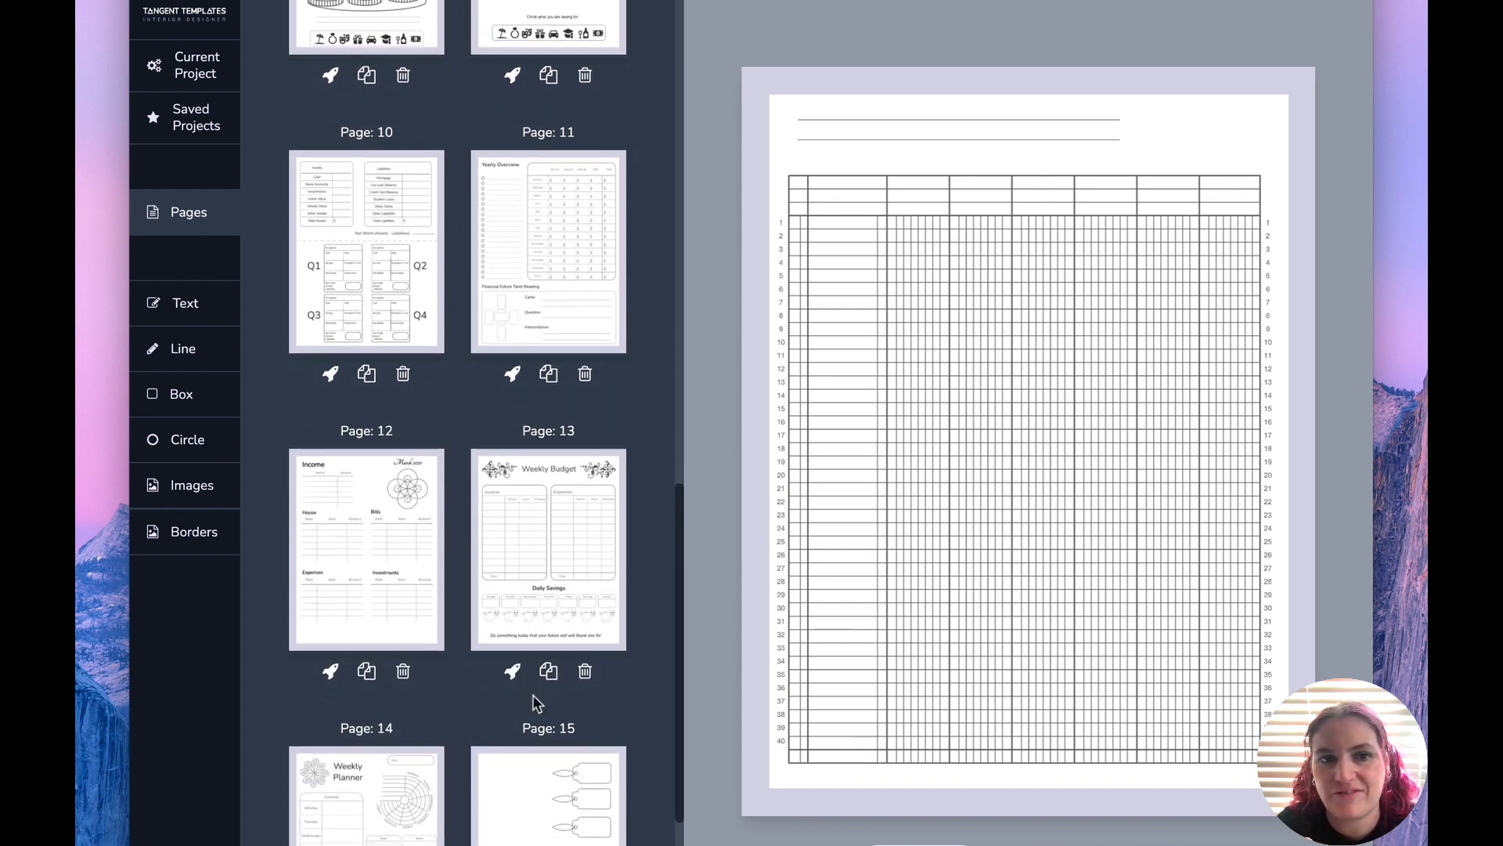
{"action": "scroll", "coordinate": [532, 702], "scroll_direction": "up", "scroll_amount": 19}
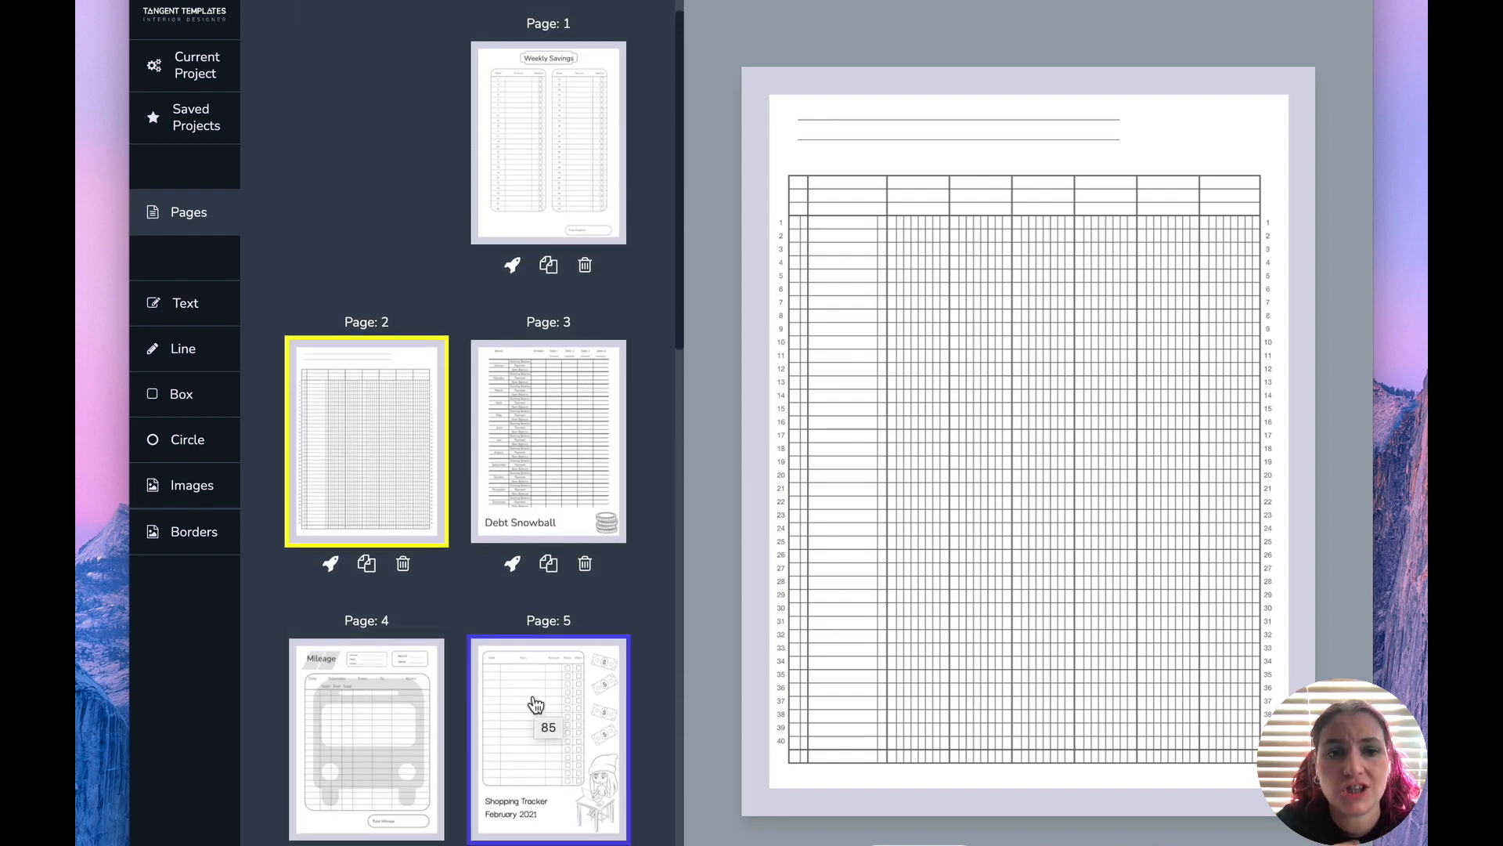
Try a swirl ornament from the Vintage Flourish images in page 2's upper right corner and delete it
{"action": "left_click", "coordinate": [200, 491]}
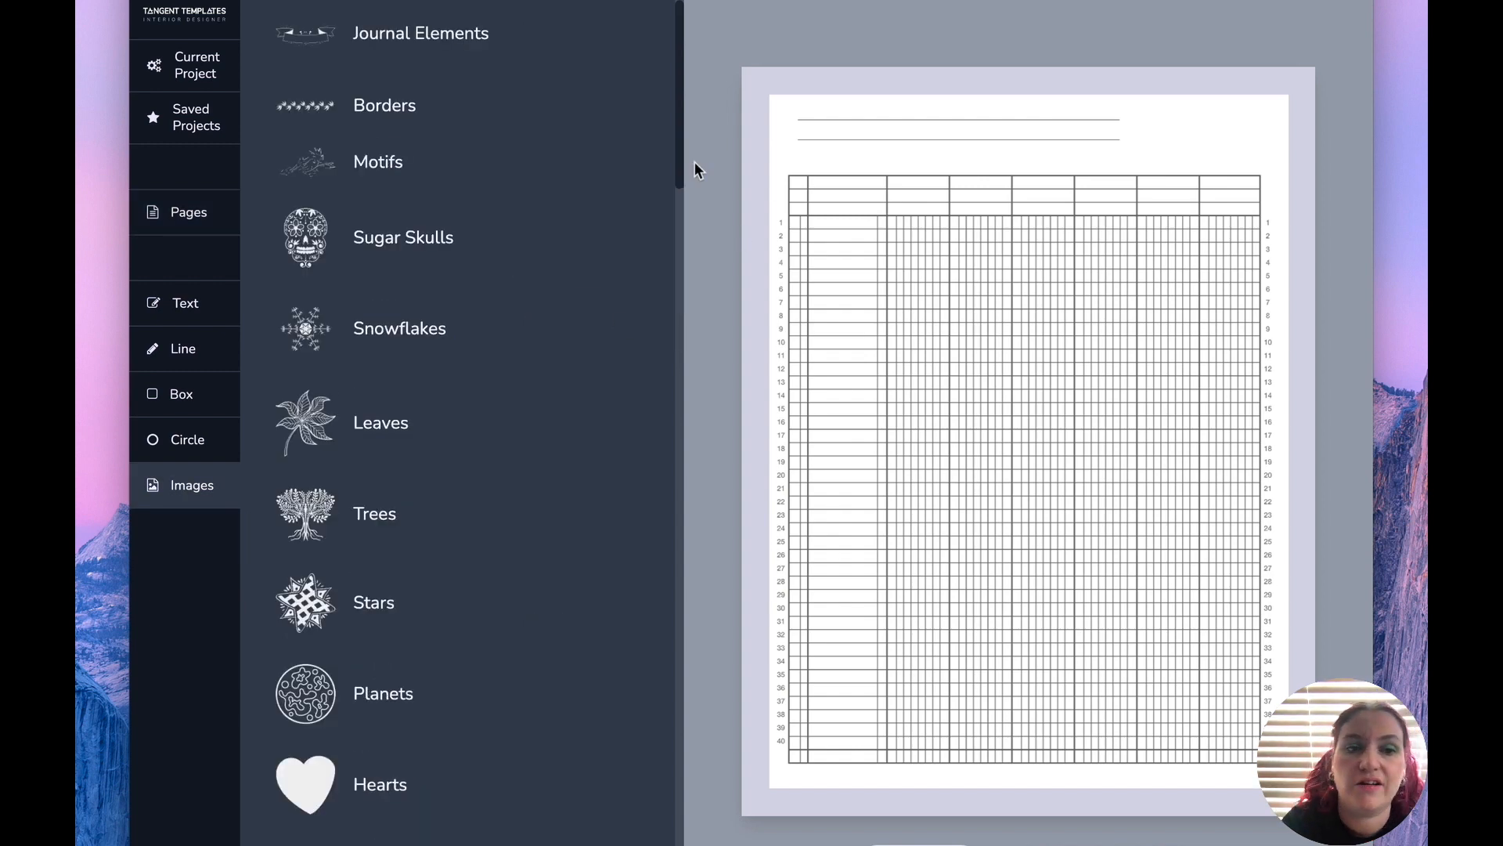
{"action": "left_click_drag", "start_coordinate": [678, 164], "coordinate": [675, 845]}
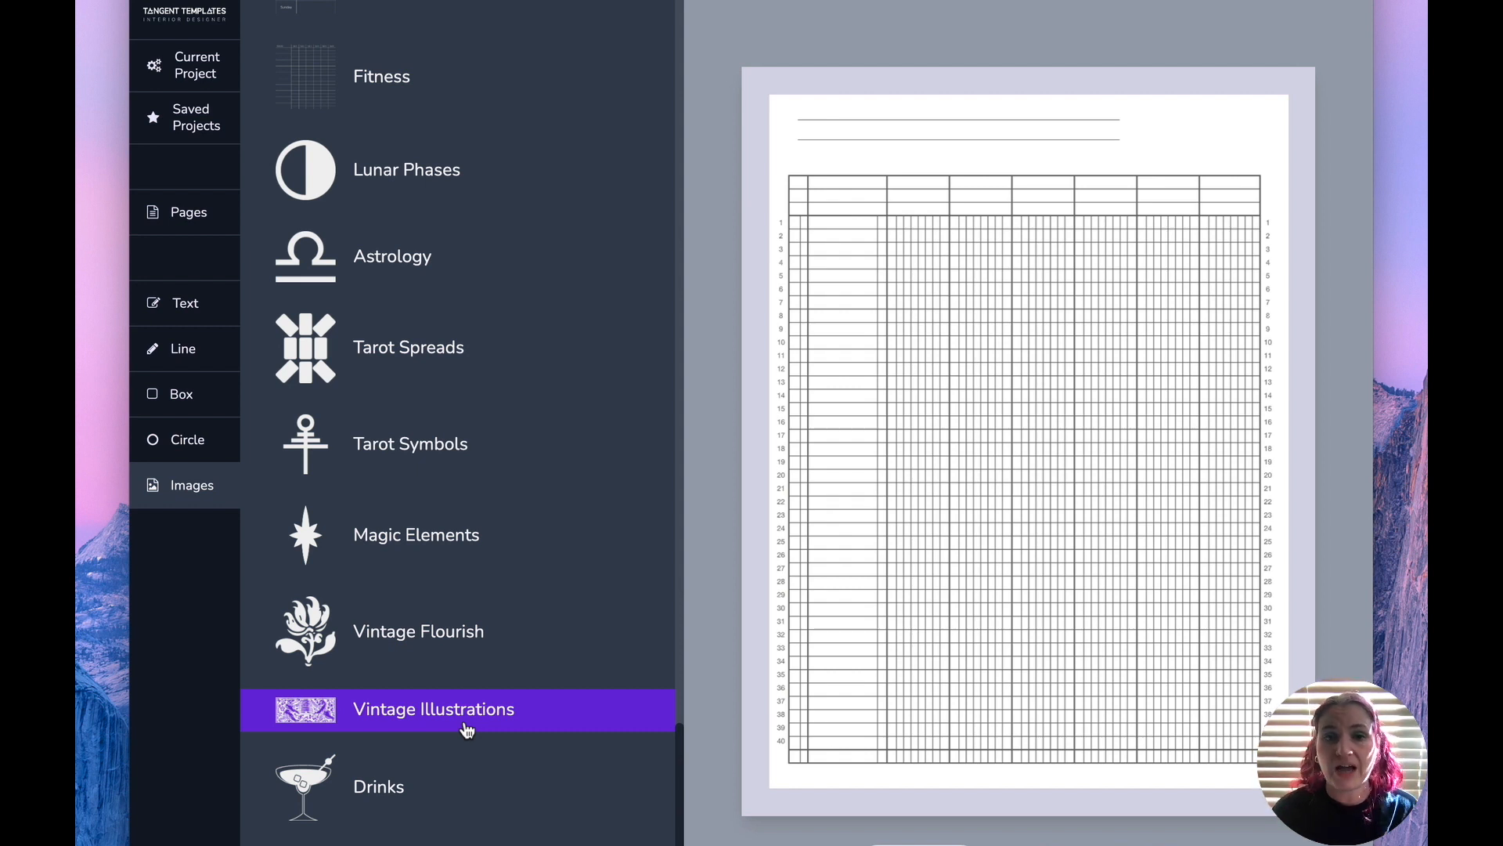
{"action": "left_click", "coordinate": [420, 633]}
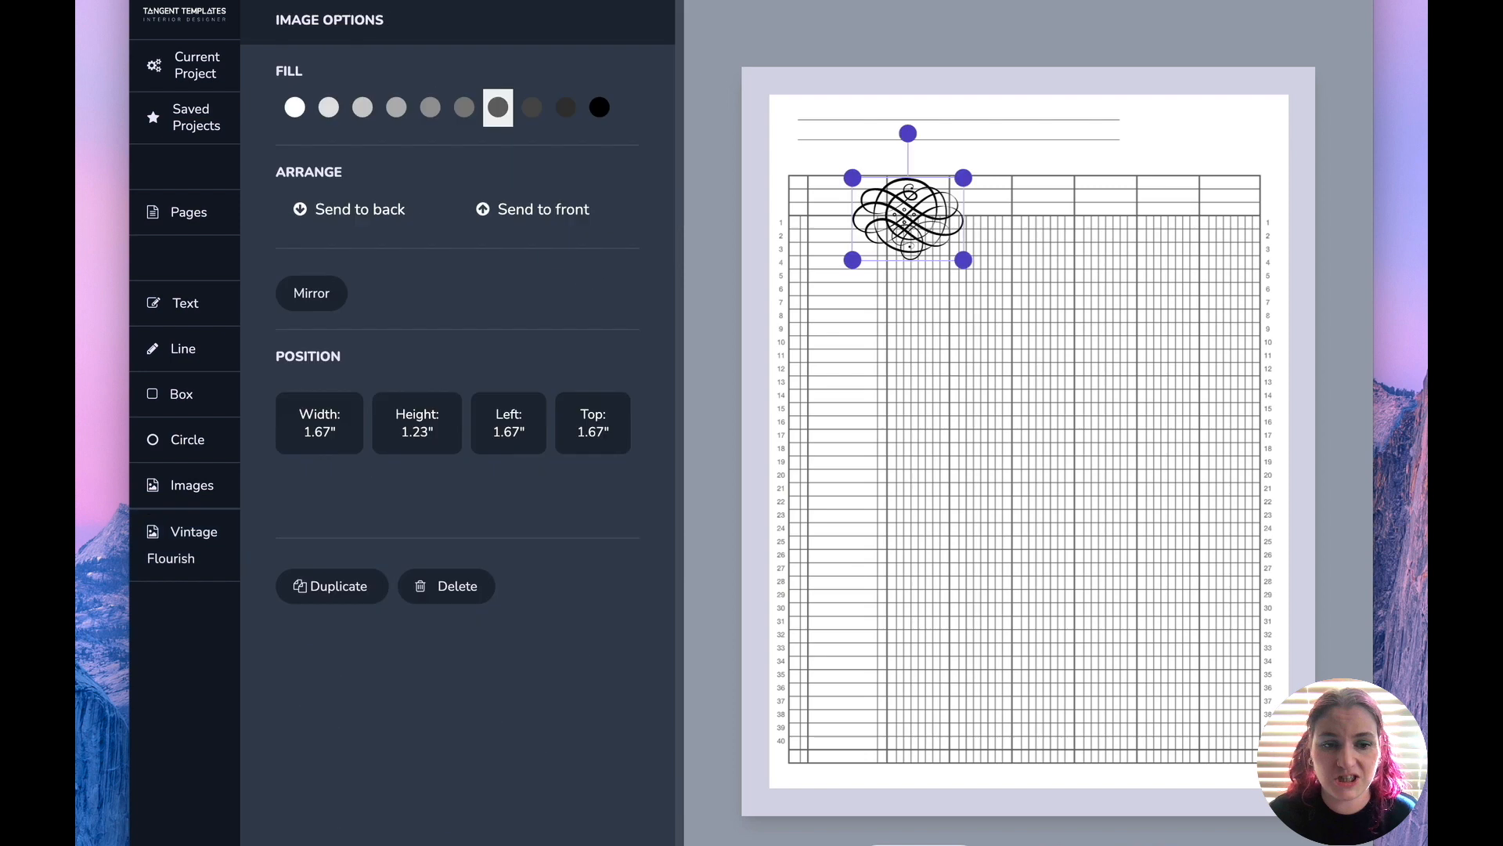
{"action": "left_click_drag", "start_coordinate": [930, 212], "coordinate": [1227, 127]}
{"action": "key", "text": "Delete"}
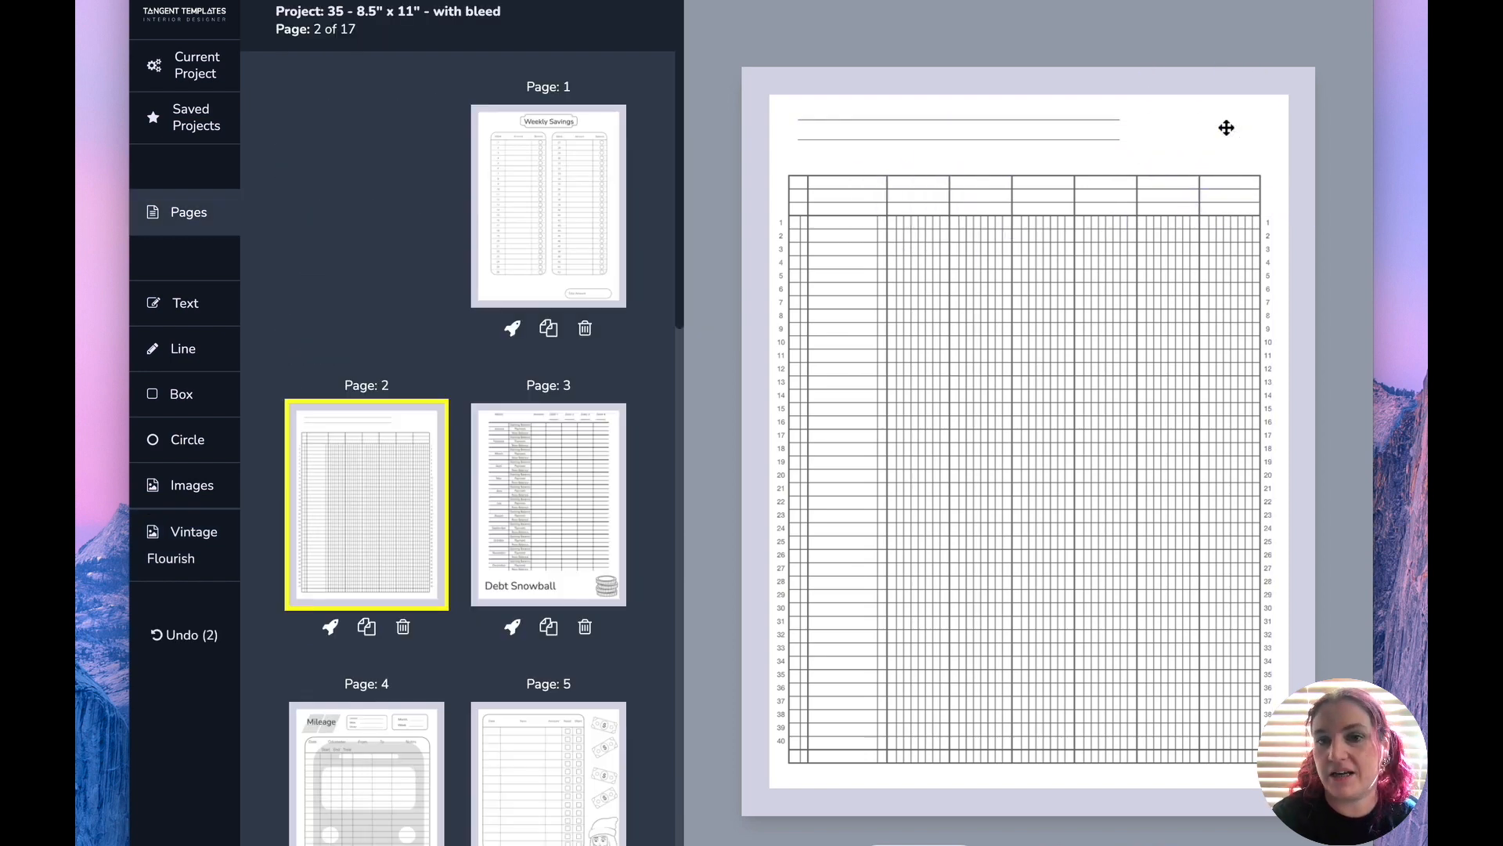
Try the eight-segment octagon from the Infographics images in page 2's upper right corner and delete it
{"action": "left_click", "coordinate": [213, 486]}
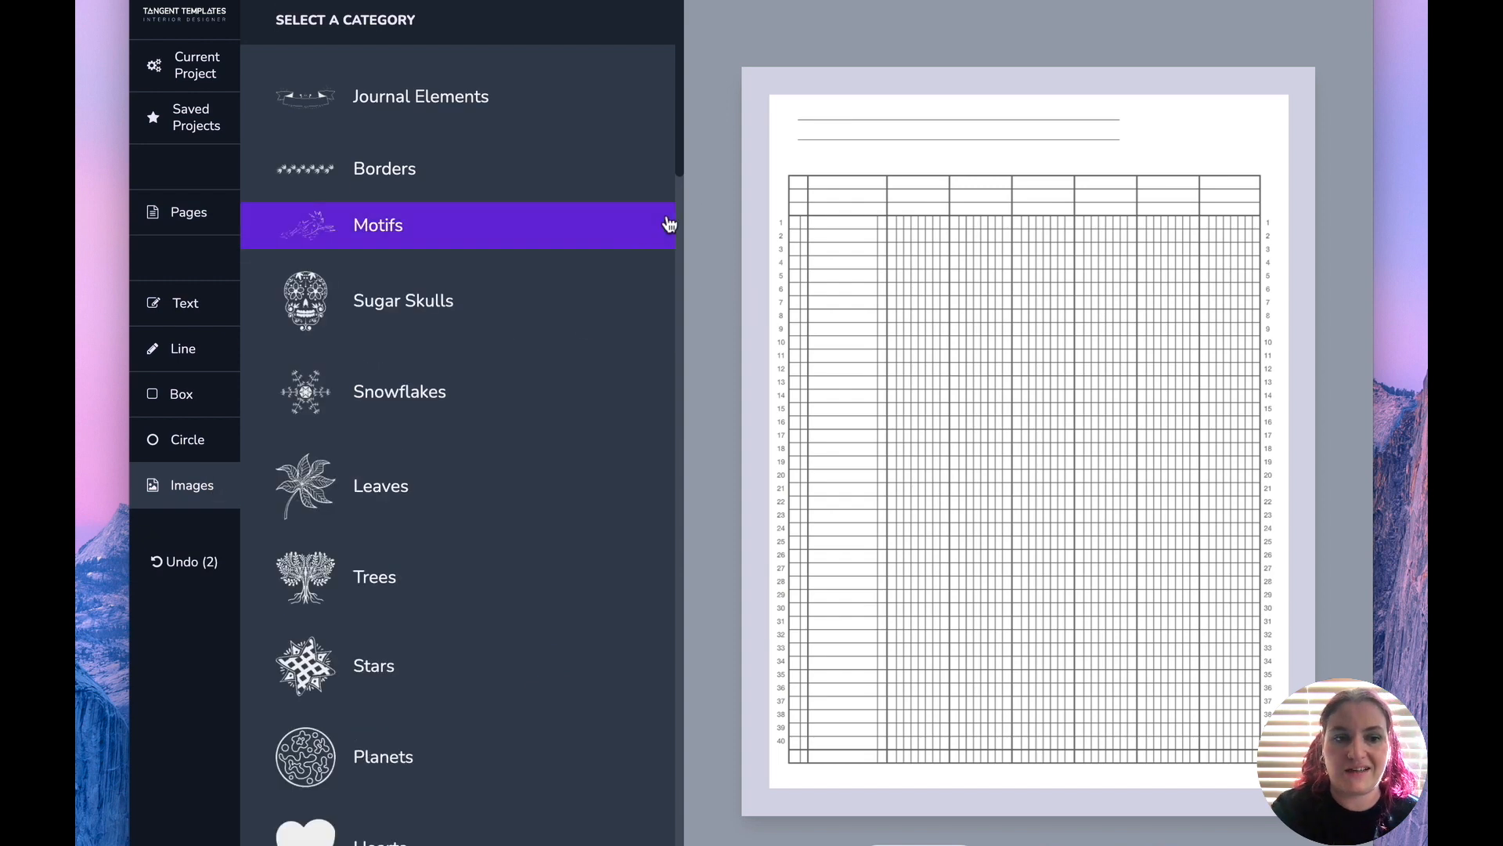
{"action": "left_click_drag", "start_coordinate": [679, 135], "coordinate": [664, 709]}
{"action": "left_click", "coordinate": [436, 151]}
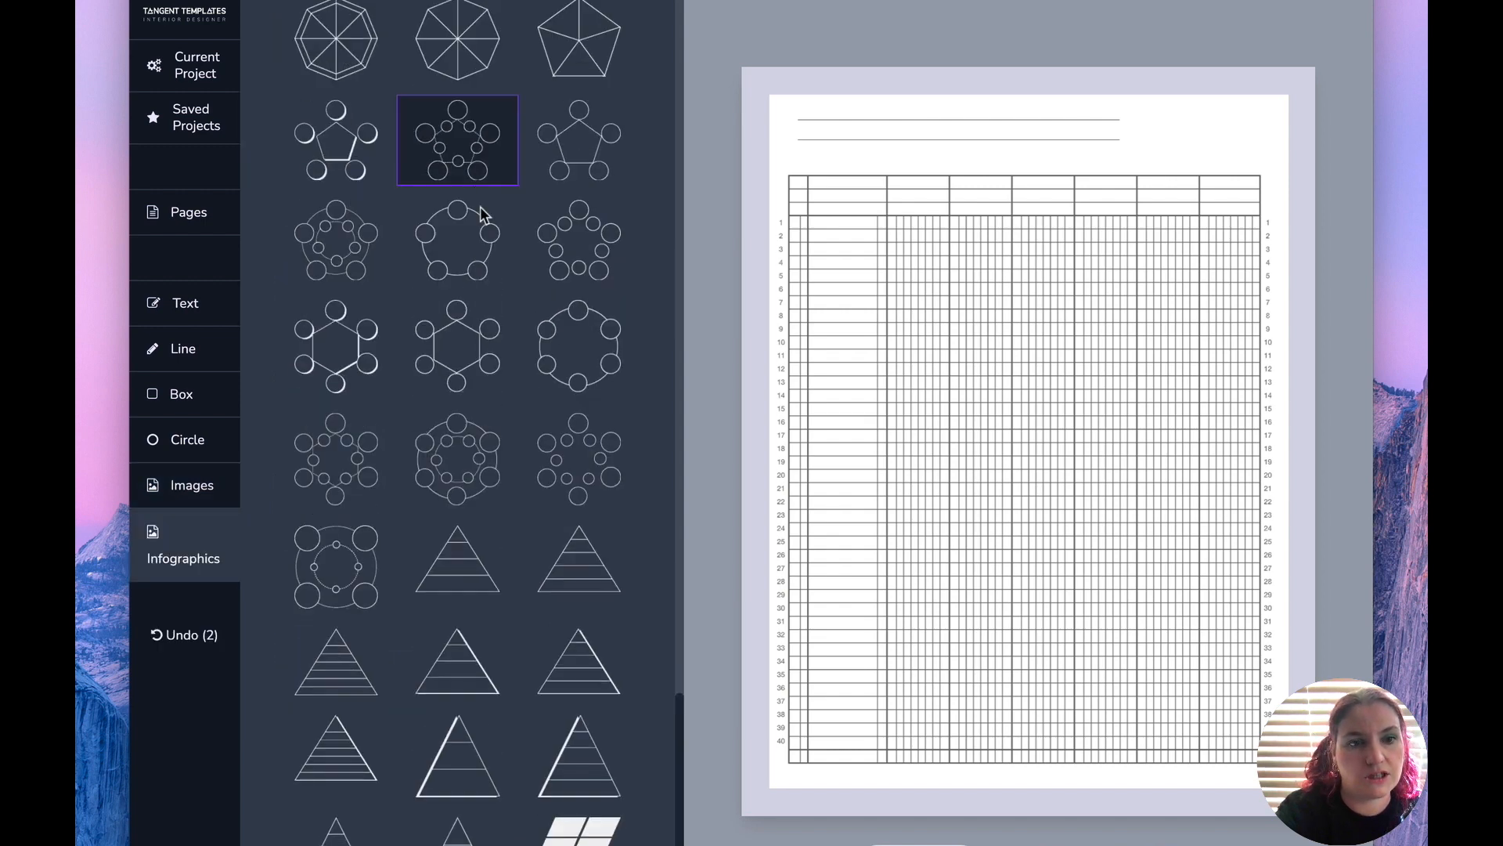
{"action": "scroll", "coordinate": [351, 515], "scroll_direction": "up", "scroll_amount": 3}
{"action": "scroll", "coordinate": [400, 597], "scroll_direction": "up", "scroll_amount": 3}
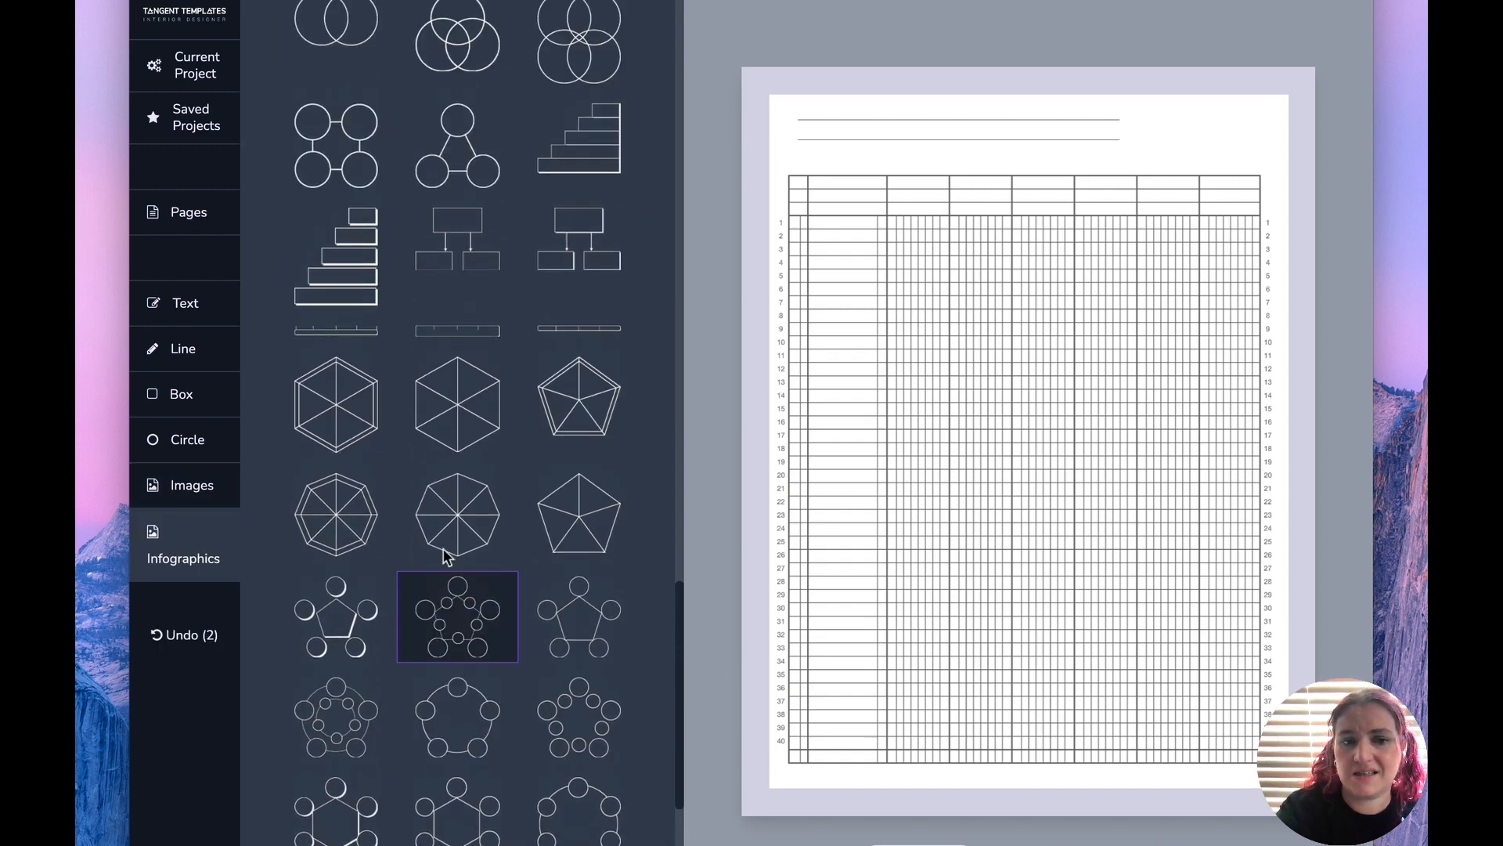
{"action": "left_click", "coordinate": [469, 520]}
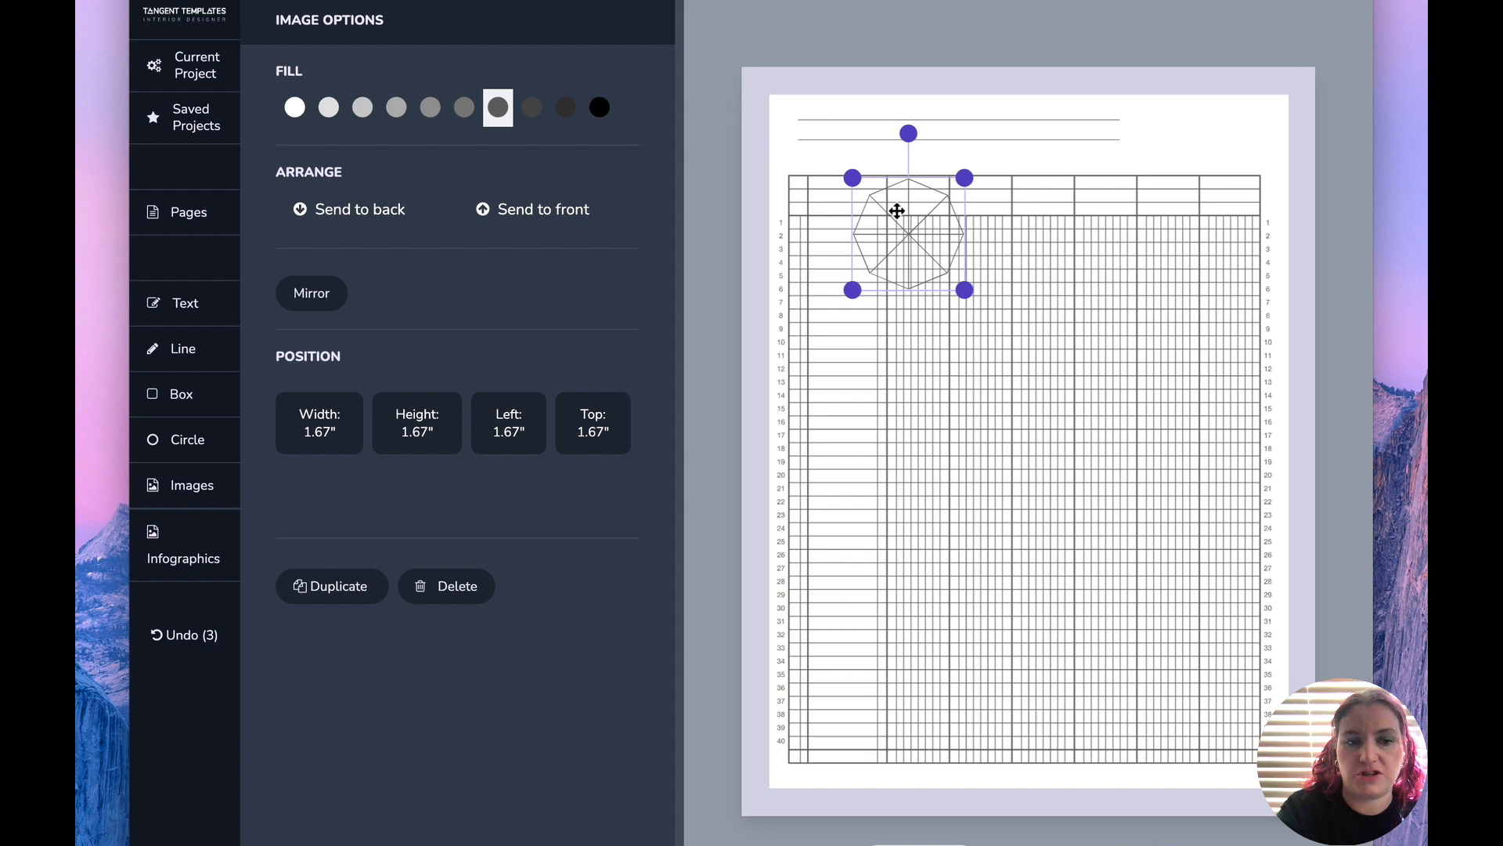
{"action": "left_click_drag", "start_coordinate": [900, 215], "coordinate": [1291, 79]}
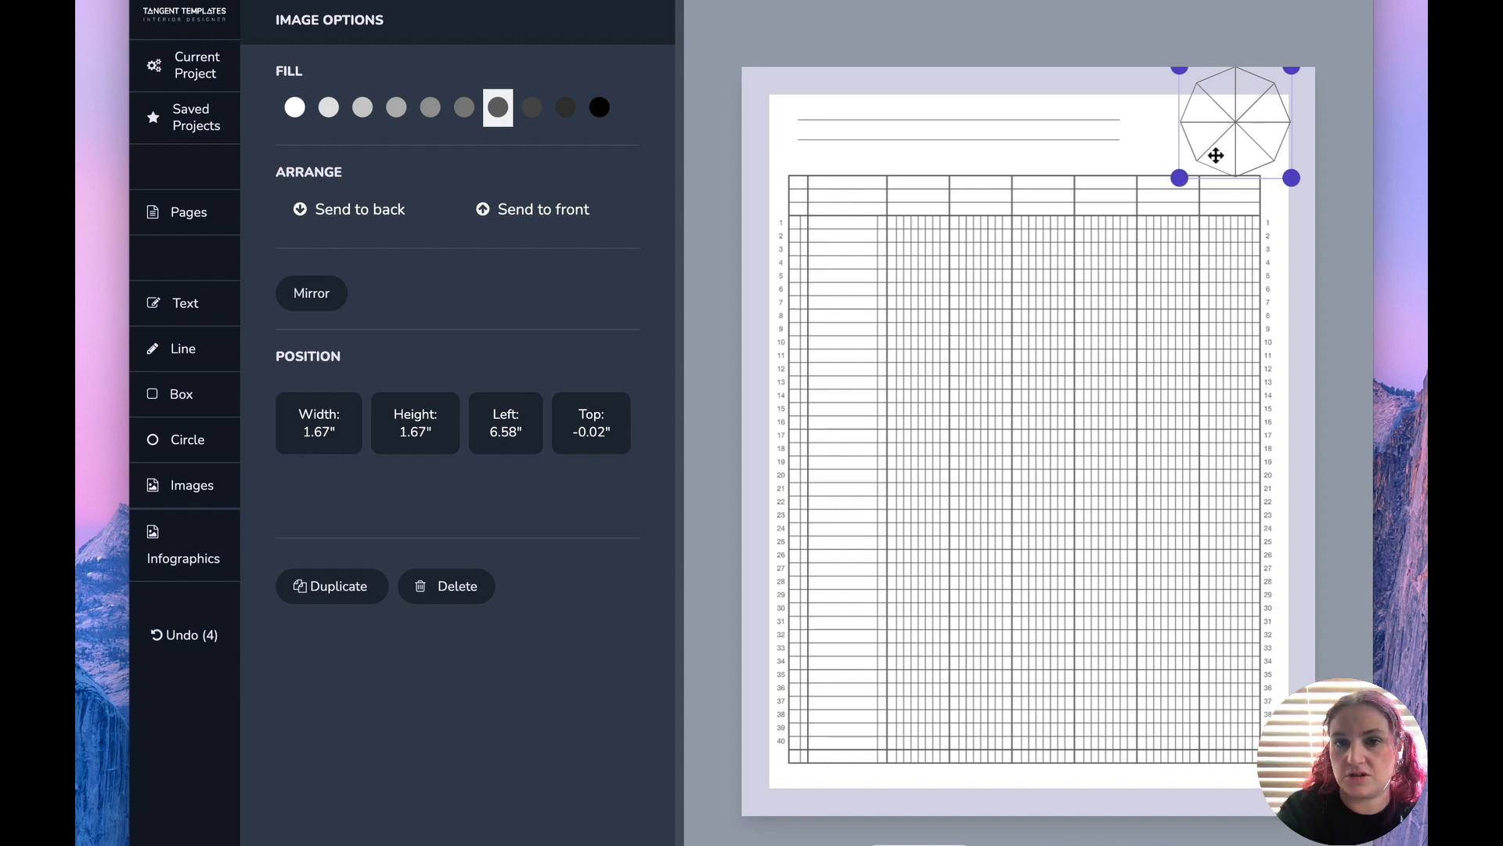
{"action": "key", "text": "Delete"}
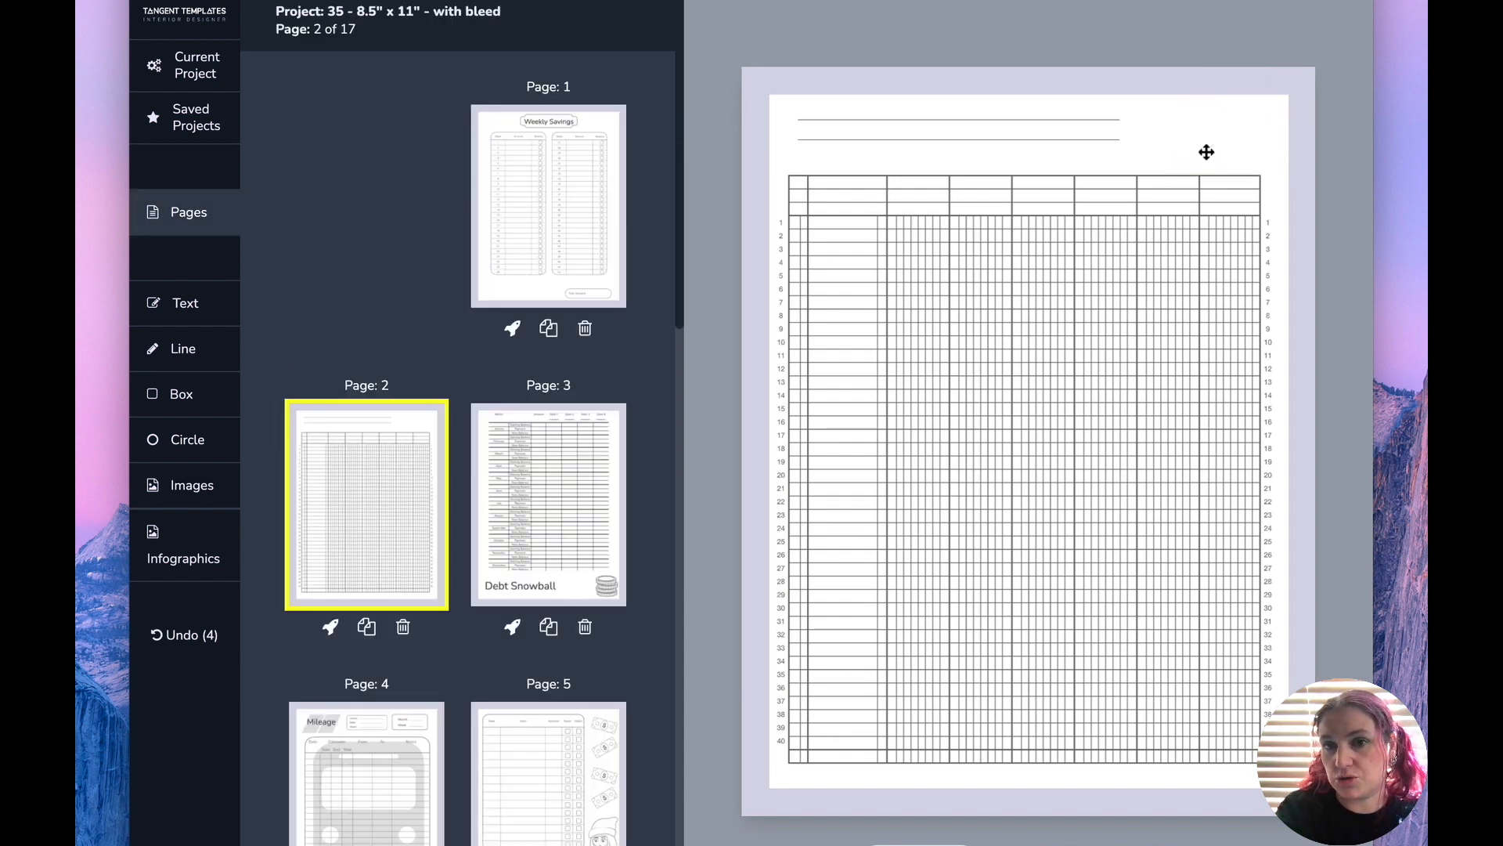
Add a blank page at the end of the project and insert the eight-segment octagon from the Infographics images on it
{"action": "scroll", "coordinate": [367, 450], "scroll_direction": "down", "scroll_amount": 20}
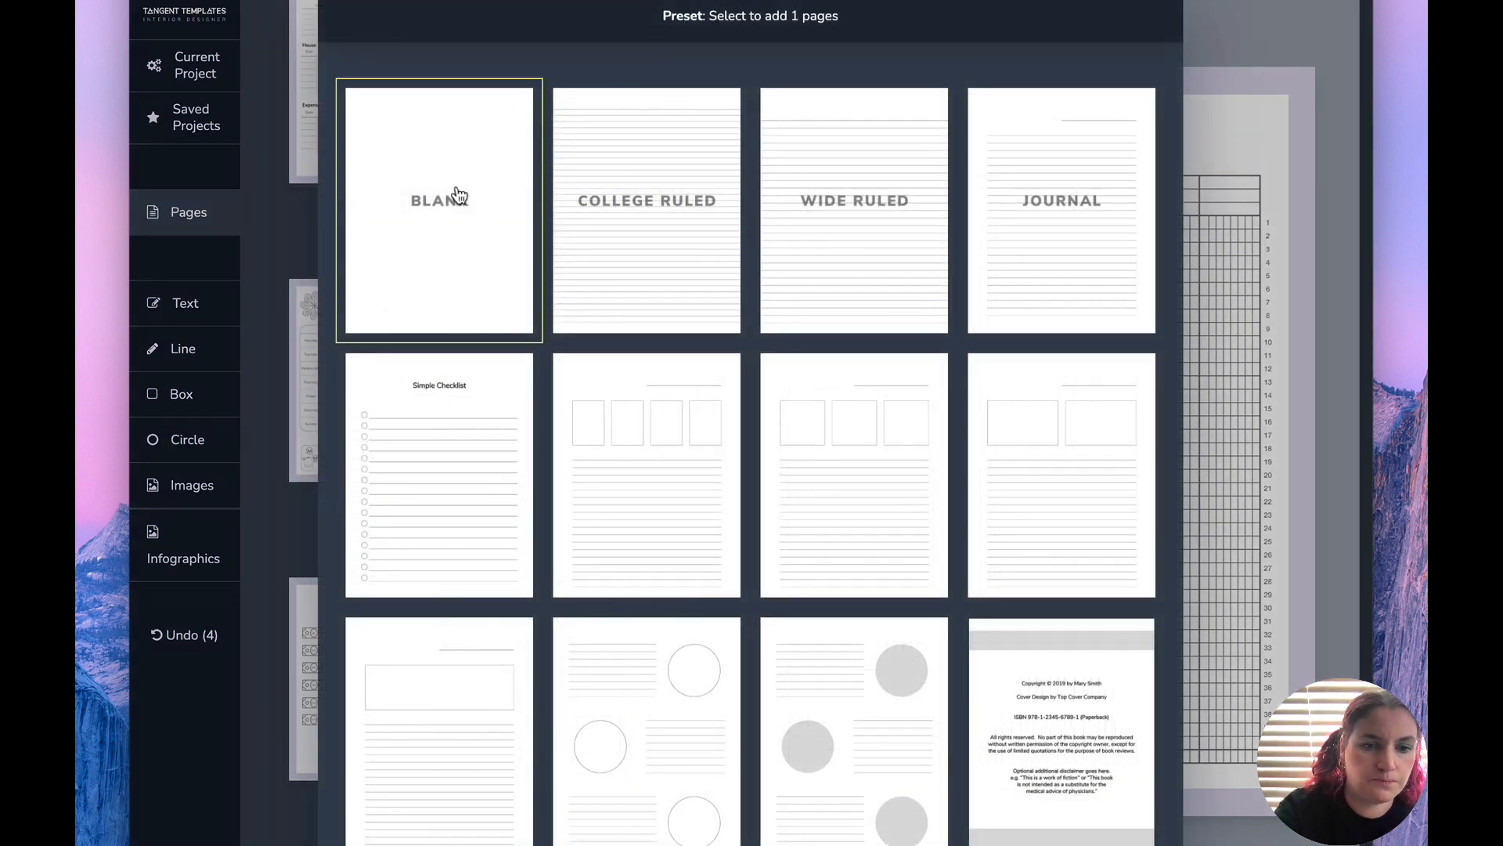
{"action": "left_click", "coordinate": [440, 195]}
{"action": "left_click", "coordinate": [186, 544]}
{"action": "scroll", "coordinate": [485, 478], "scroll_direction": "down", "scroll_amount": 10}
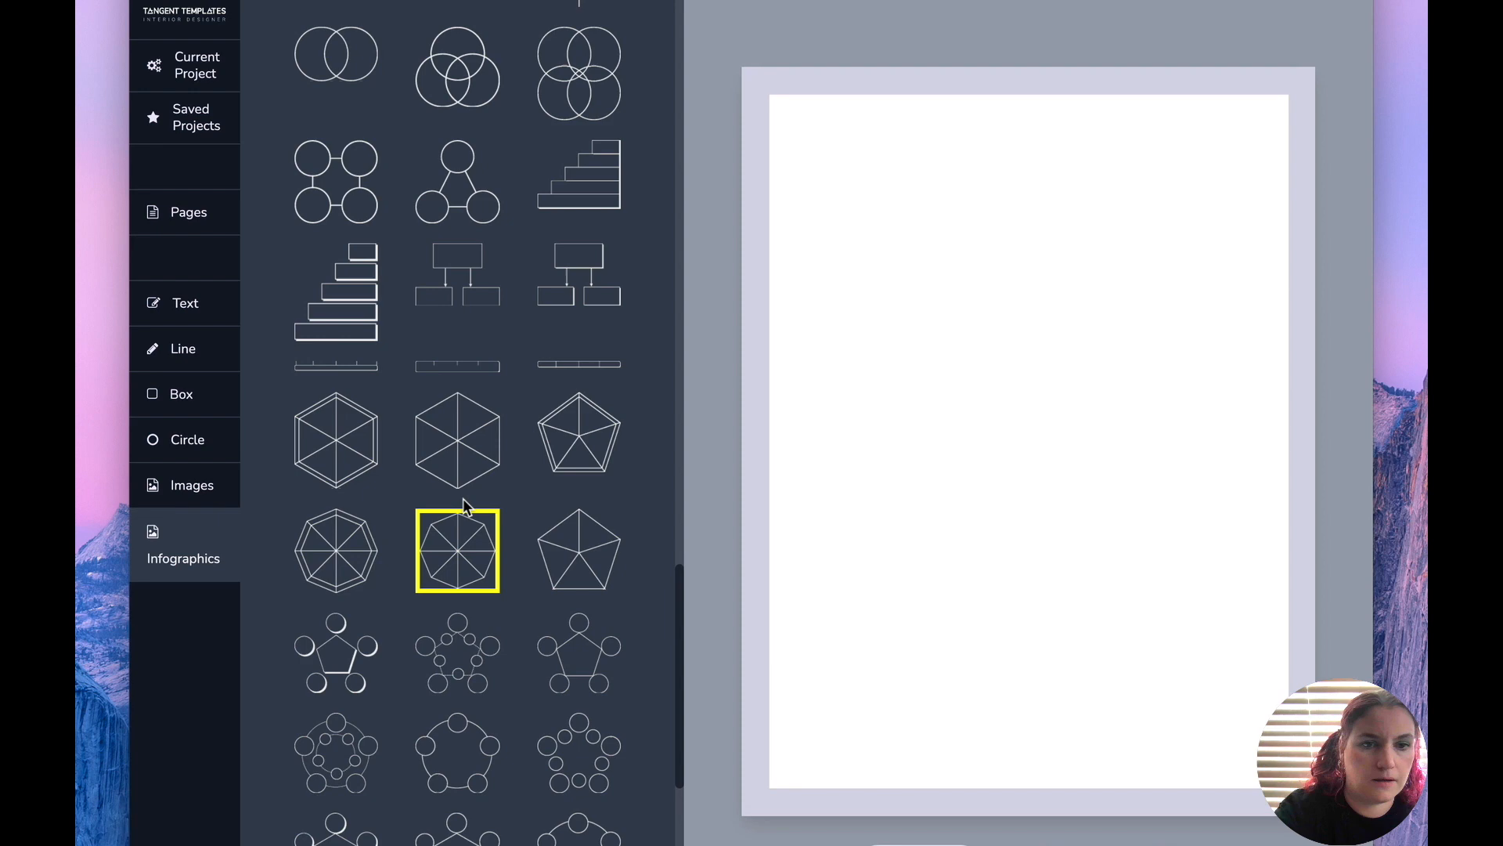
{"action": "scroll", "coordinate": [464, 509], "scroll_direction": "up", "scroll_amount": 5}
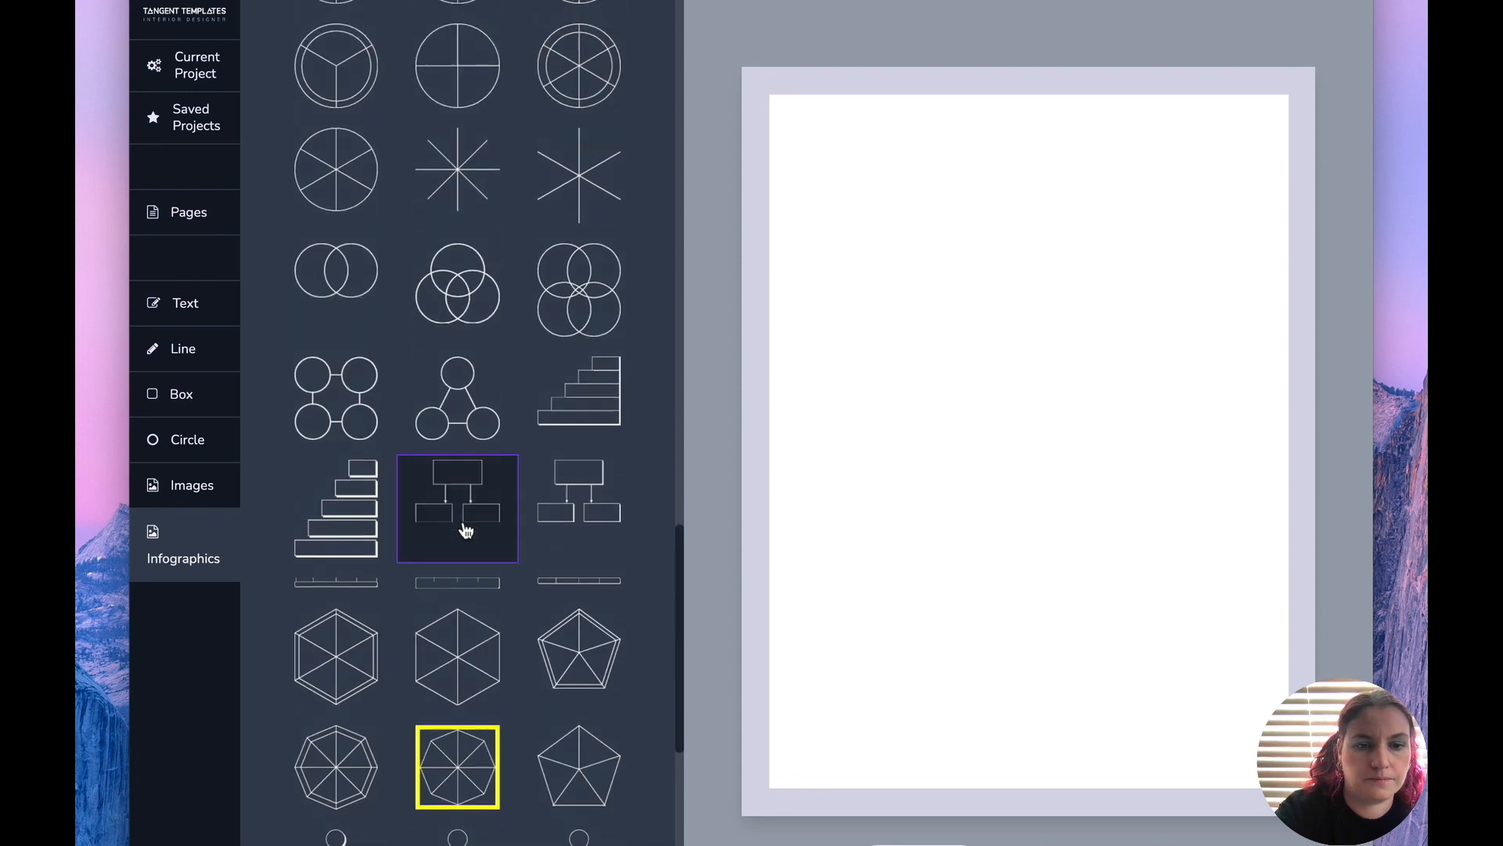
{"action": "left_click", "coordinate": [451, 758]}
Enlarge the octagon to span most of the page width and centre it on the blank page
{"action": "left_click_drag", "start_coordinate": [964, 291], "coordinate": [1090, 668]}
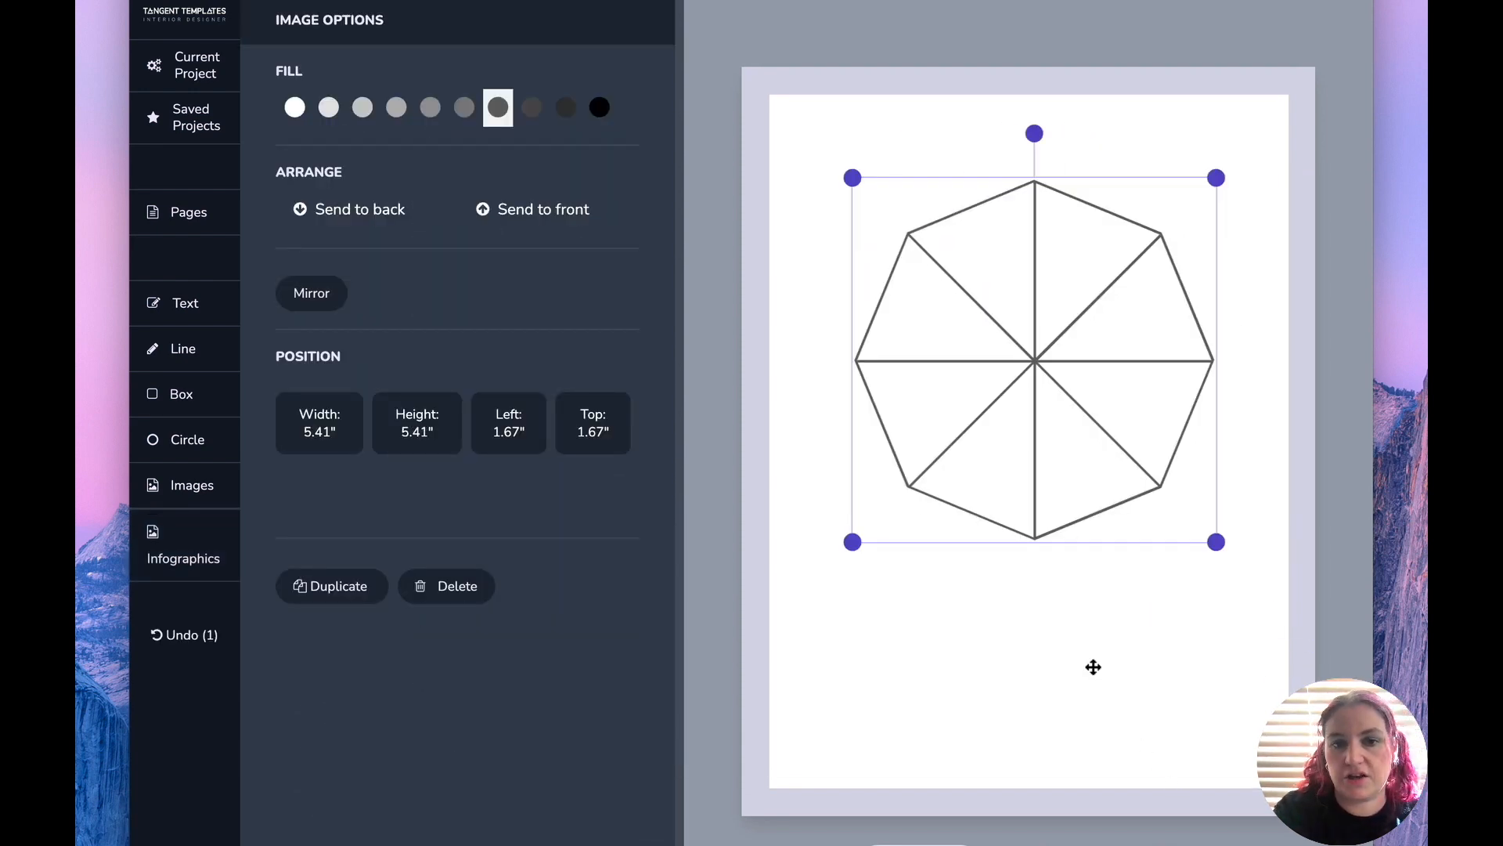
{"action": "left_click_drag", "start_coordinate": [986, 486], "coordinate": [975, 449]}
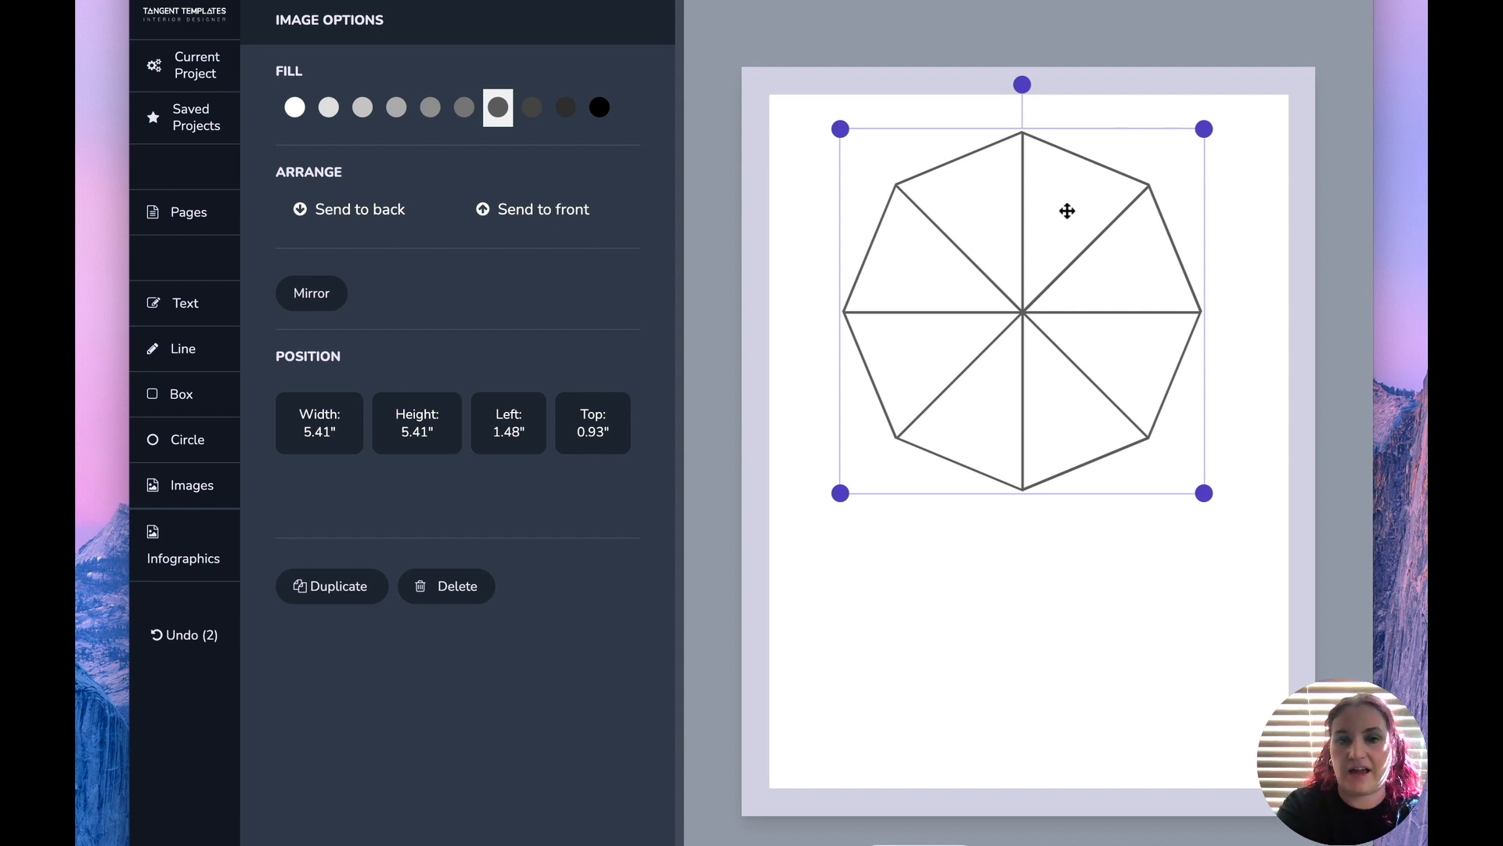
{"action": "left_click_drag", "start_coordinate": [1204, 493], "coordinate": [1253, 597]}
{"action": "left_click_drag", "start_coordinate": [1180, 438], "coordinate": [1155, 530]}
{"action": "left_click", "coordinate": [1034, 711]}
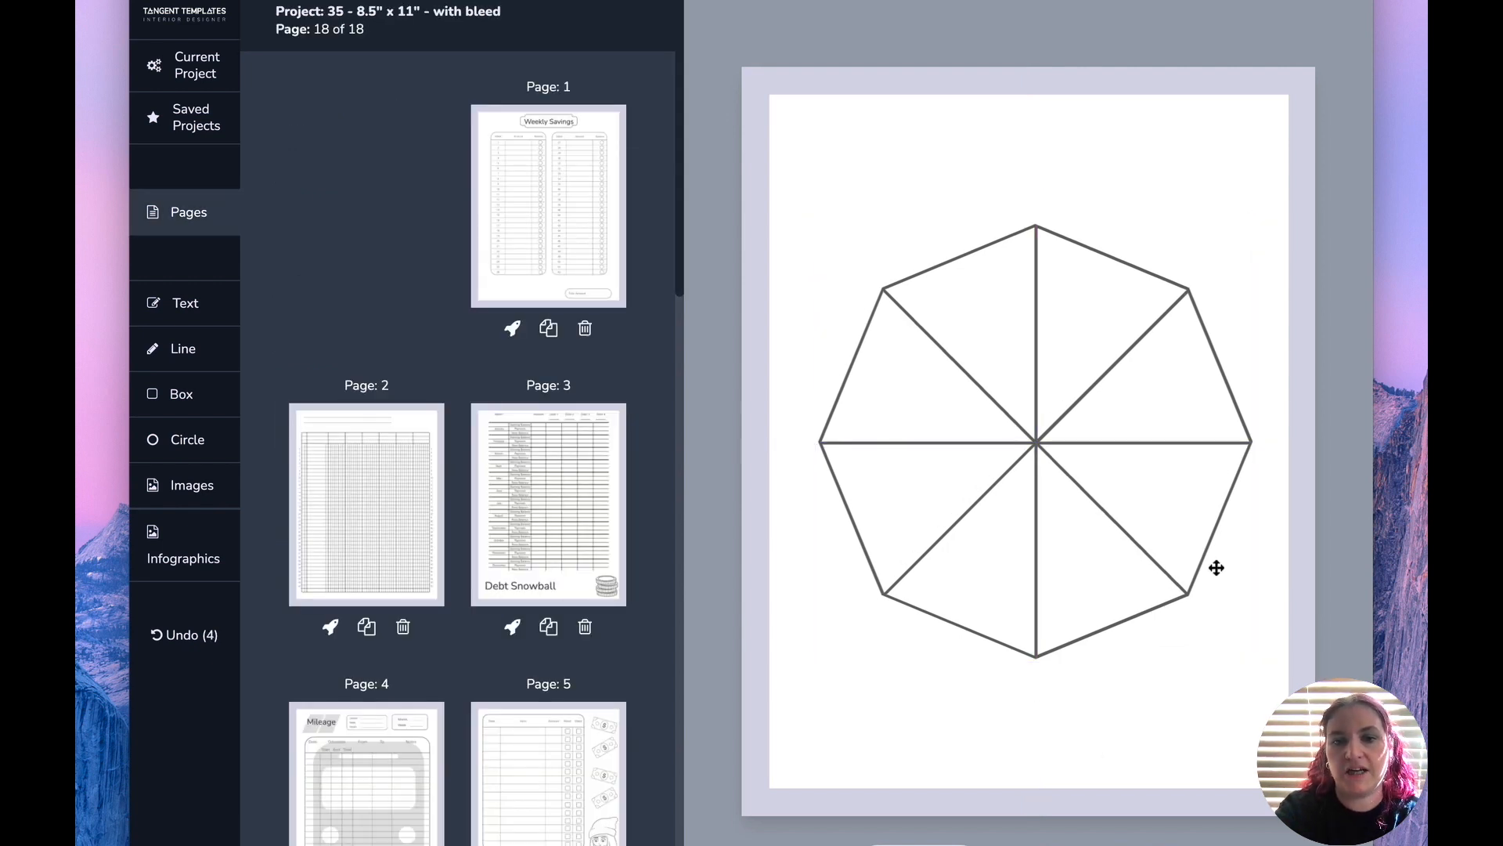